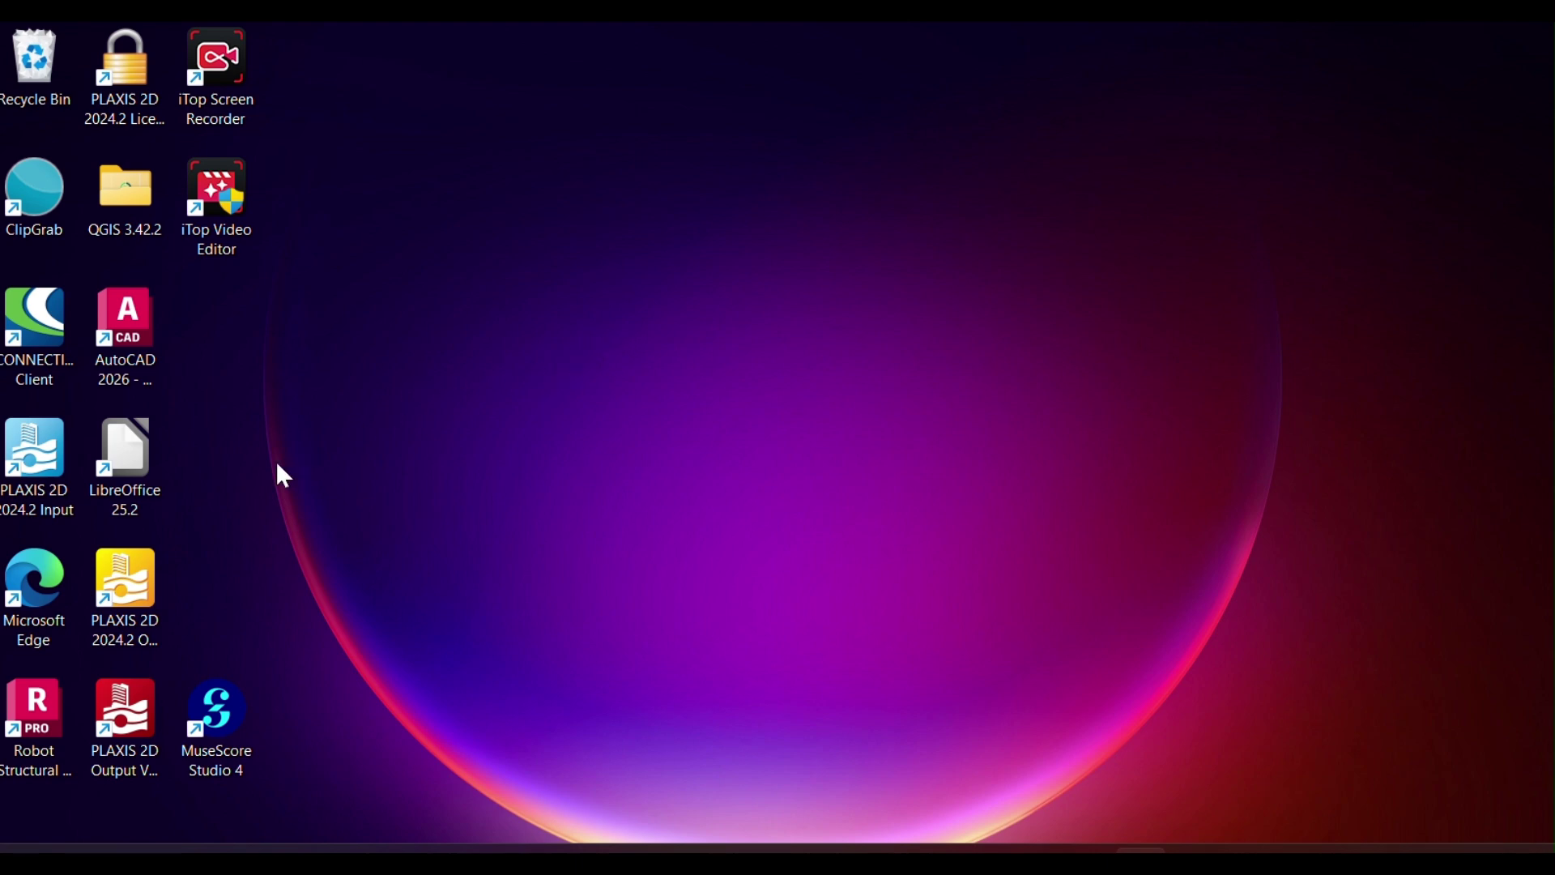
- Try to launch PLAXIS 2D Input, dismiss the error, and switch to the instance that is already running
double_click(47, 472)
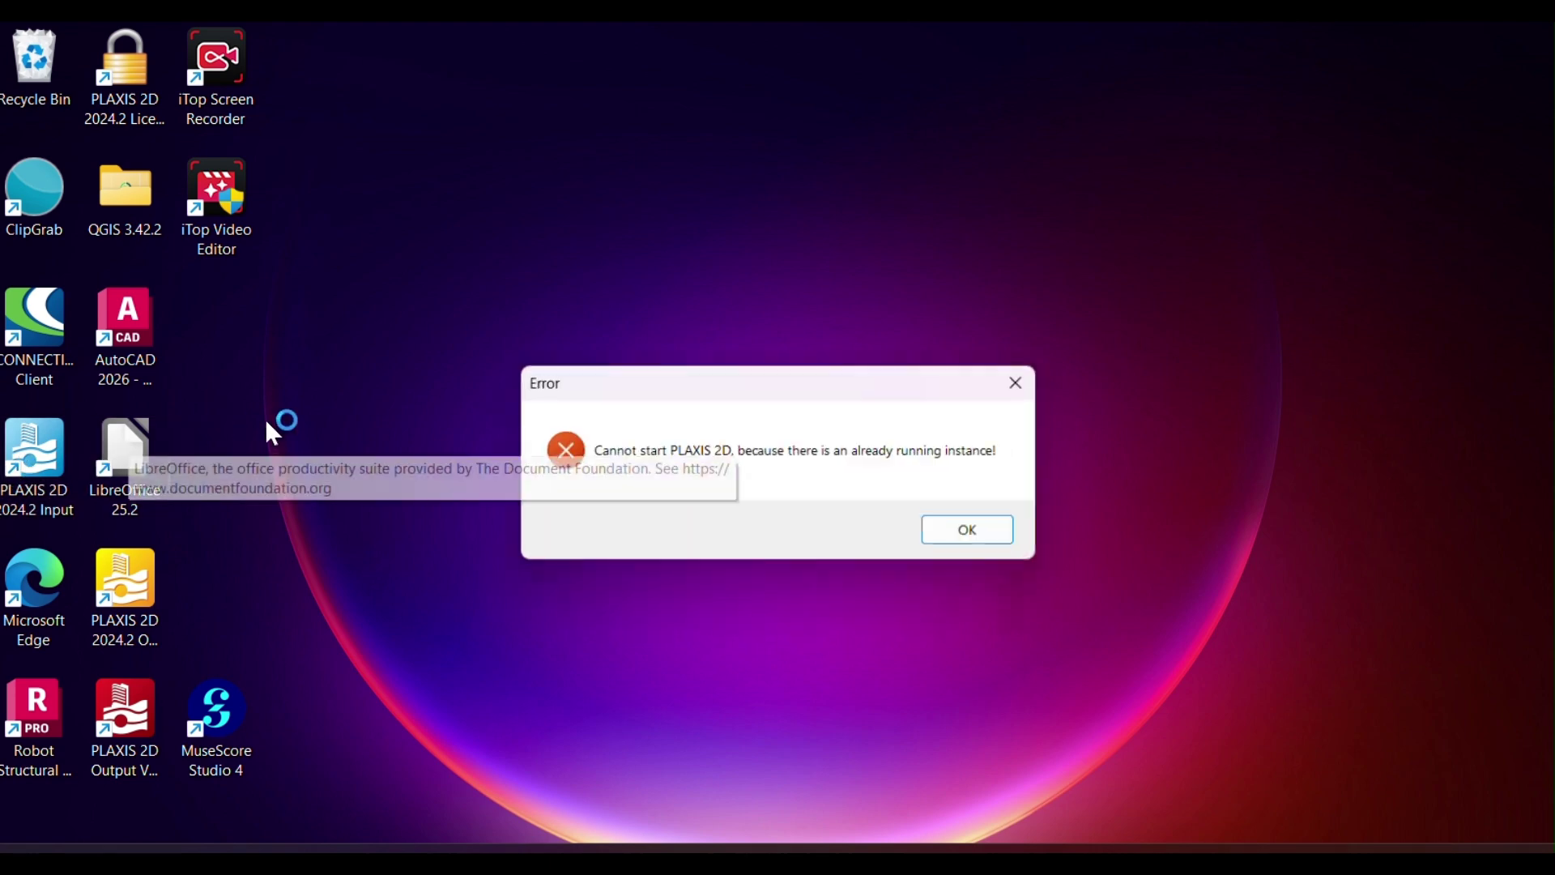
left_click(979, 537)
left_click(1022, 858)
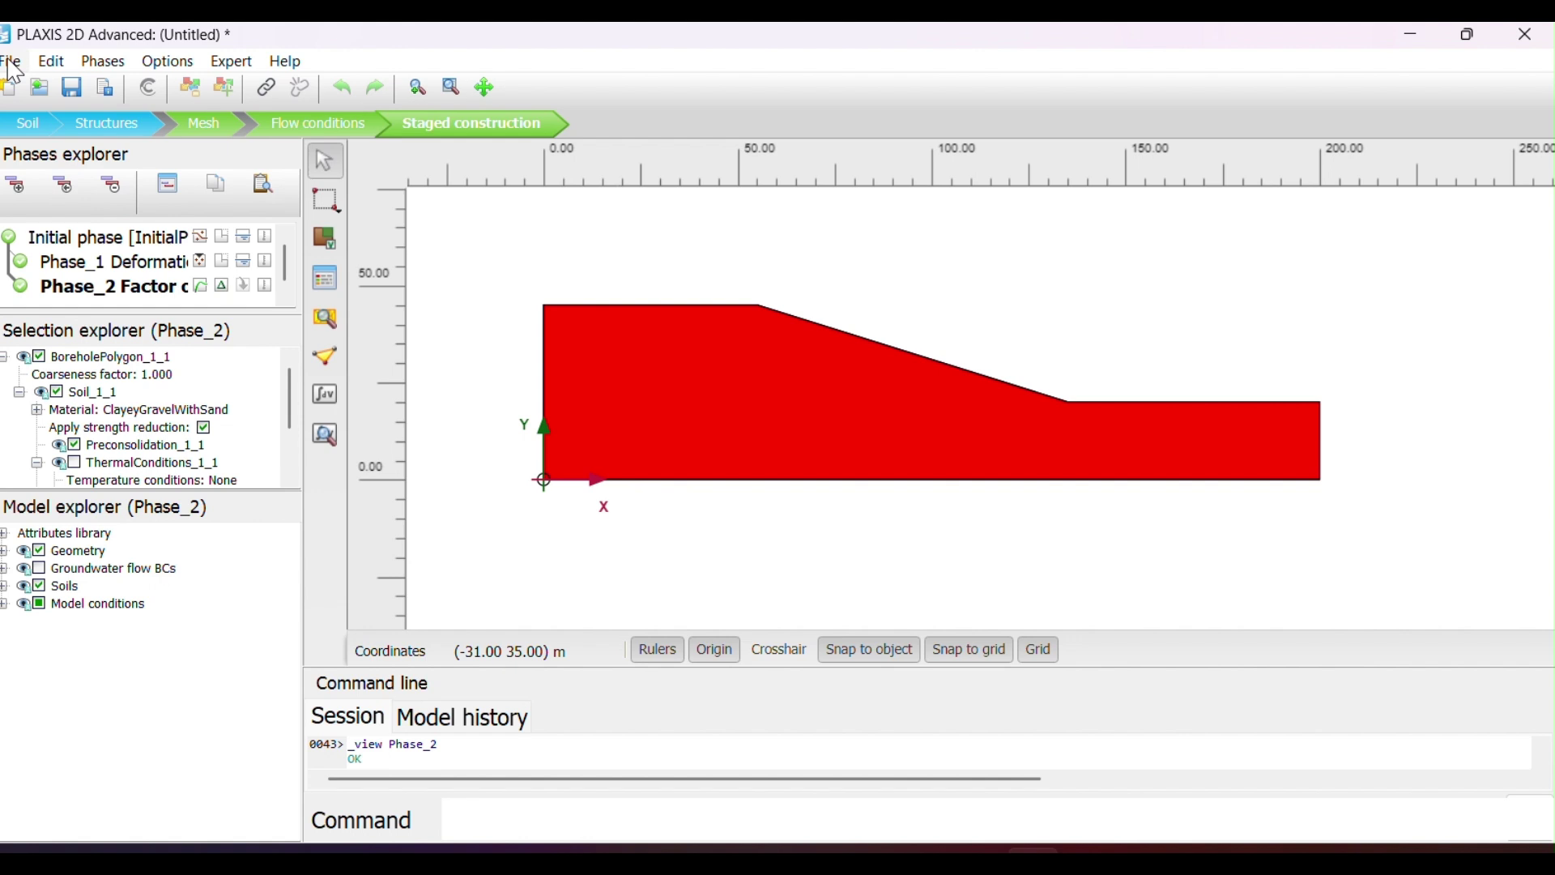
- Deselect the slope's soil polygon and return the model to Soil mode
scroll(830, 329, "up", 1)
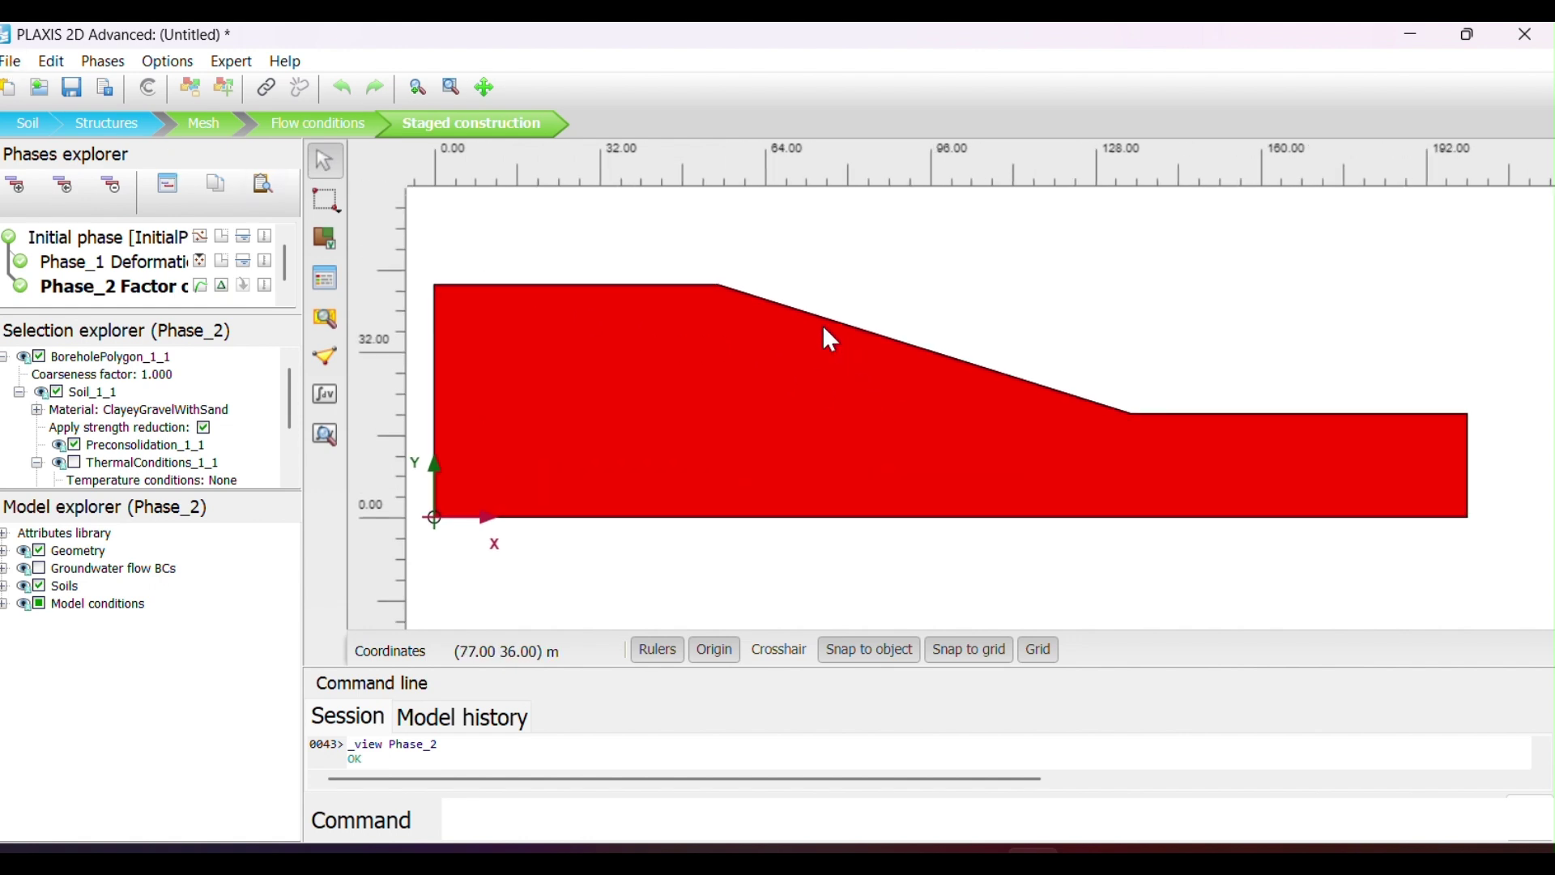
scroll(818, 323, "down", 1)
scroll(695, 291, "down", 1)
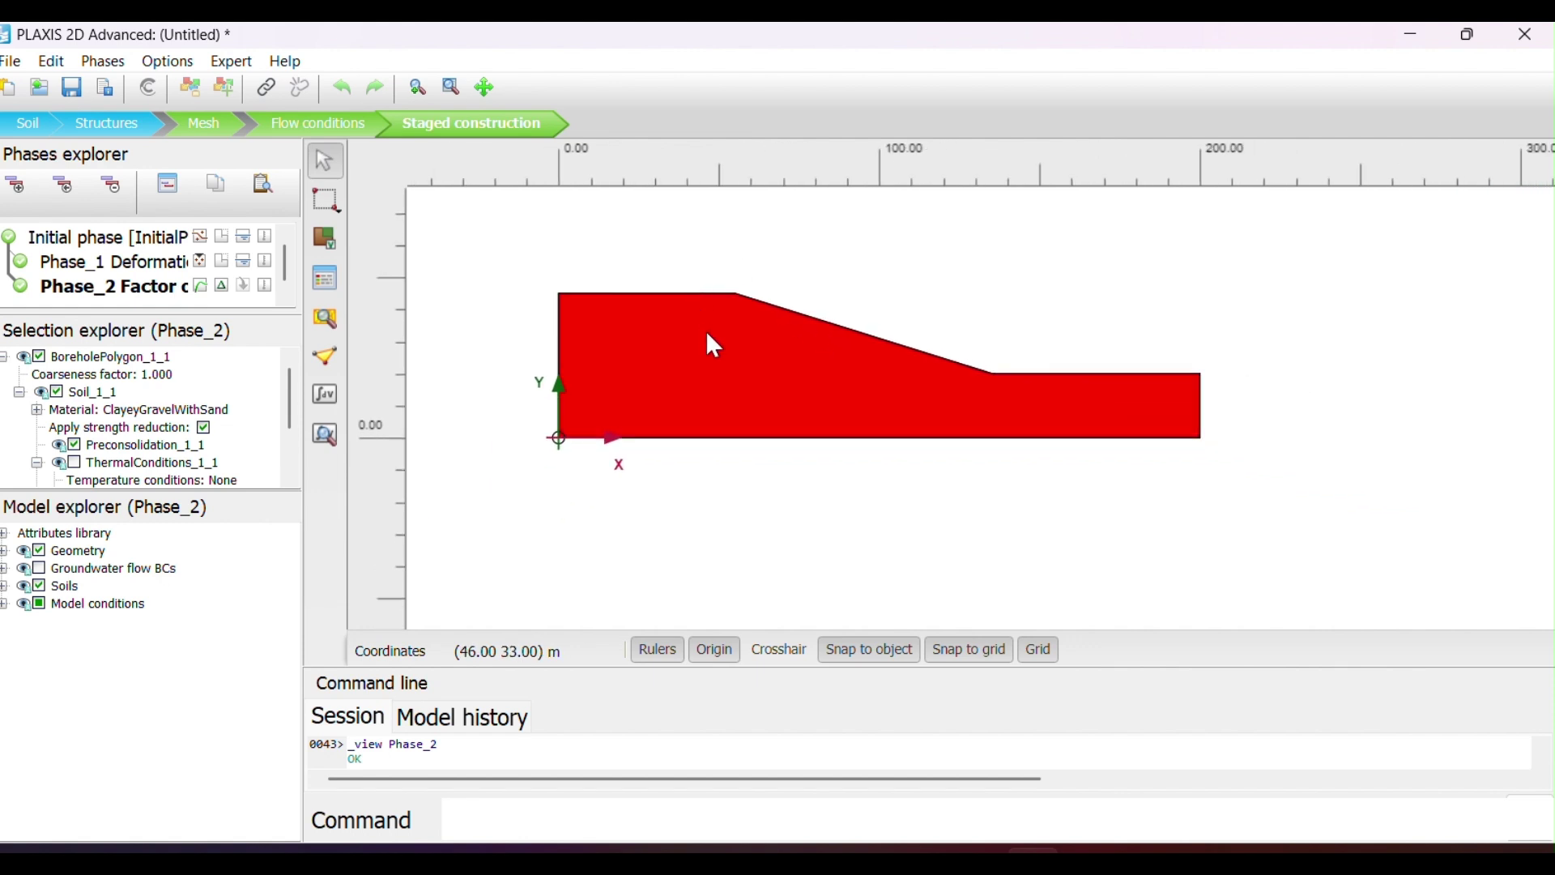
scroll(713, 345, "up", 2)
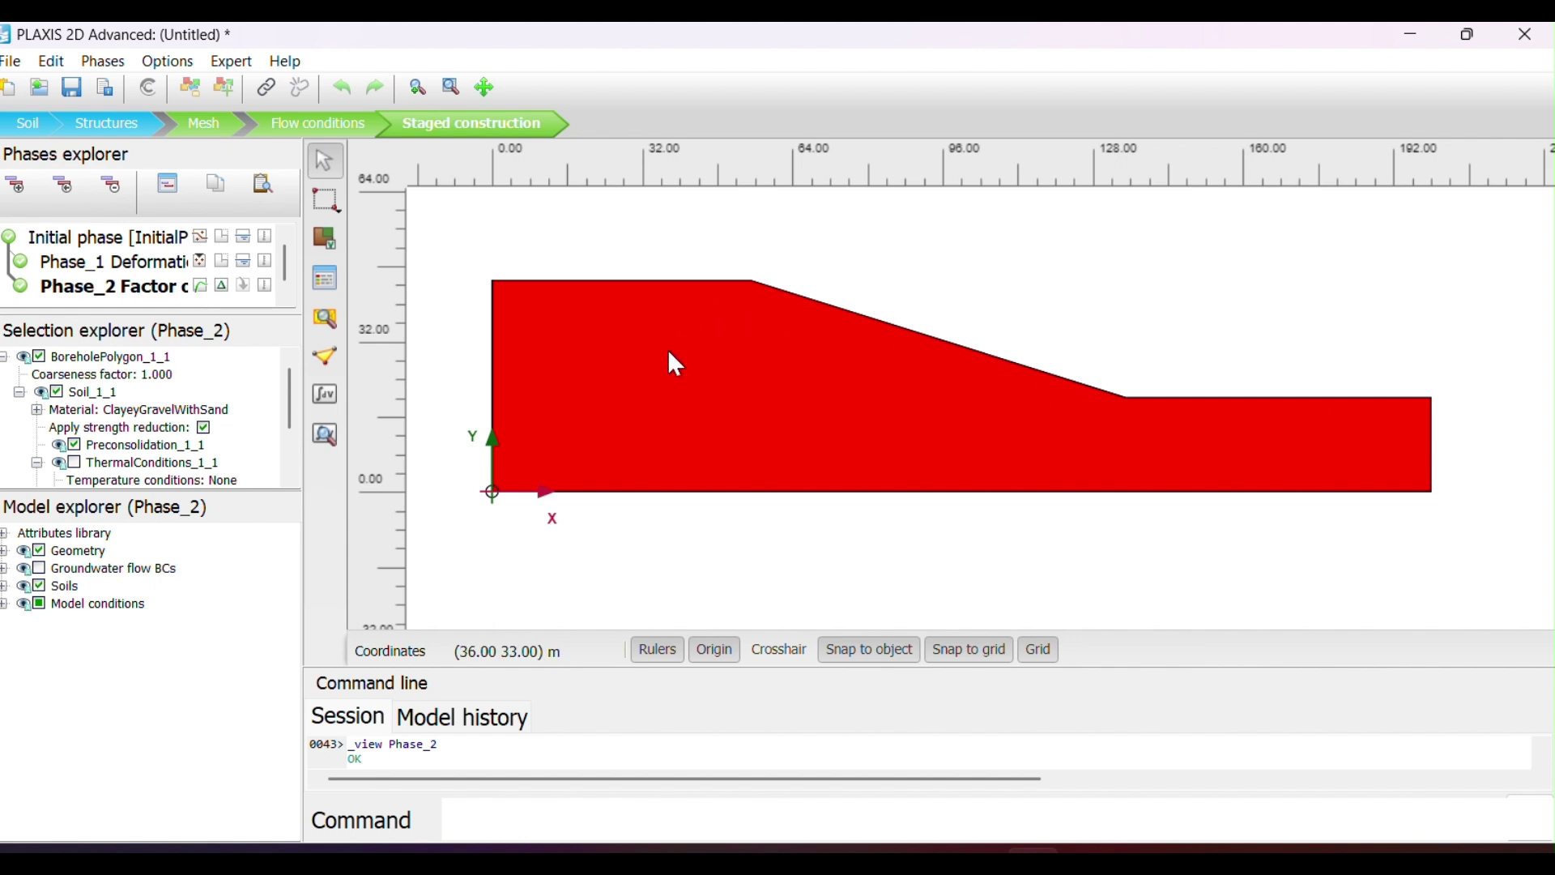
left_click(751, 546)
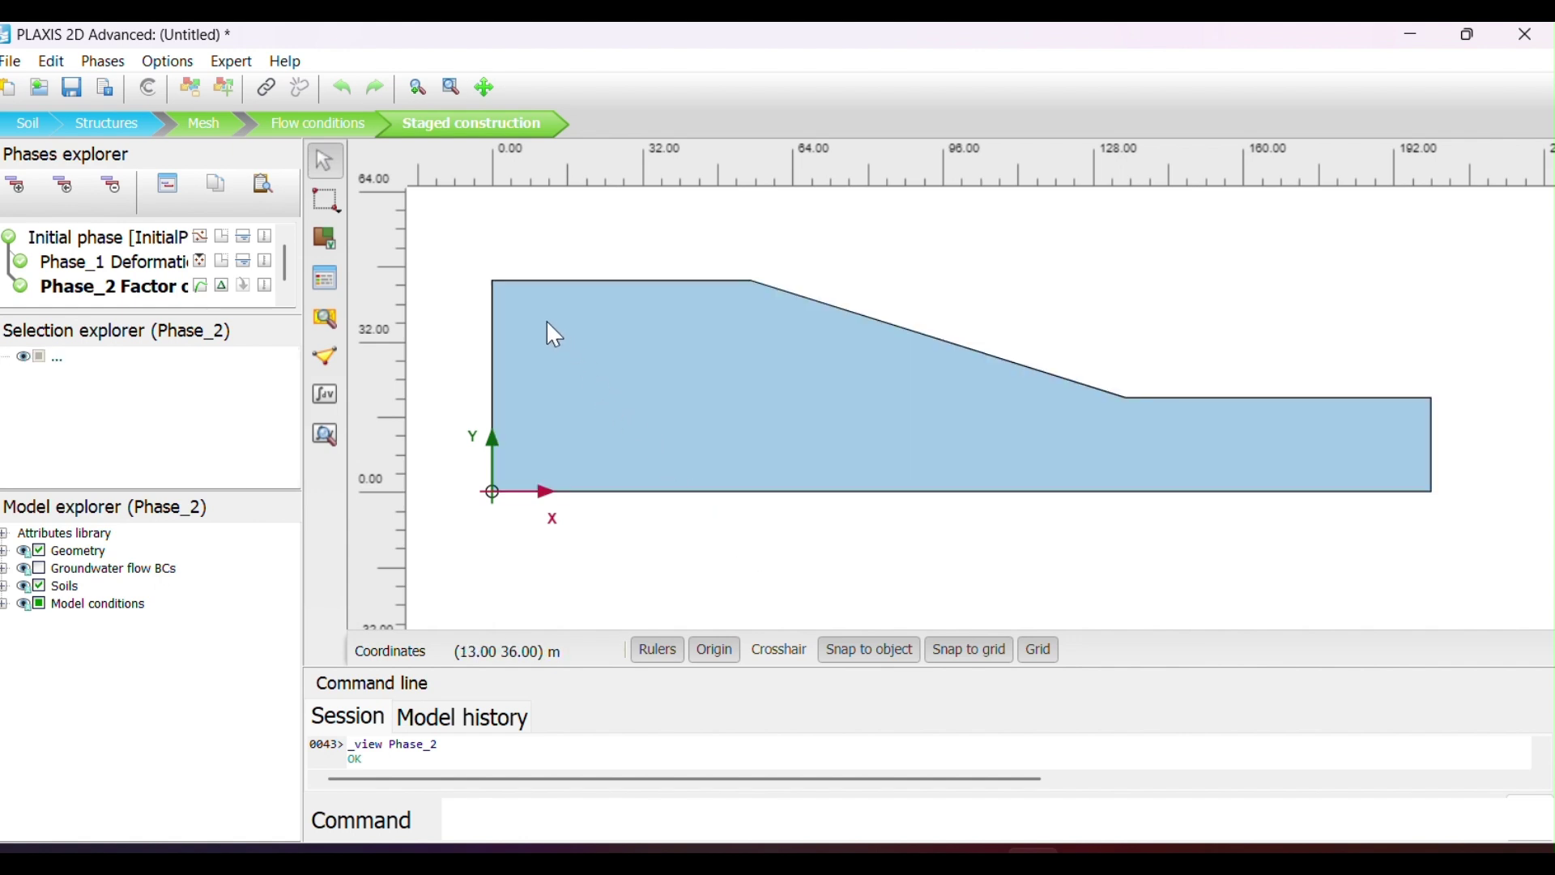
left_click(28, 123)
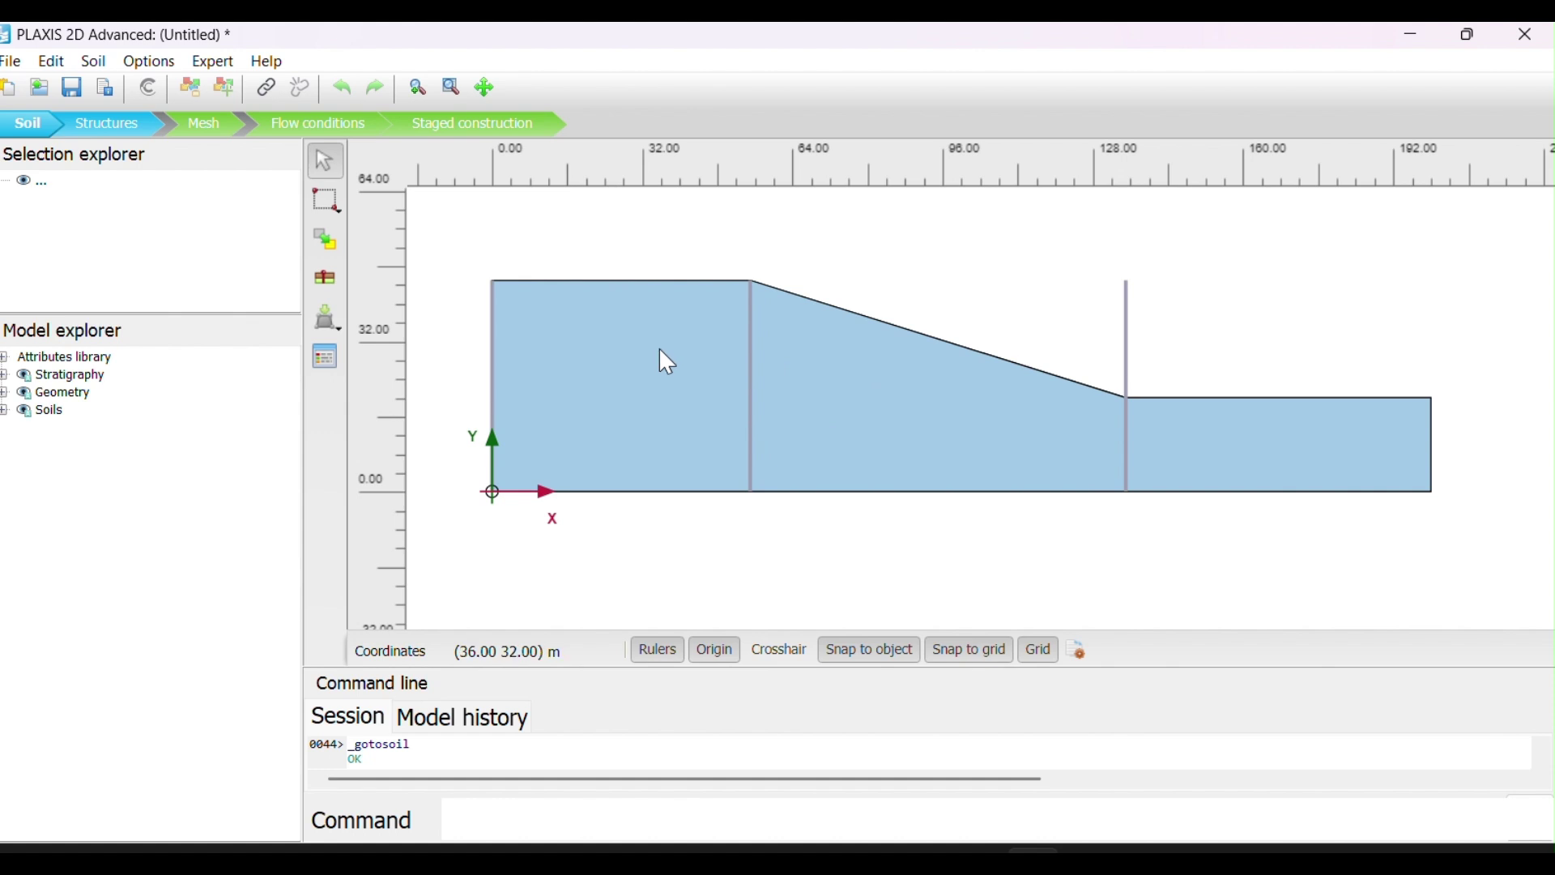
key("XF86MonBrightnessUp")
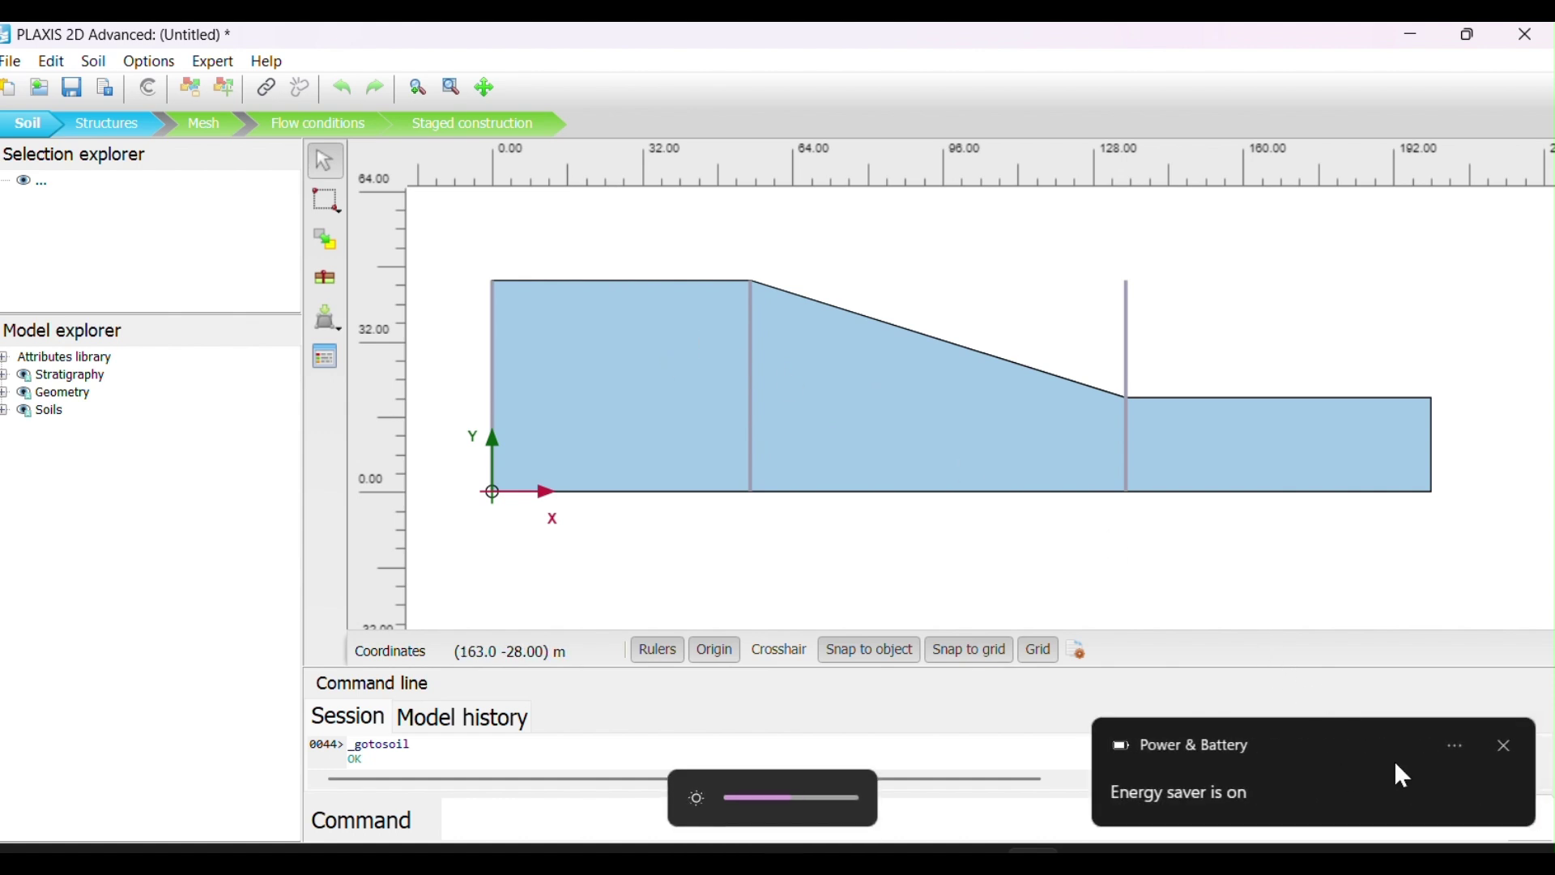
left_click(1506, 745)
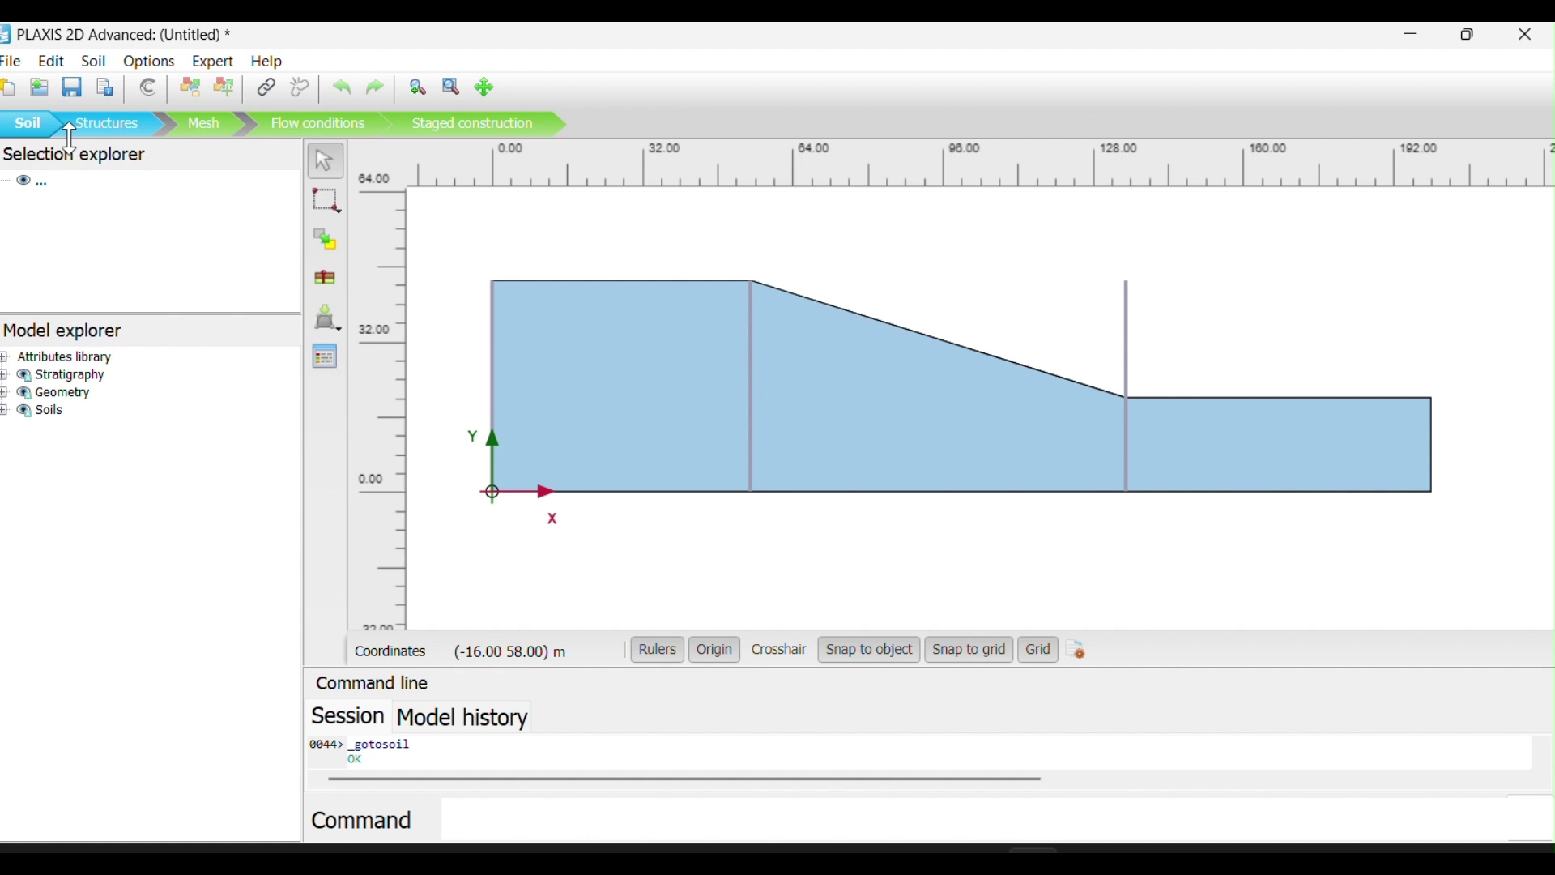
left_click(13, 61)
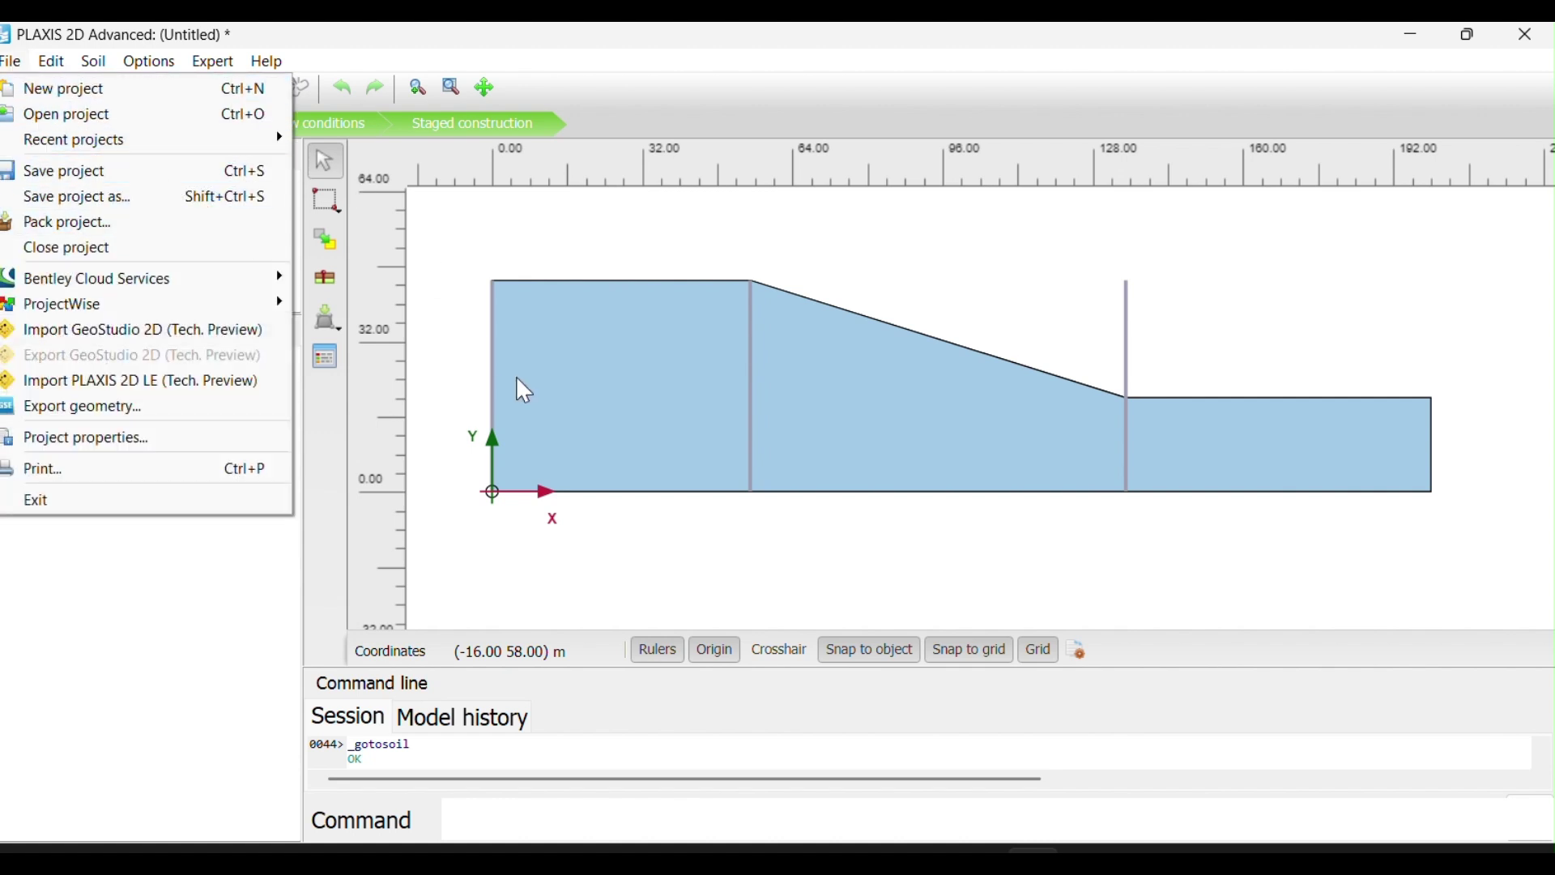
left_click(470, 307)
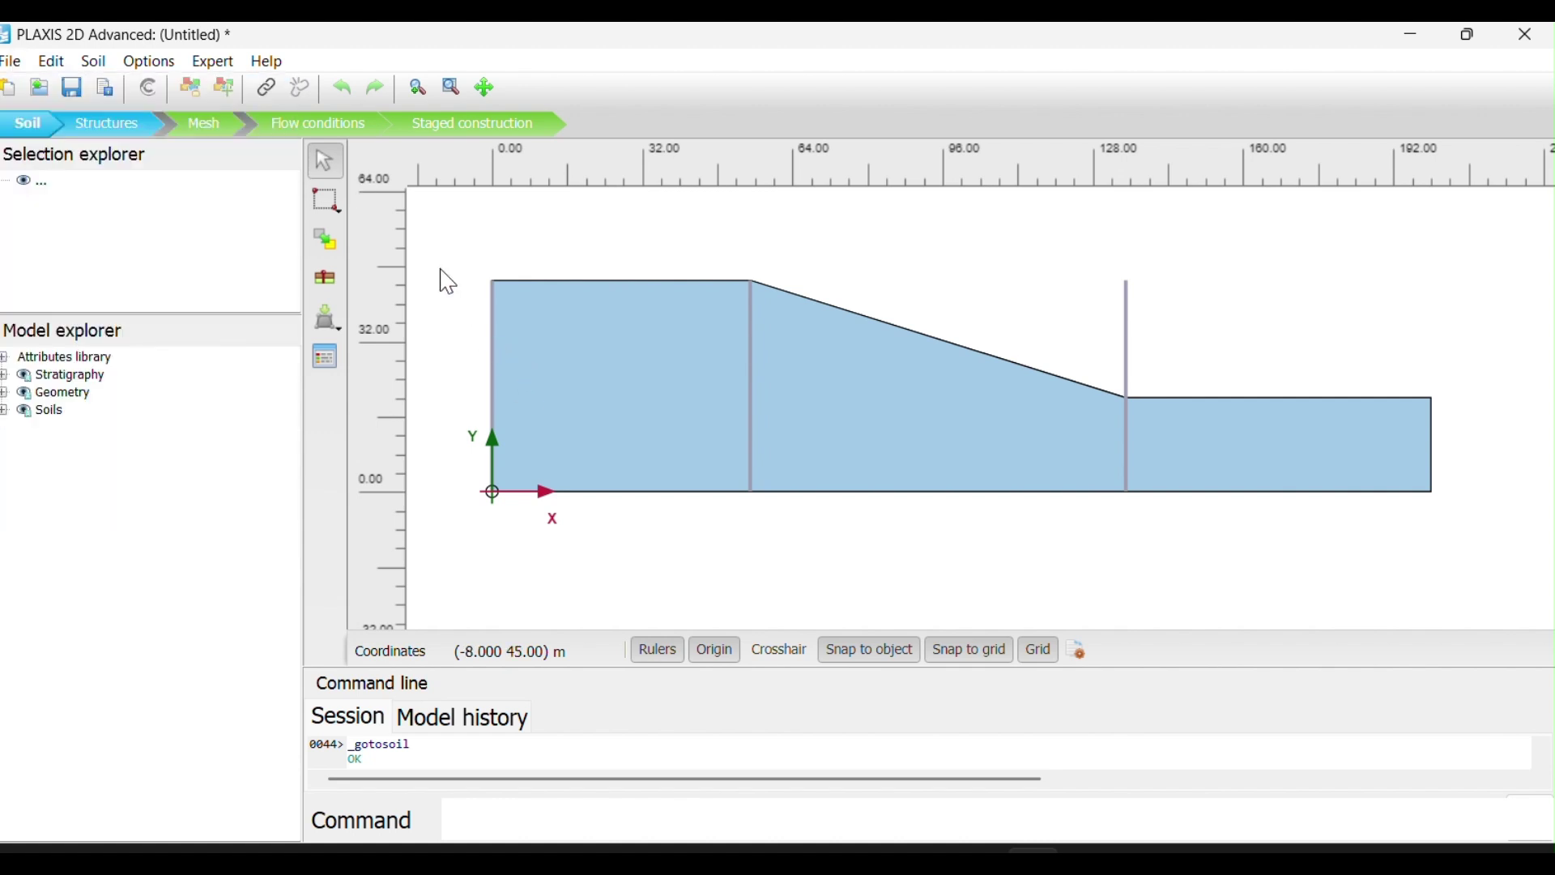
- Save the project on the New Volume (E:) drive as "Tutorial on slope stability analyisis 1"
left_click(72, 87)
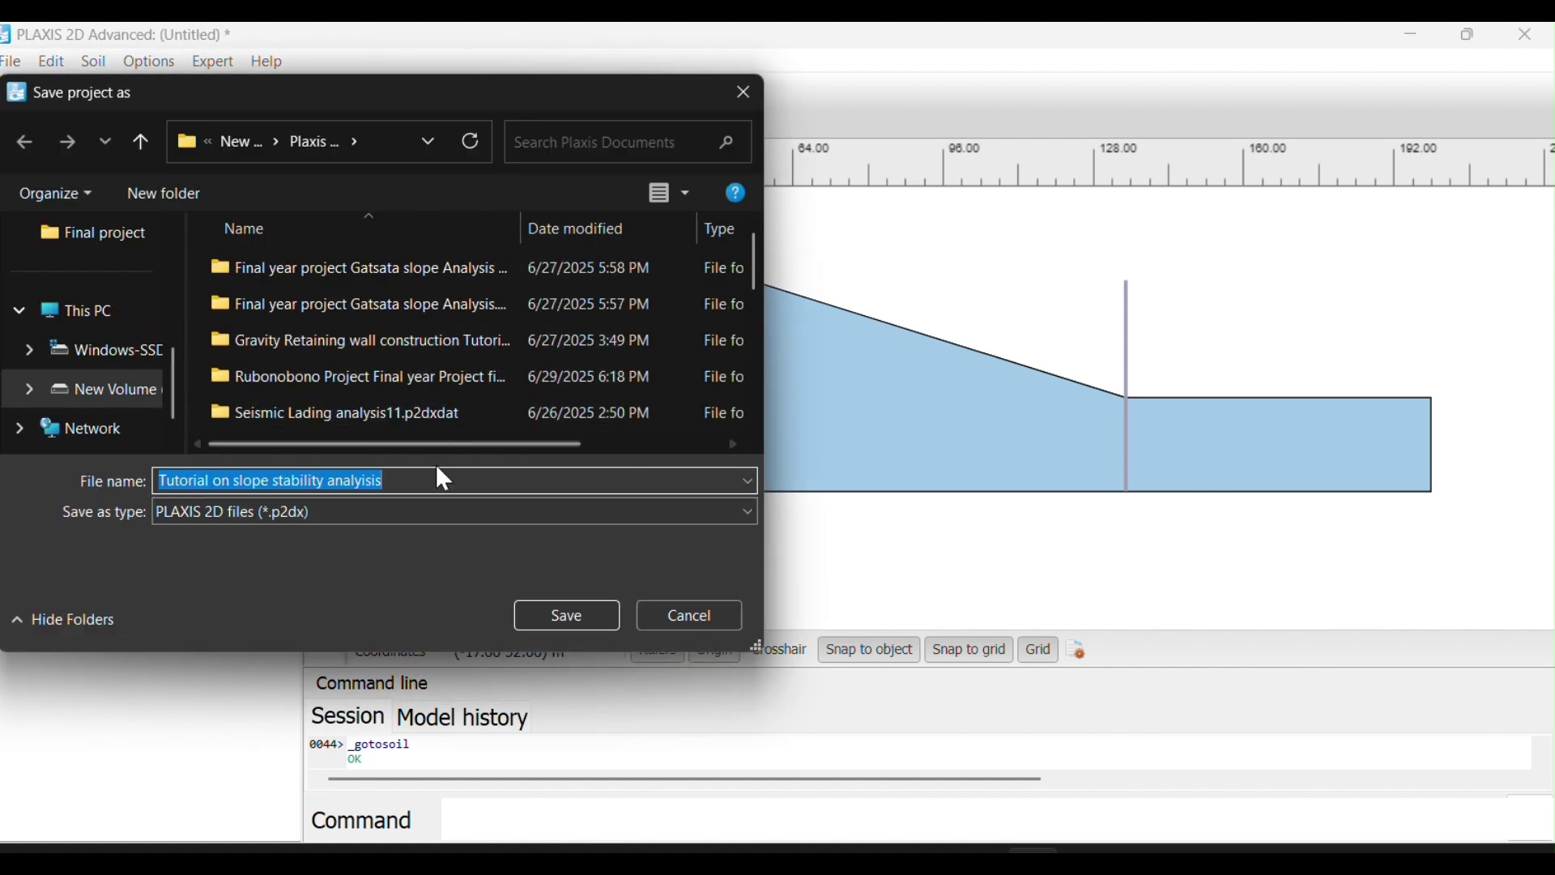
left_click(151, 403)
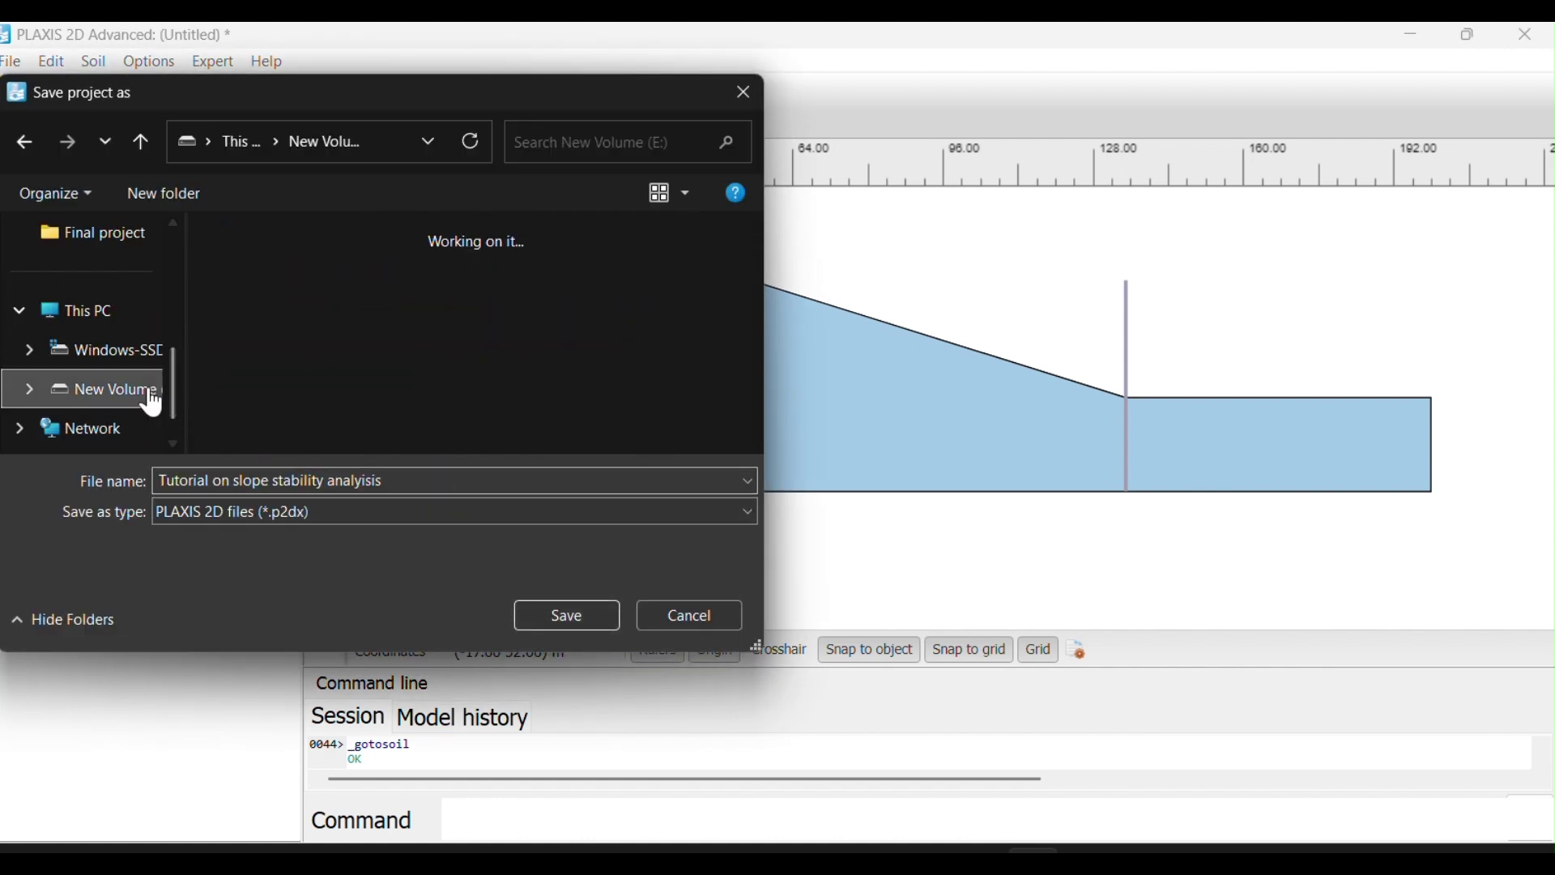
scroll(255, 365, "down", 3)
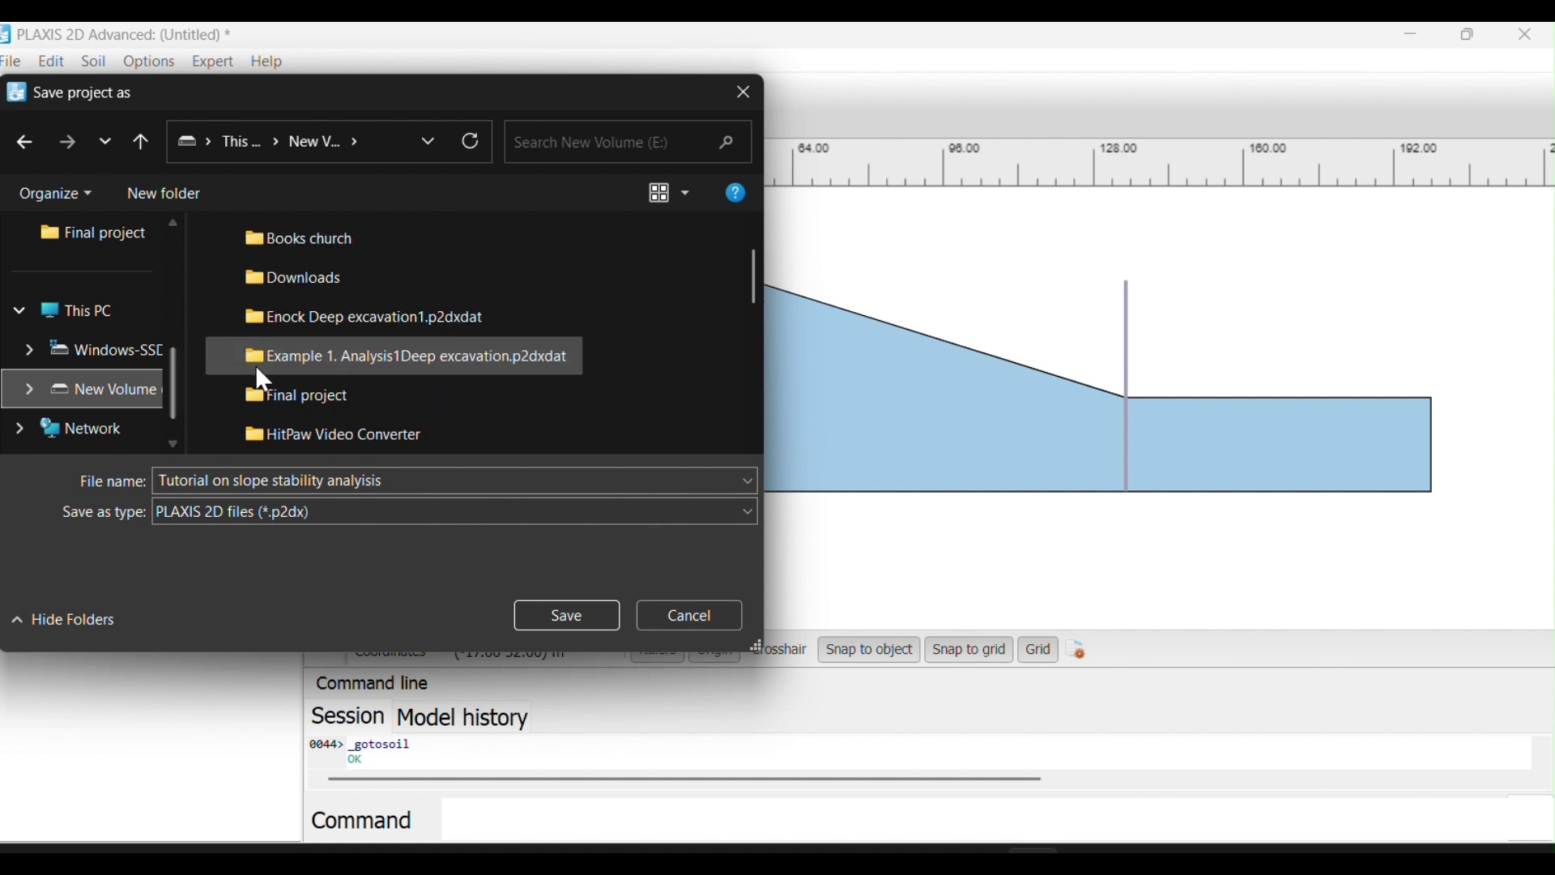
scroll(303, 357, "down", 3)
scroll(315, 366, "down", 2)
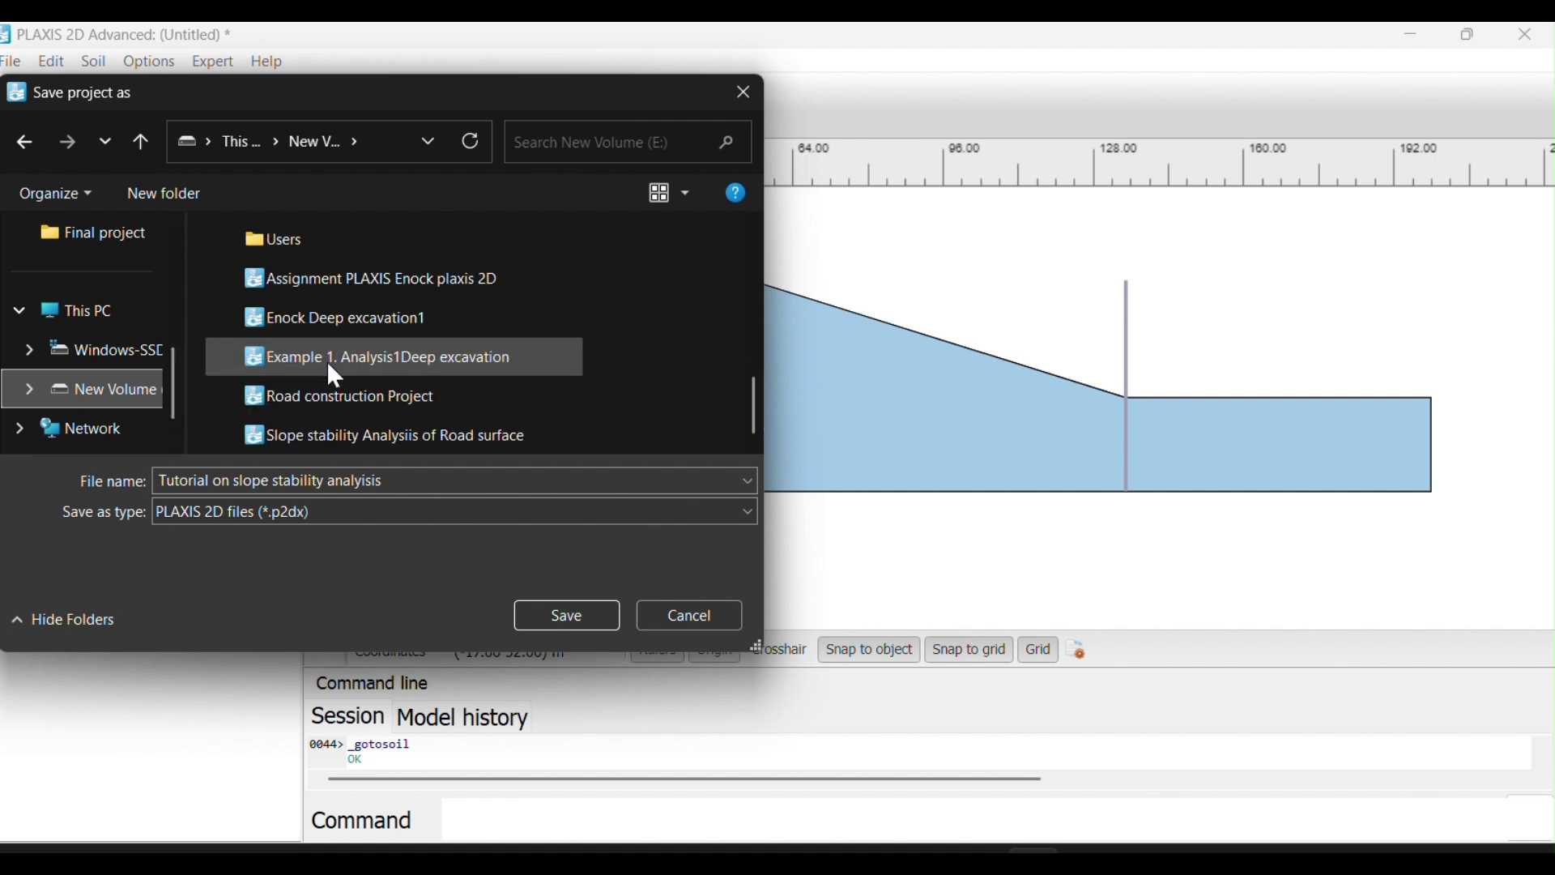
scroll(323, 339, "up", 1)
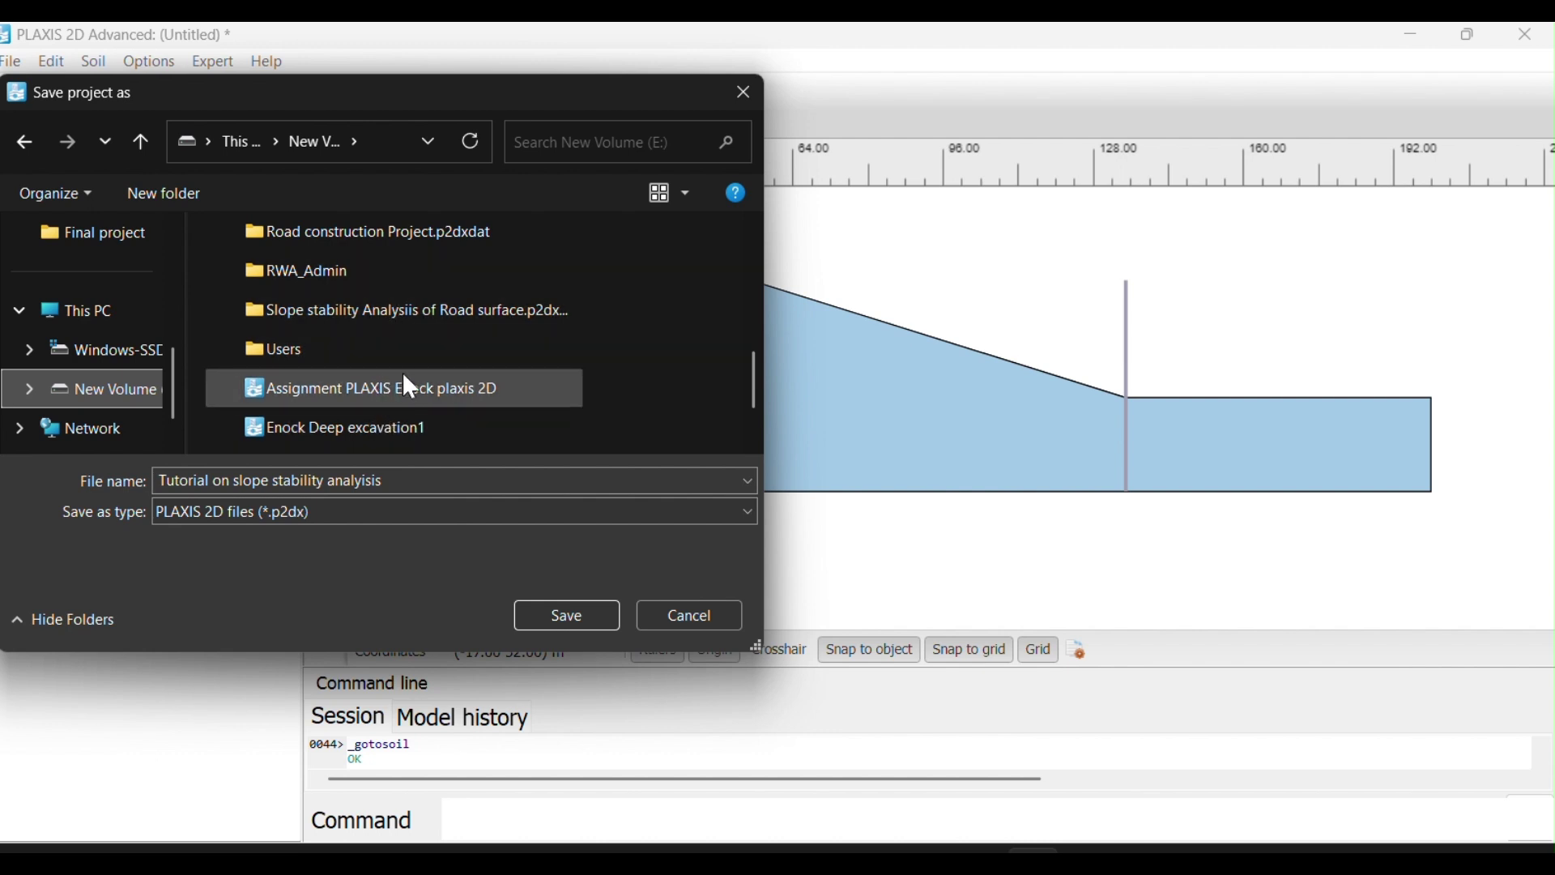
scroll(401, 376, "down", 1)
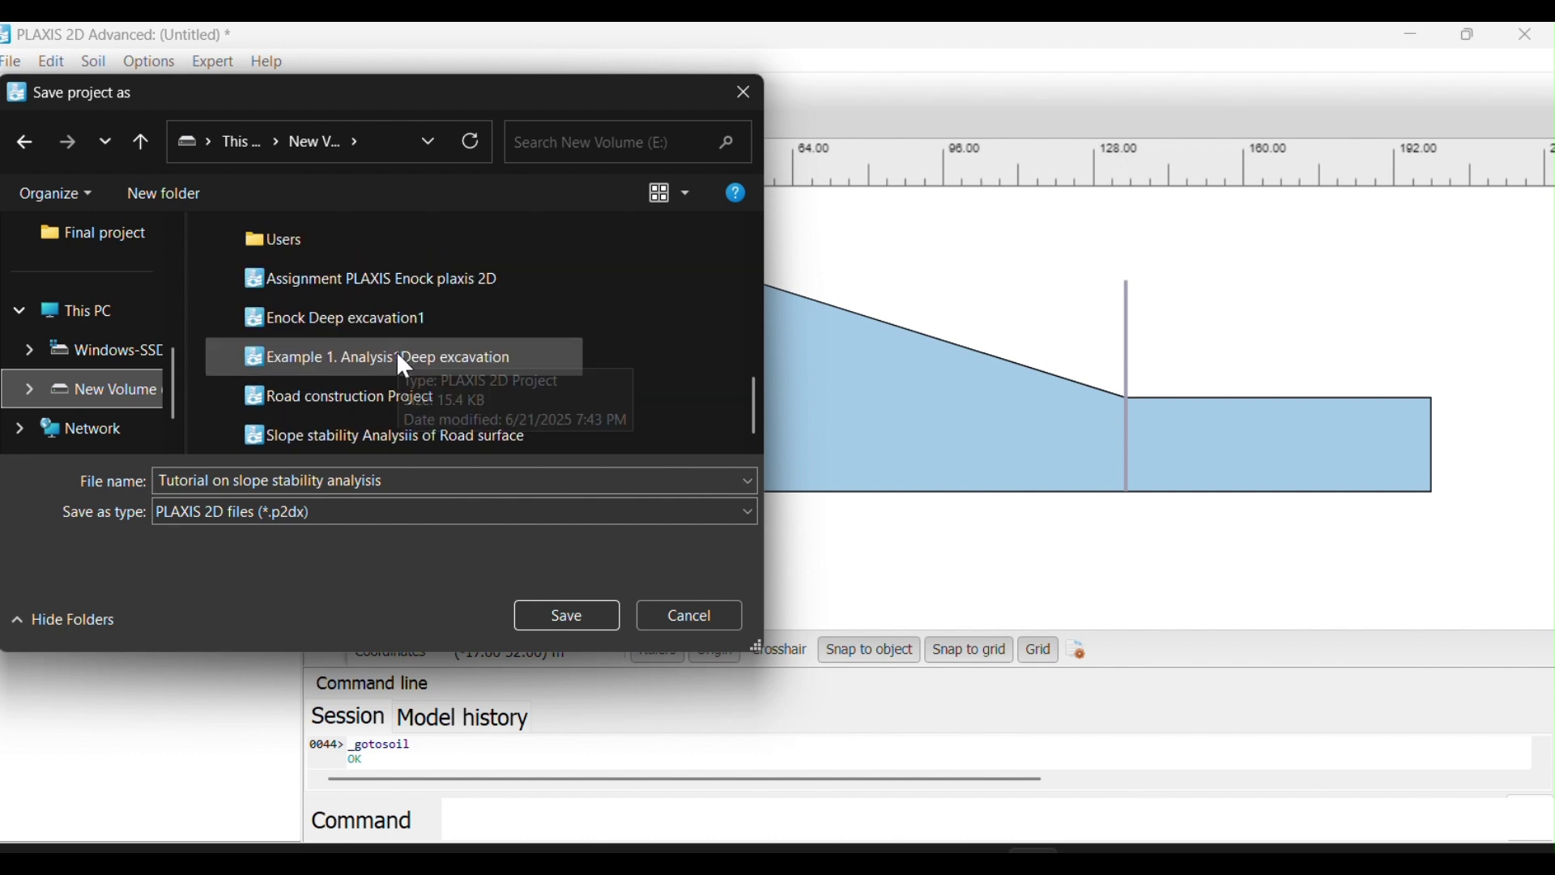
scroll(396, 350, "up", 4)
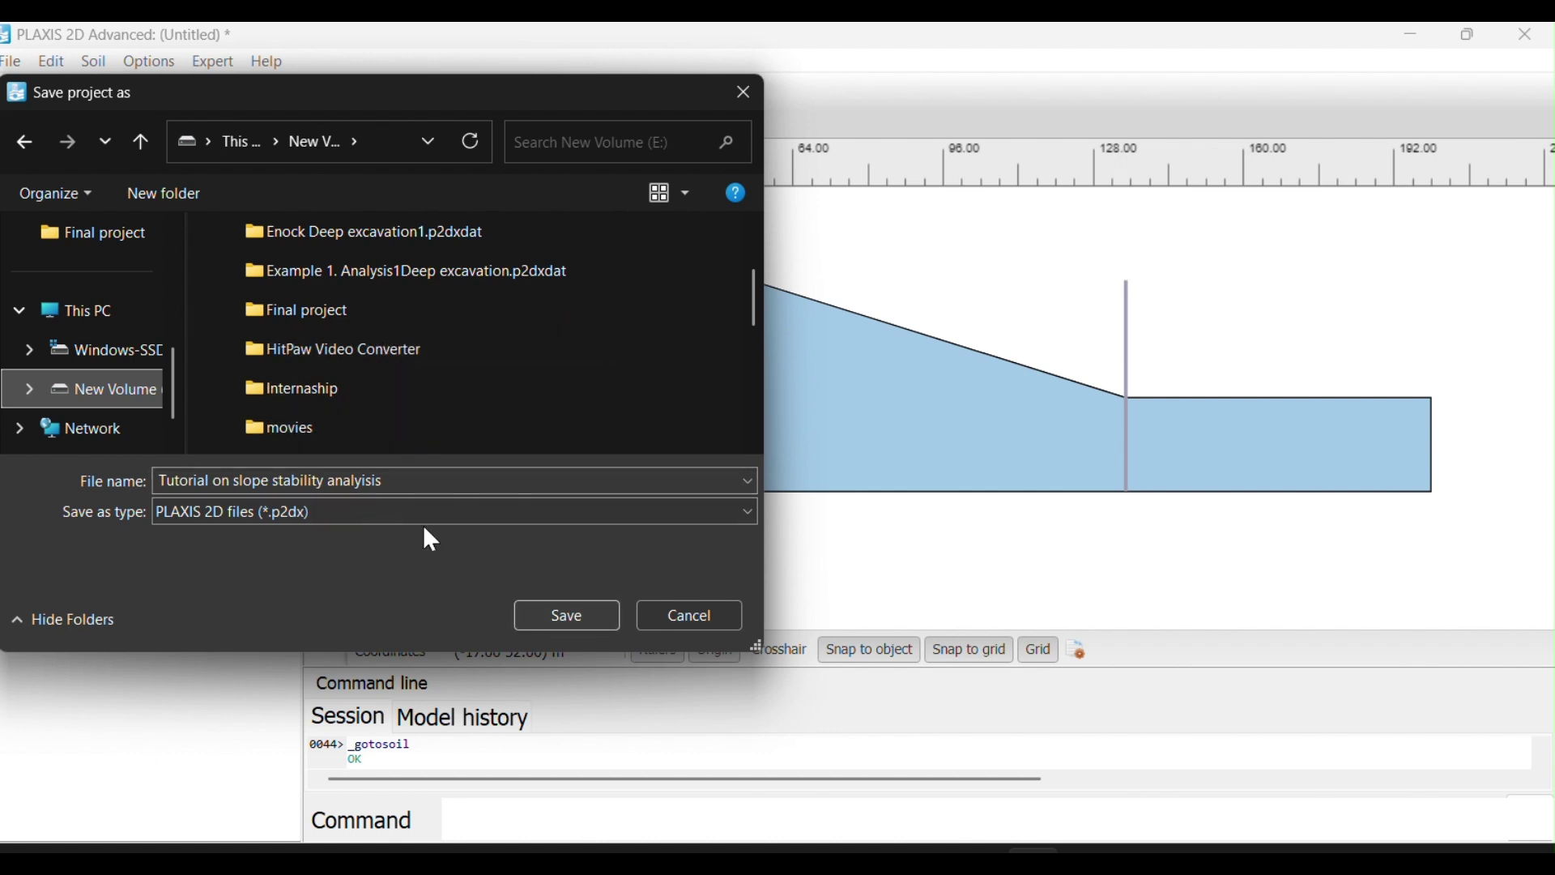
left_click(405, 478)
left_click(417, 478)
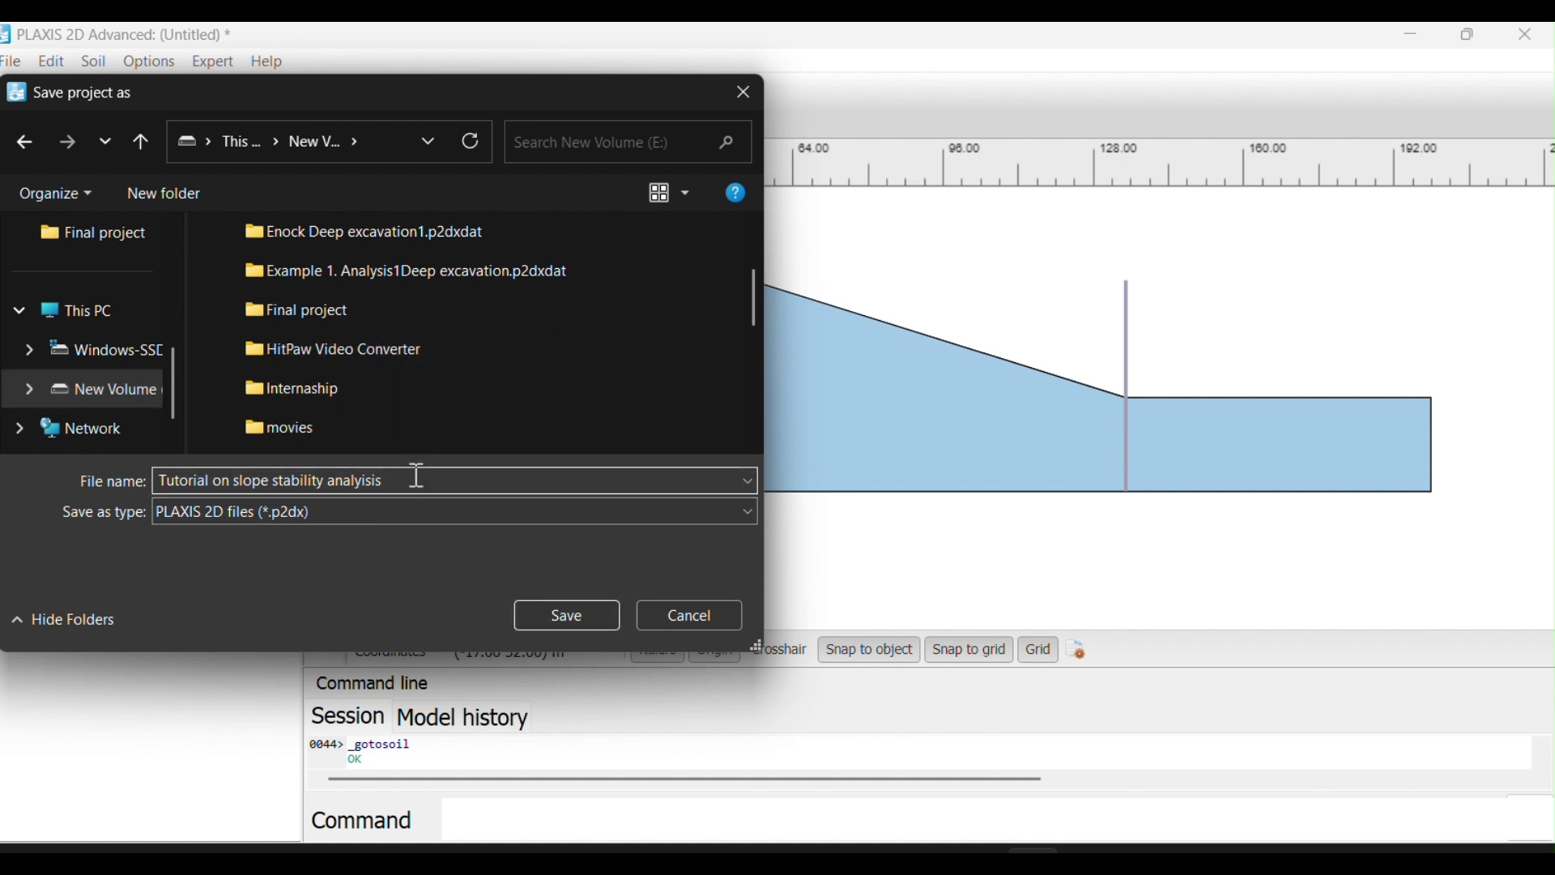
type("1")
left_click(525, 616)
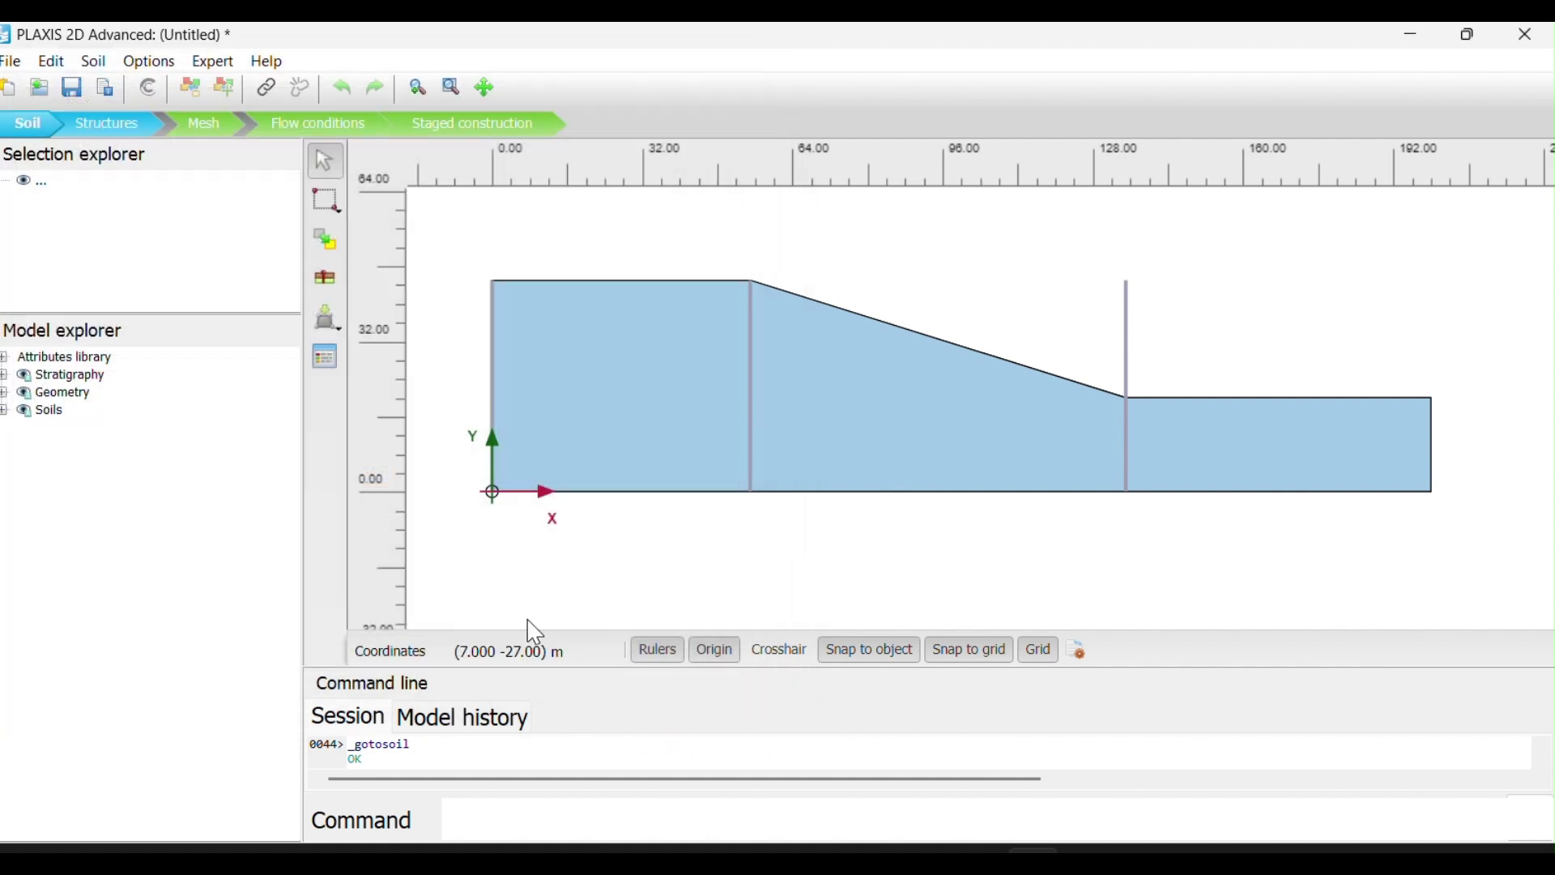
- Start a new project and title it "Second tutorial on slope stability analysis"
left_click(11, 62)
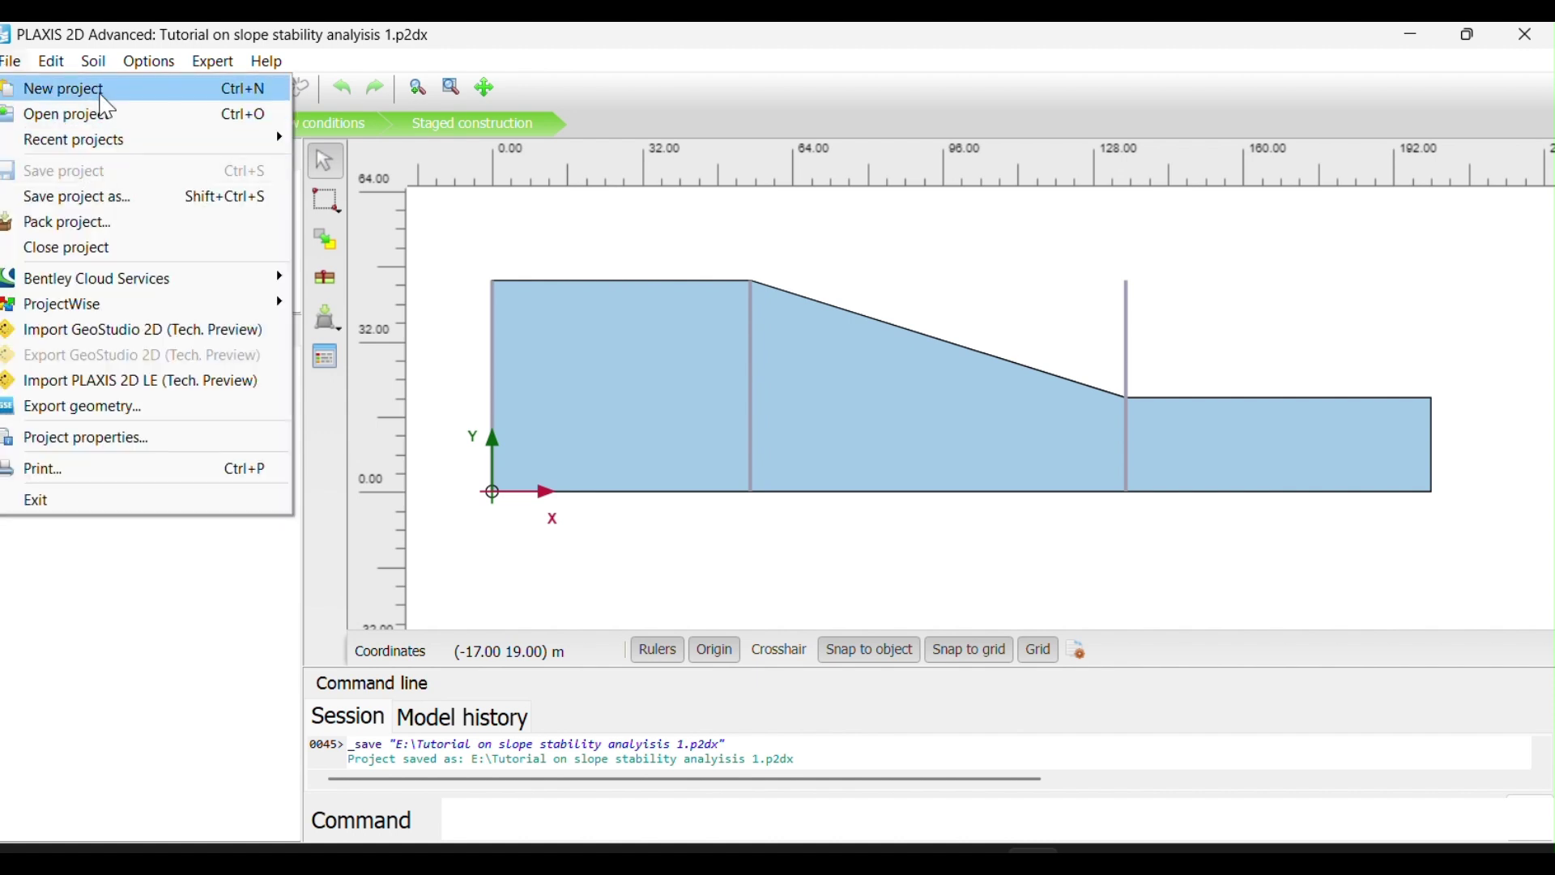
left_click(97, 88)
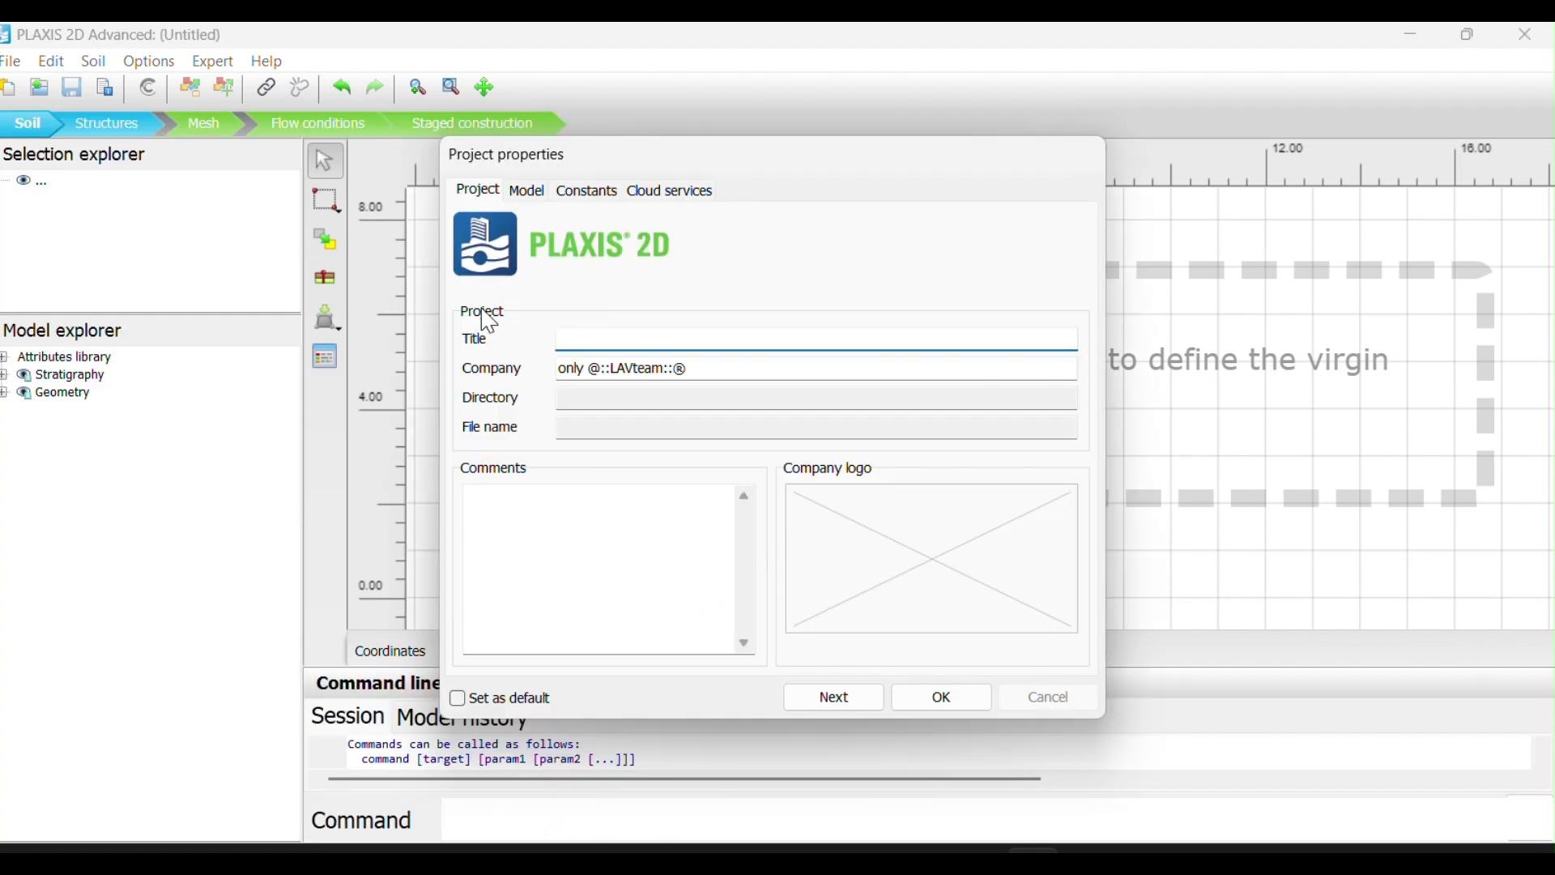
key("Caps_Lock")
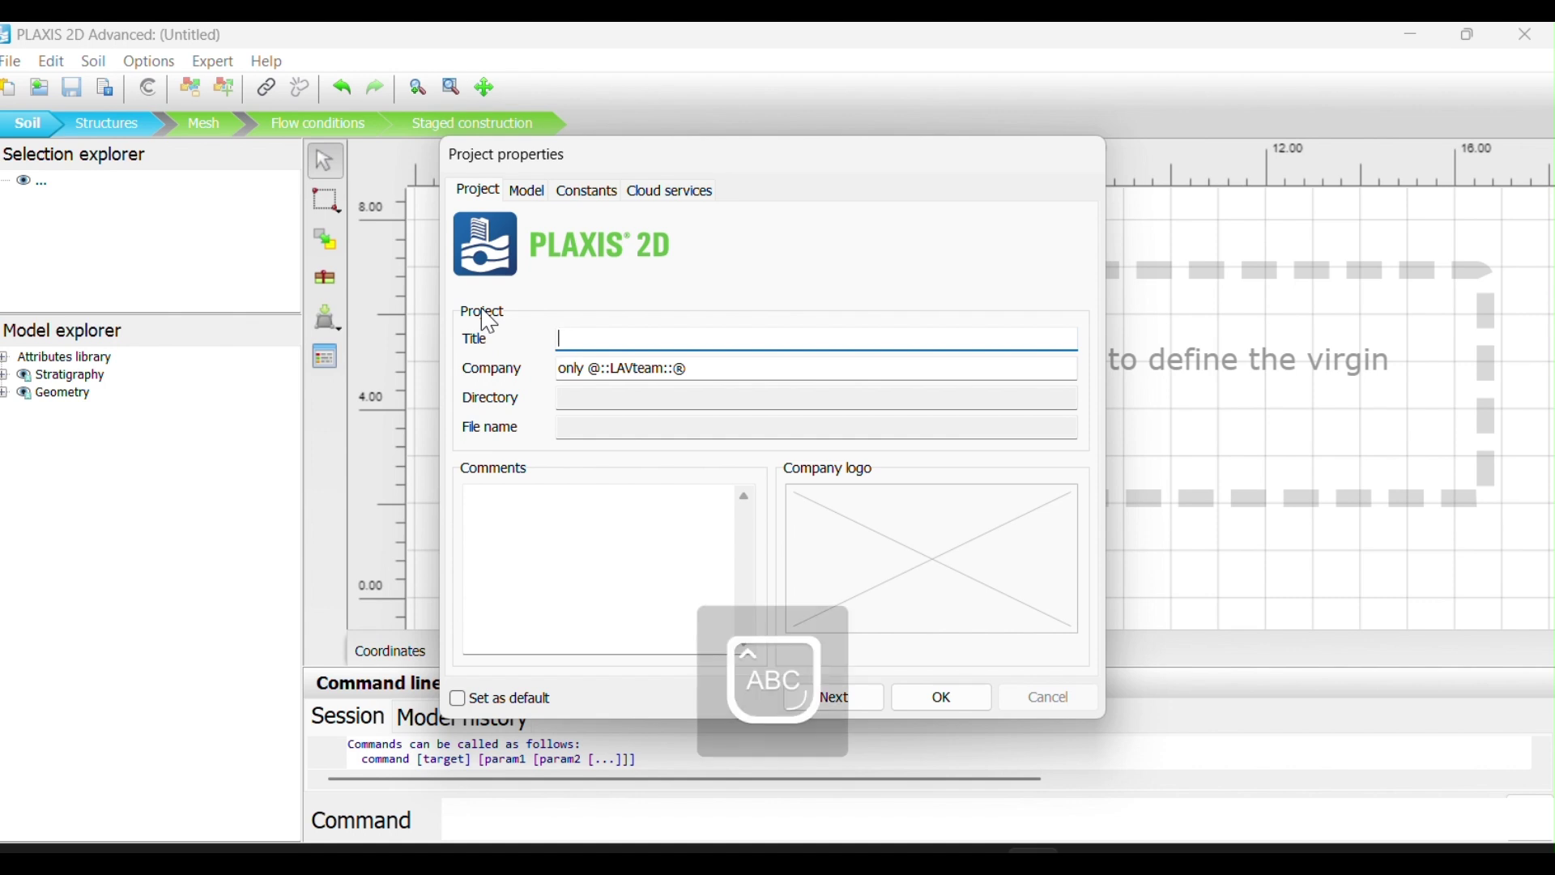
type("S")
key("Caps_Lock")
key("BackSpace")
key("Caps_Lock")
type("S")
key("Caps_Lock")
type("econd tut")
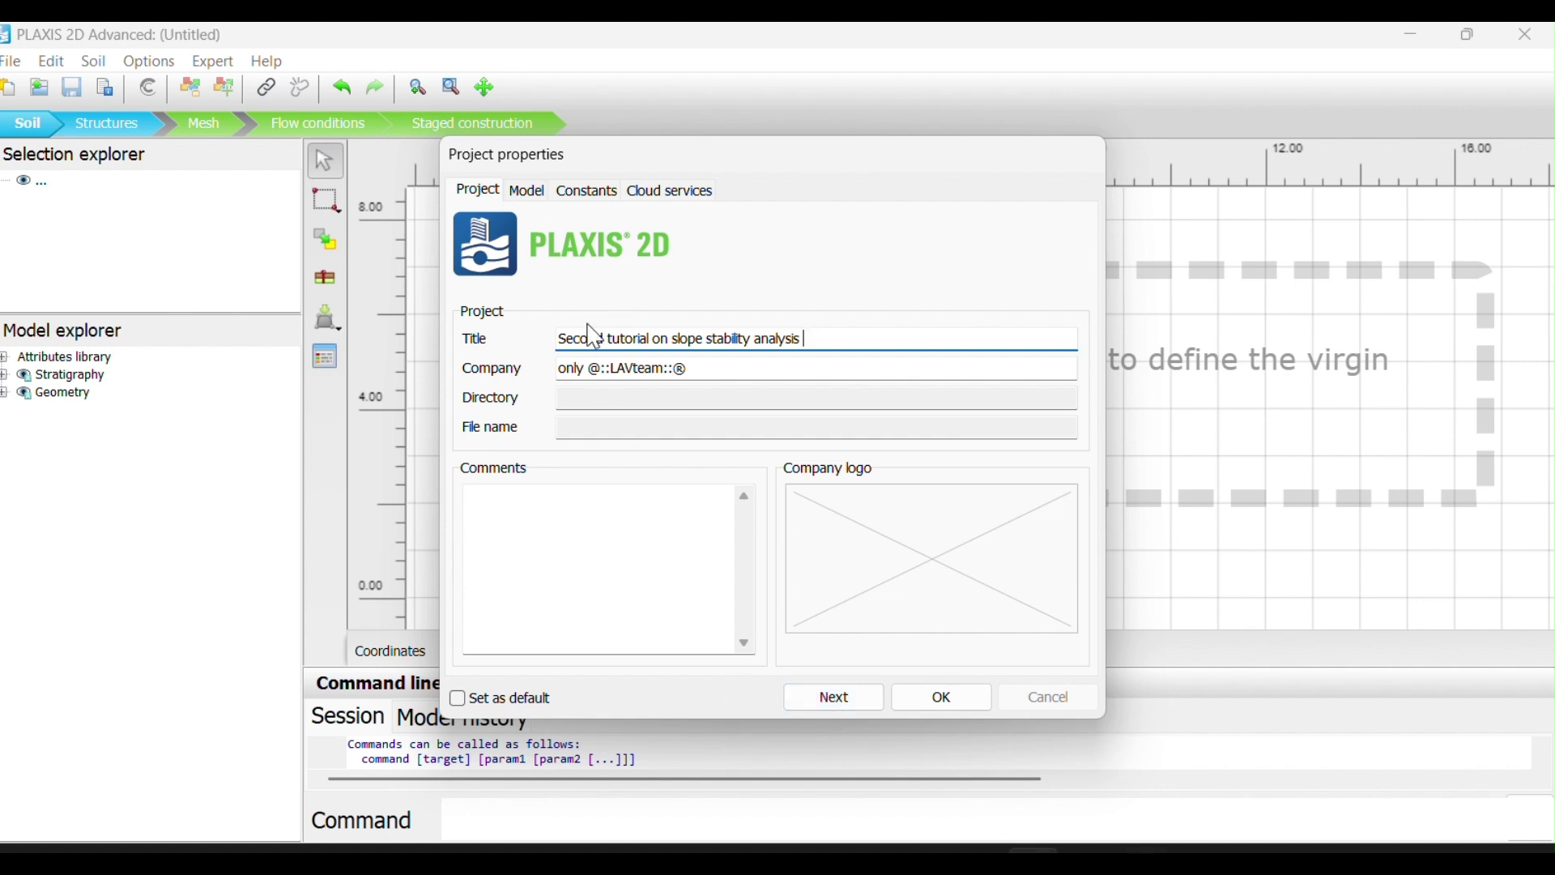
- Set the model contour to x max 100 m and y max 45 m, and accept the project properties
left_click(531, 192)
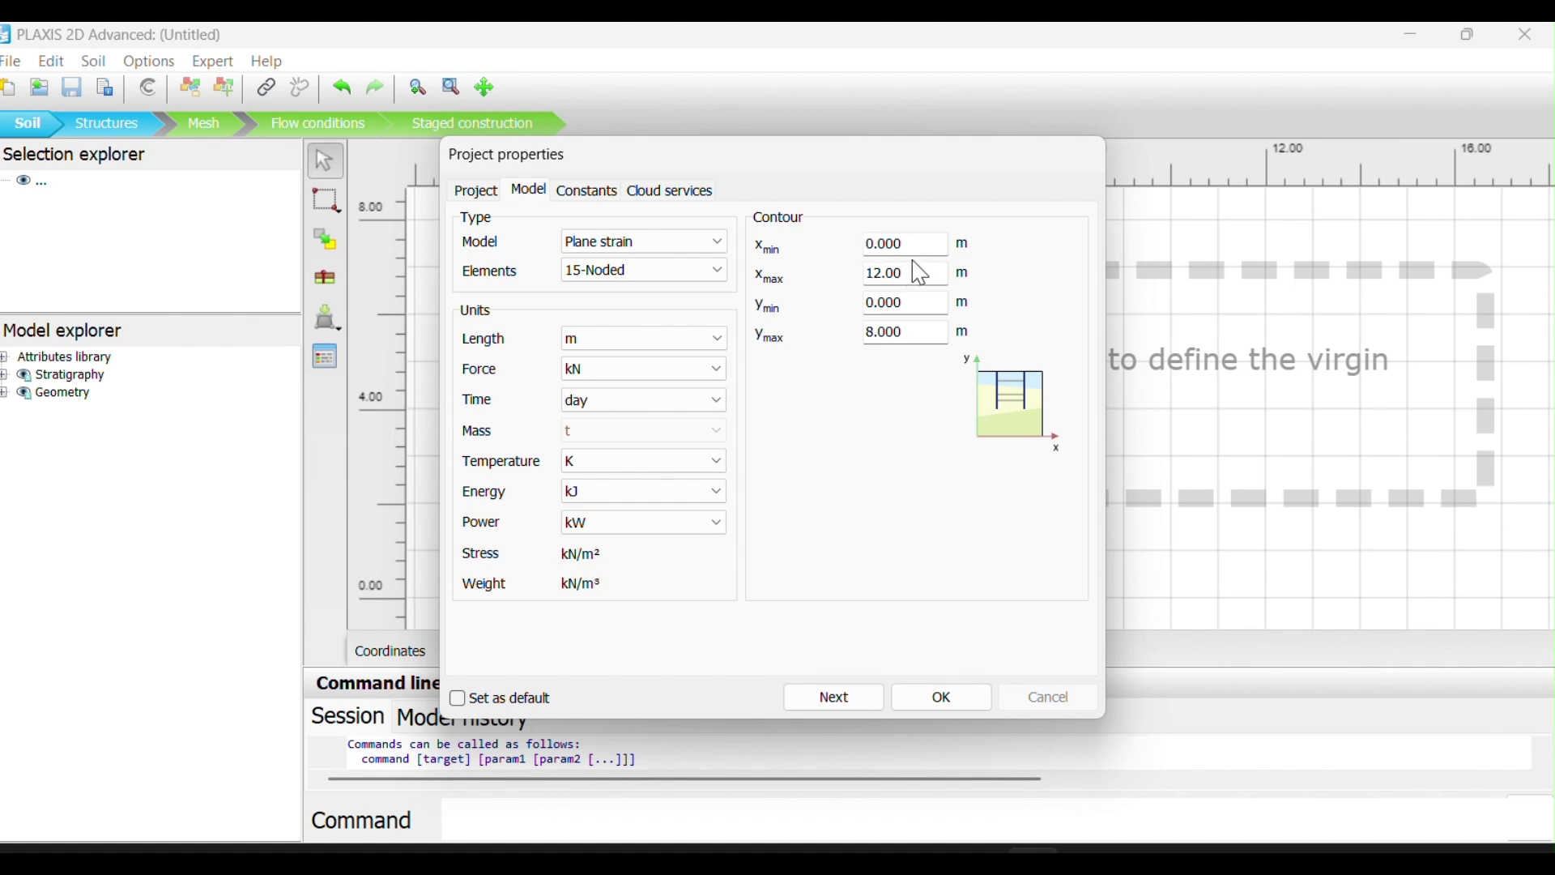
left_click_drag(897, 272, 865, 274)
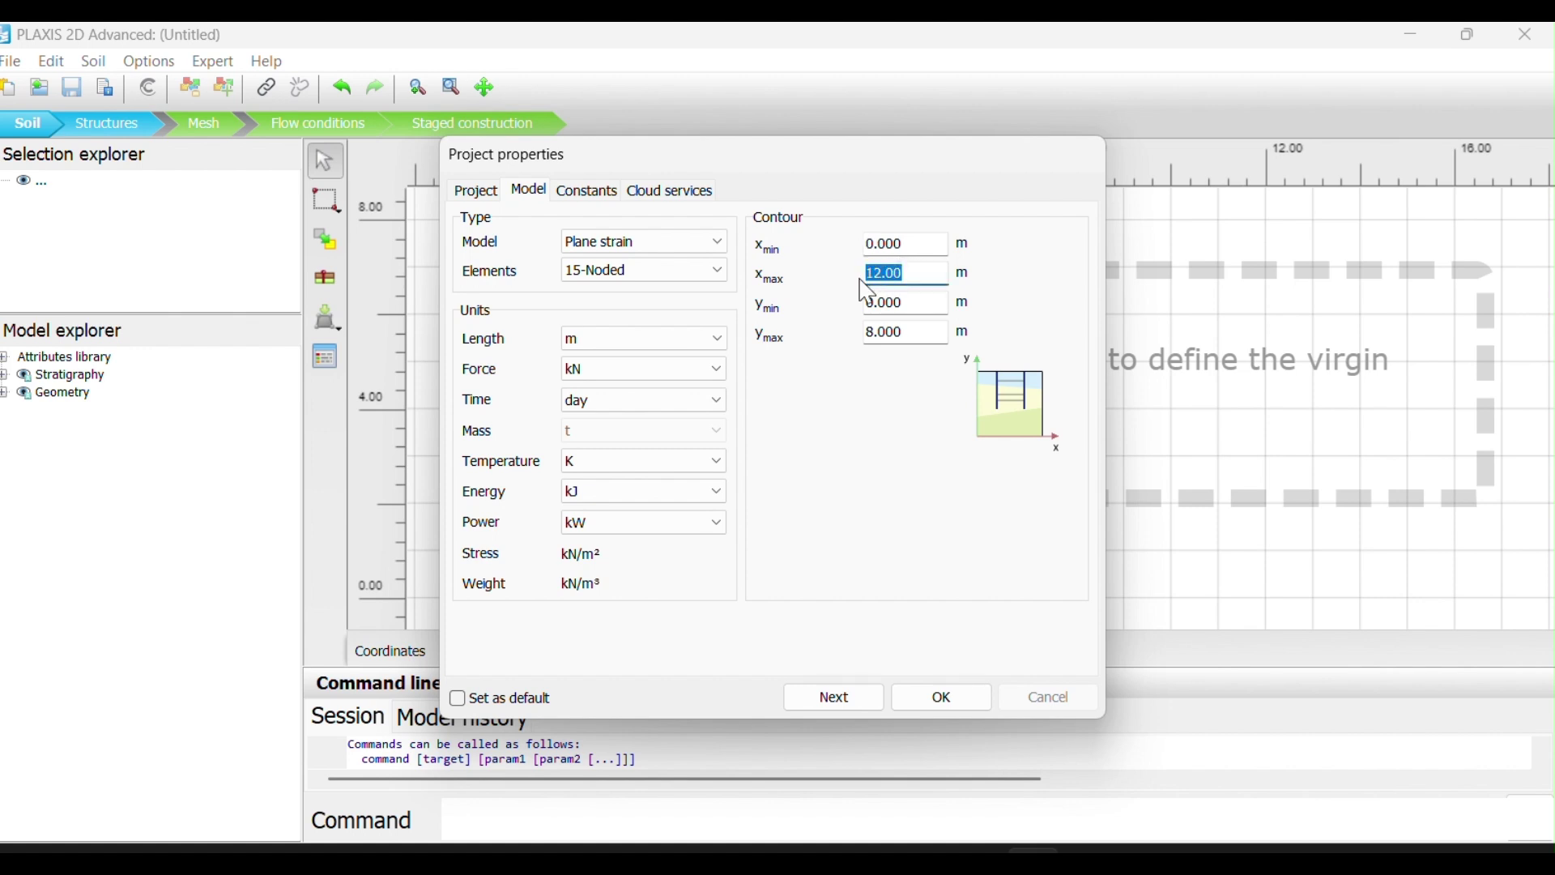
type("100")
left_click_drag(917, 304, 860, 305)
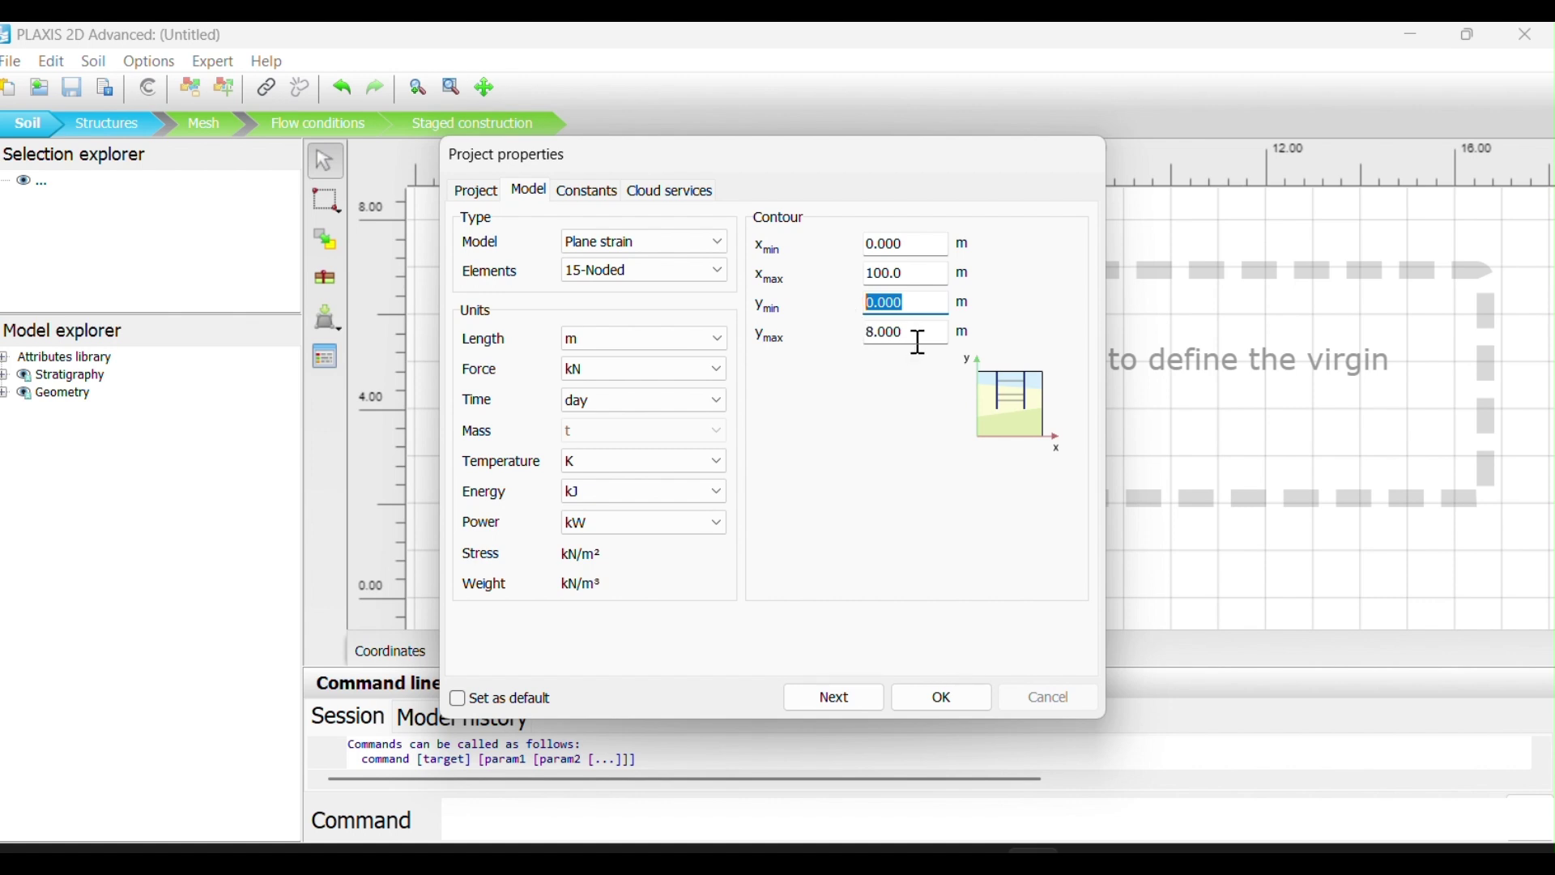
left_click_drag(915, 330, 864, 334)
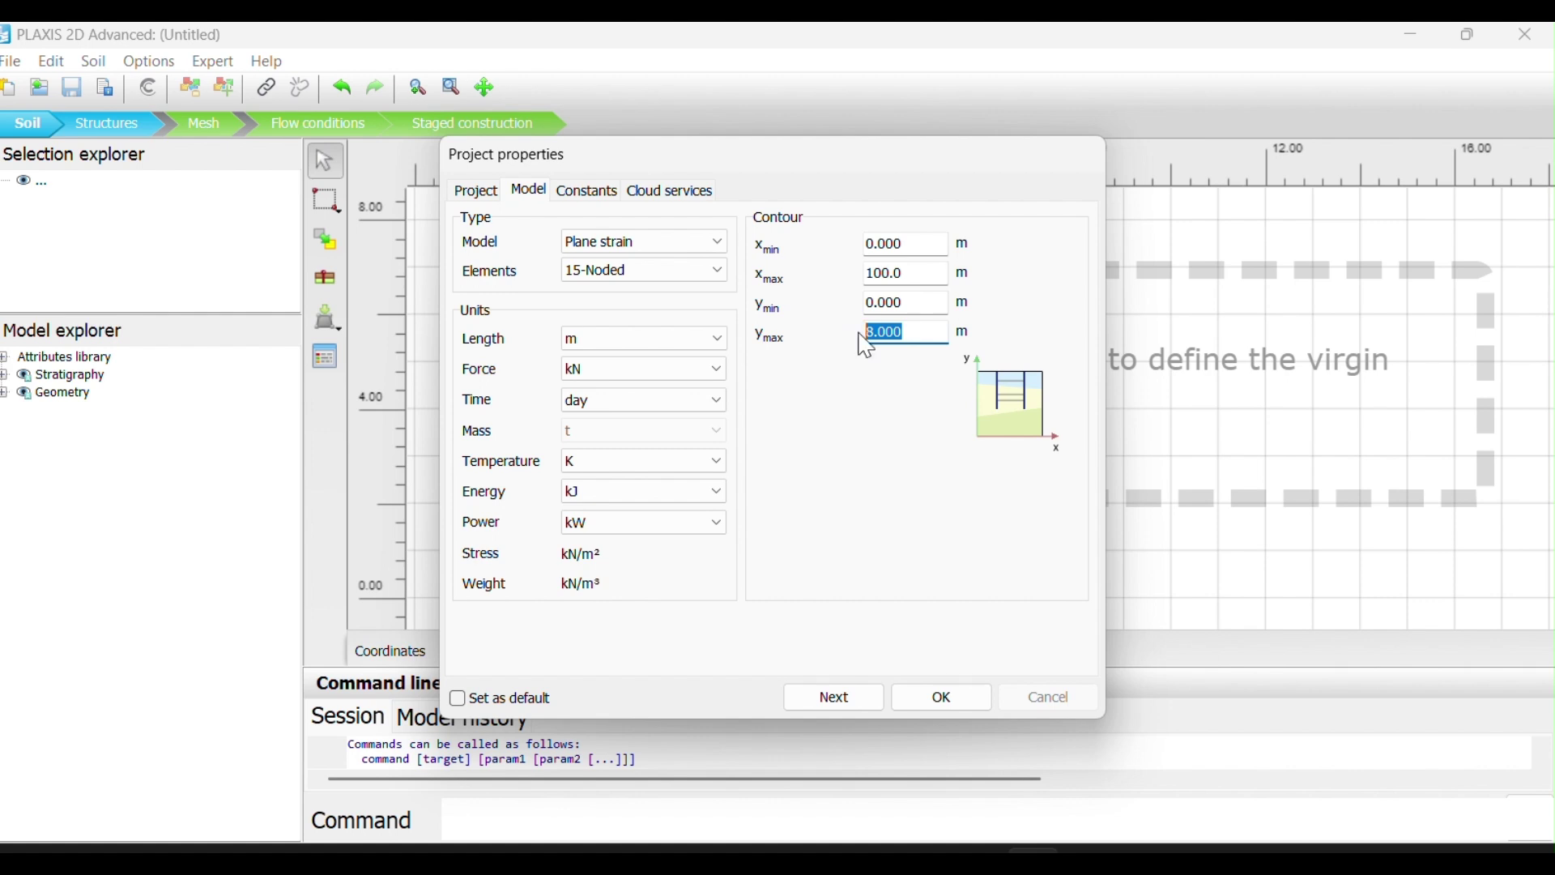
type("4")
left_click(950, 711)
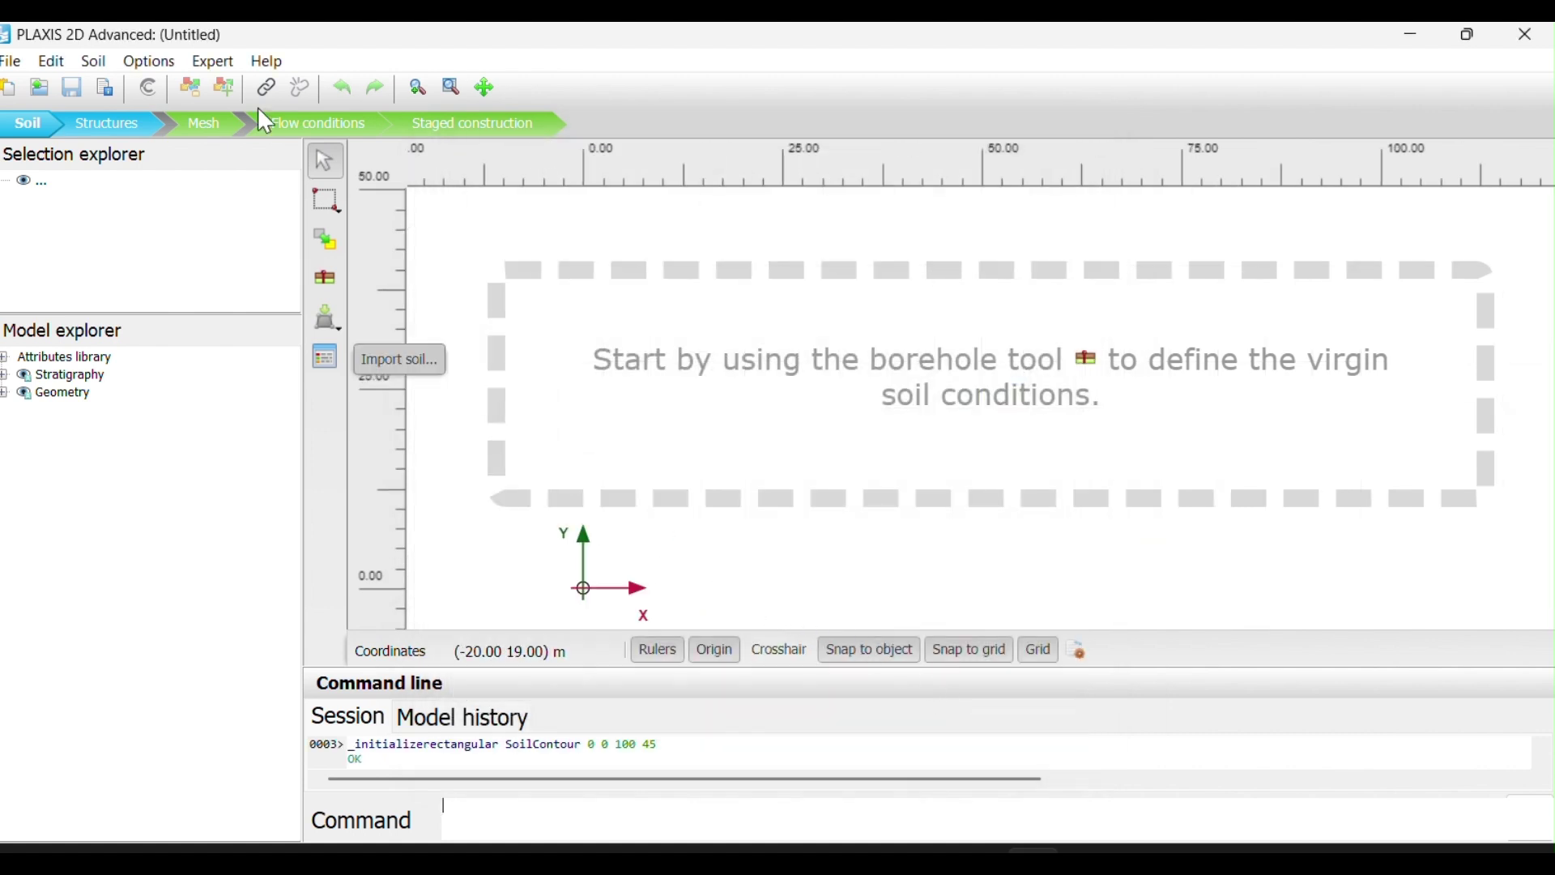
- Create a borehole at x = 0 and add one soil layer to it
left_click(327, 293)
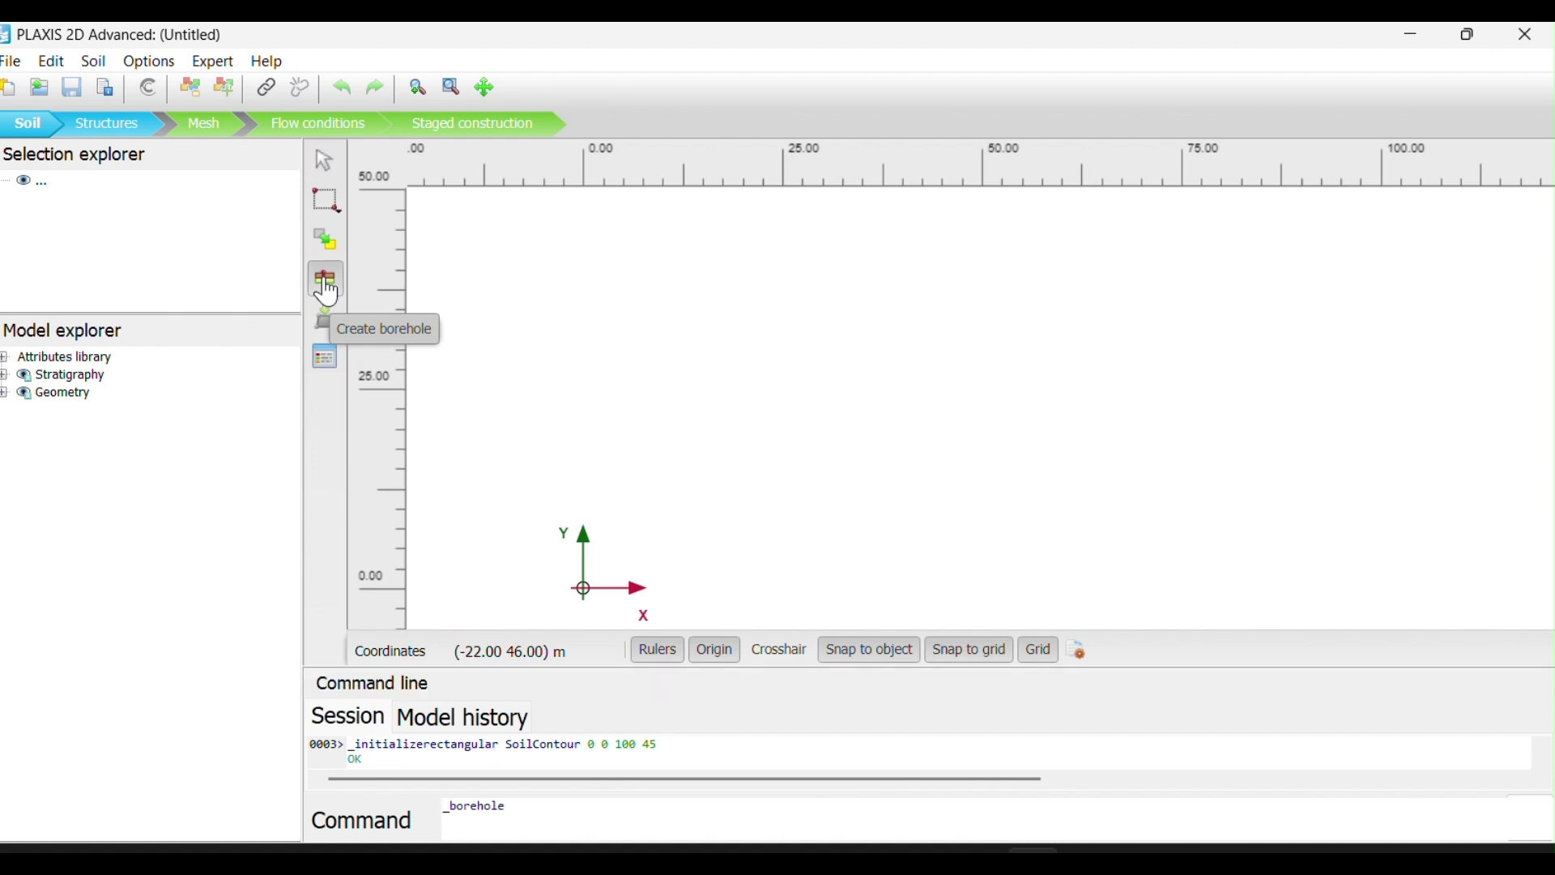
left_click(585, 589)
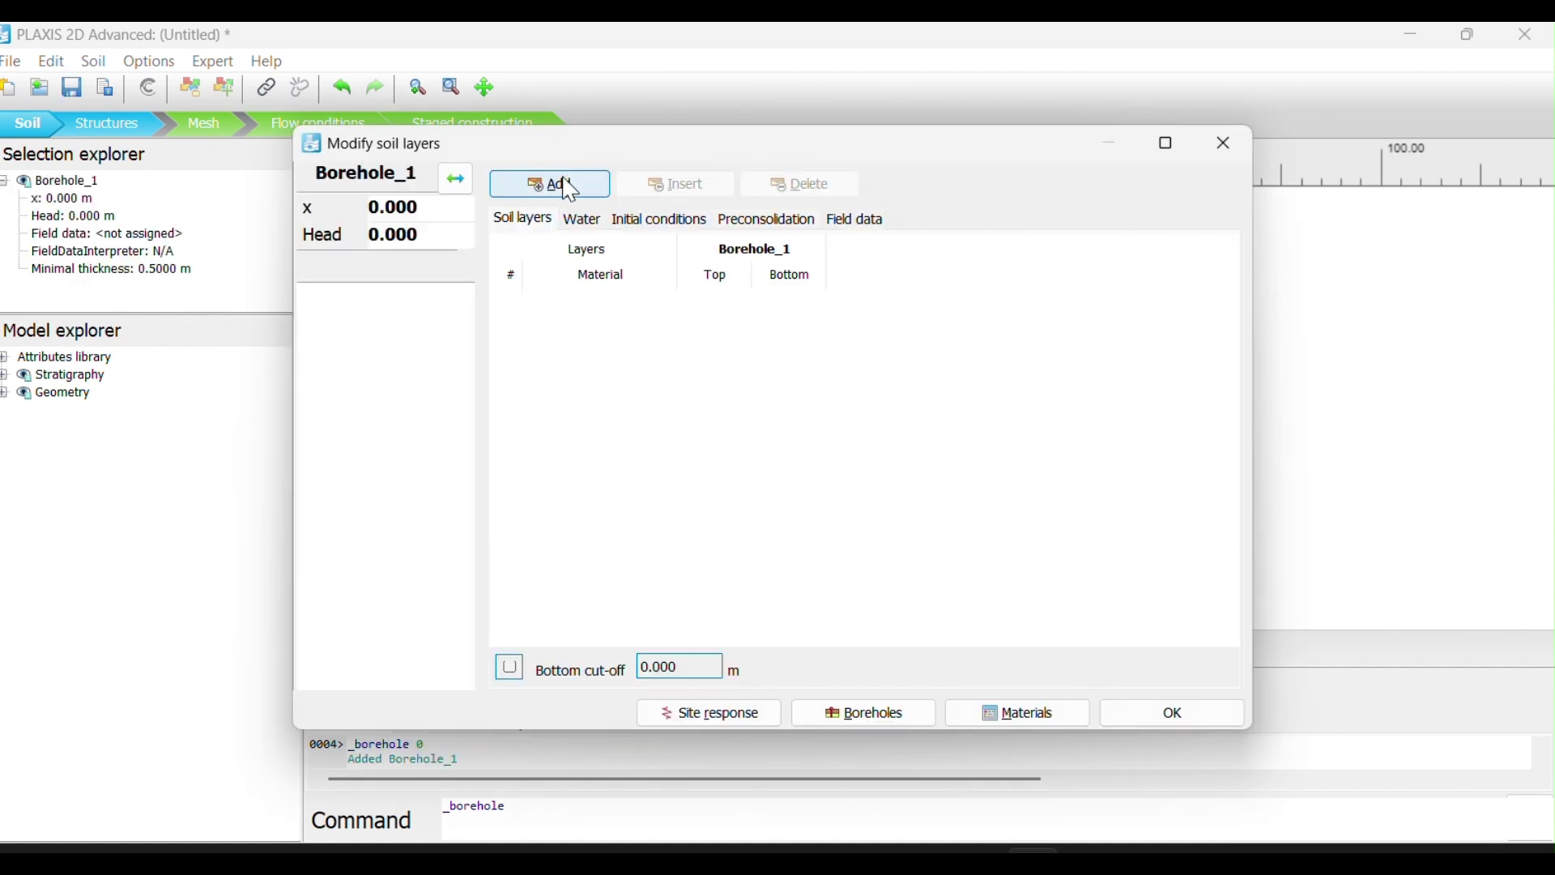
left_click(576, 200)
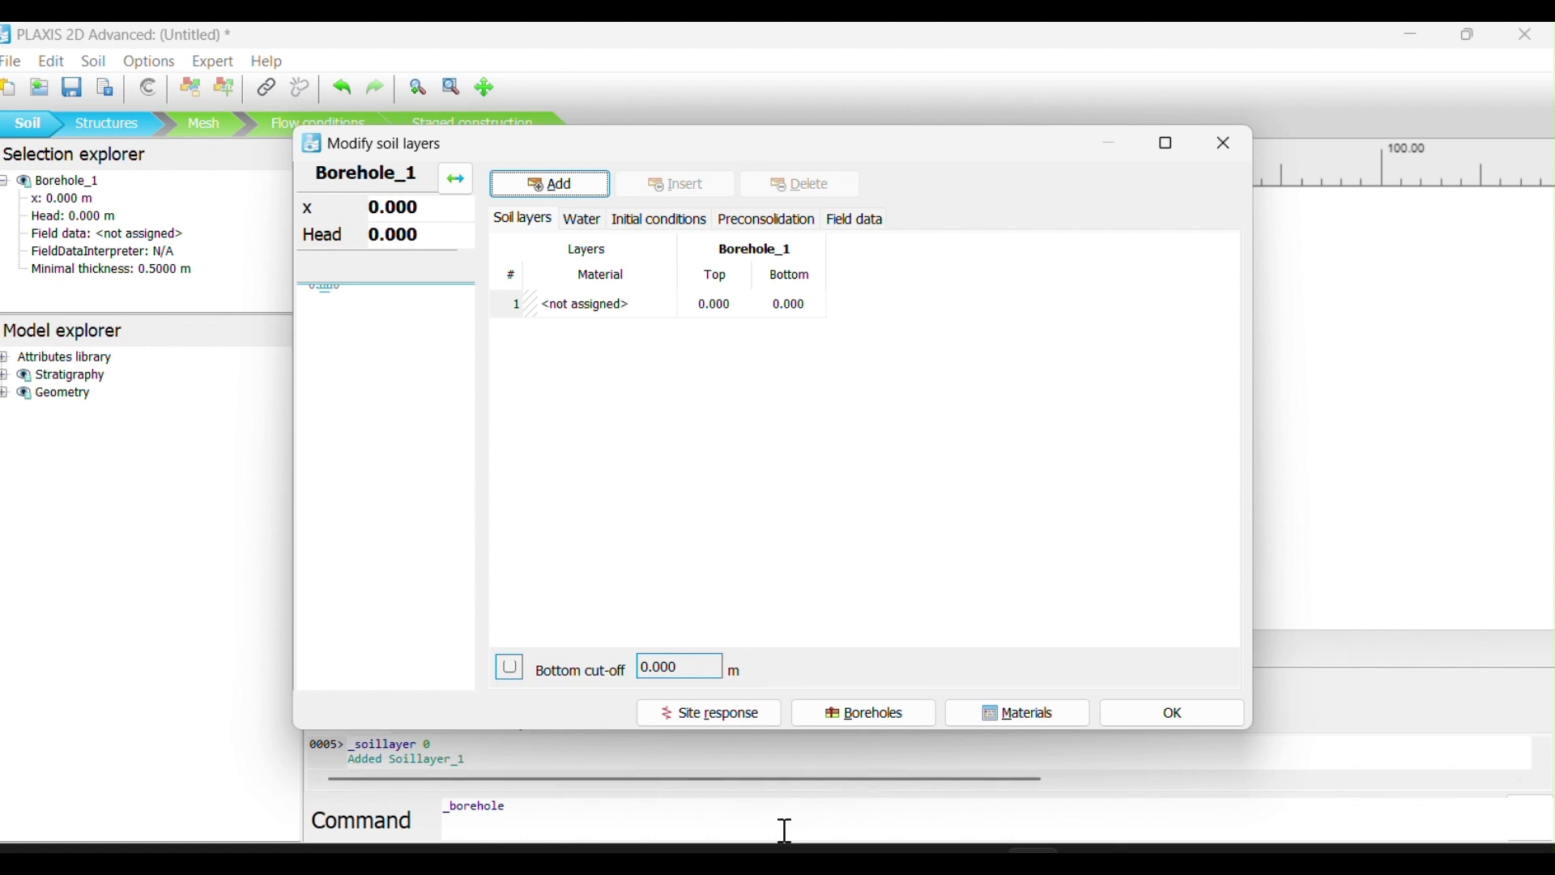
left_click(620, 316)
left_click(642, 337)
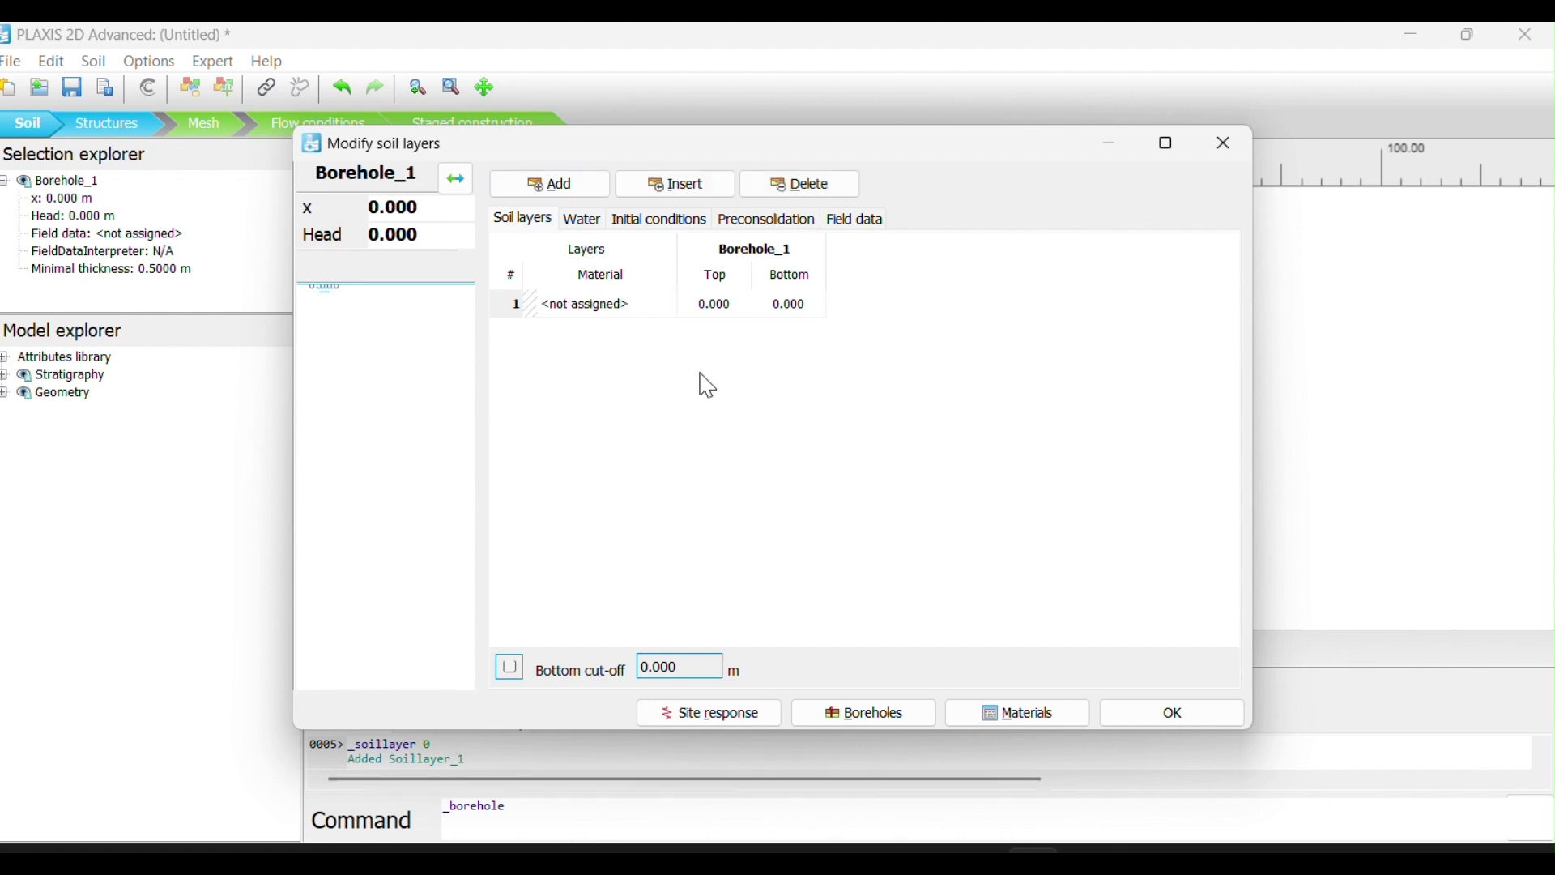
- Set the soil layer's top level to 45 m and the borehole's water head to -50 m
left_click(730, 307)
type("45")
left_click(799, 434)
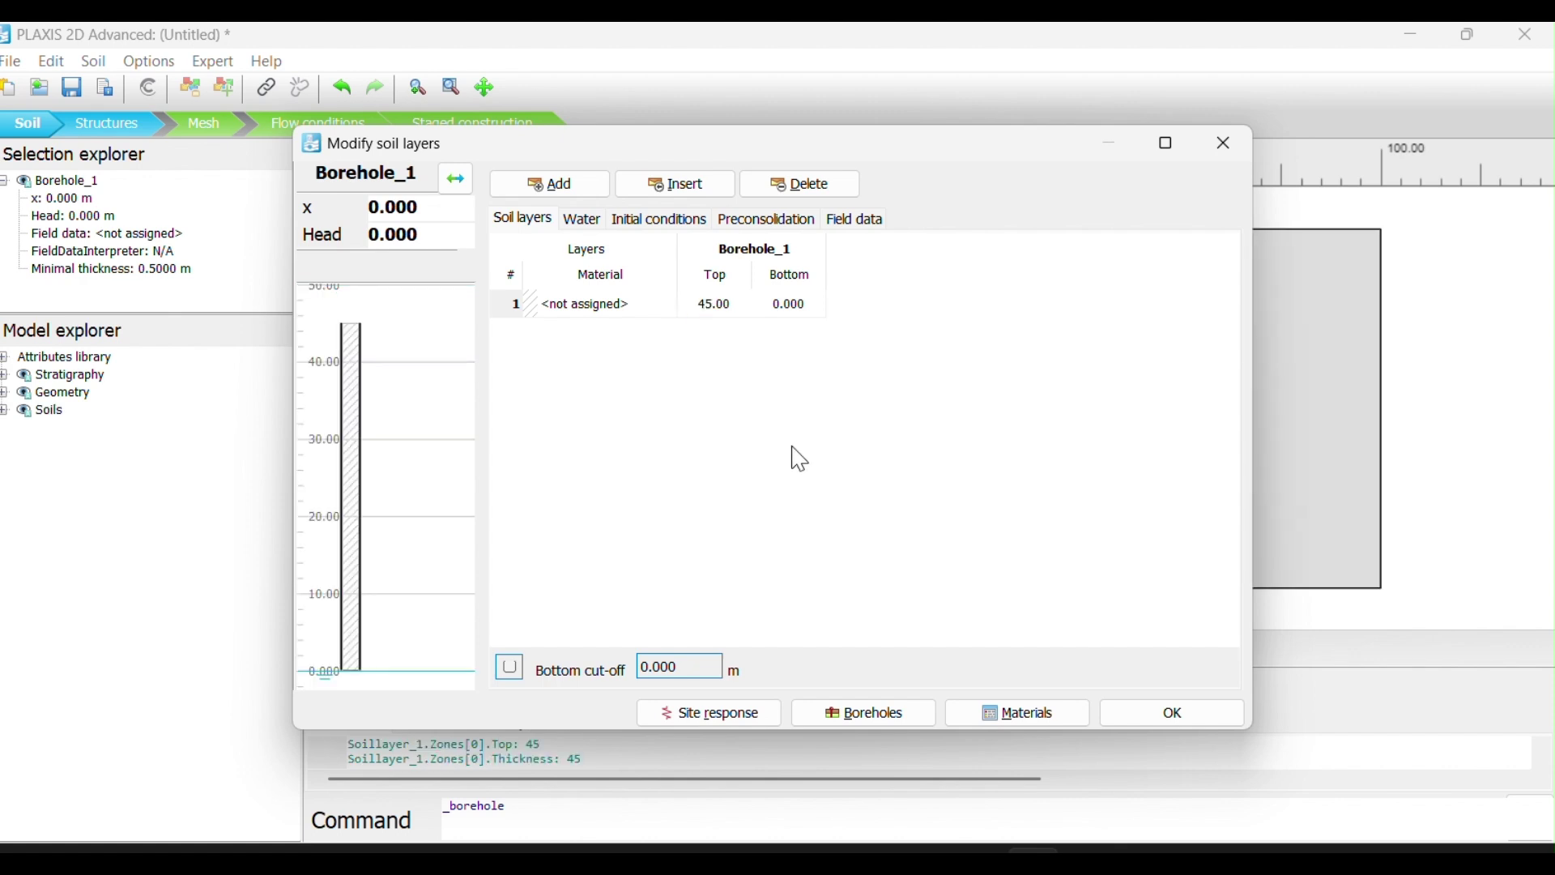
left_click(429, 240)
type("-50")
key("Return")
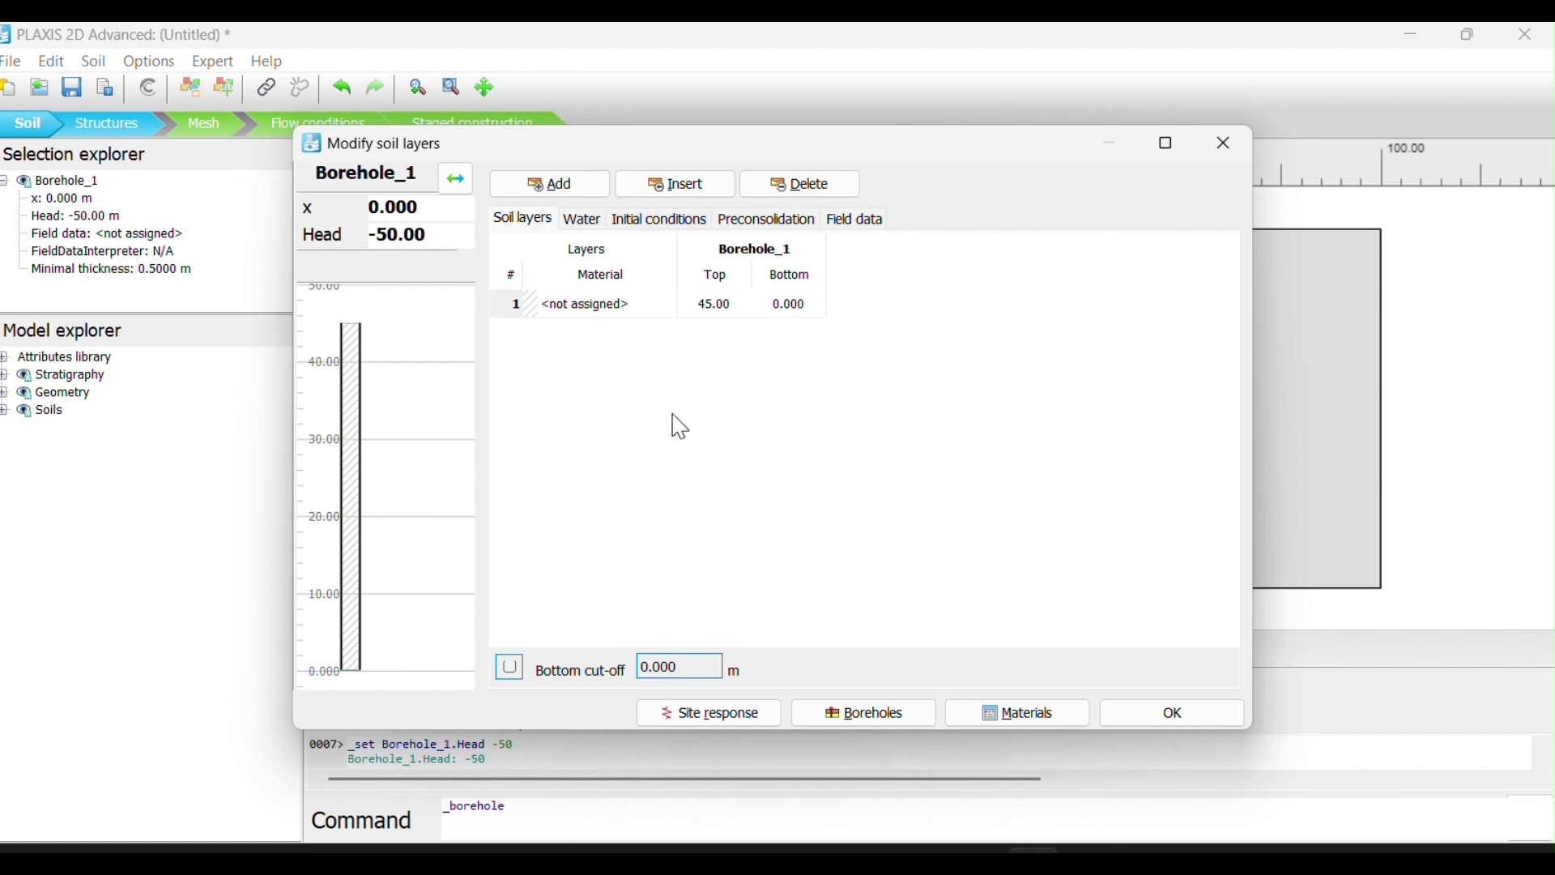
- Import the Clayey gravel with sand material from the global database and change its colour to RGB 161, 186, 232
left_click(1041, 717)
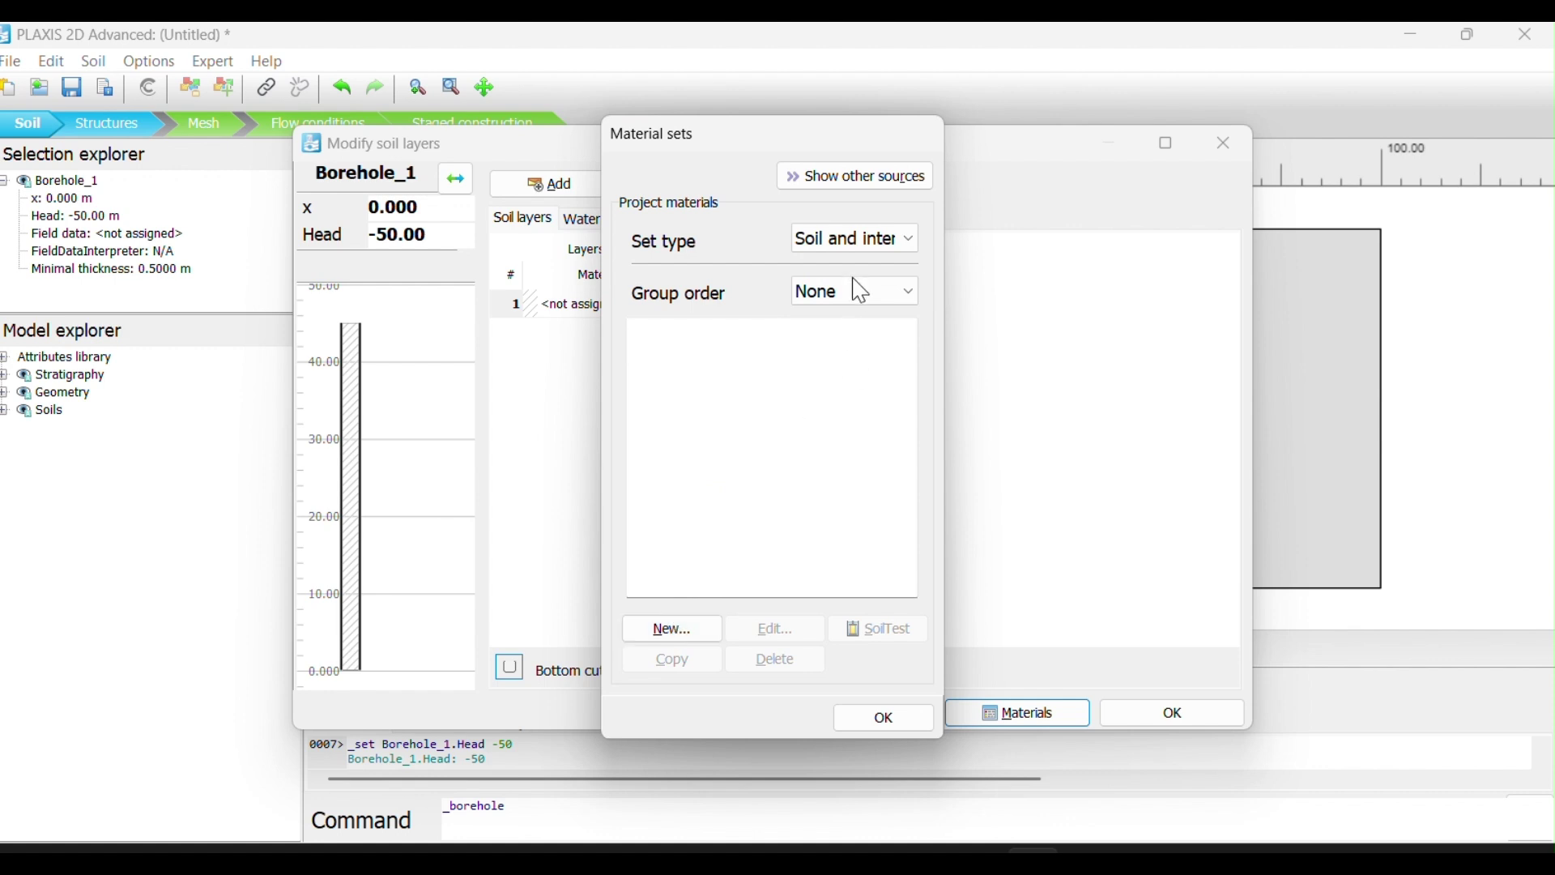
left_click(857, 176)
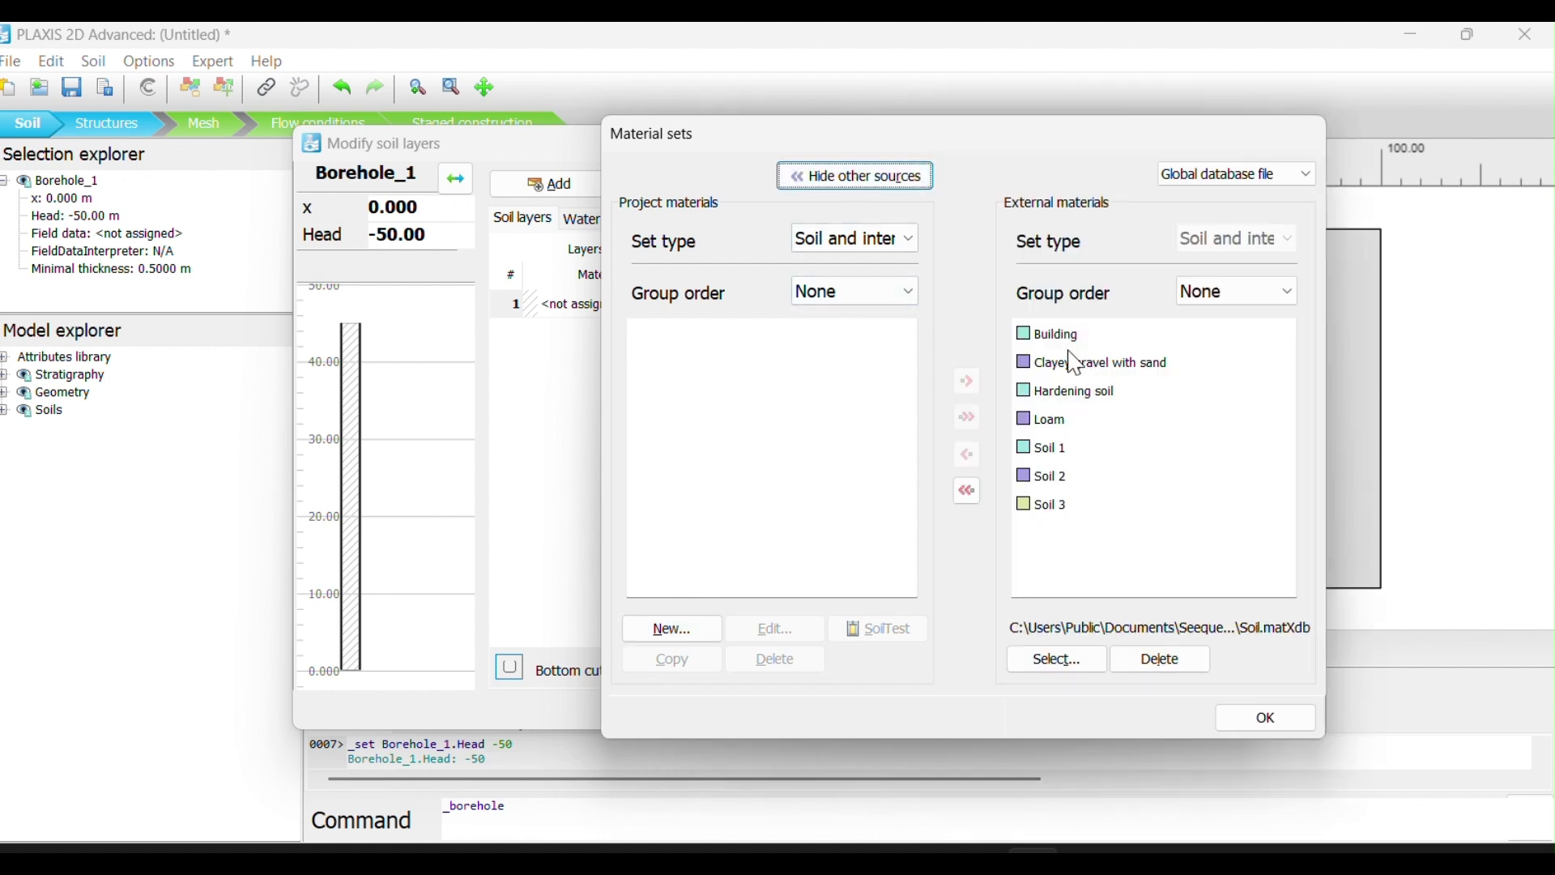
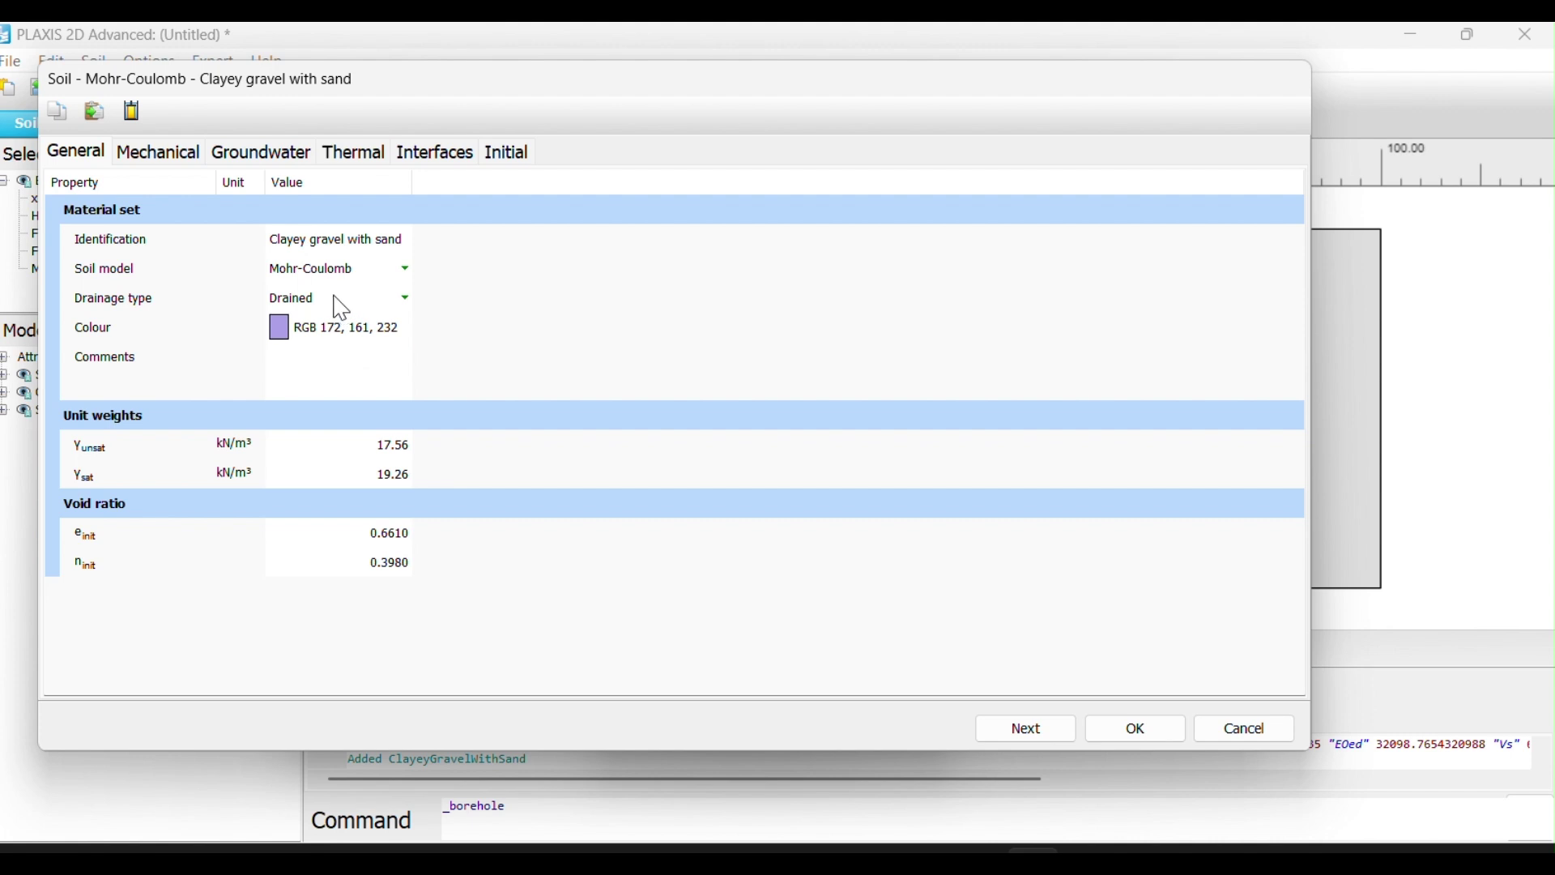
left_click(279, 329)
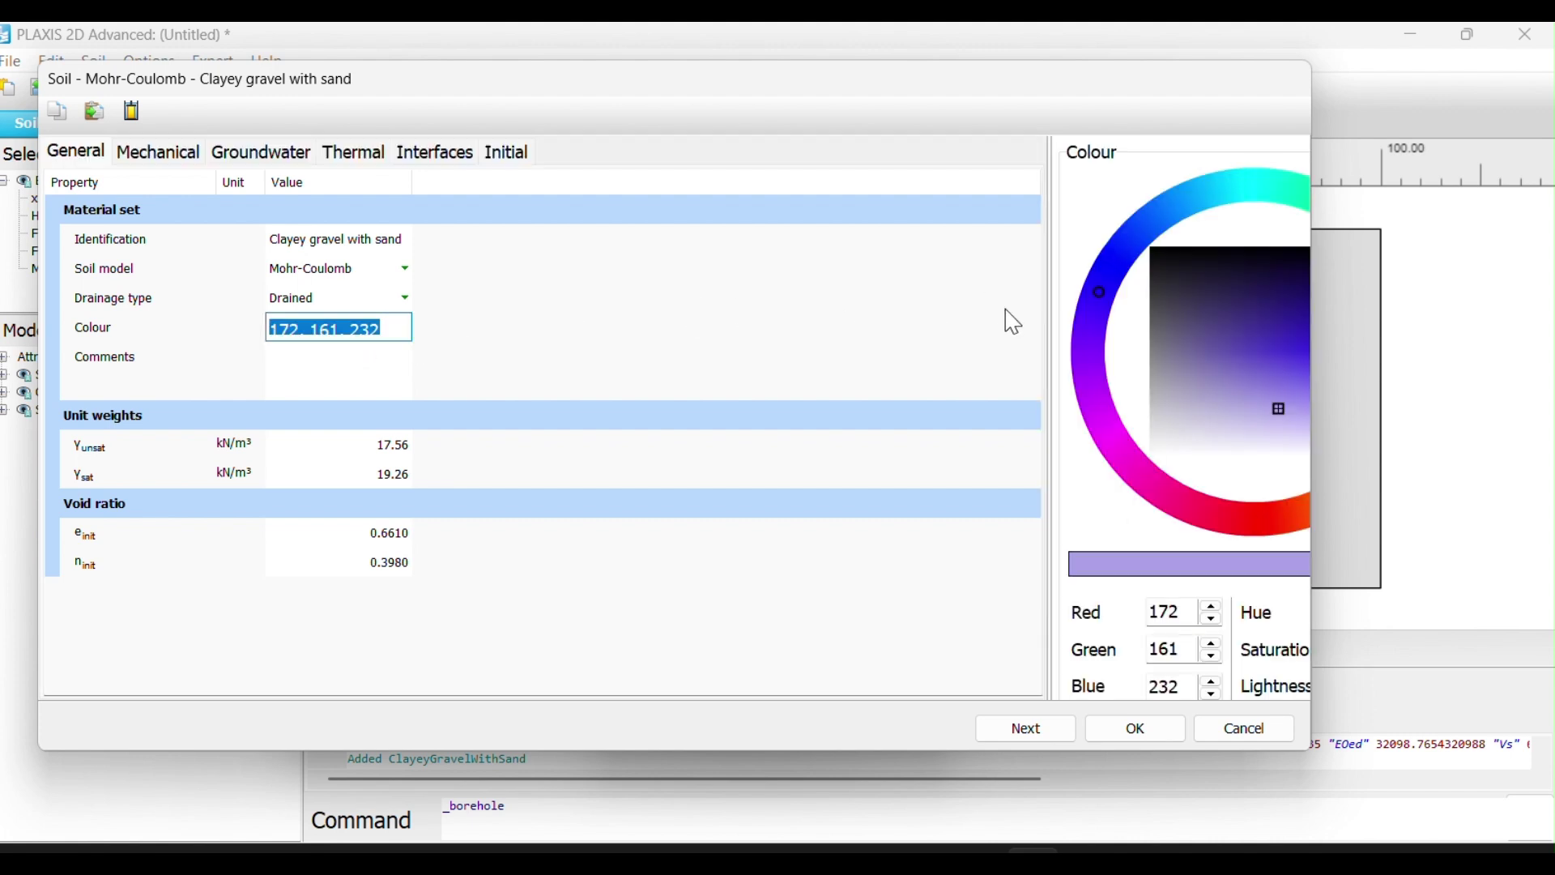
left_click(1151, 224)
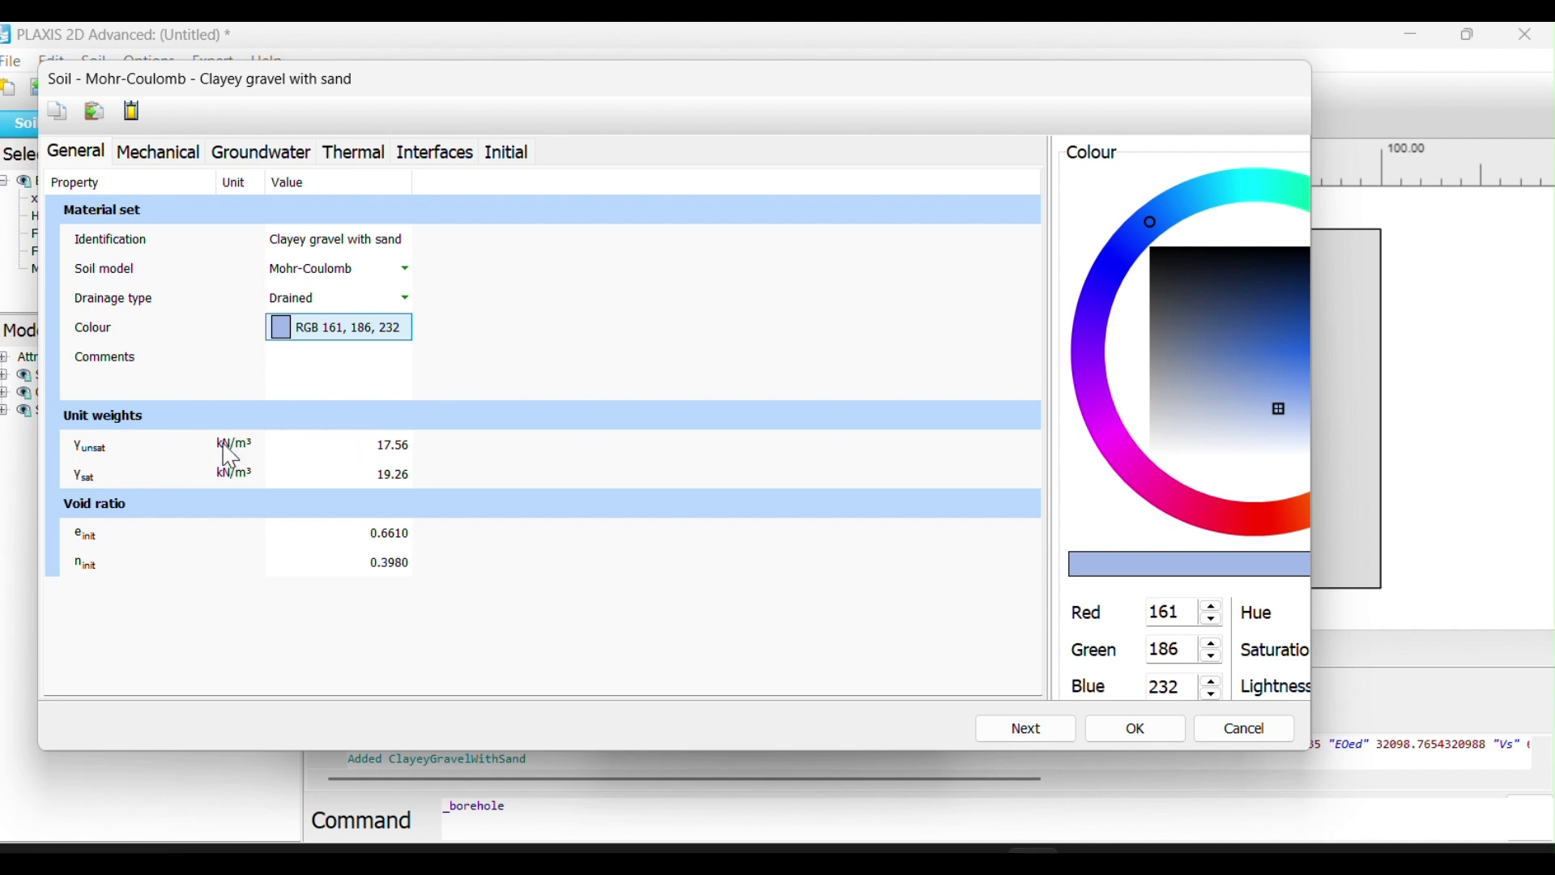
- Check the unsaturated and saturated unit weights of the clayey gravel with sand
left_click(397, 446)
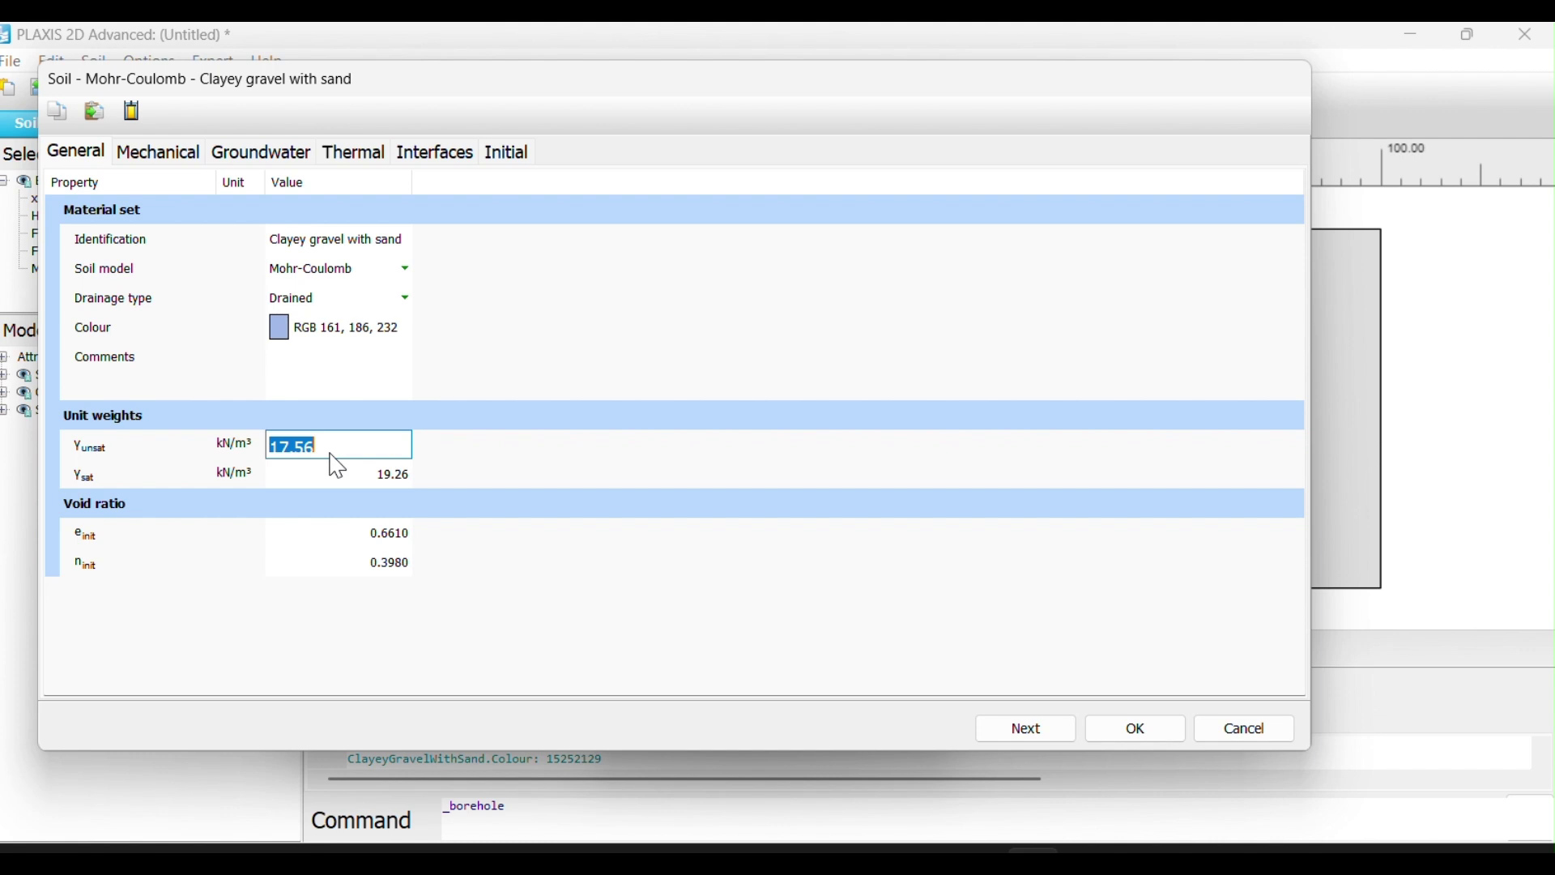
left_click(378, 477)
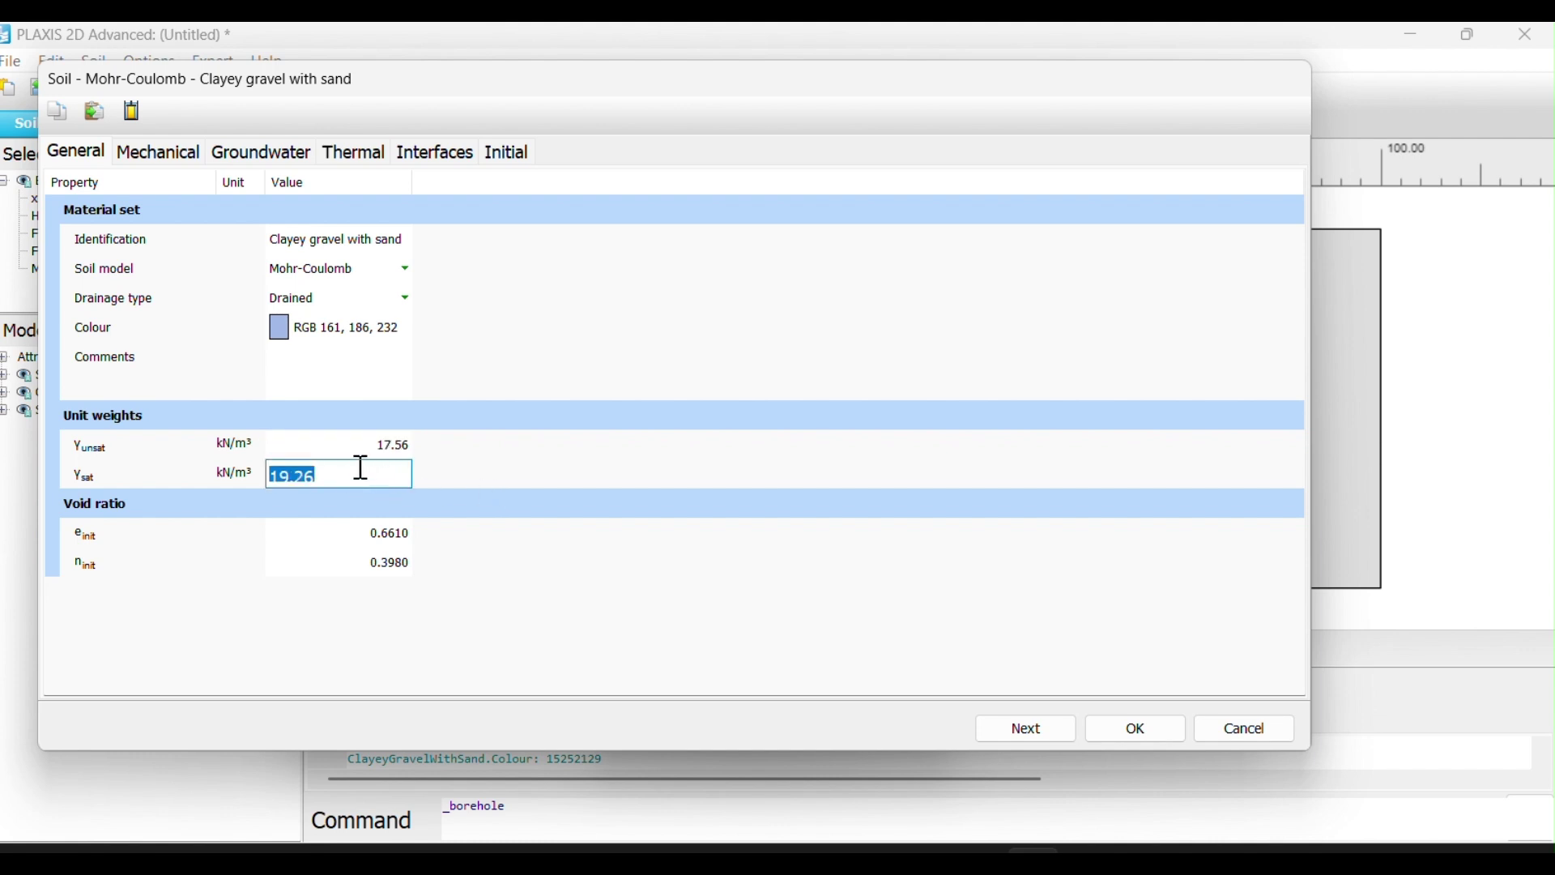
left_click(358, 448)
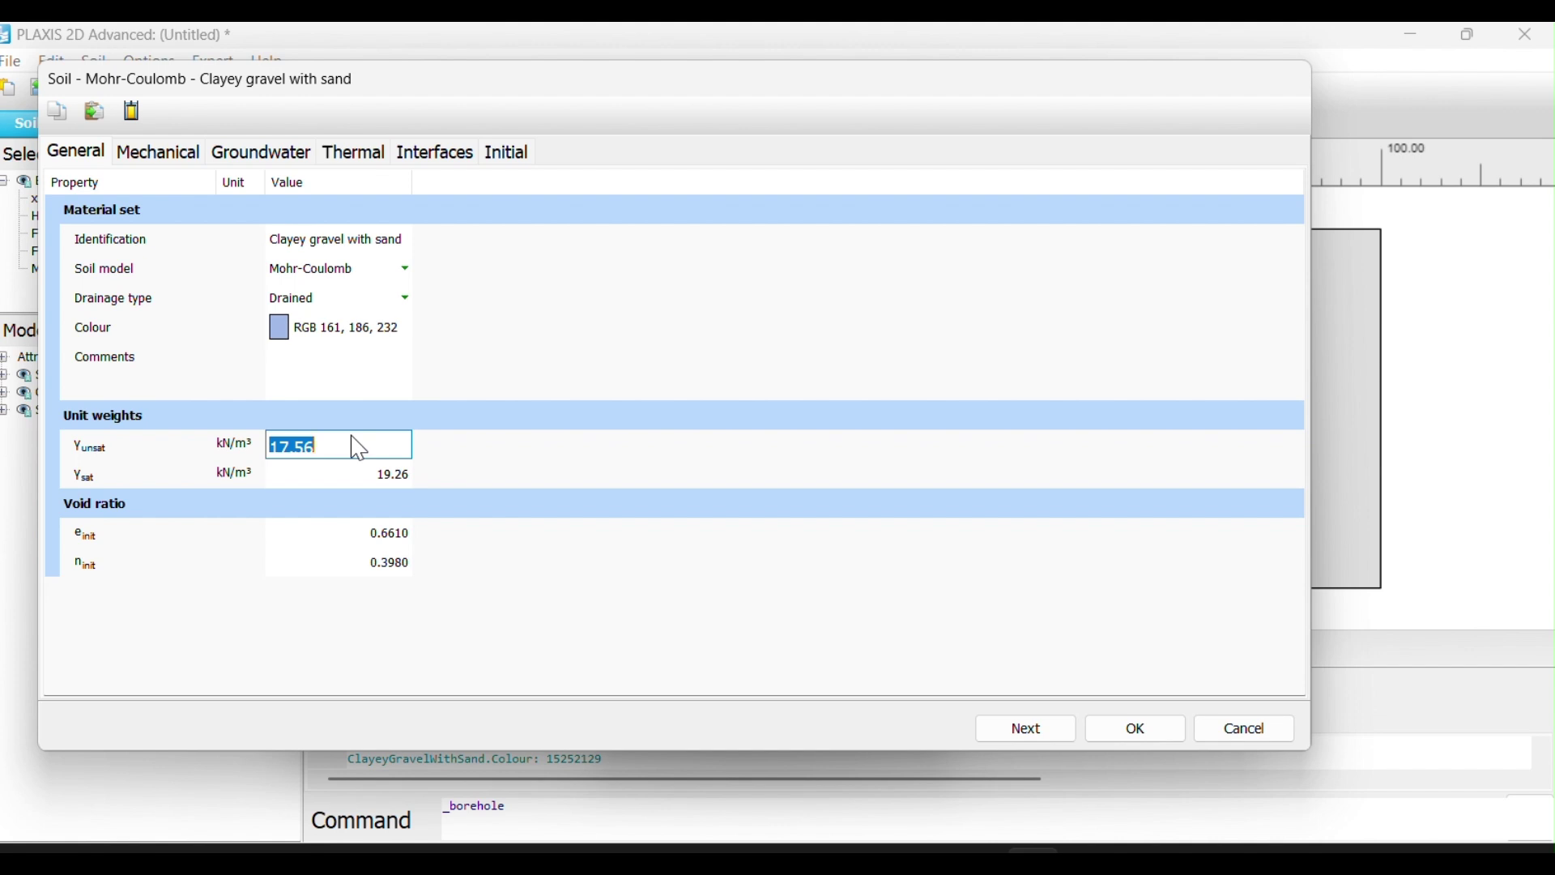
left_click(349, 475)
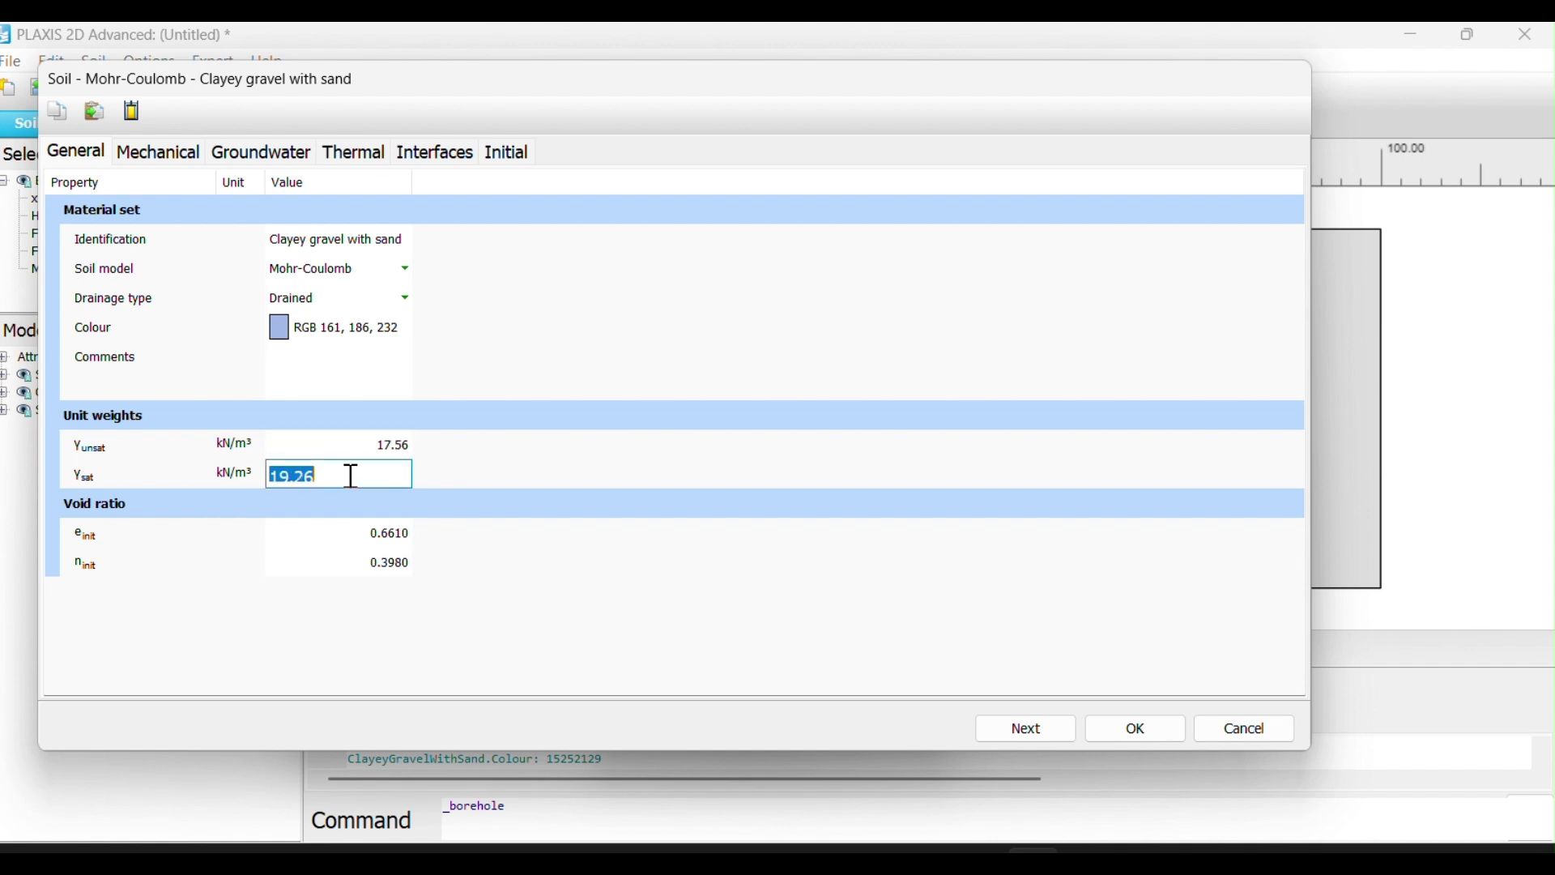
left_click(571, 484)
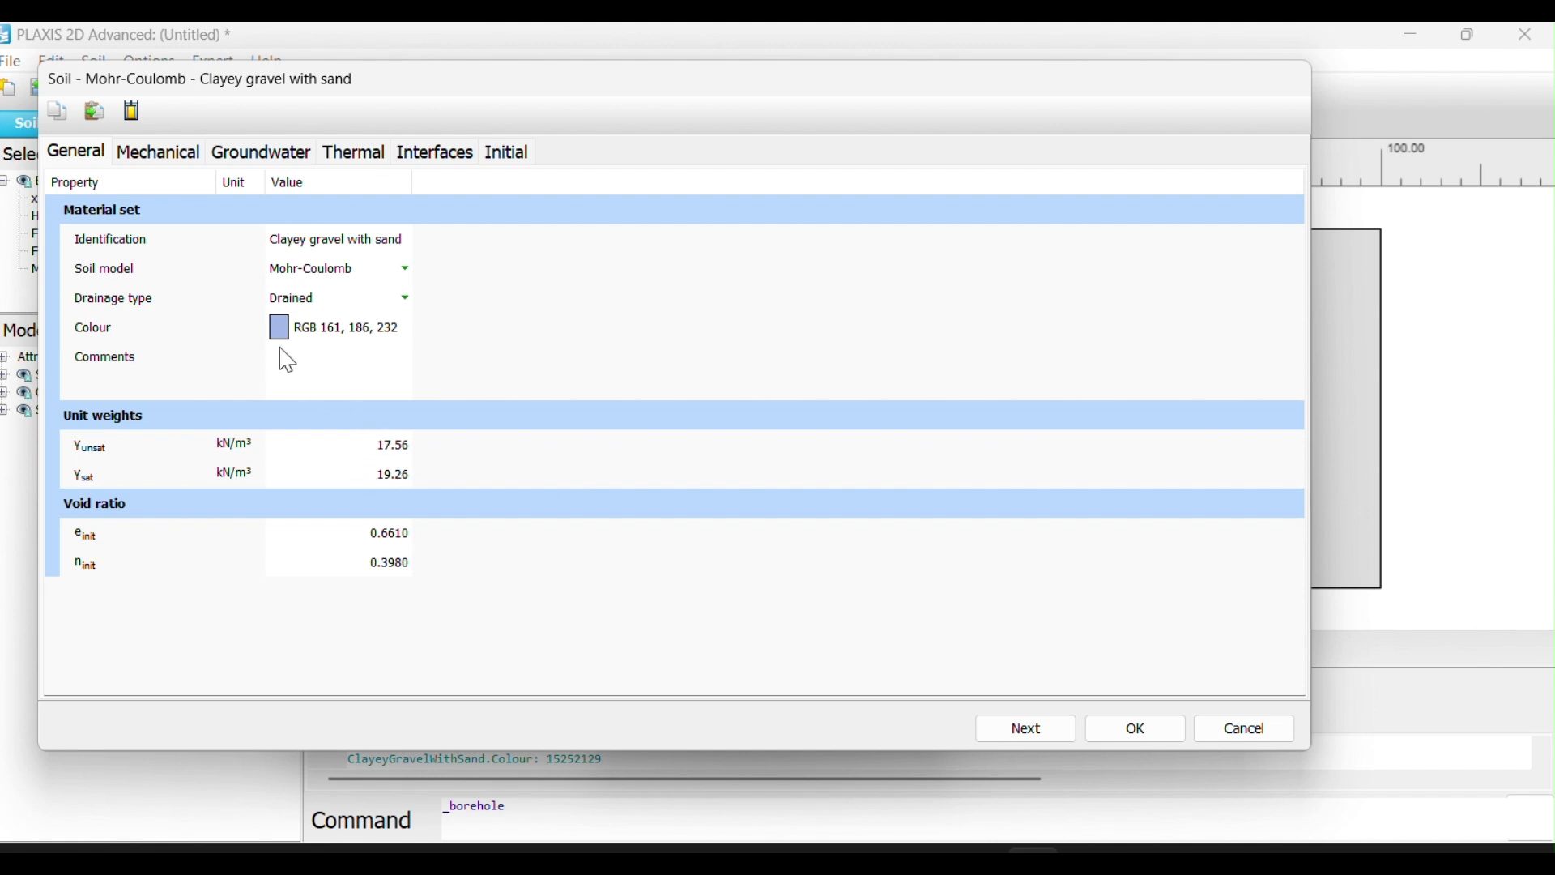
- Set the material's reference stiffness E'ref to 23E3 kN/m² and check its Poisson's ratio
left_click(185, 155)
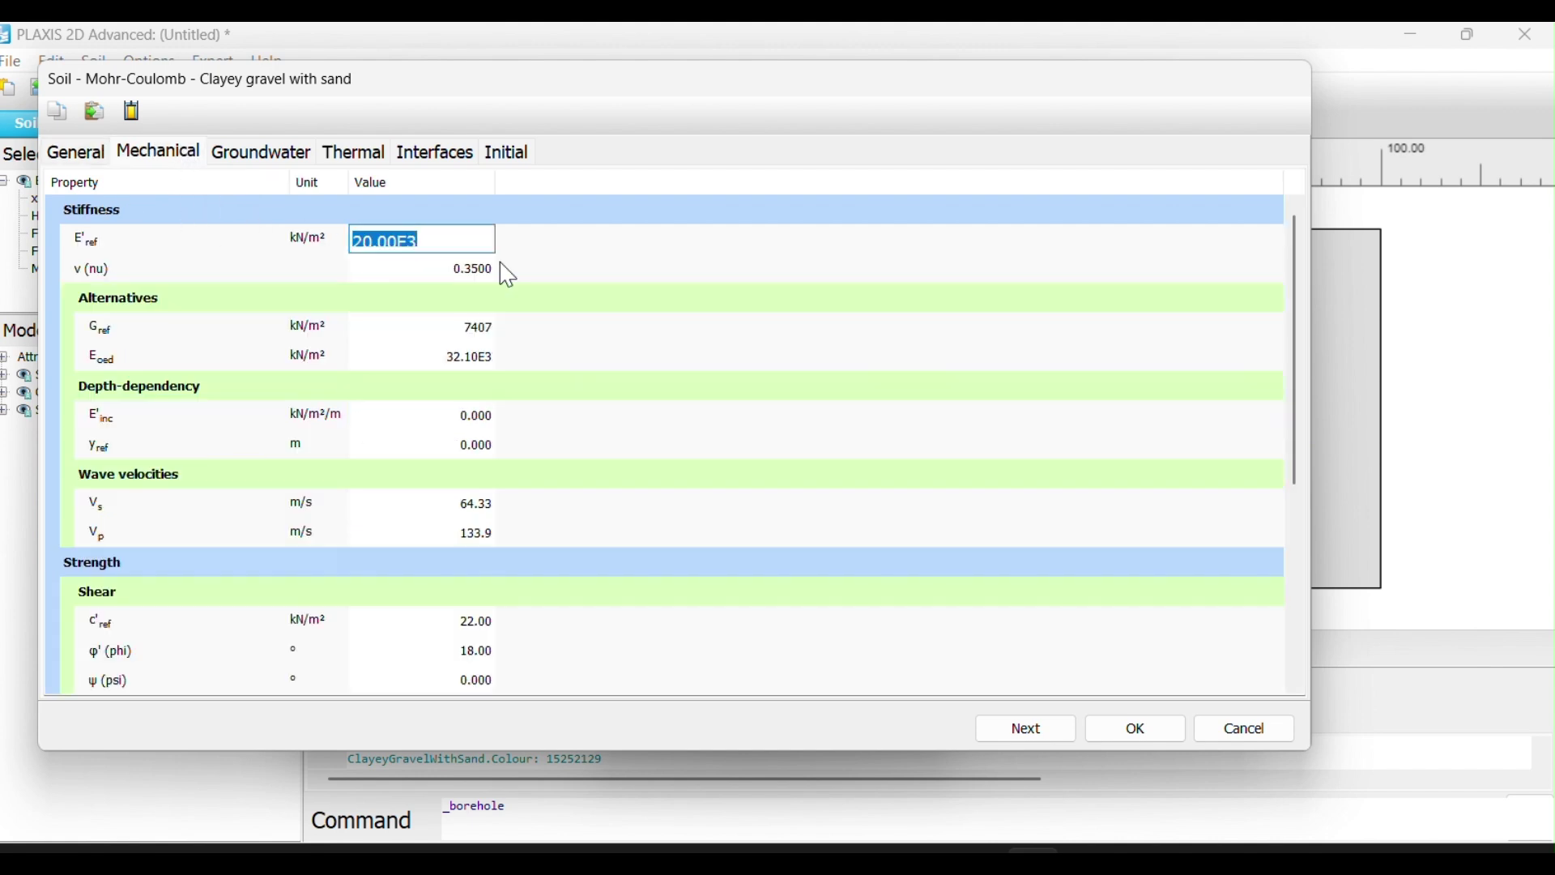
left_click(546, 260)
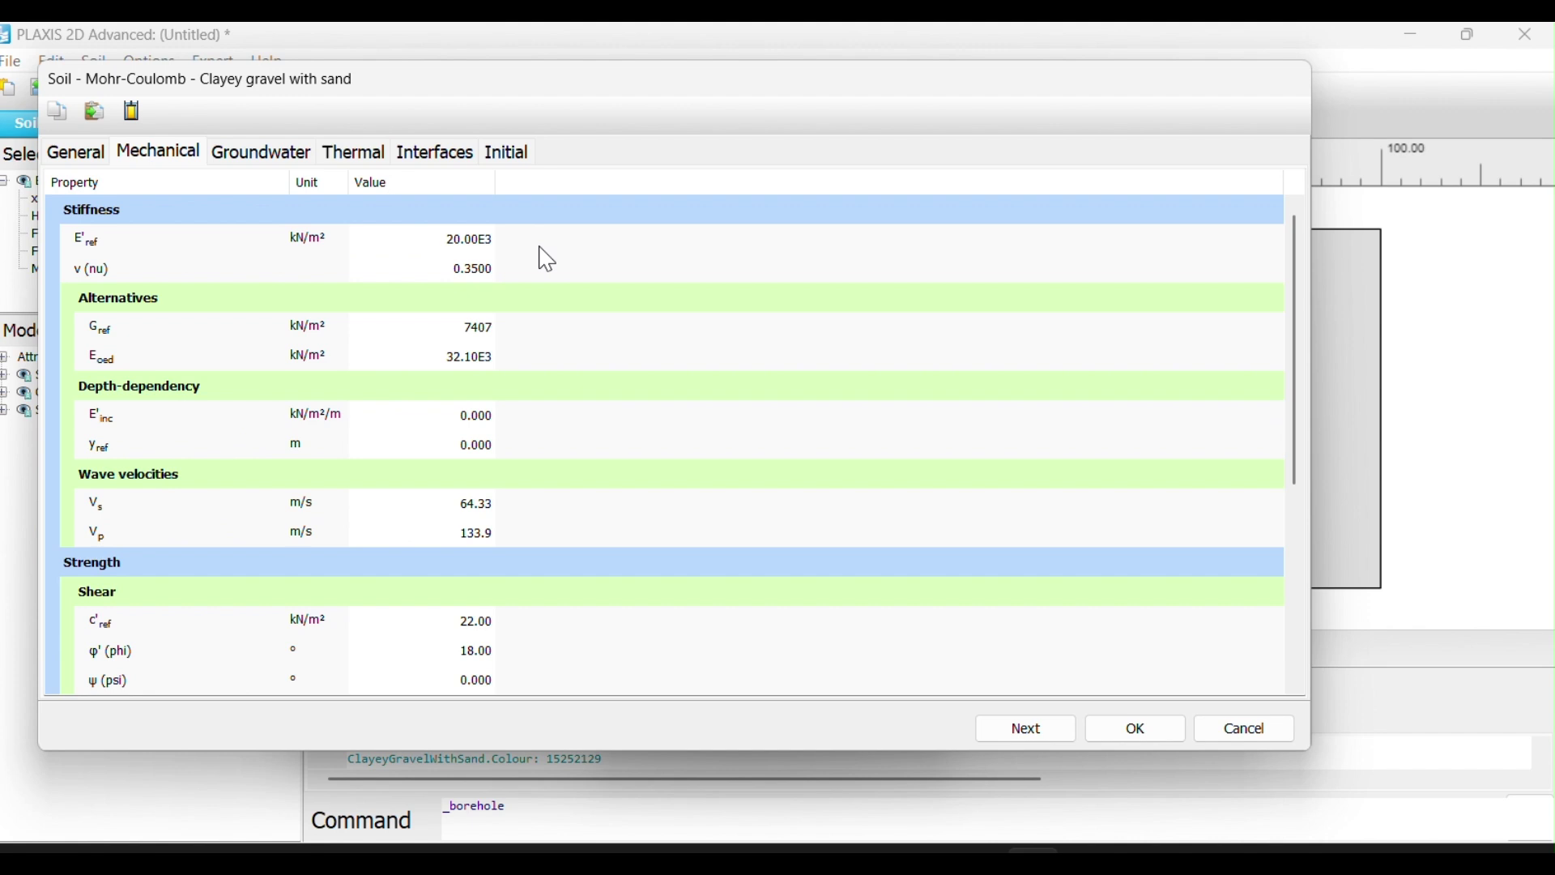
left_click(473, 240)
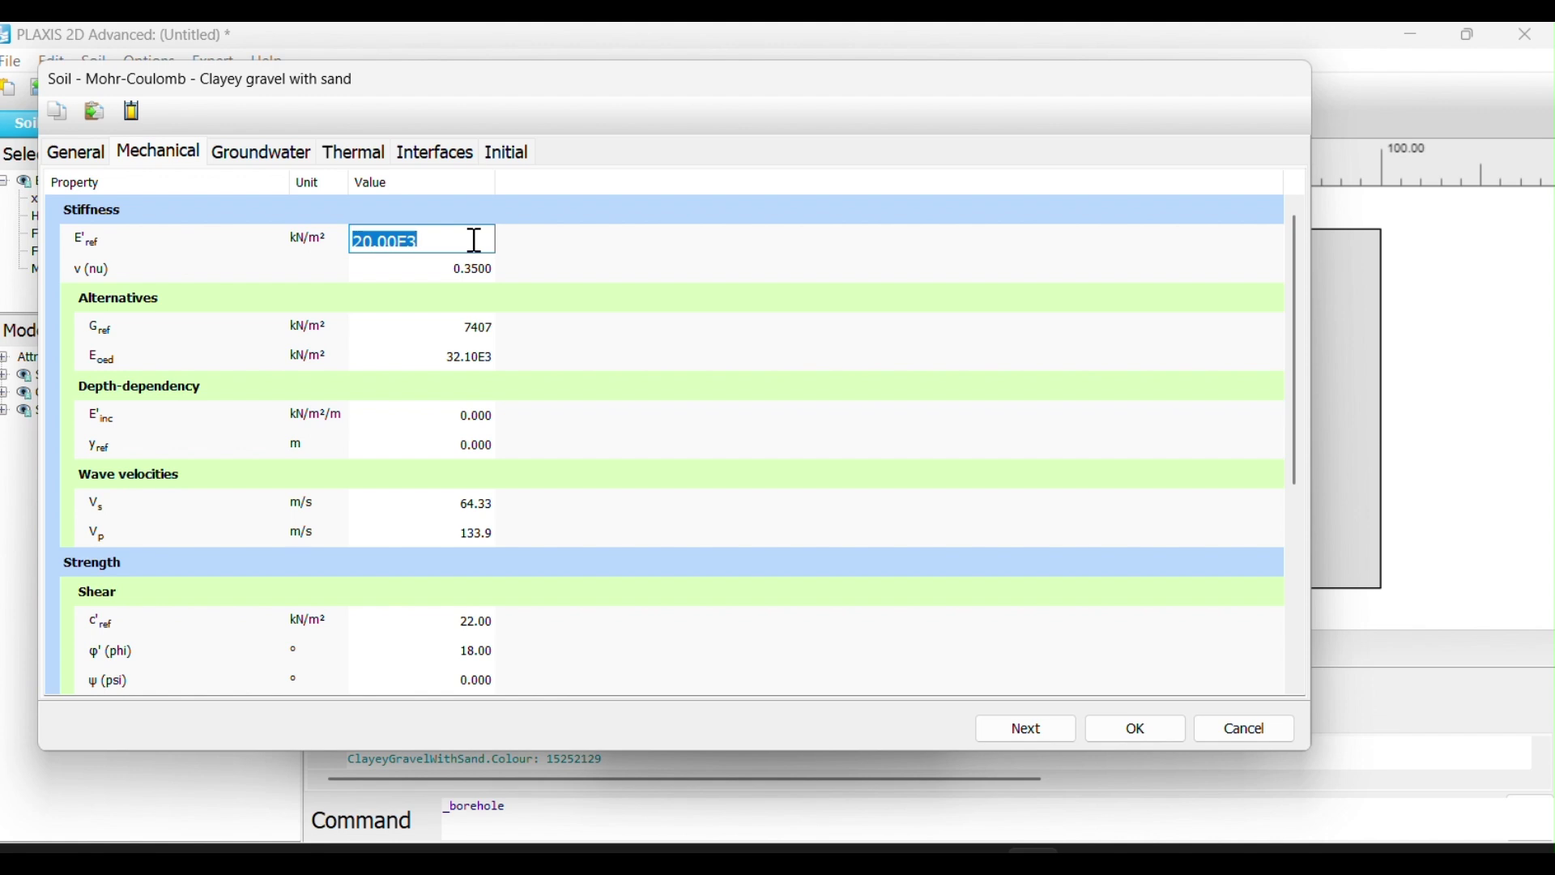
type("23e3")
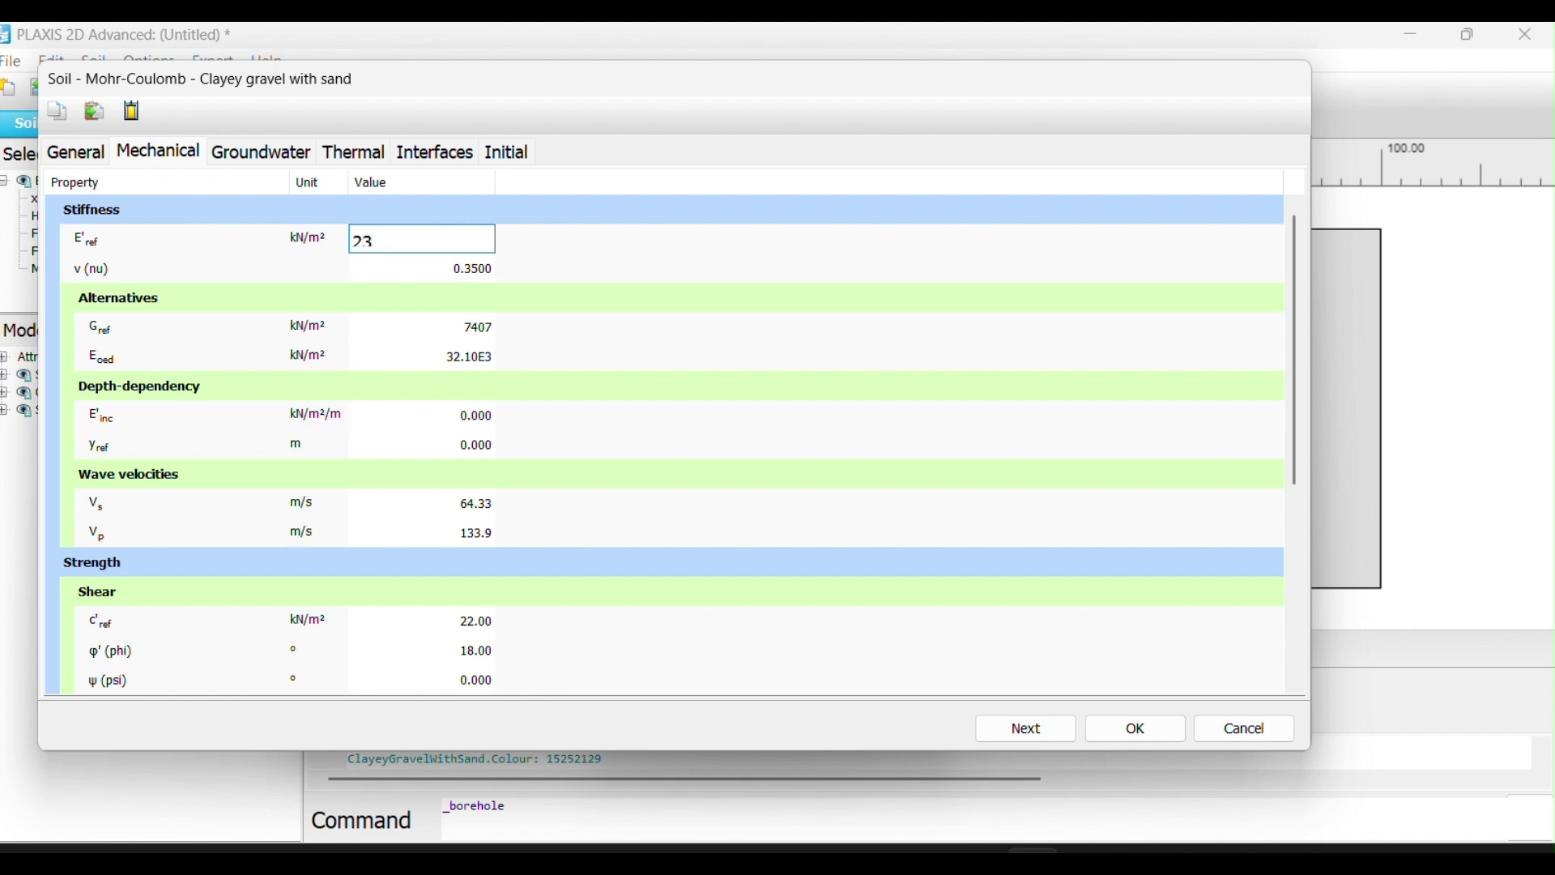
left_click(534, 254)
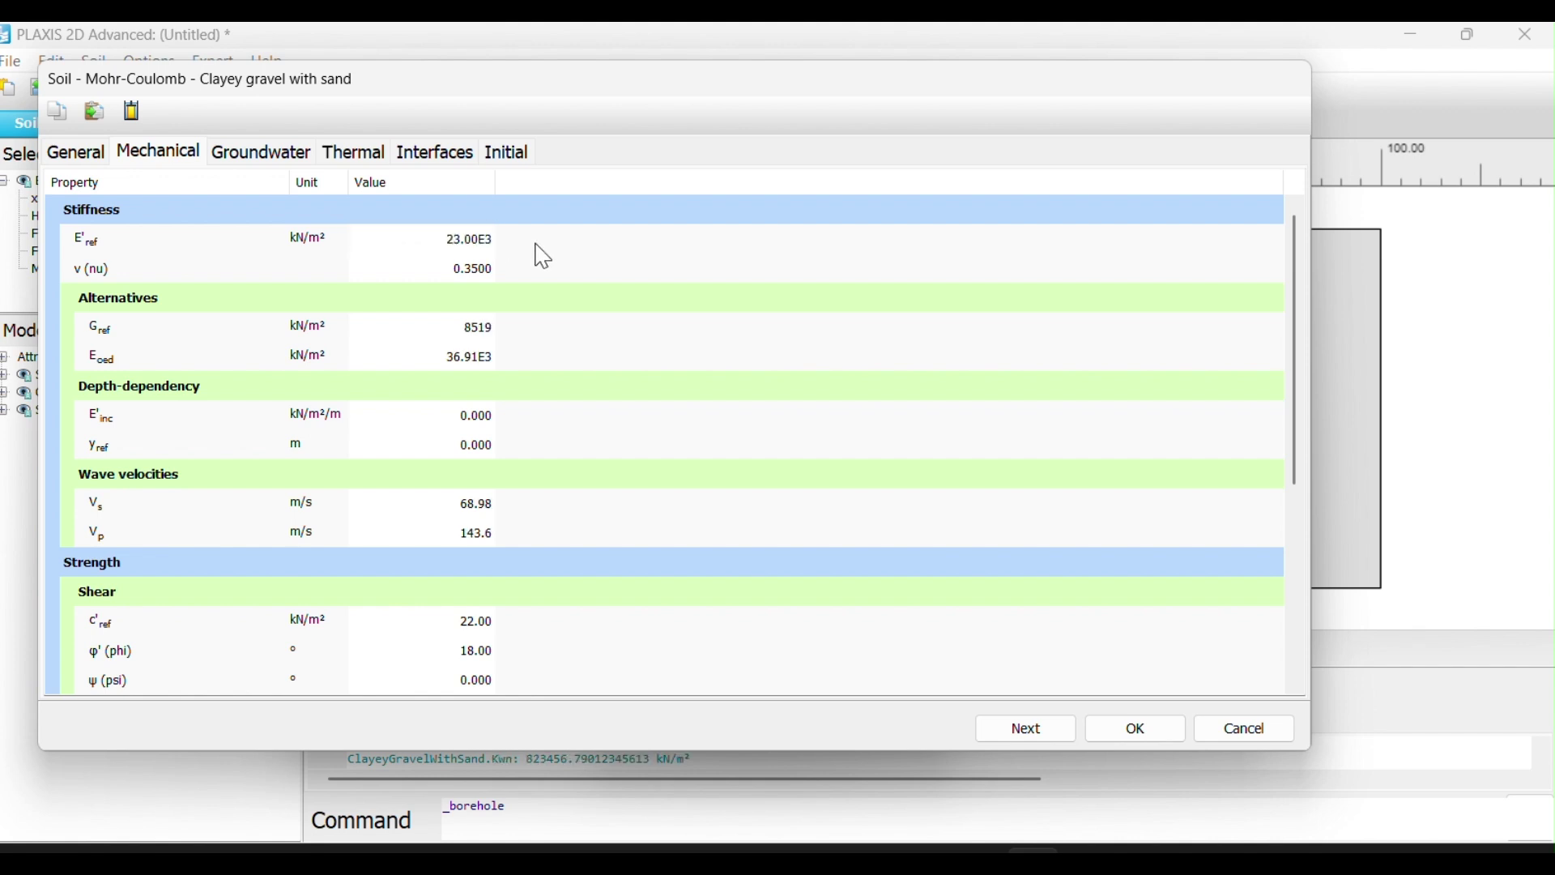
left_click(465, 278)
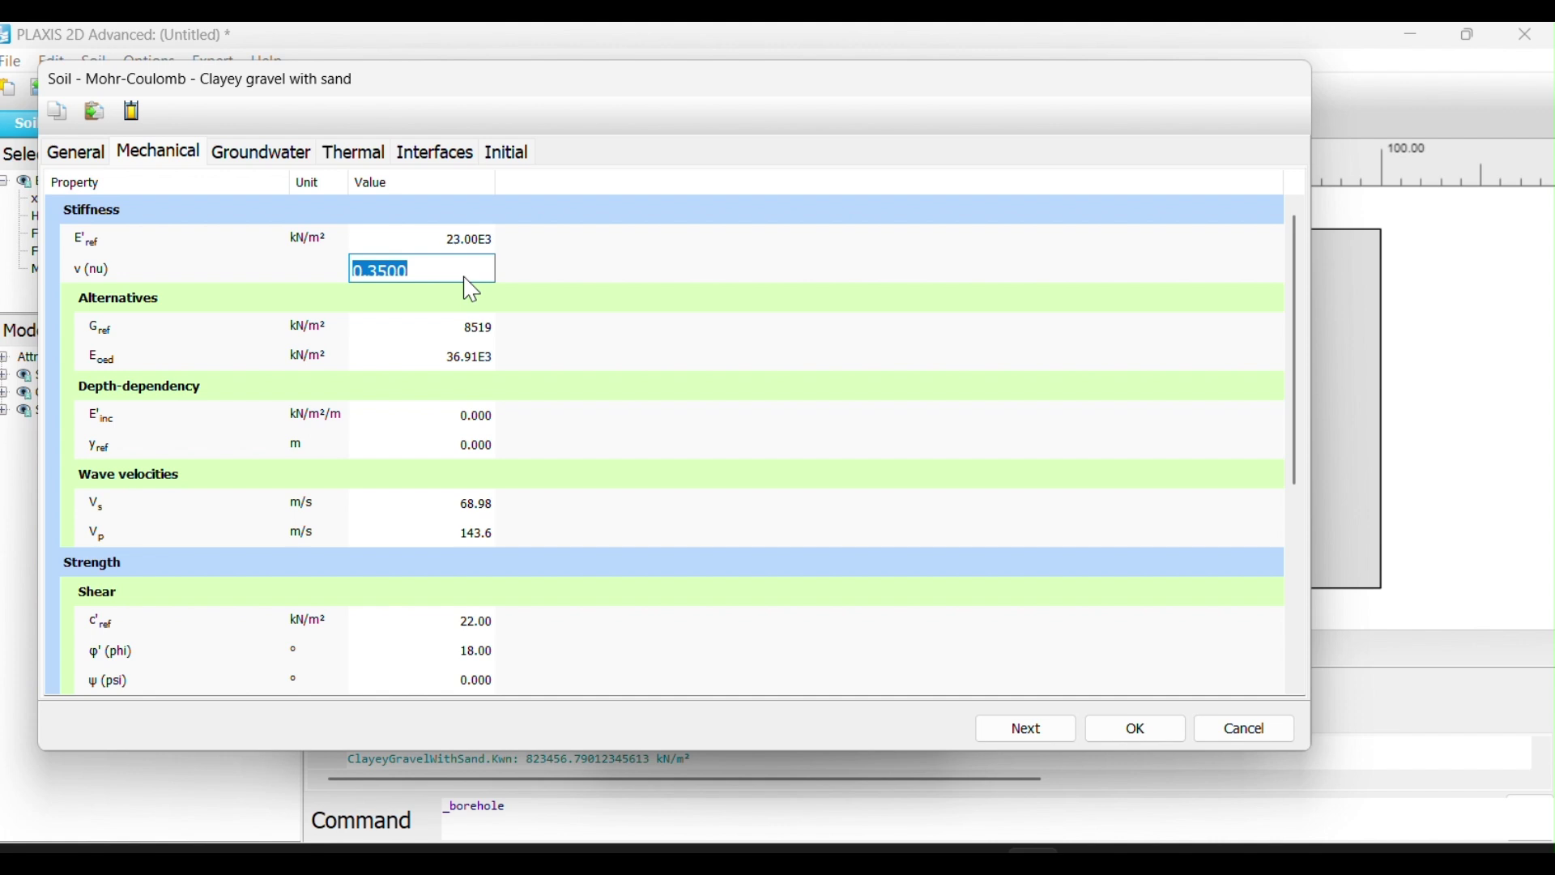
left_click(576, 344)
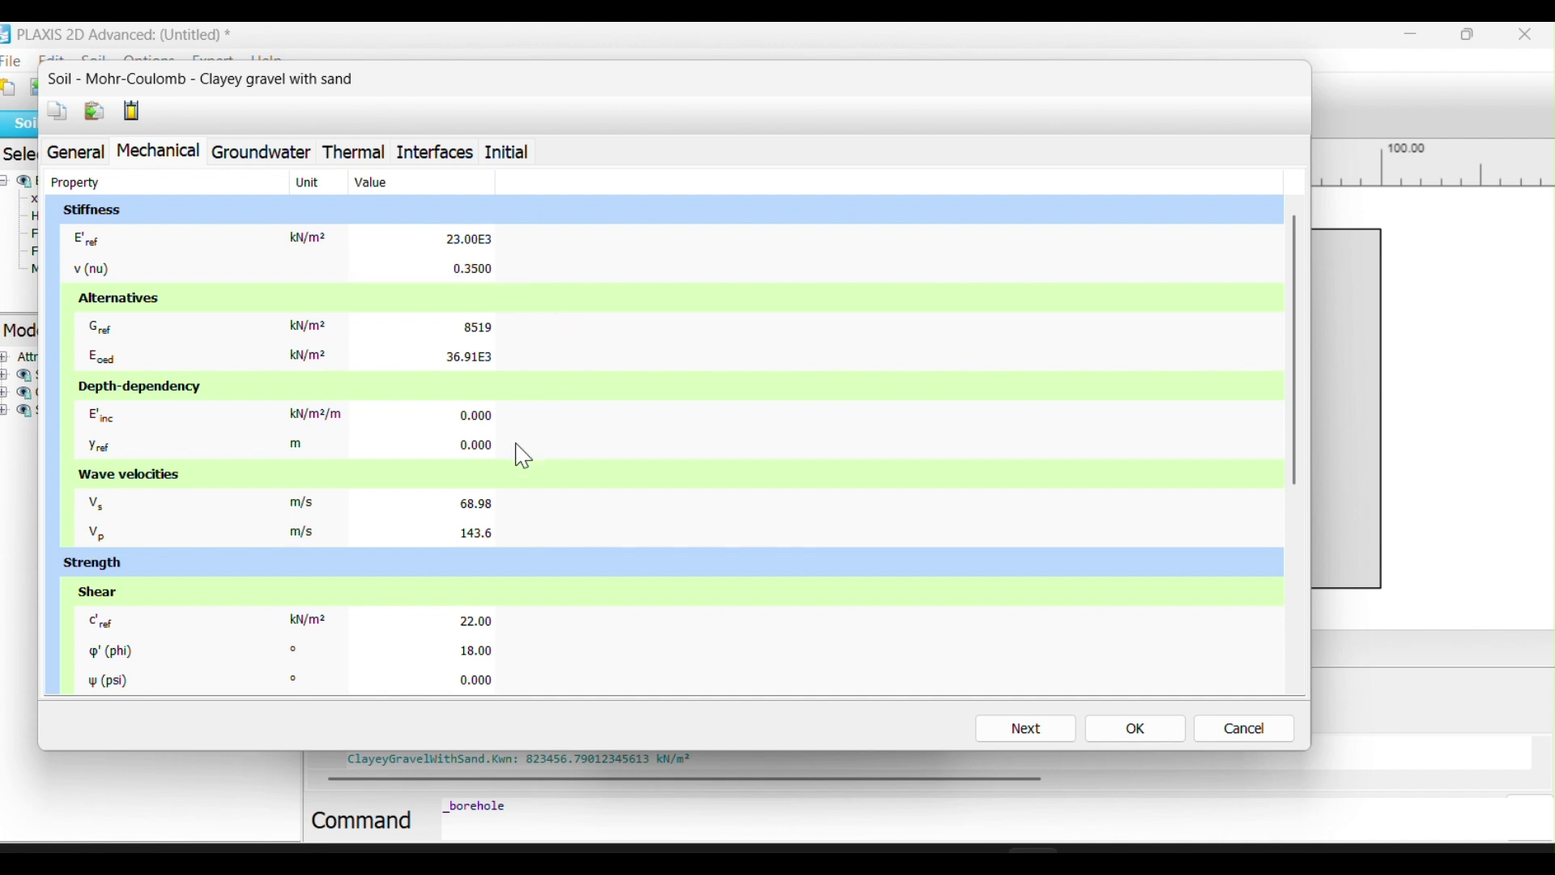
- Set the material's friction angle φ' to 20° and accept the material set and the first borehole's layers
scroll(429, 397, "down", 3)
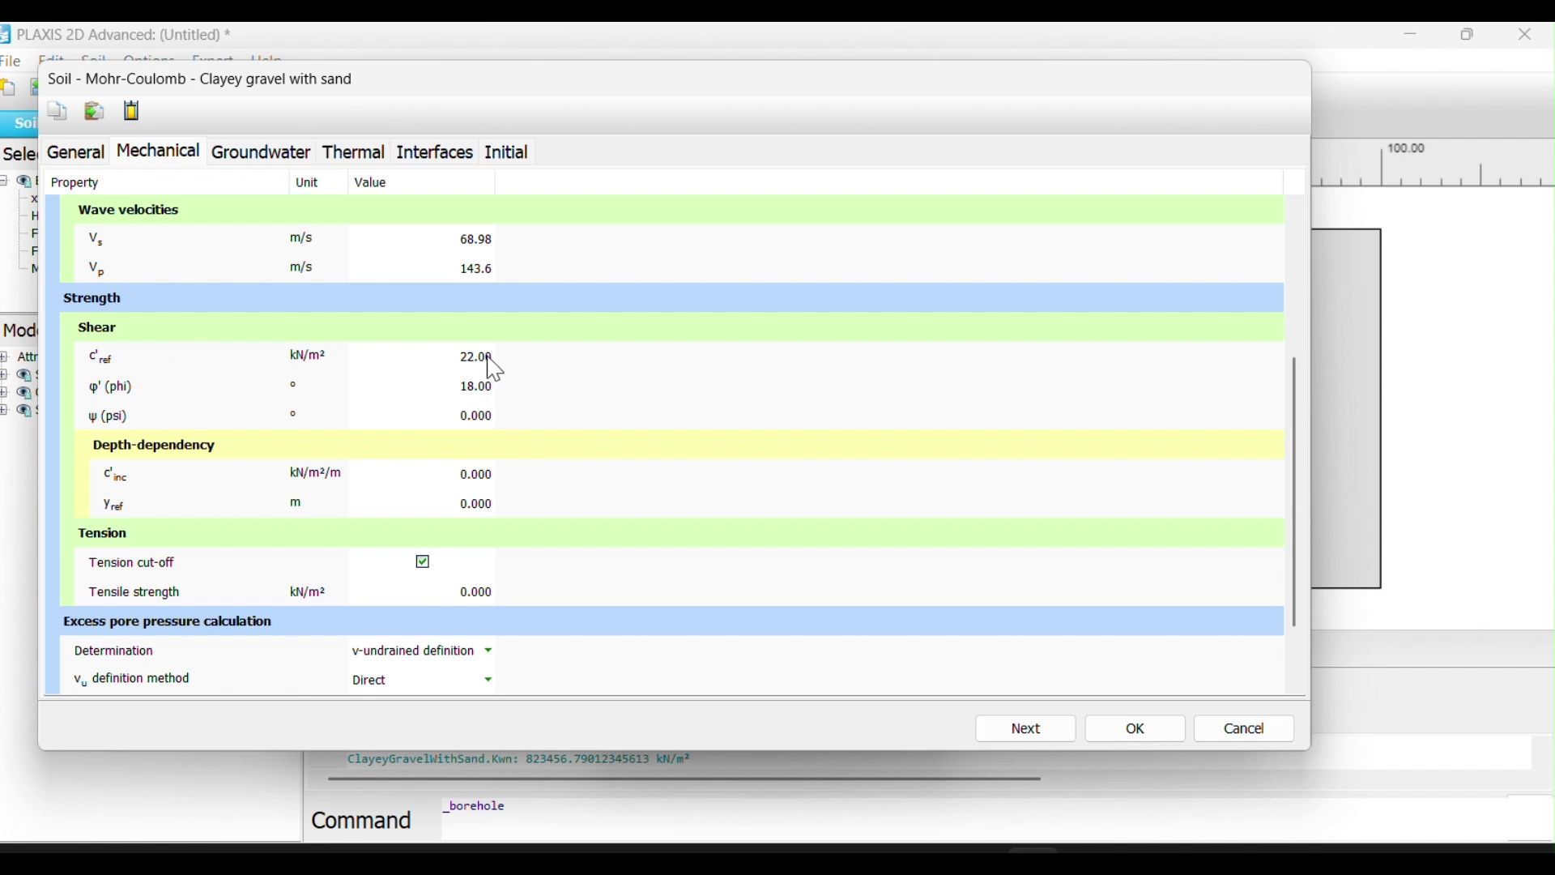
left_click(466, 398)
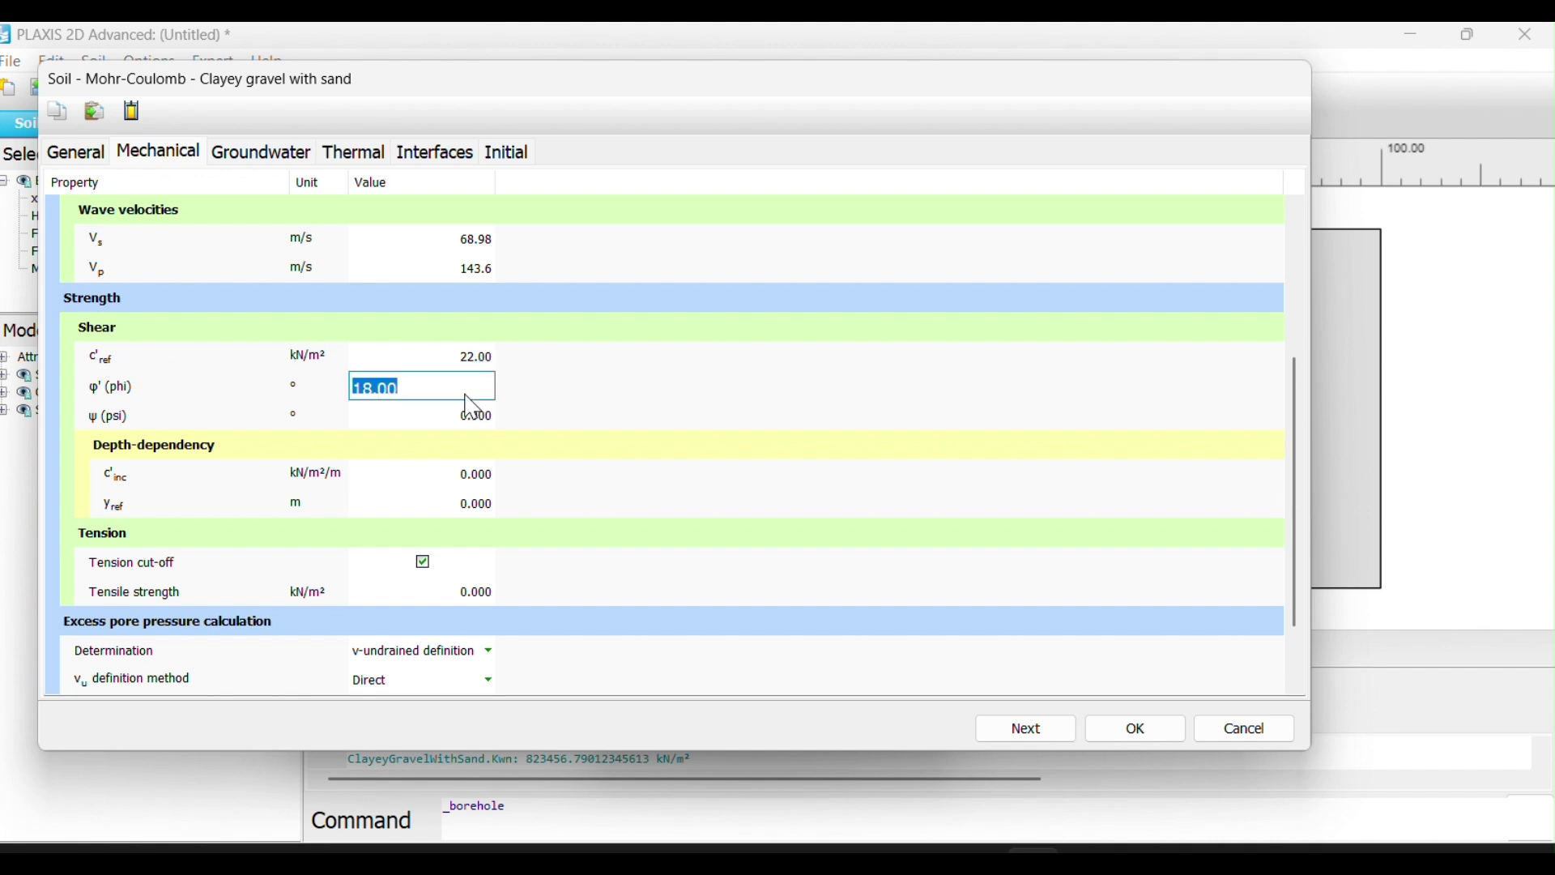
type("20")
key("Return")
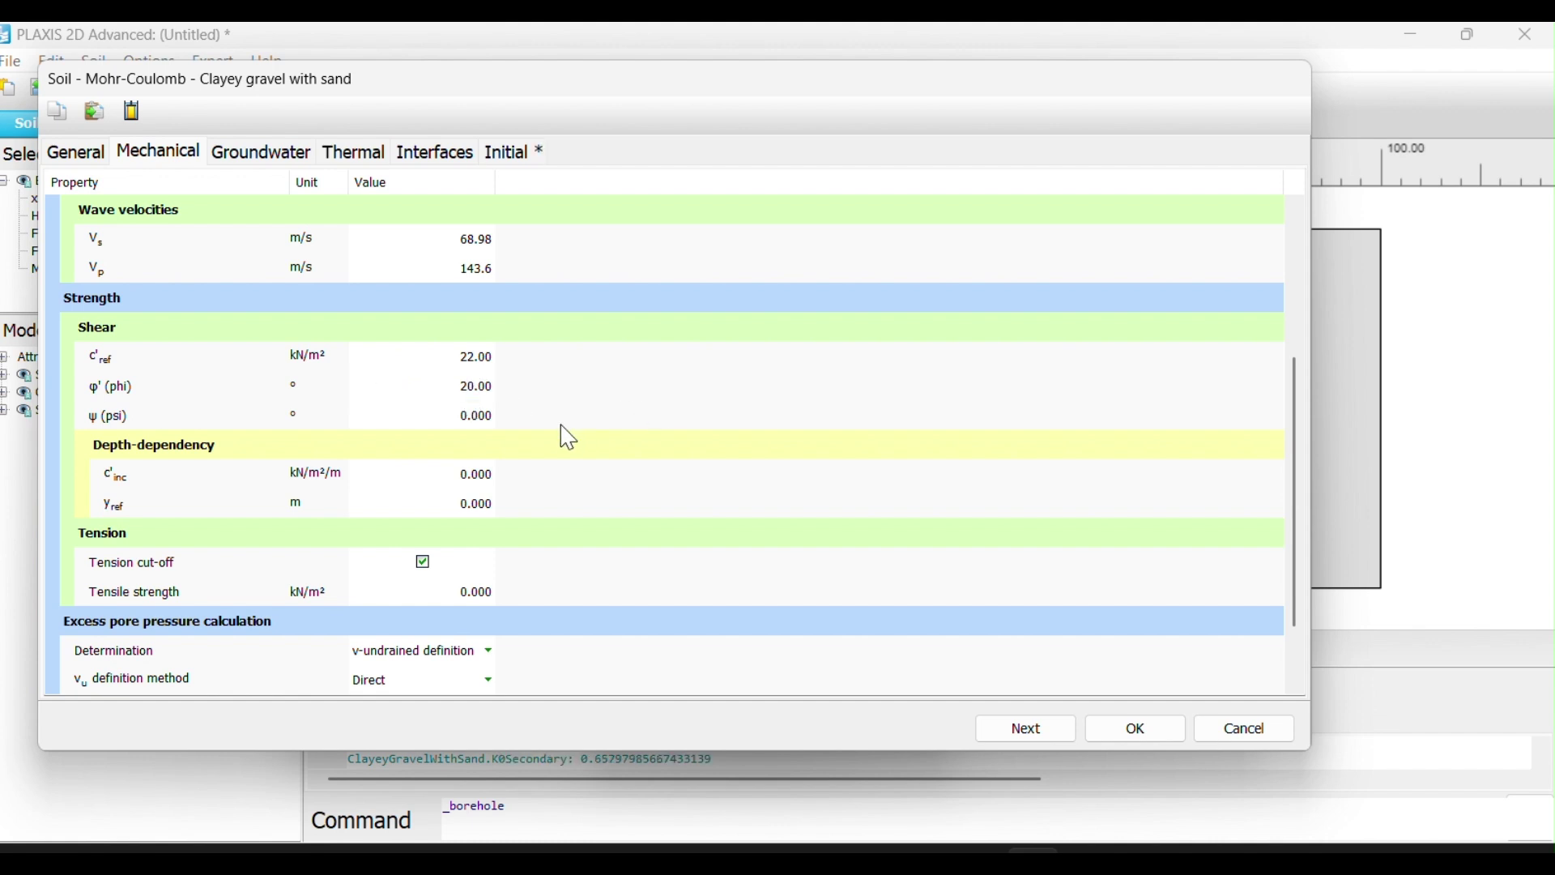
scroll(644, 498, "down", 1)
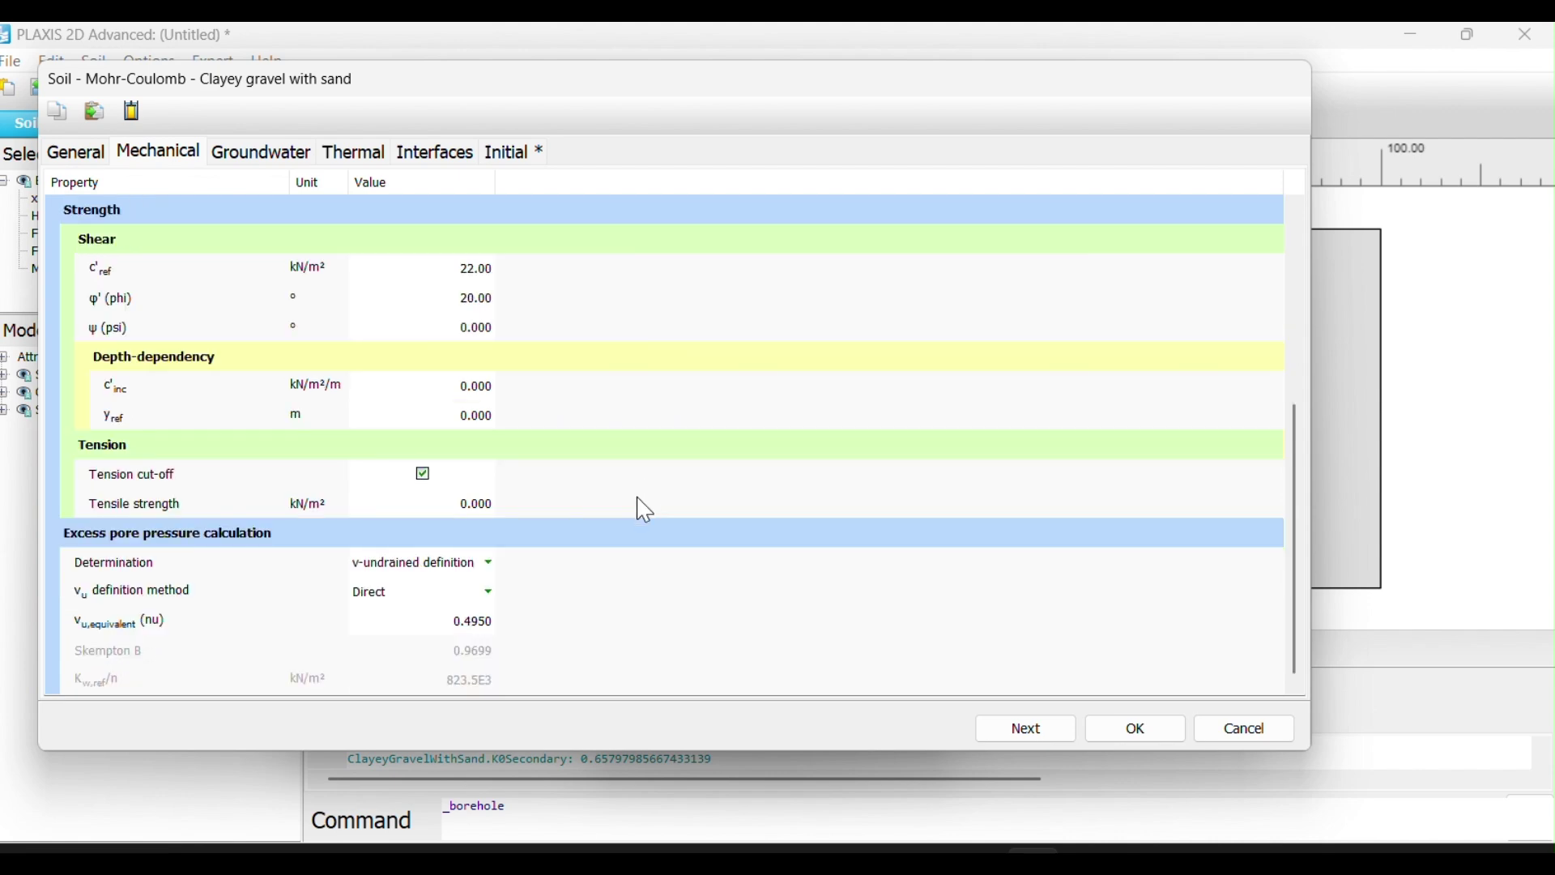
left_click(1134, 728)
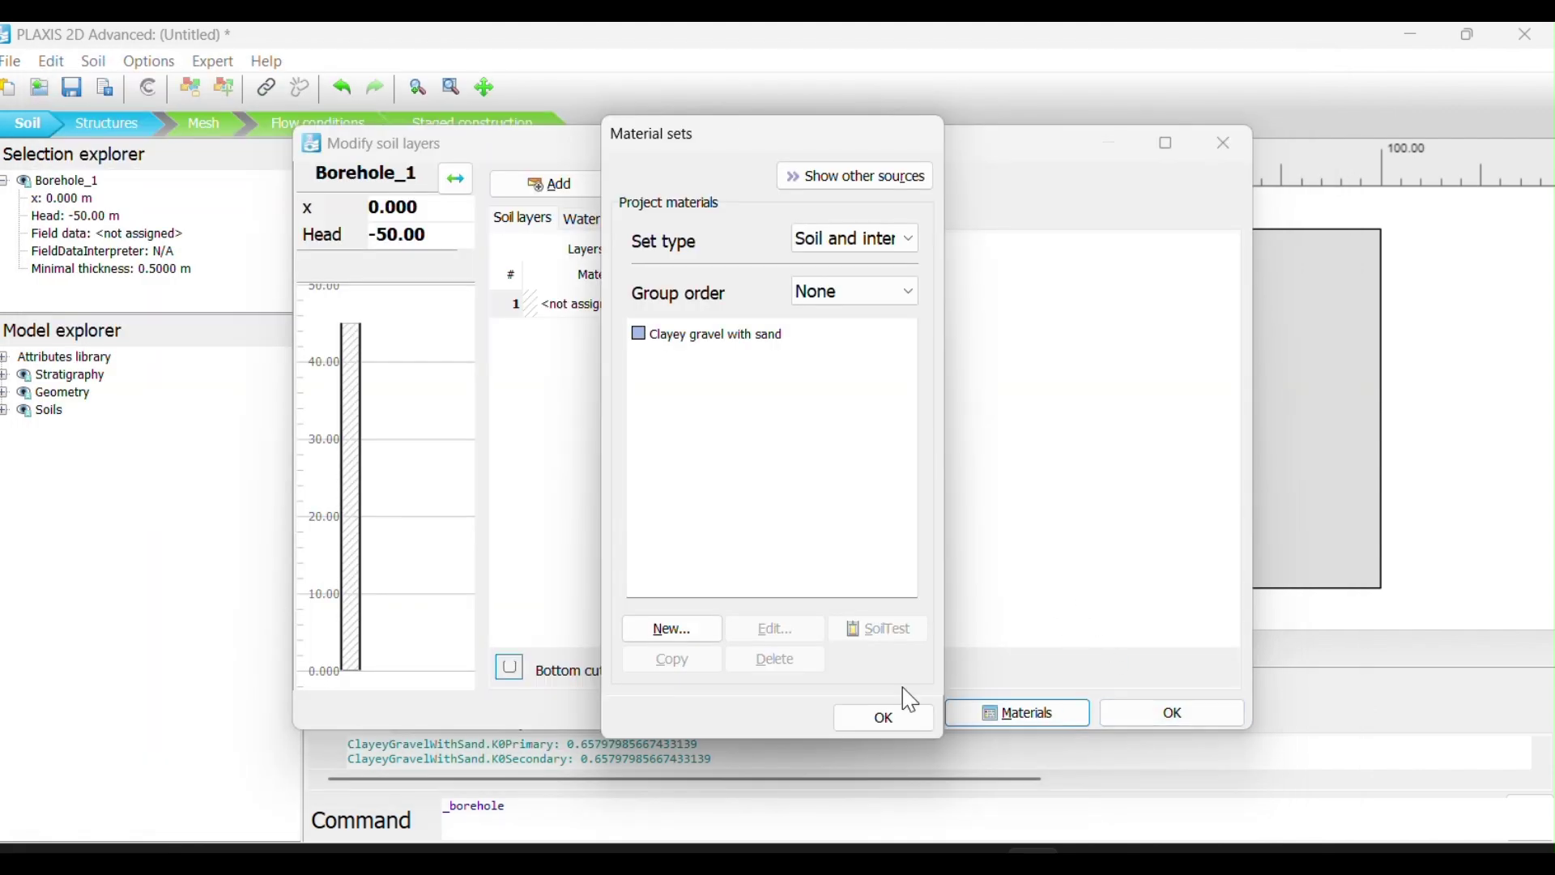
left_click(886, 722)
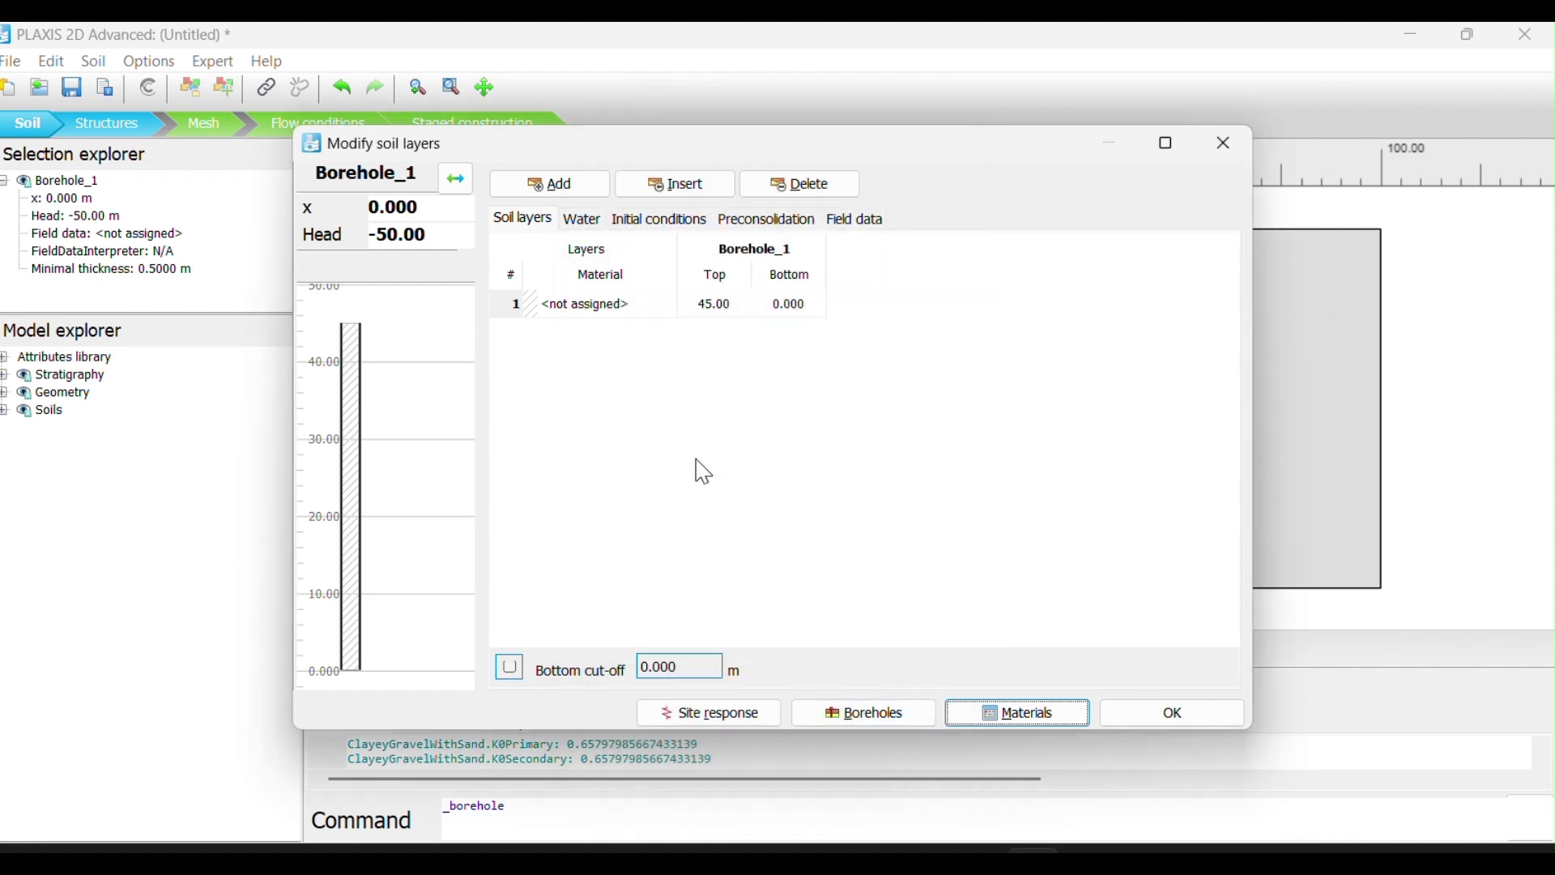
left_click(1179, 716)
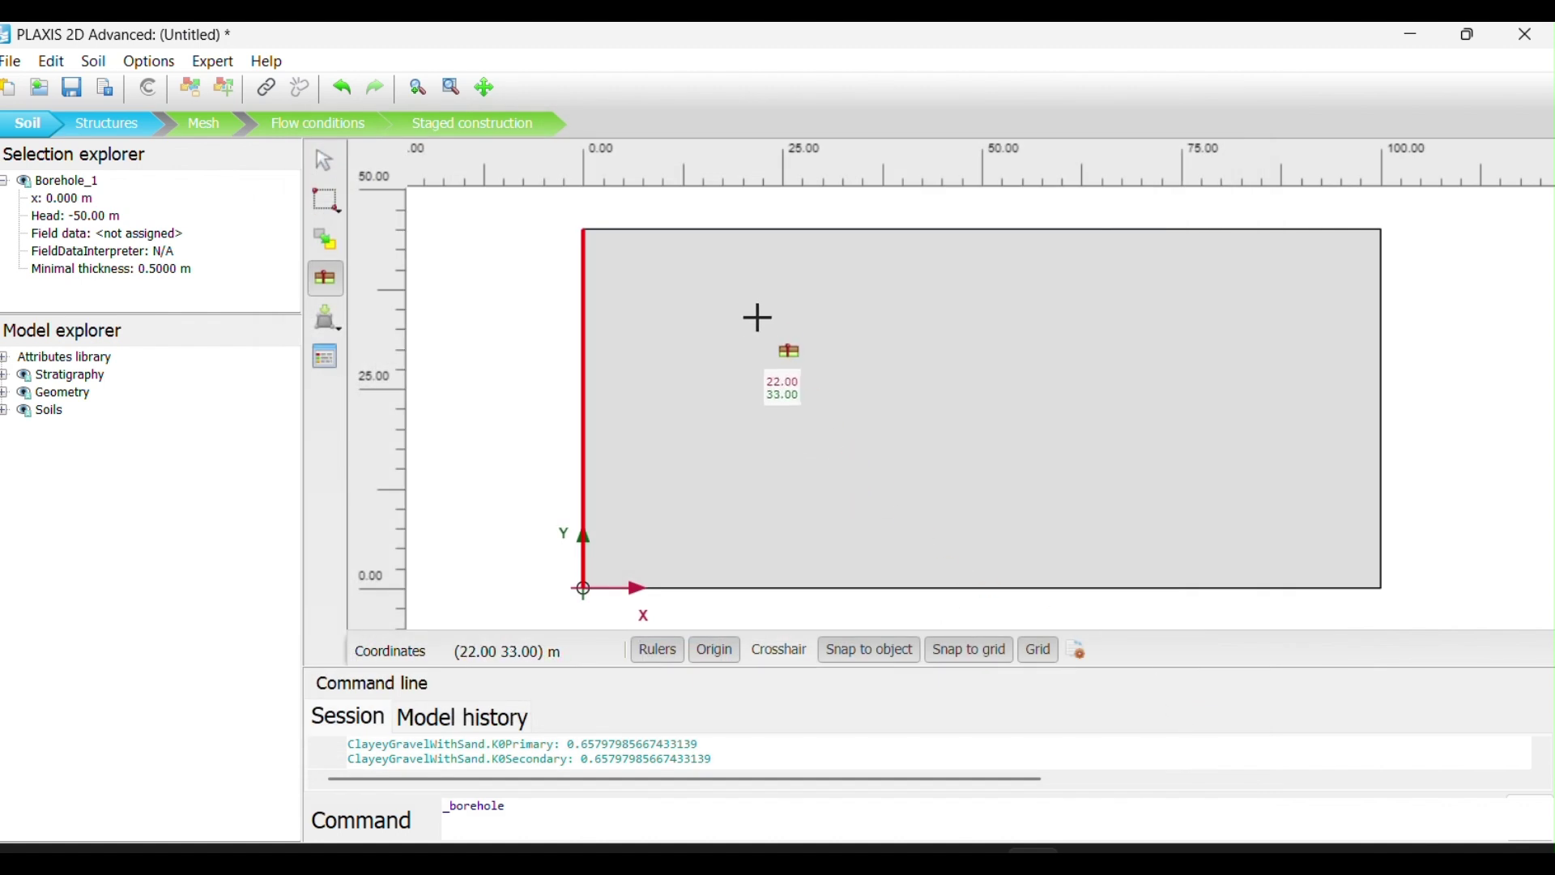
- Create a second borehole at x = 30 m and assign Clayey gravel with sand to the soil layer
scroll(757, 332, "down", 1)
scroll(750, 339, "down", 2)
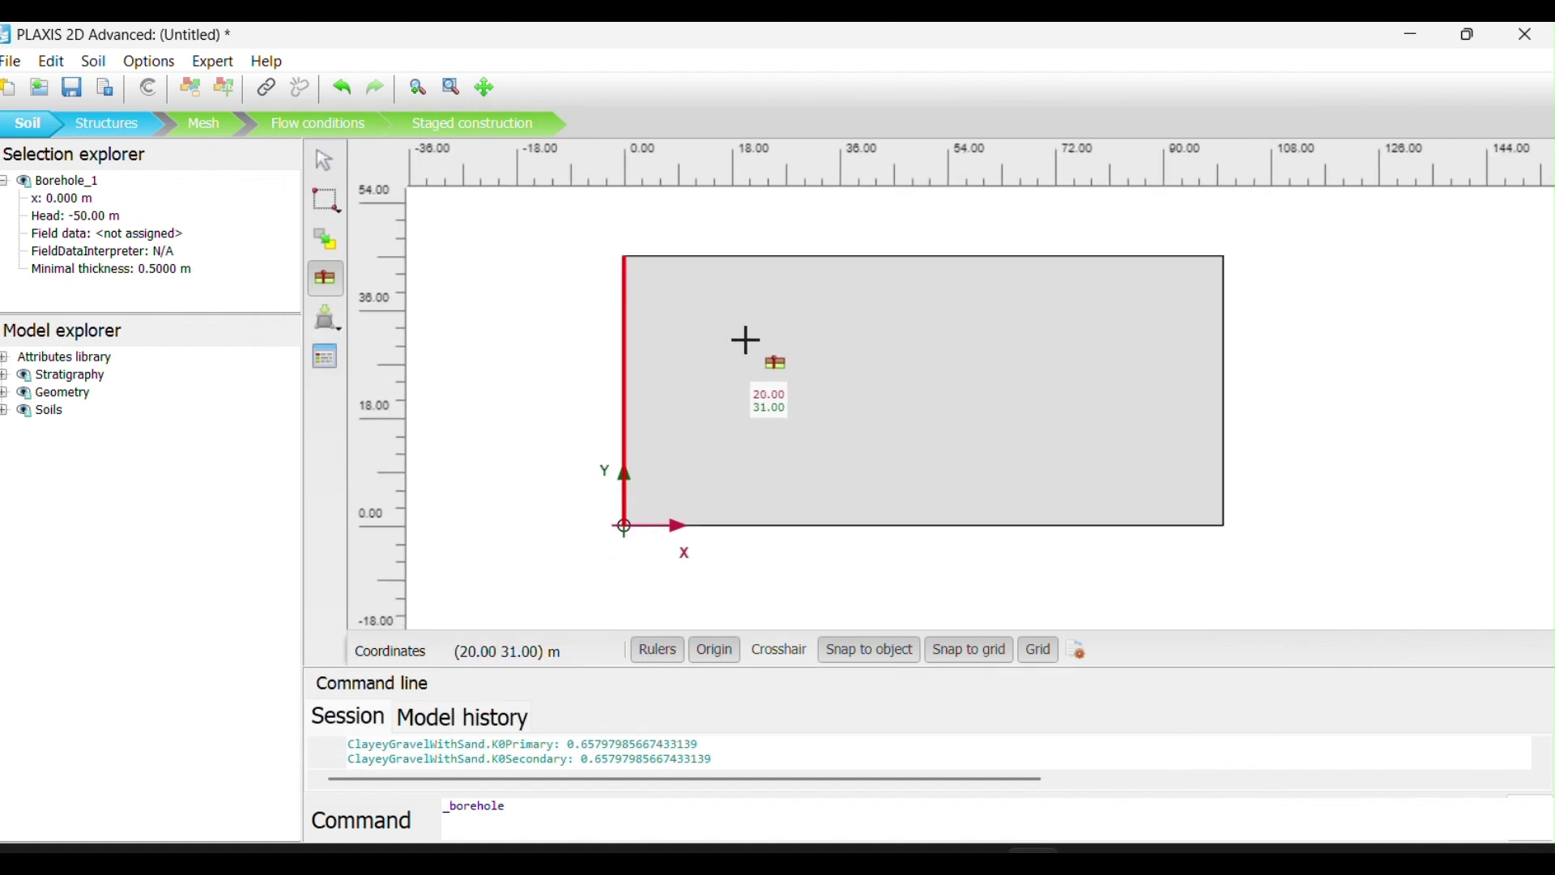
left_click(803, 529)
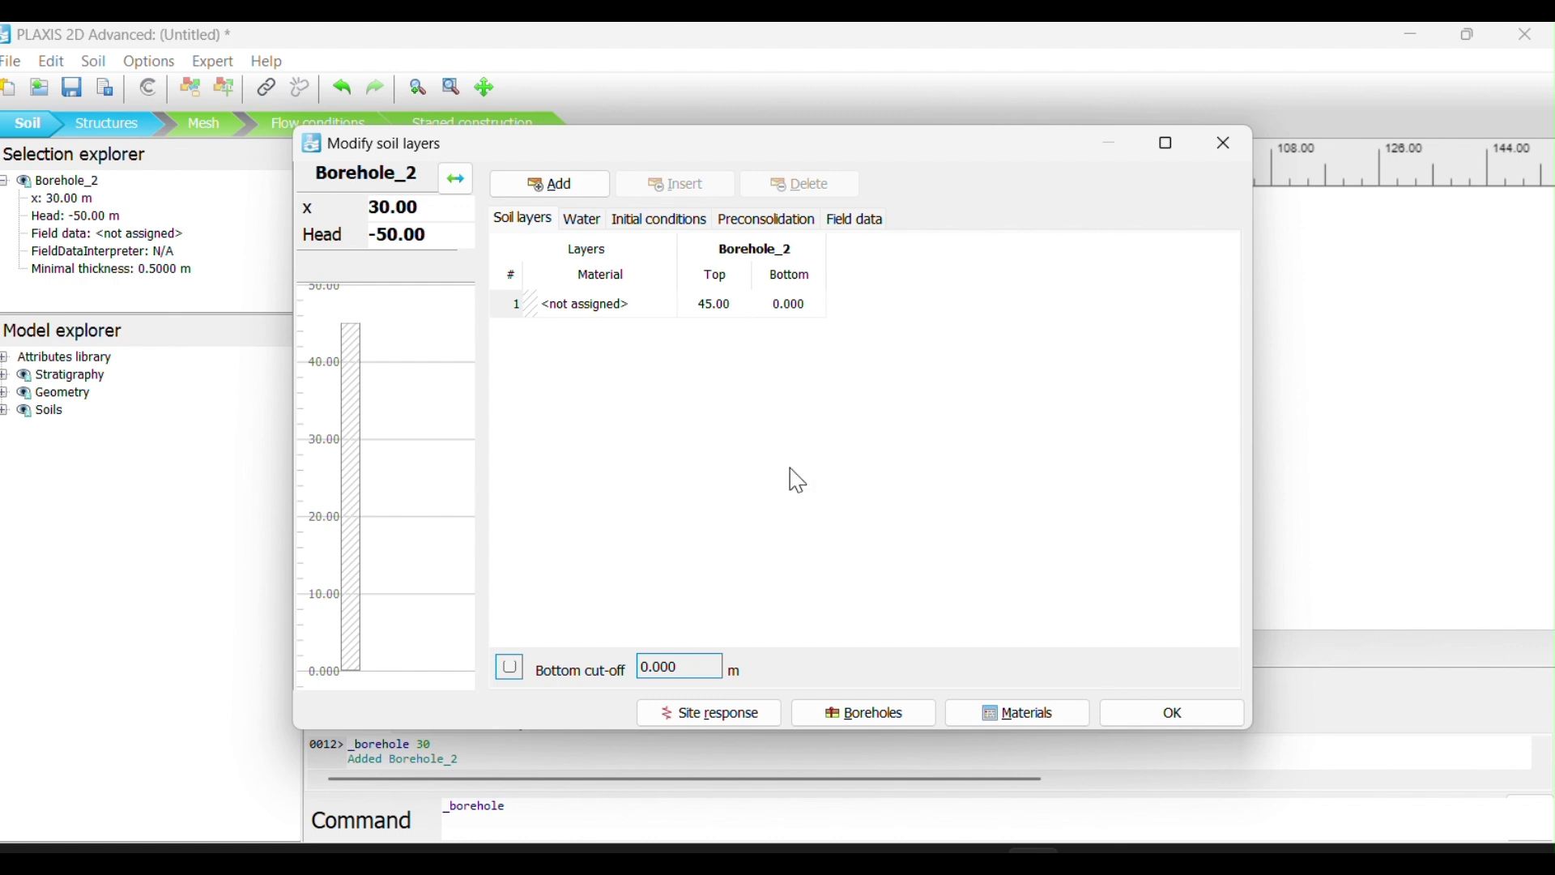
left_click(628, 306)
left_click(630, 307)
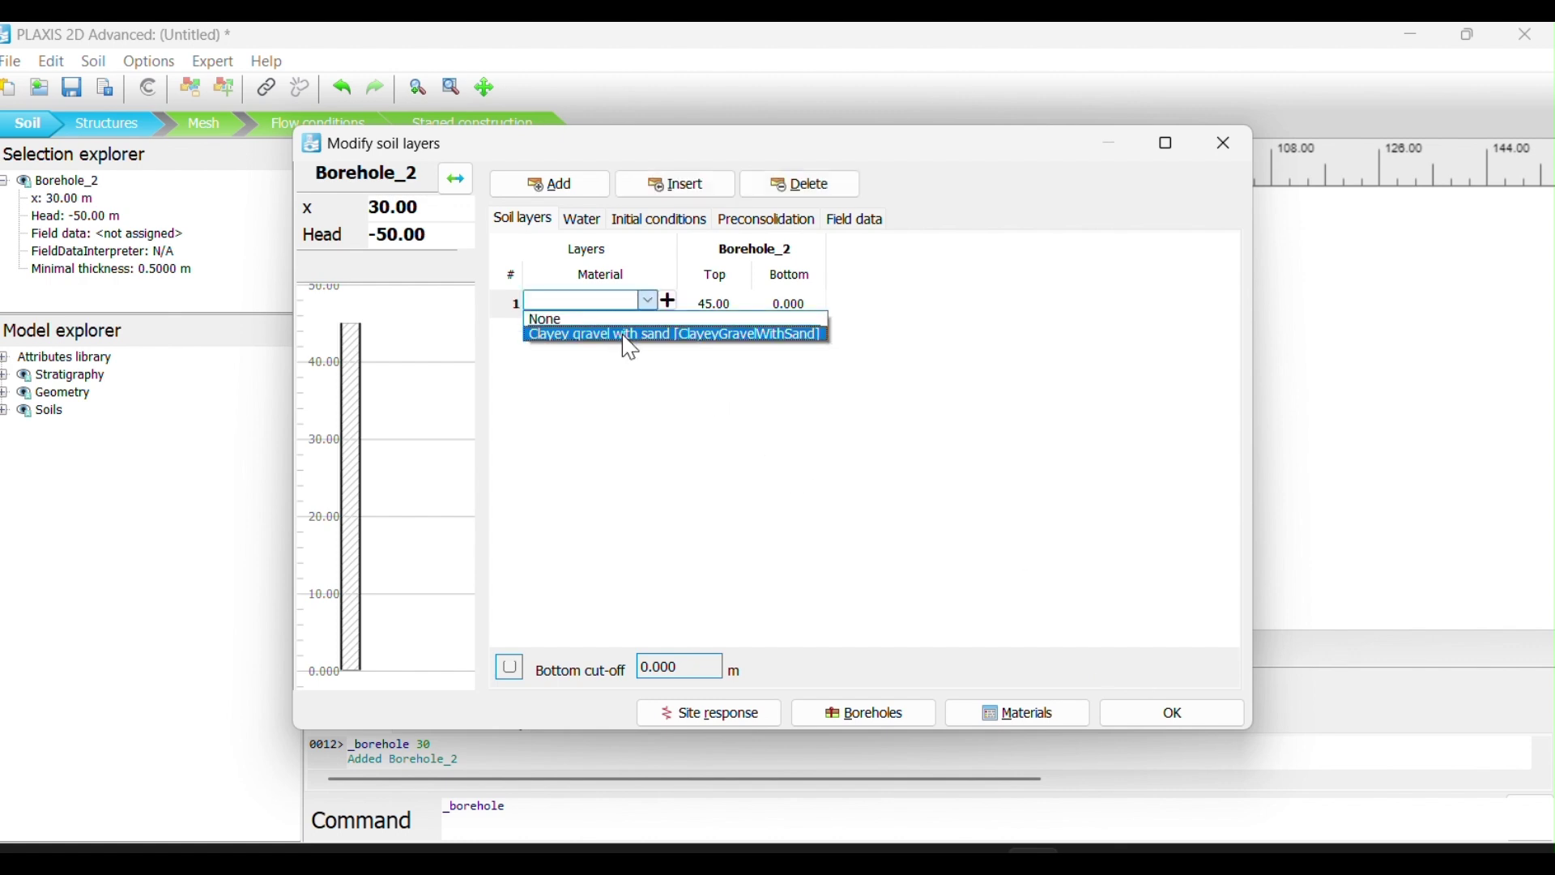
left_click(631, 336)
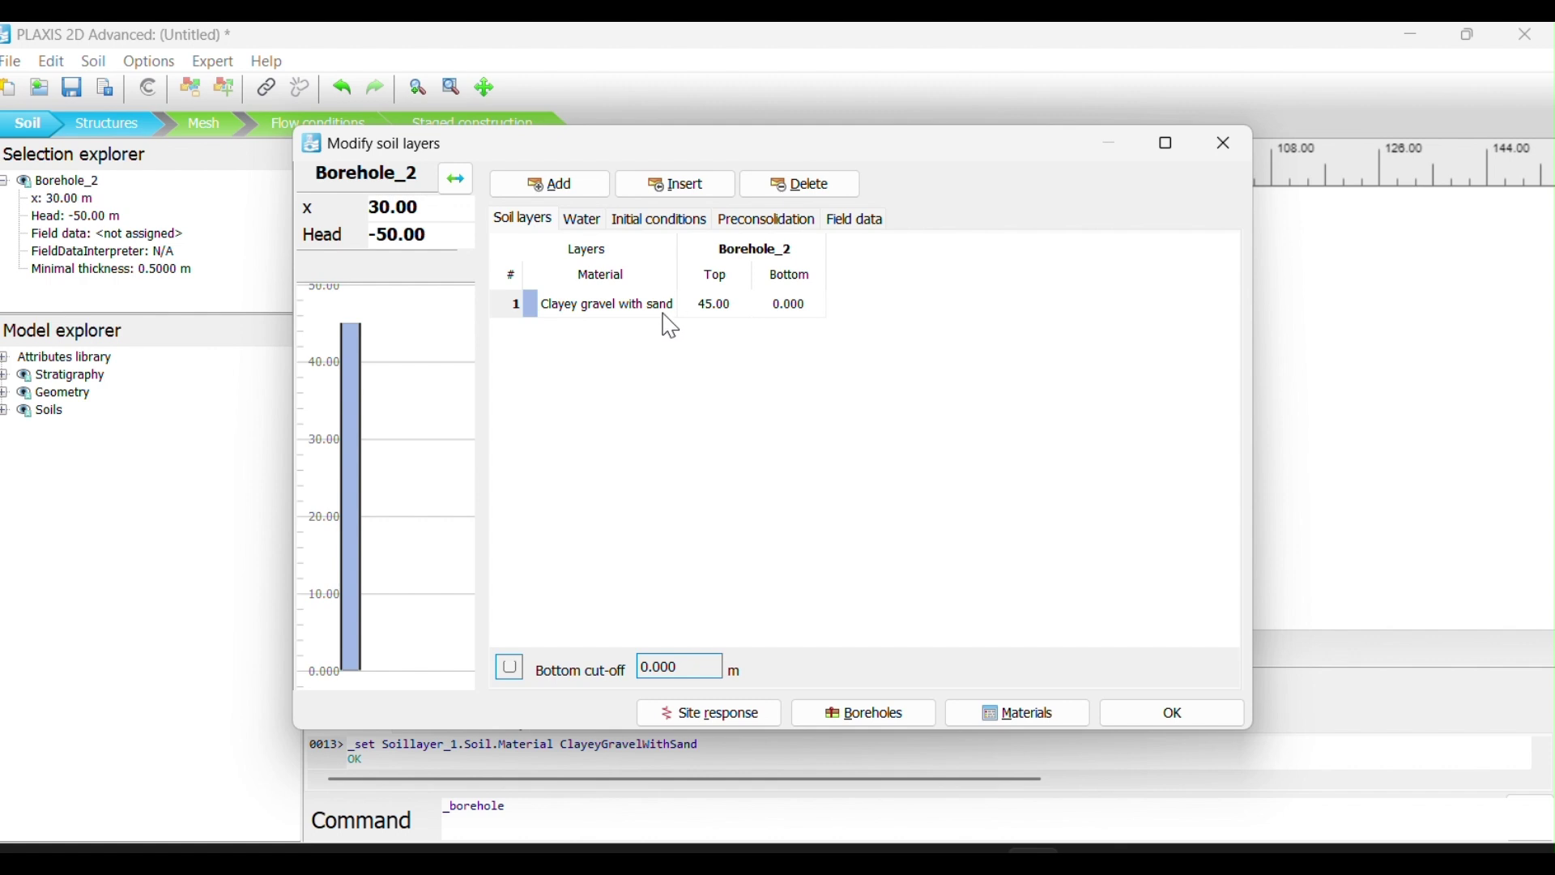
left_click(666, 306)
left_click(651, 307)
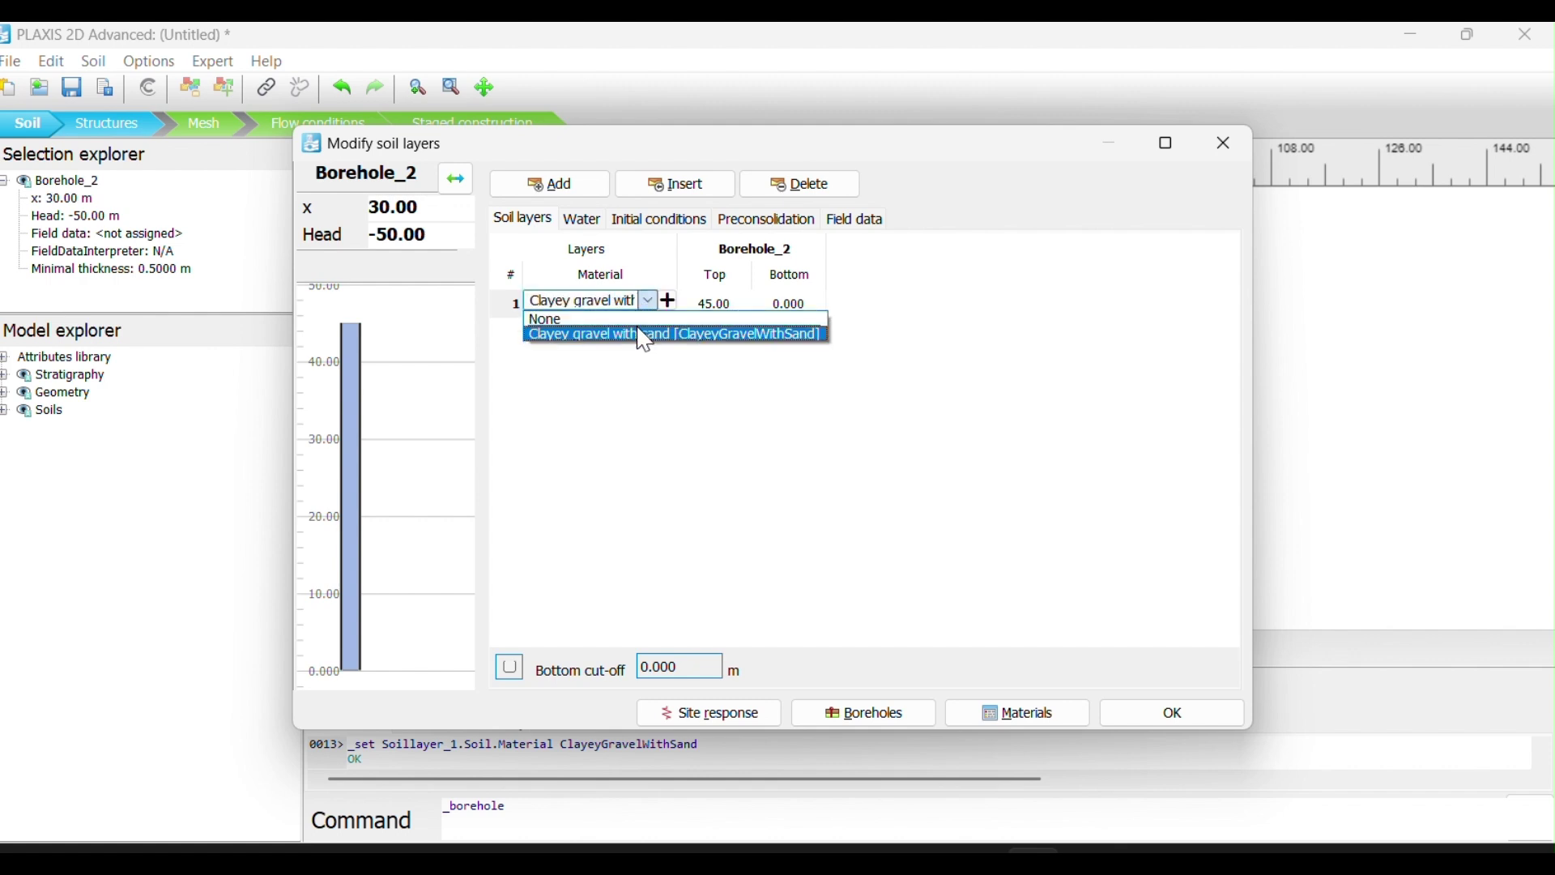
left_click(646, 337)
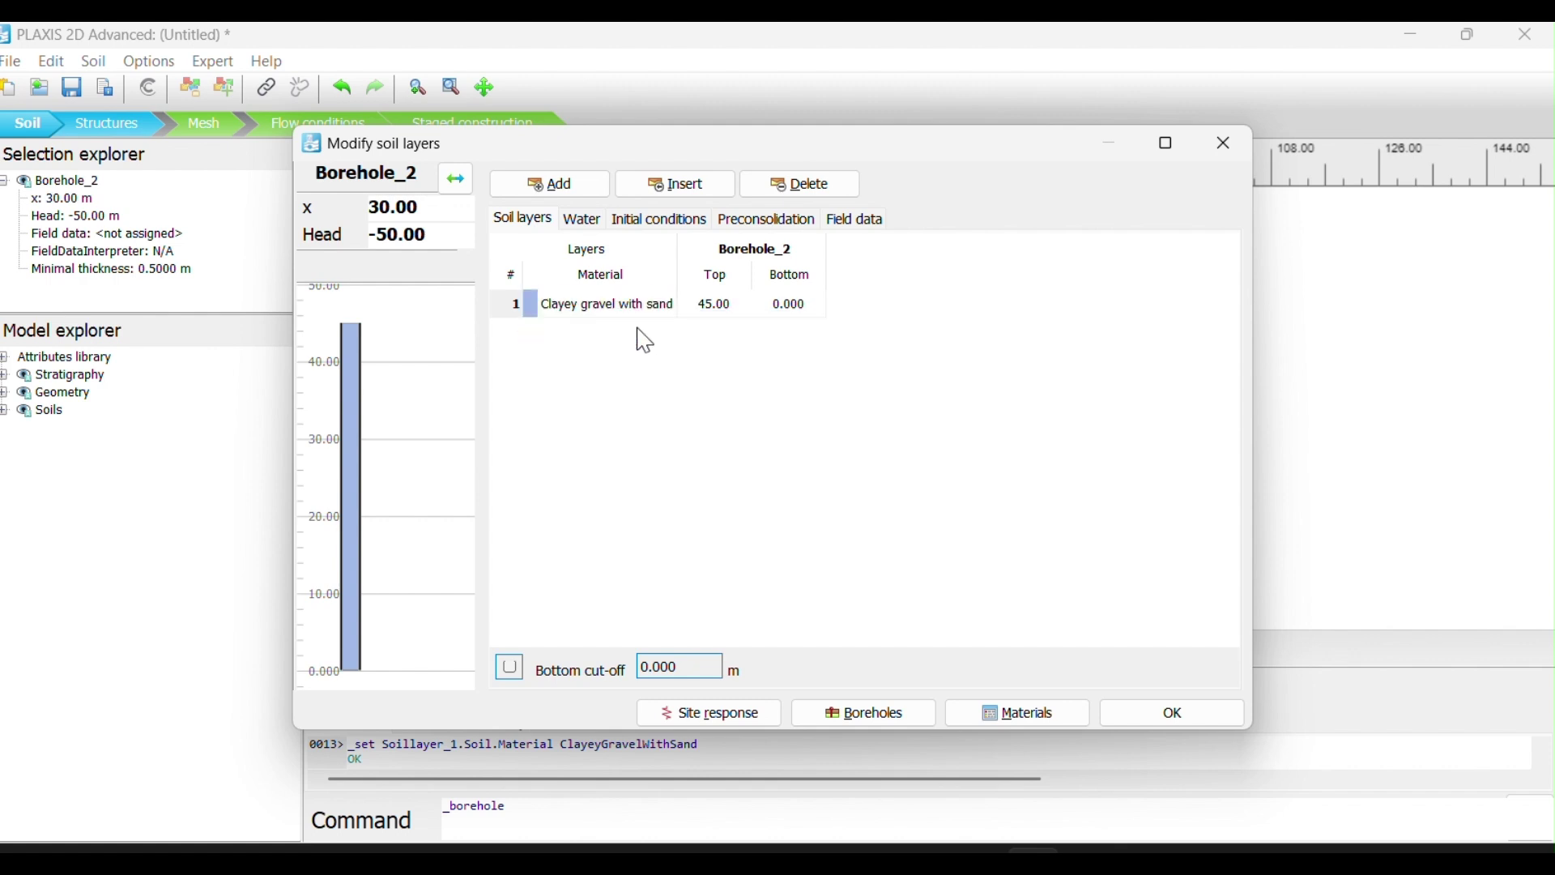
left_click(1168, 715)
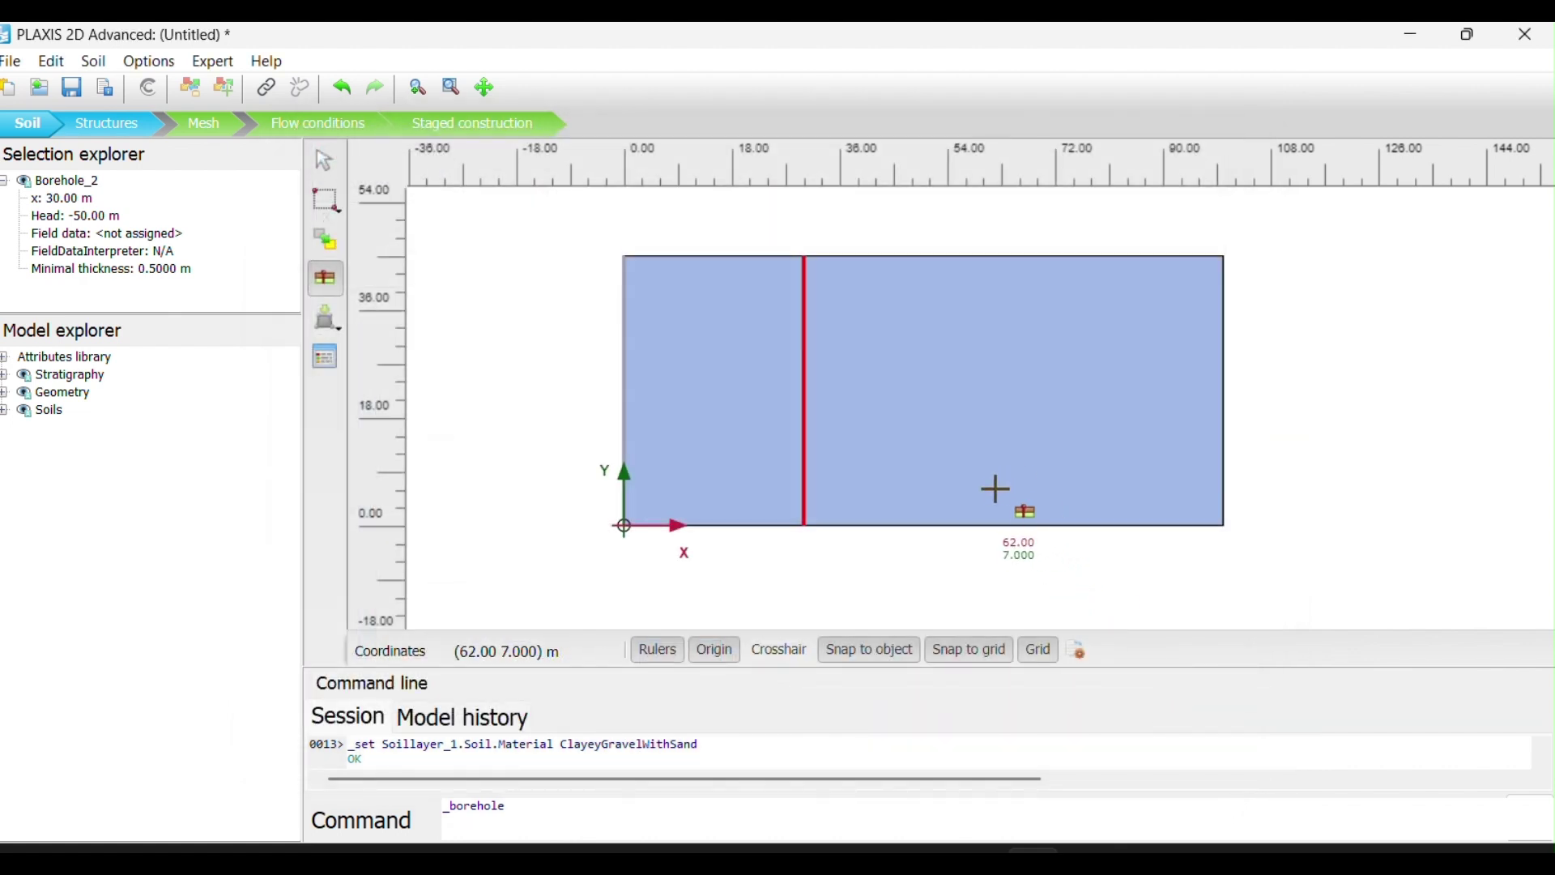
- Create a third borehole at x = 80 m and set the soil layer's top level there to 30 m
left_click(1106, 525)
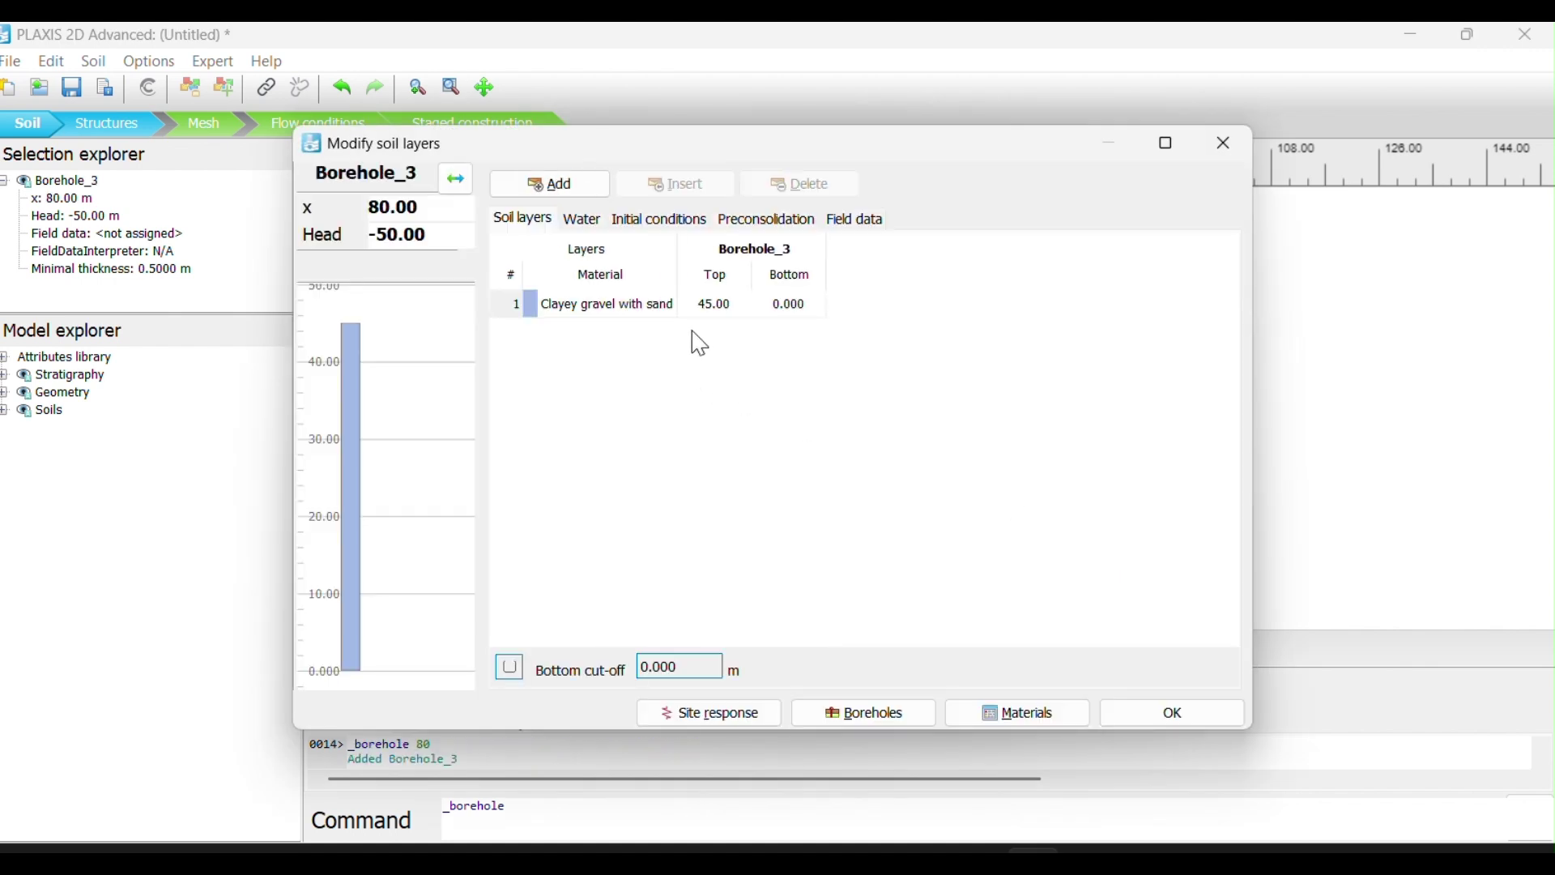
left_click(710, 307)
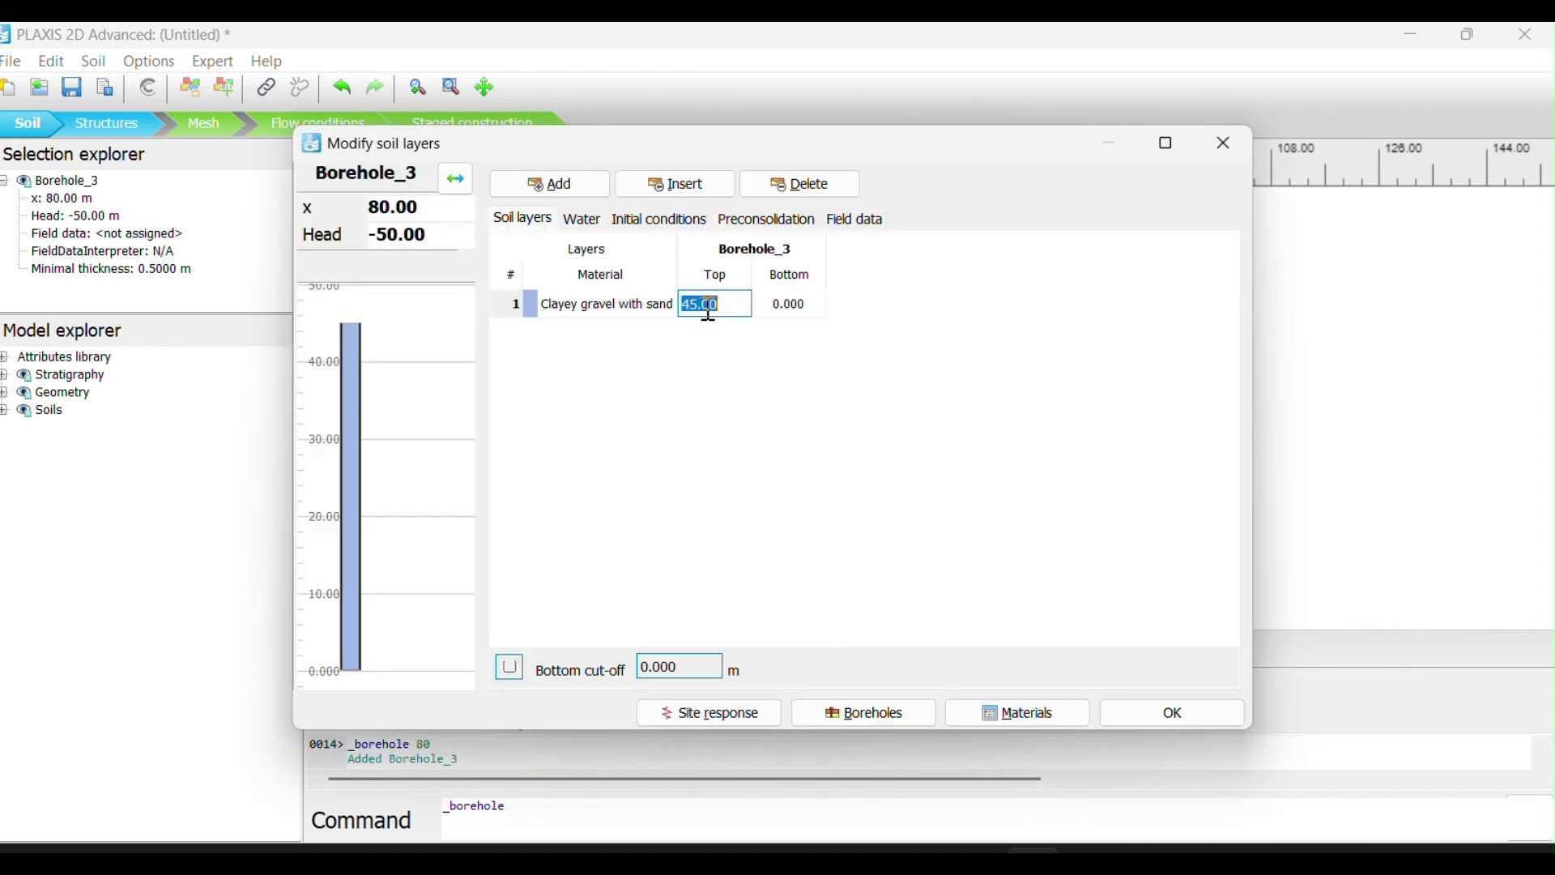
type("30")
key("Return")
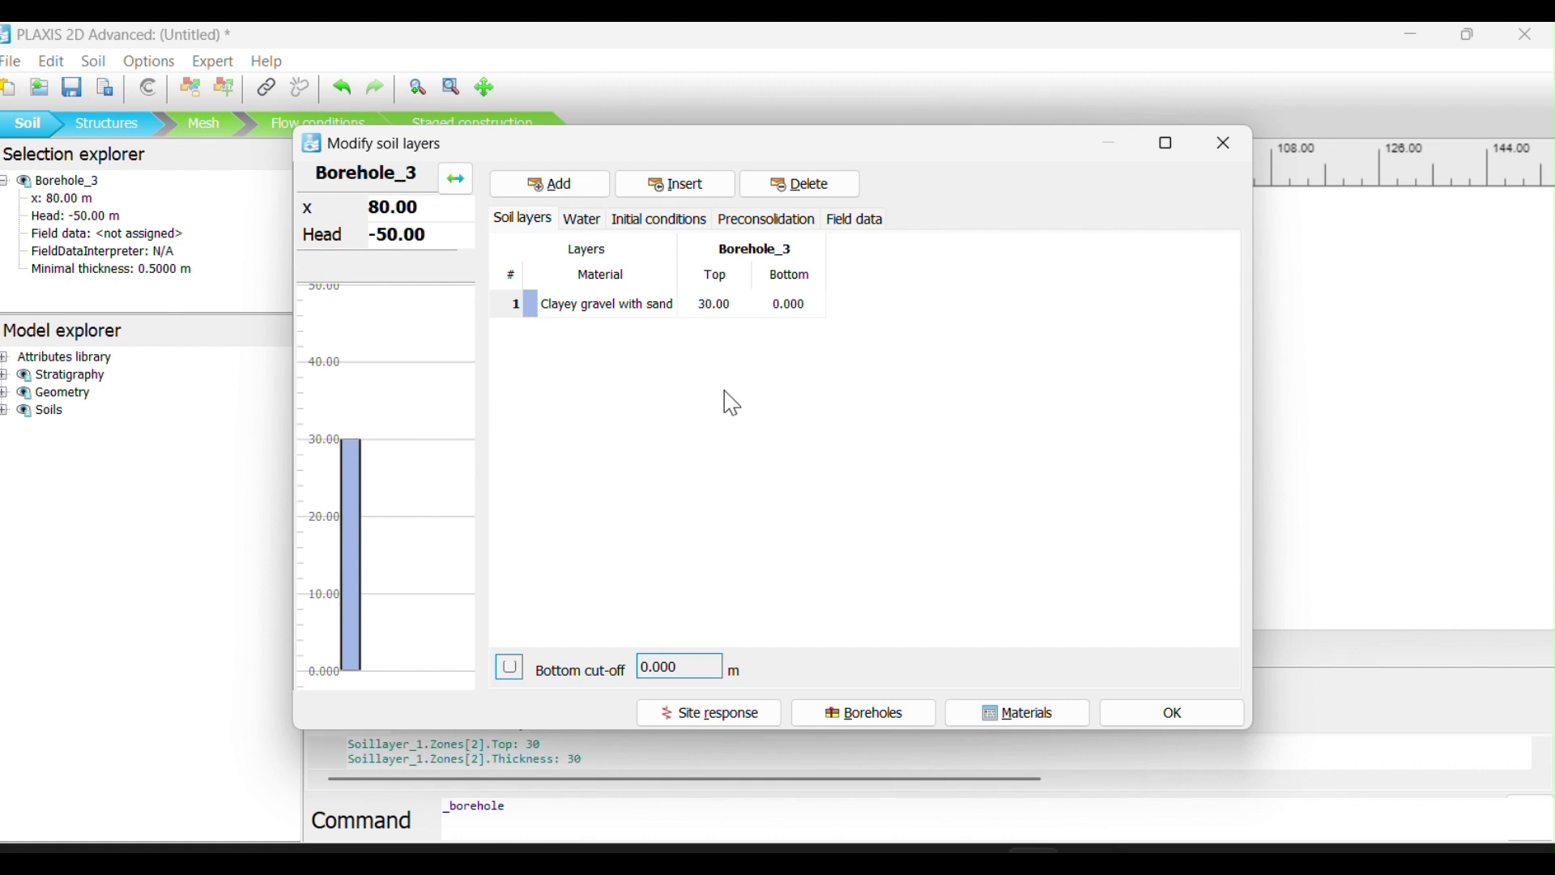
left_click(1161, 722)
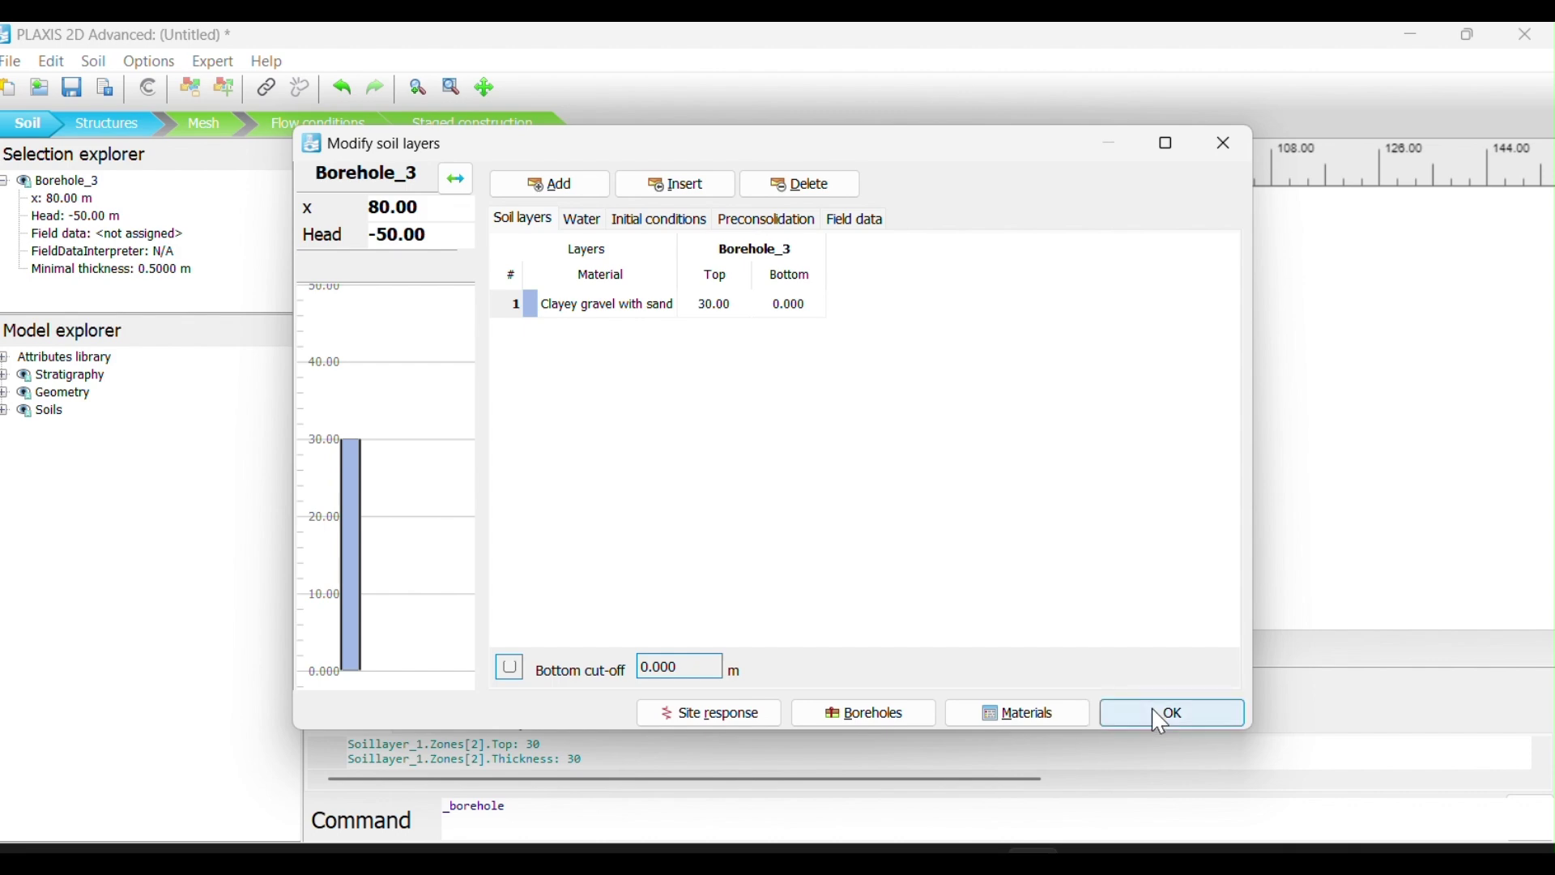
- Accept the third borehole's layers and try adding another borehole at x = 80 m with the soil layer's top at 20 m
left_click(1158, 714)
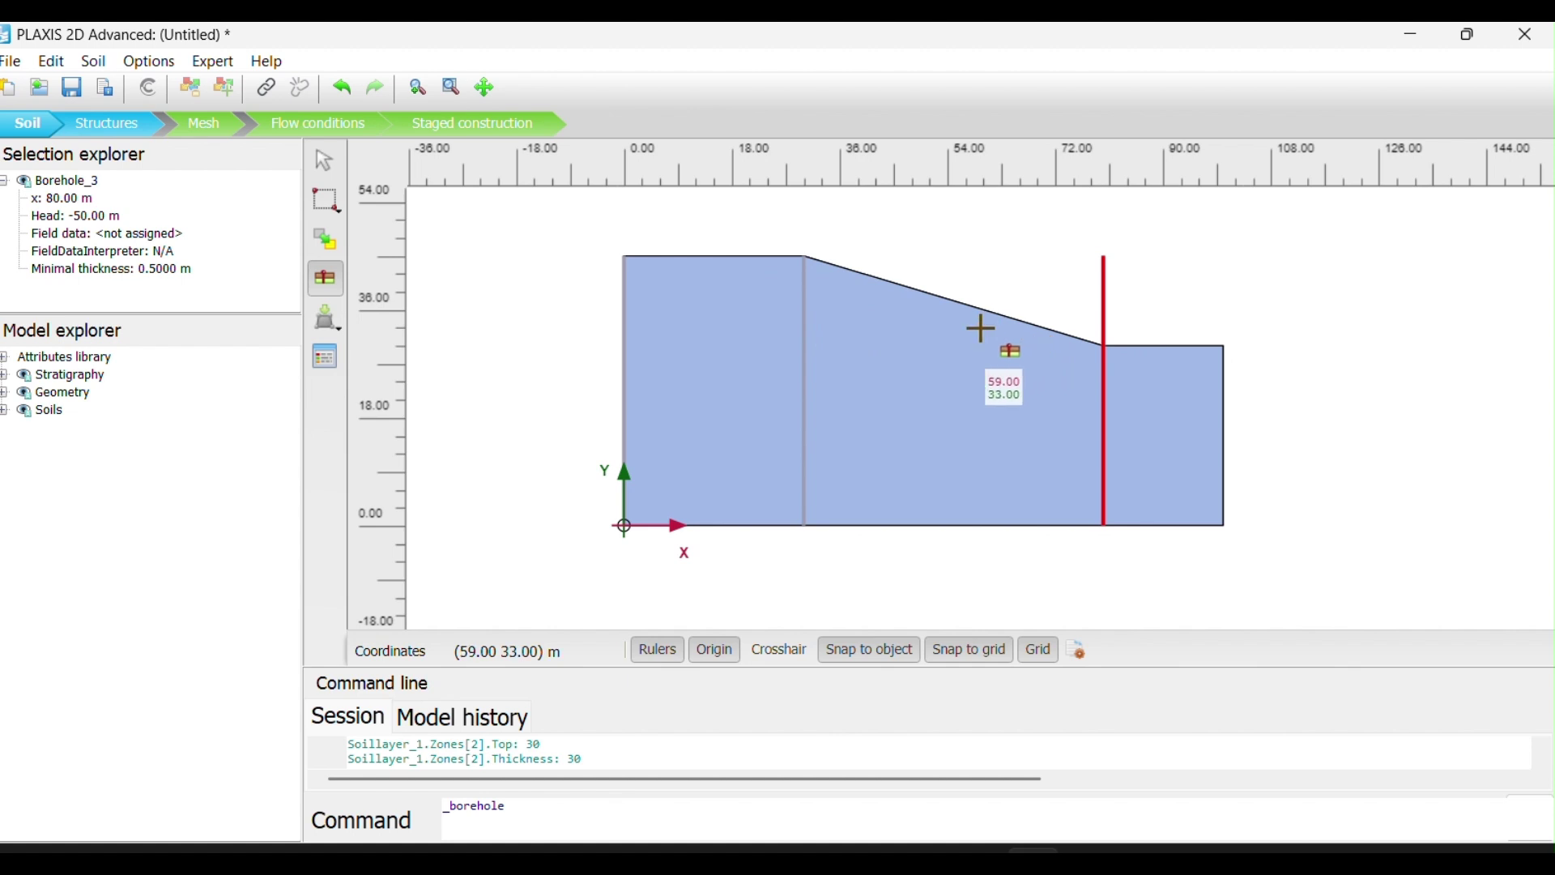
left_click(1105, 446)
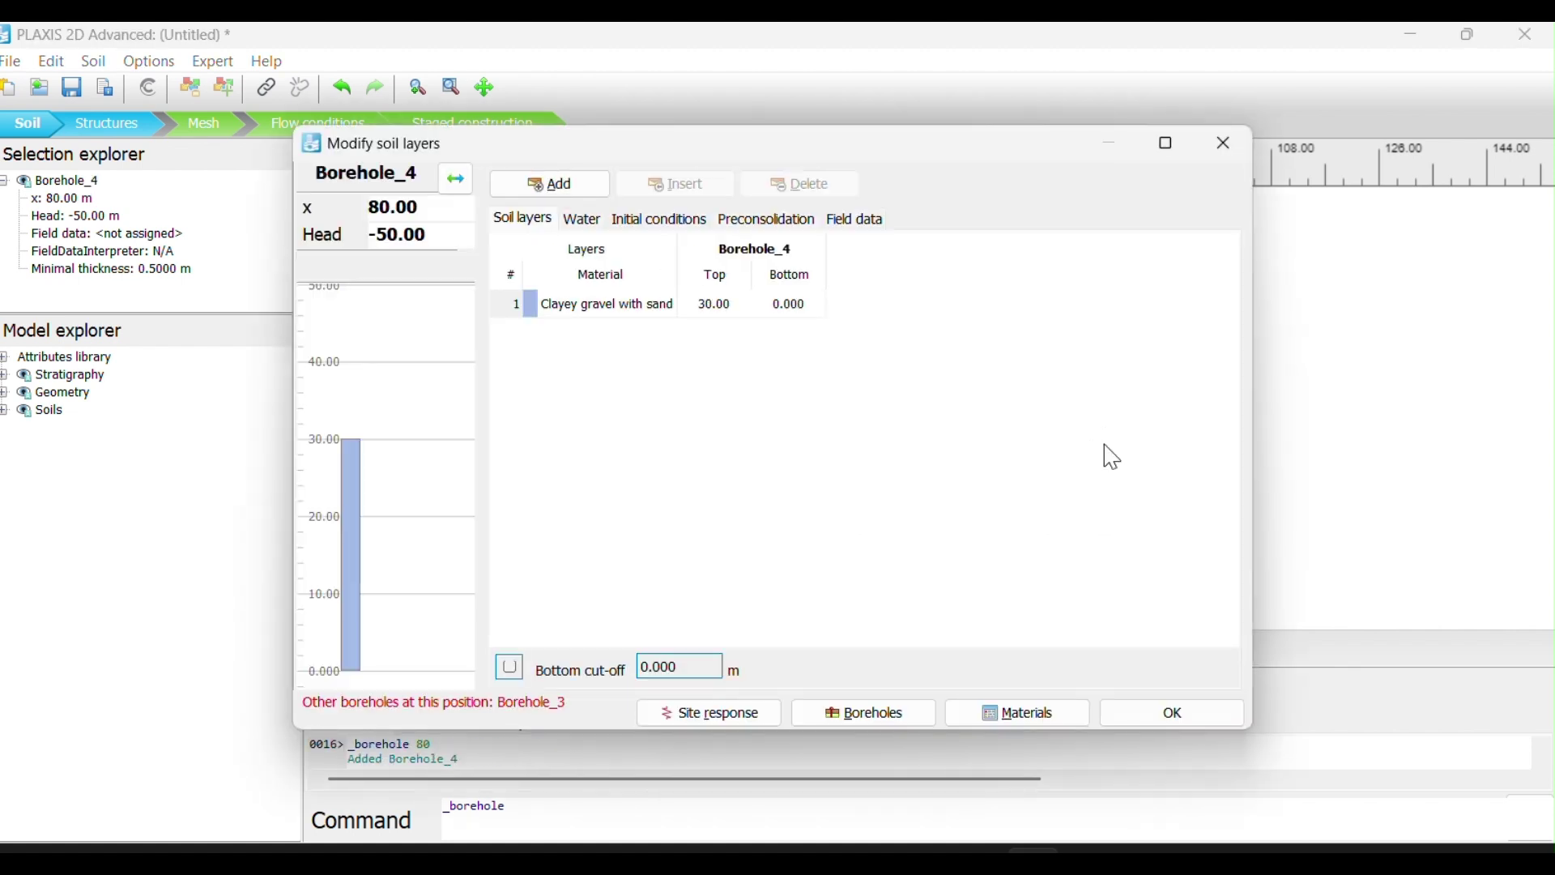
left_click(735, 316)
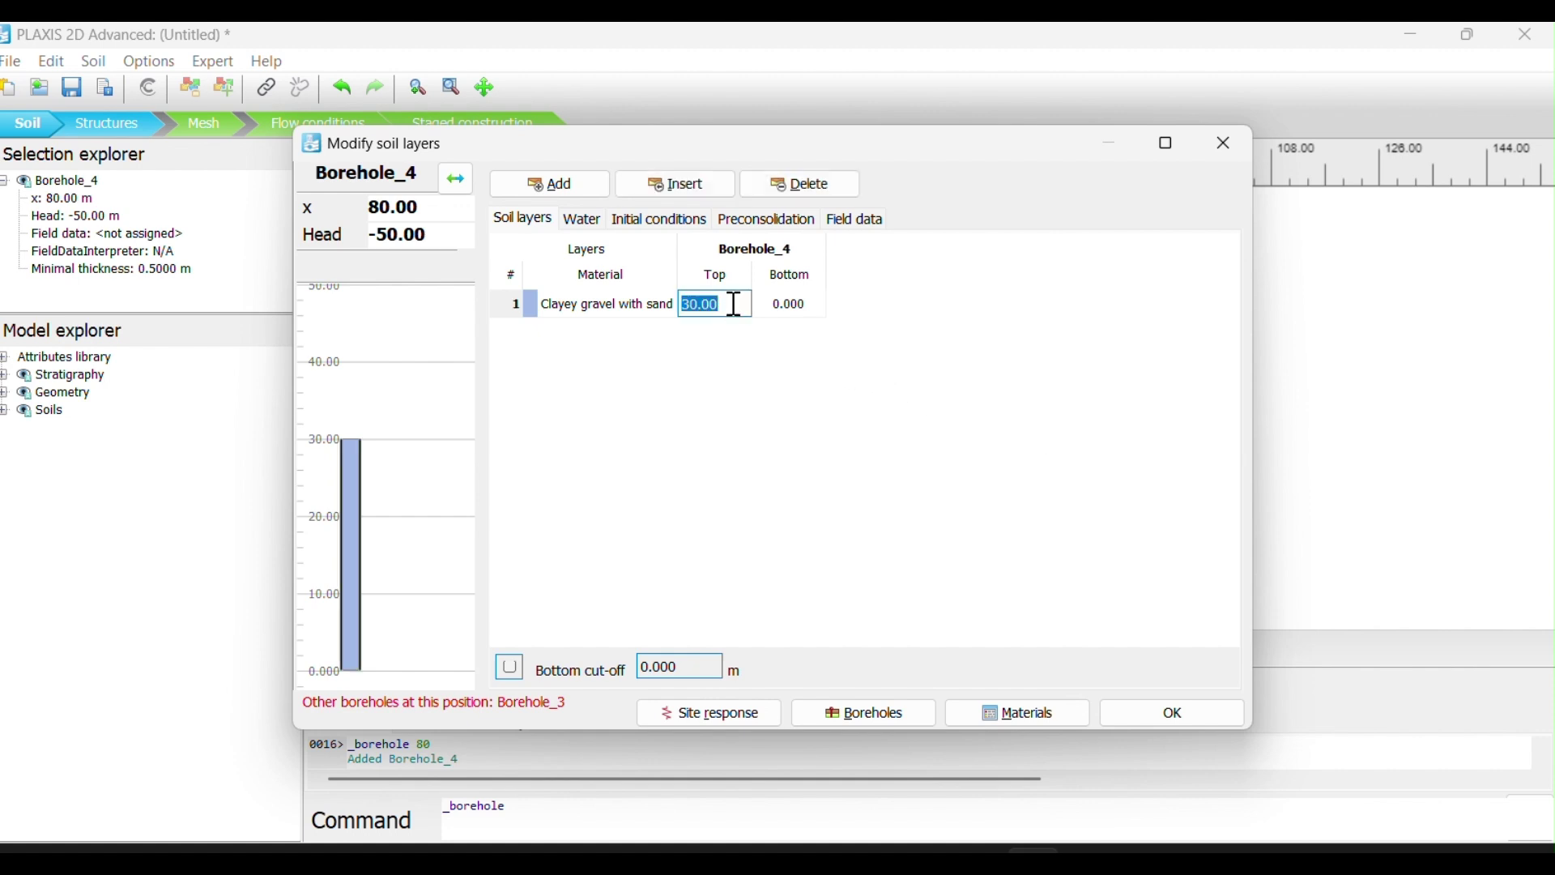
type("20")
left_click(931, 544)
left_click(1150, 717)
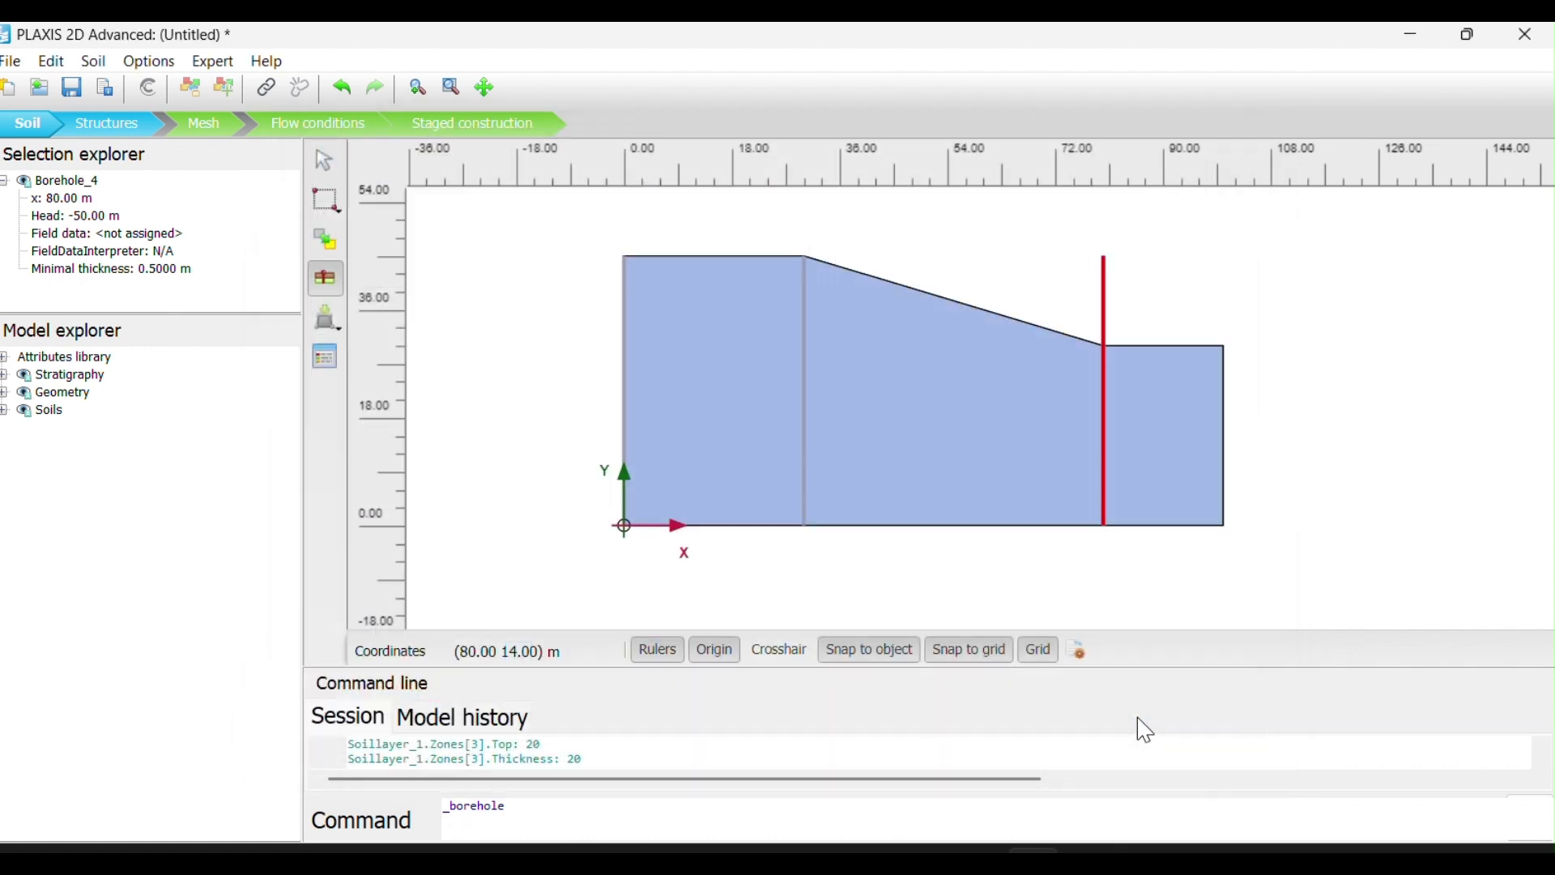
- Undo the extra borehole at x = 80 m, the third borehole's top level and the third borehole itself
key("ctrl+z")
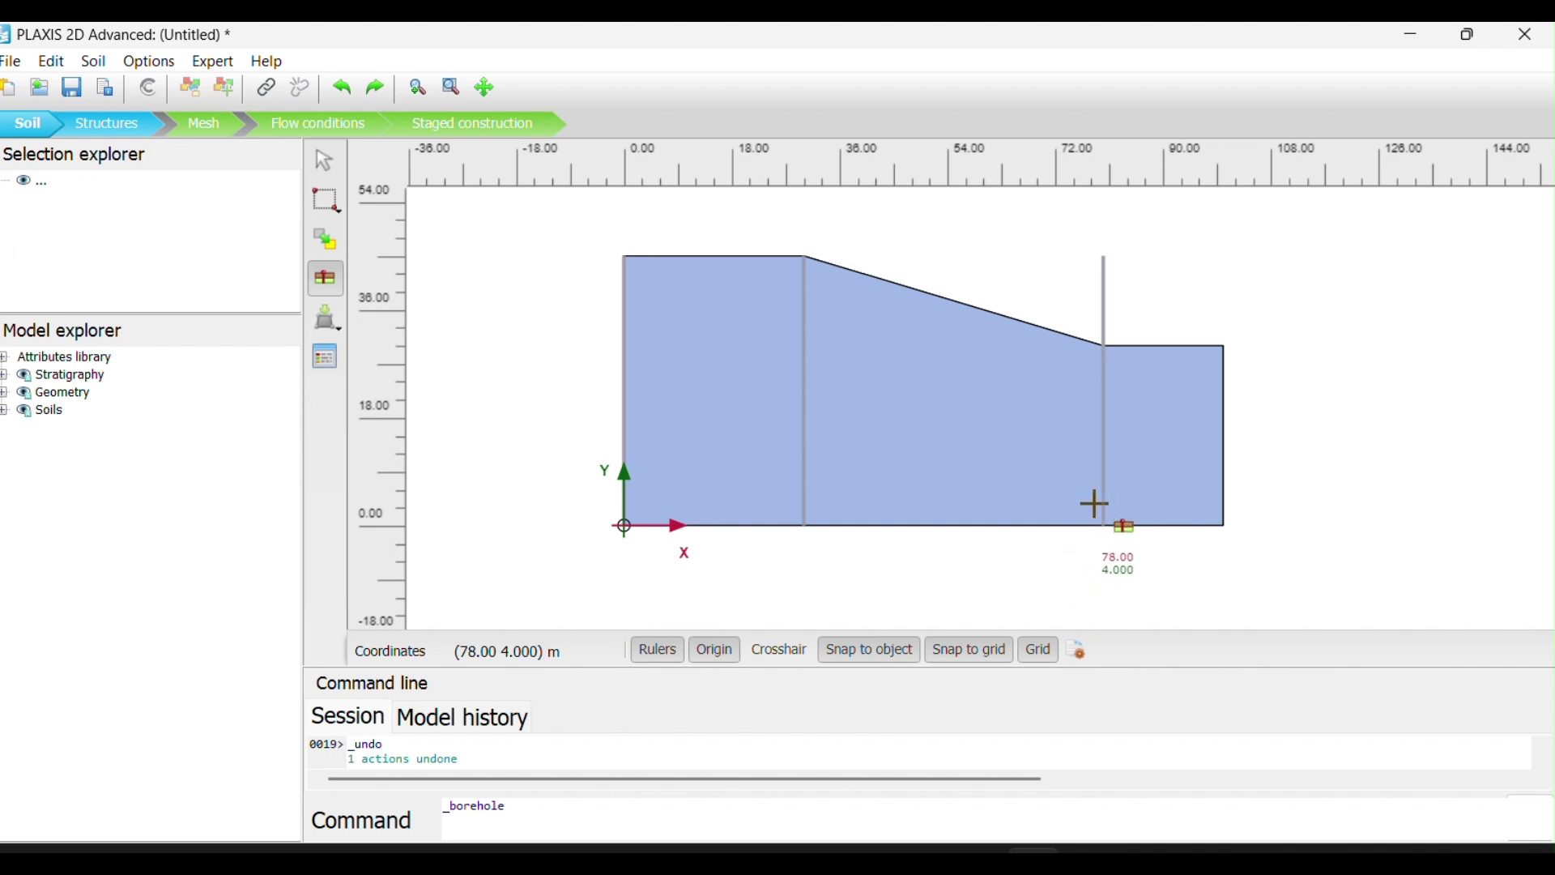
key("ctrl+z")
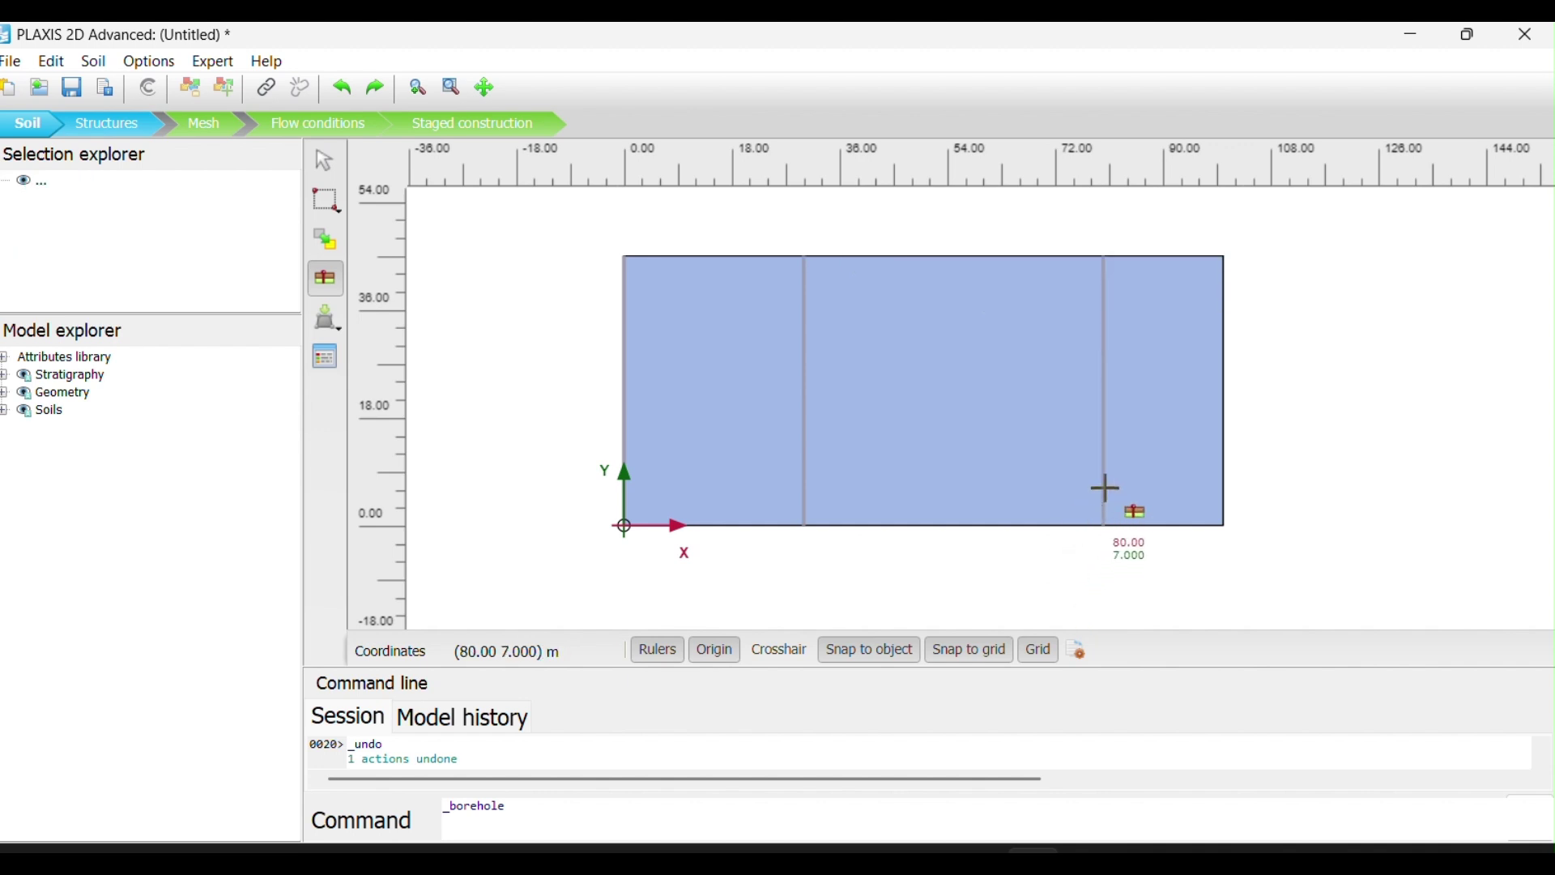
key("ctrl+z")
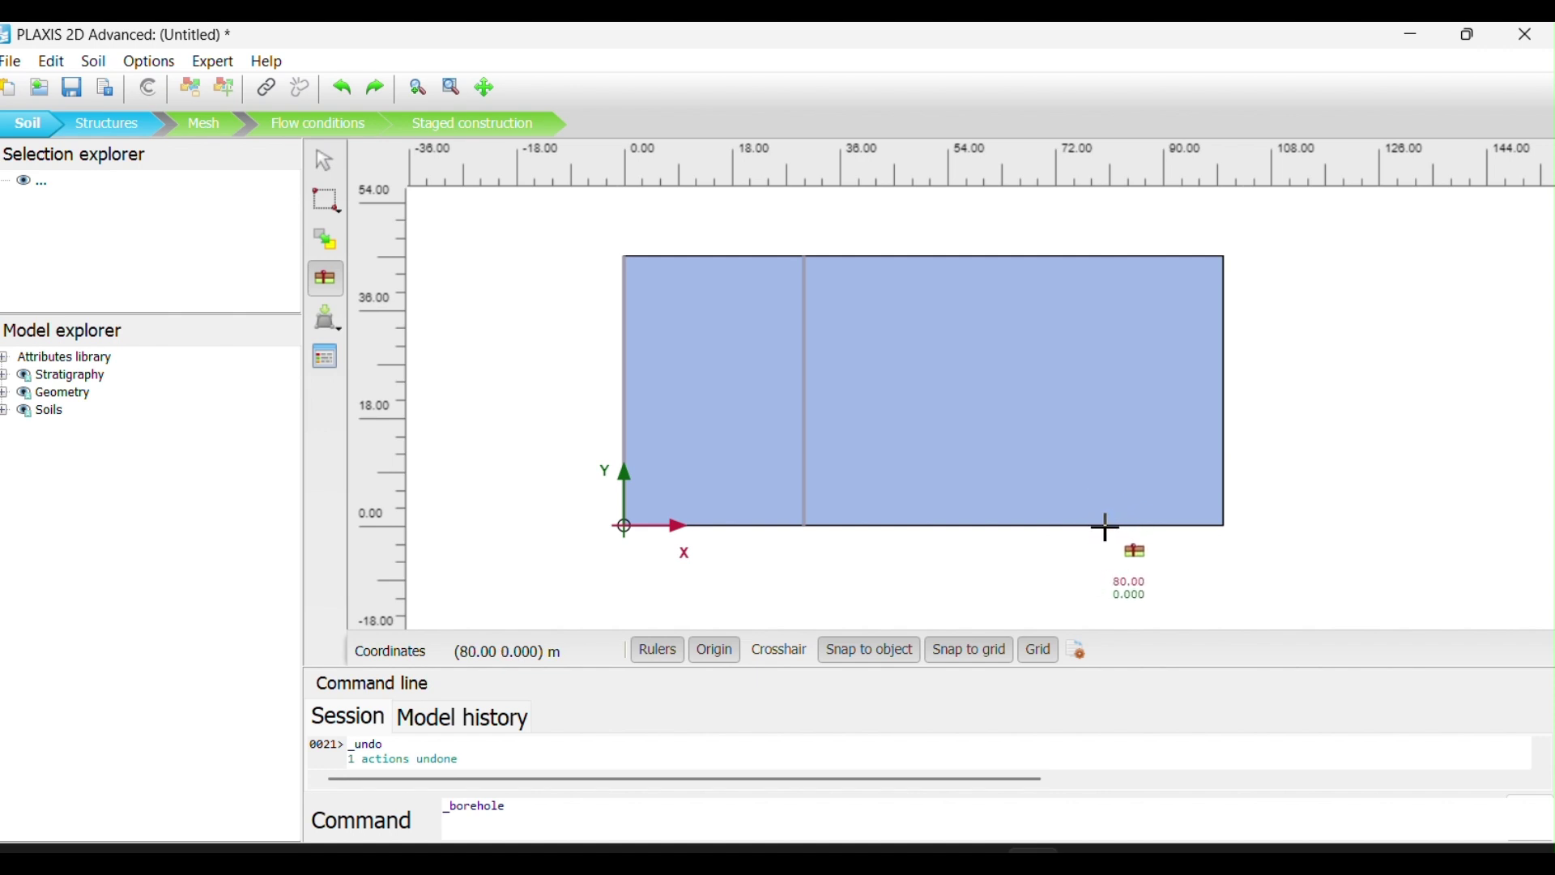
- Create the third borehole again at x = 80 m and set the soil layer's top level there to 20 m
left_click(1106, 528)
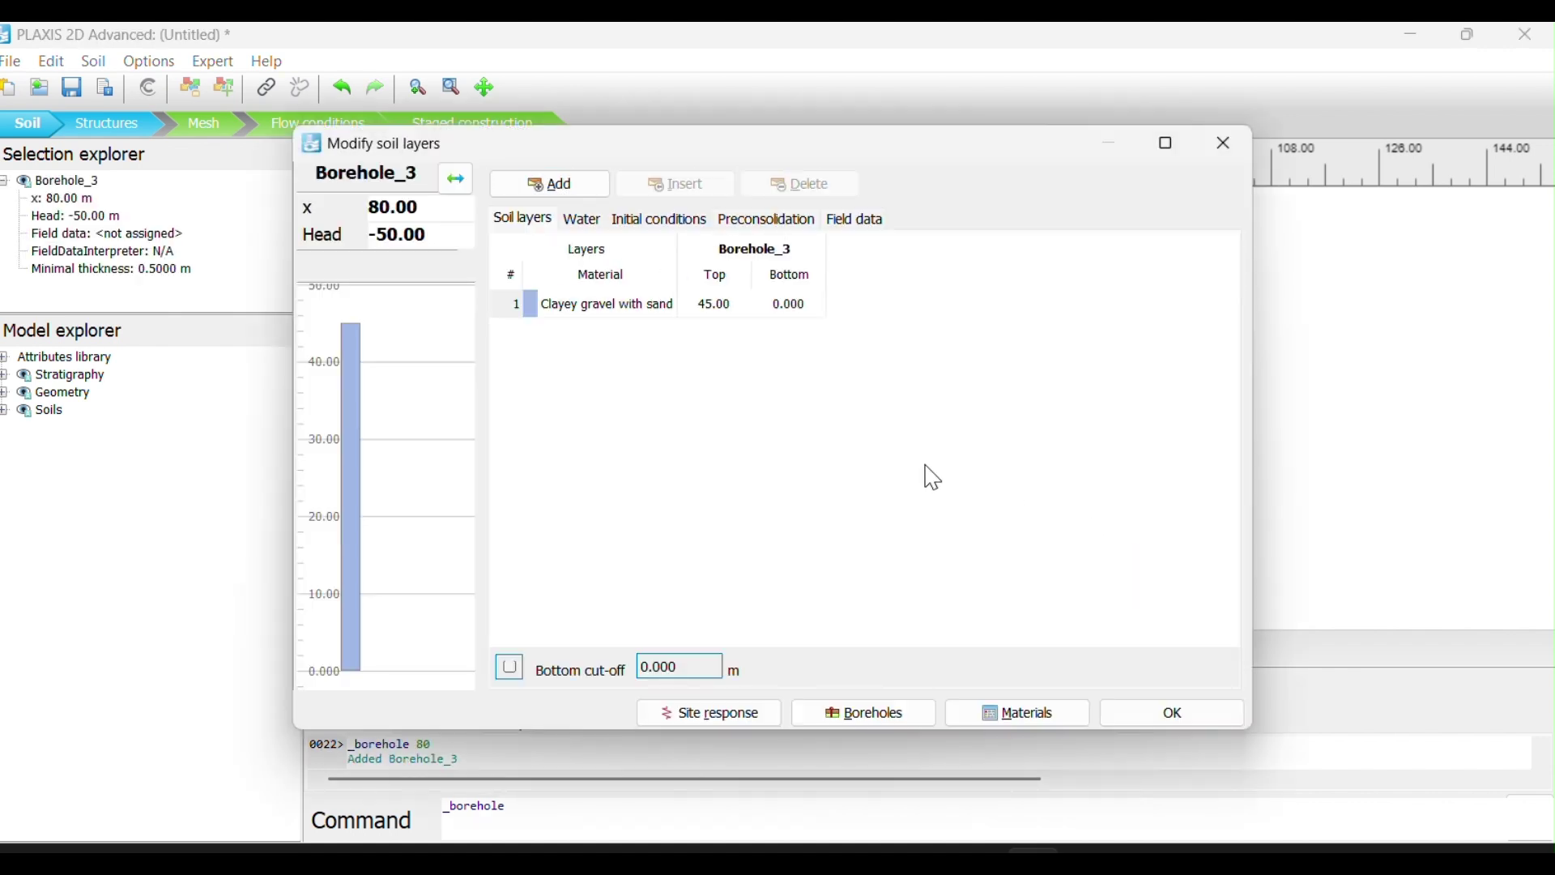
double_click(724, 305)
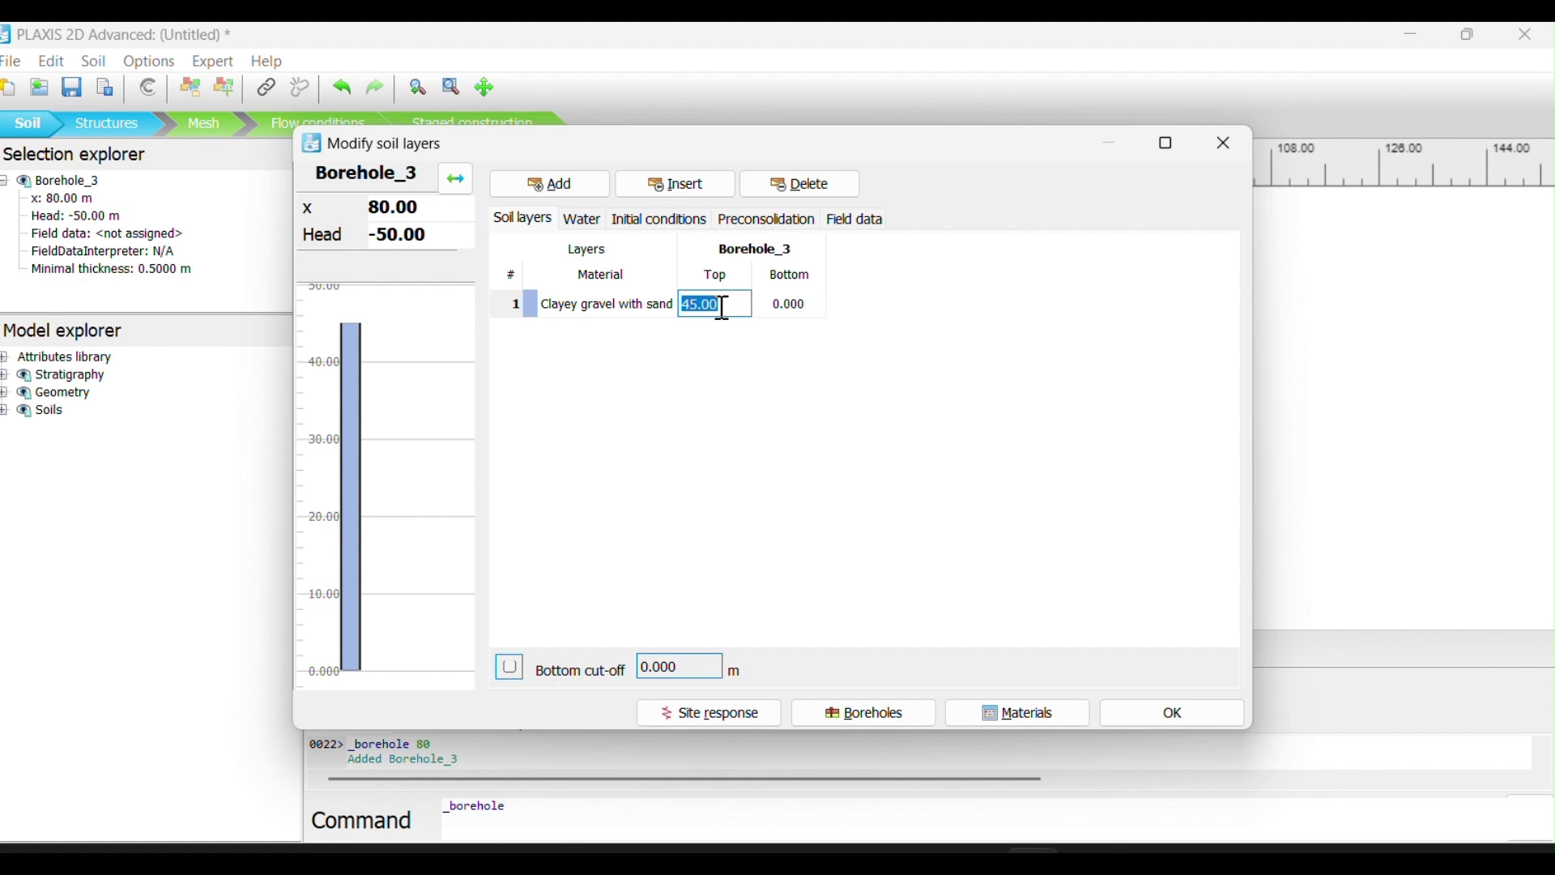
type("20")
key("Return")
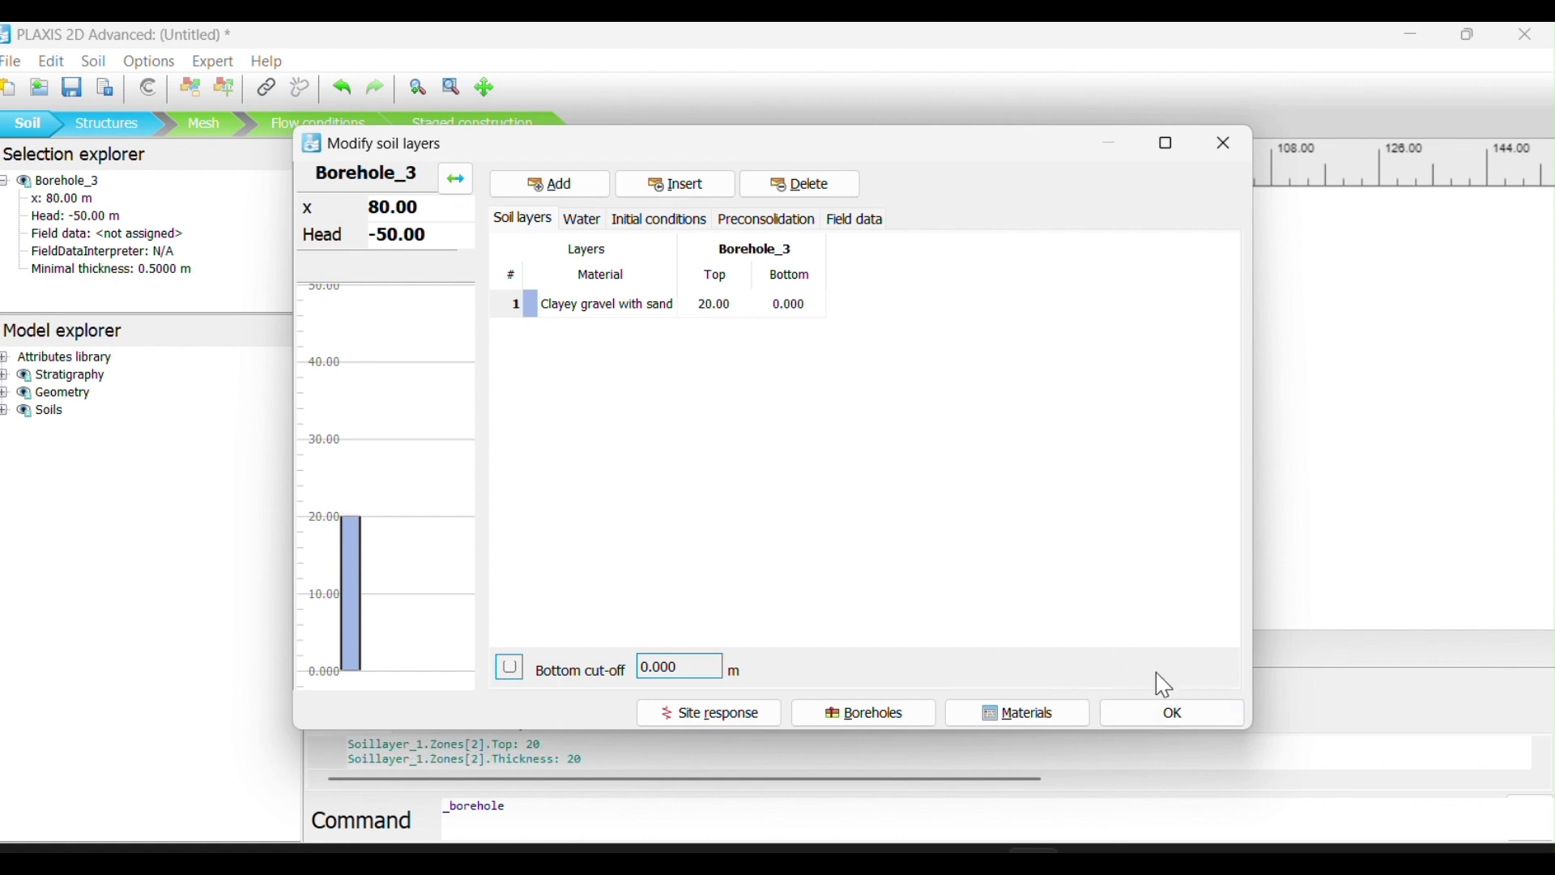
left_click(1174, 712)
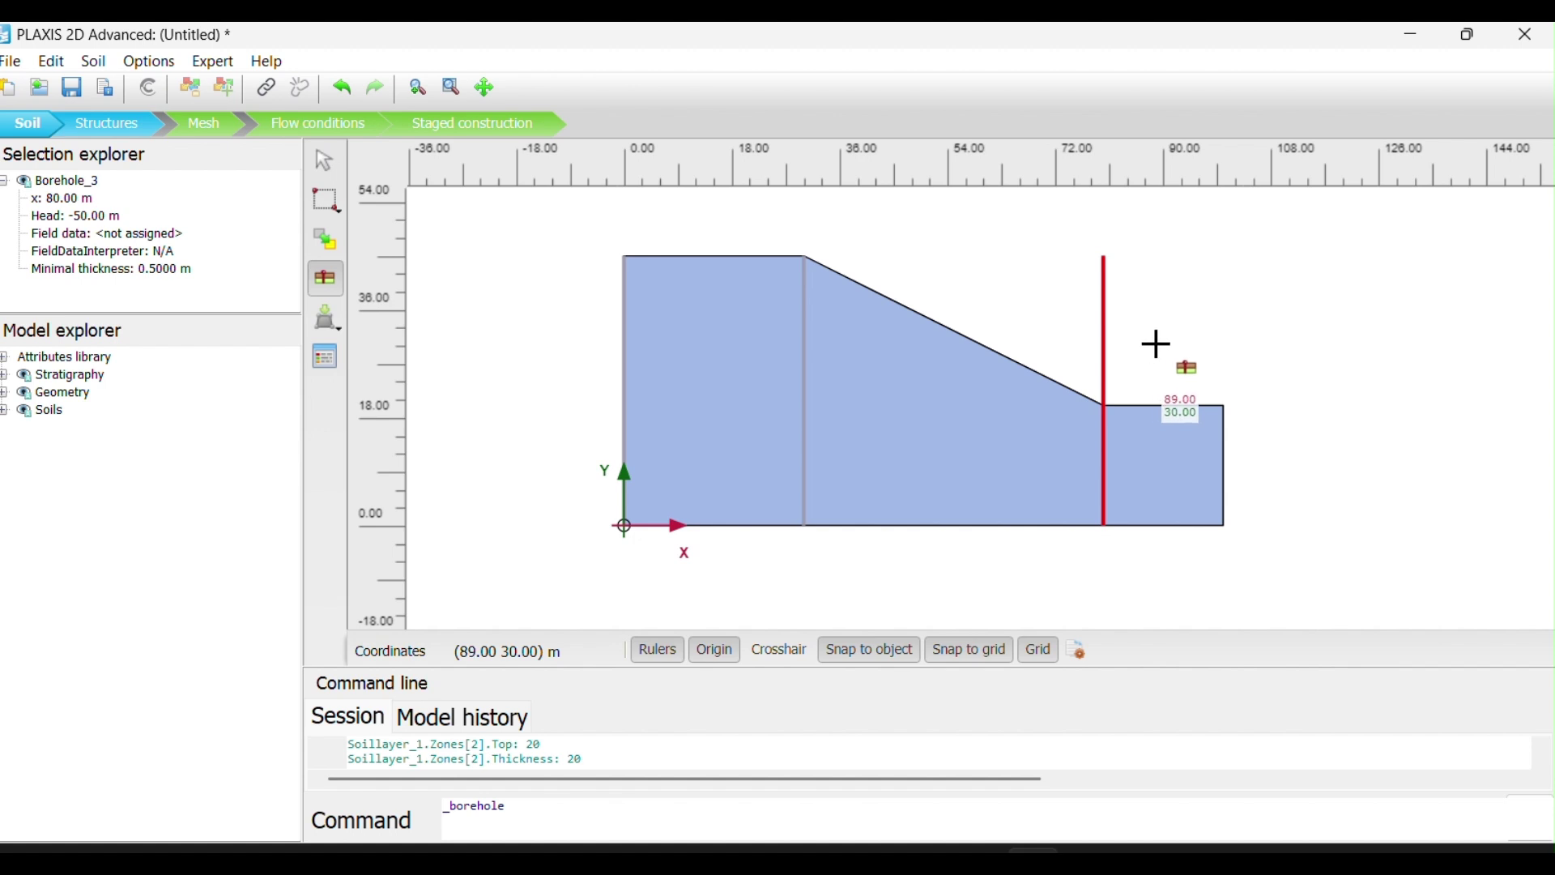
key("Escape")
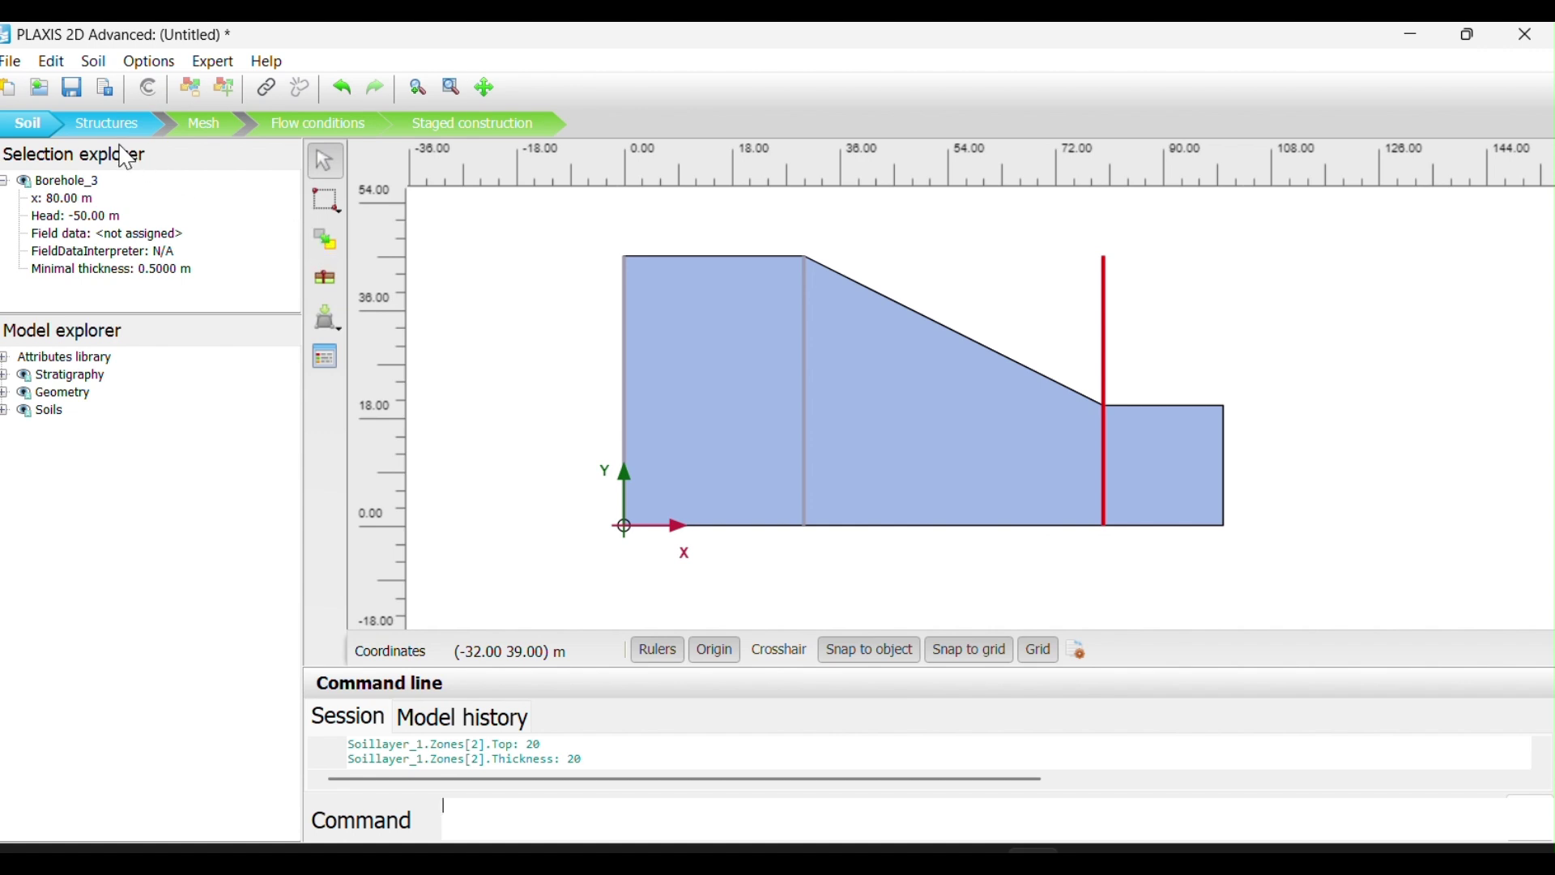
- Switch to the Structures mode and start the Create line tool
left_click(96, 125)
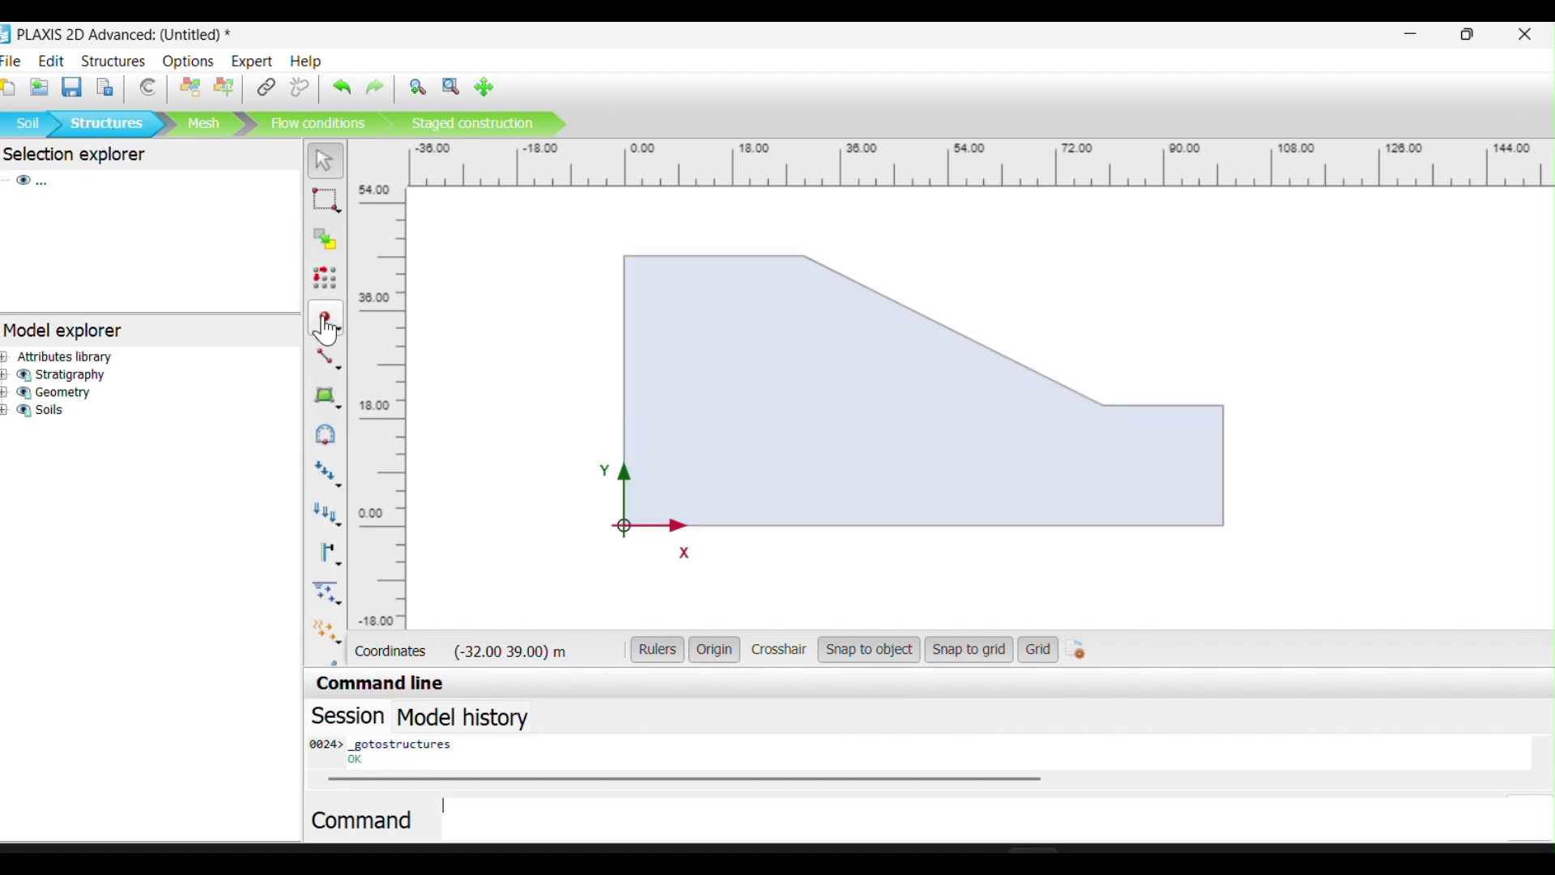
left_click(327, 358)
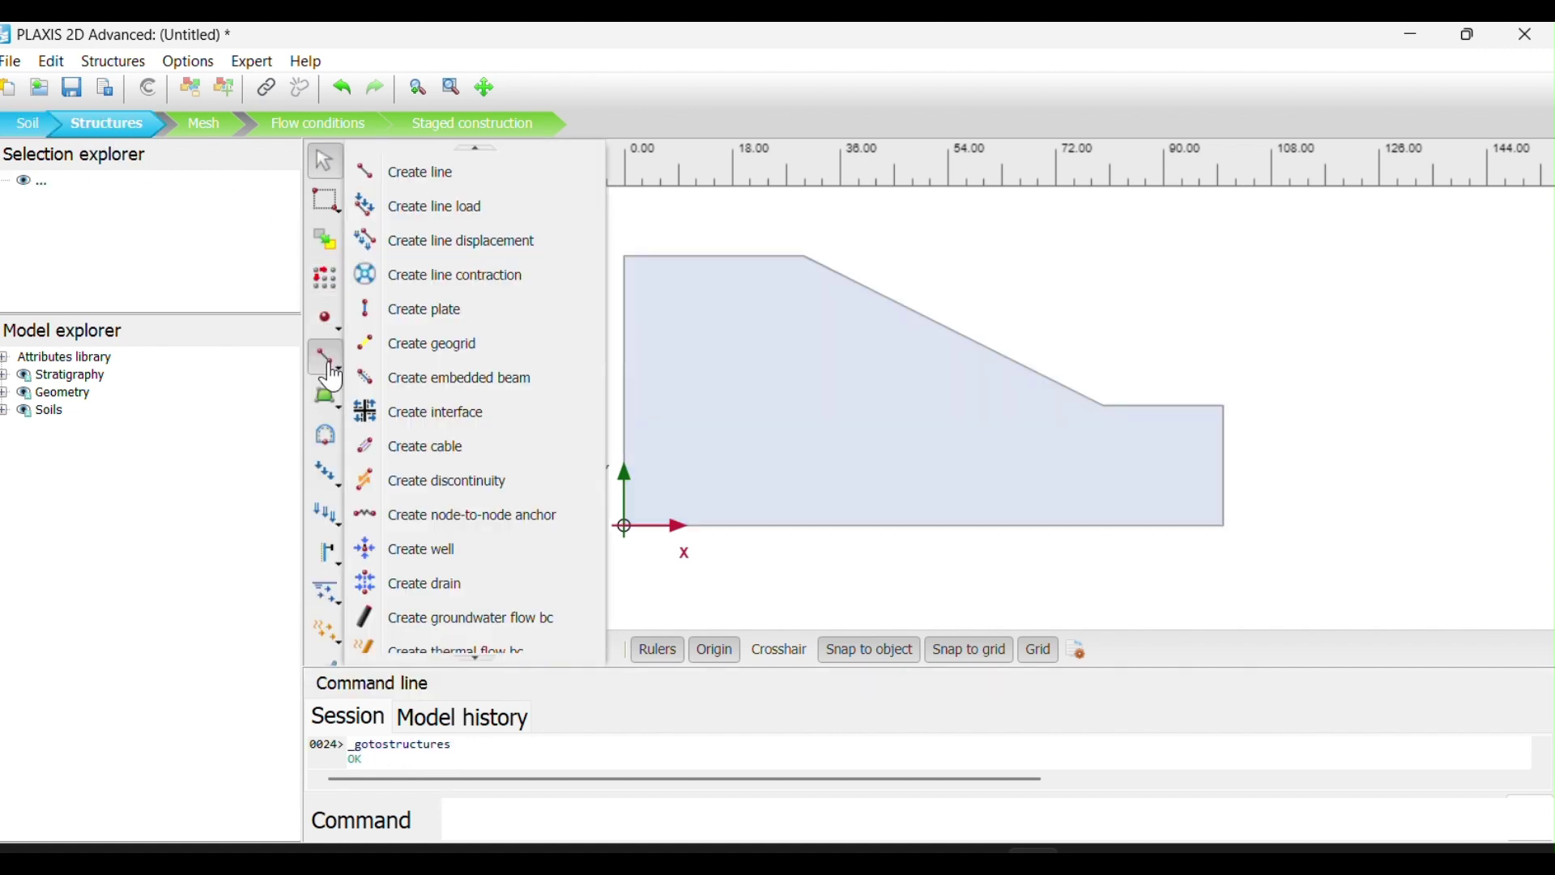
left_click(462, 173)
- Try a horizontal line from the slope toe at (80, 20) to about x = 48 m, and undo it
scroll(1111, 420, "up", 1)
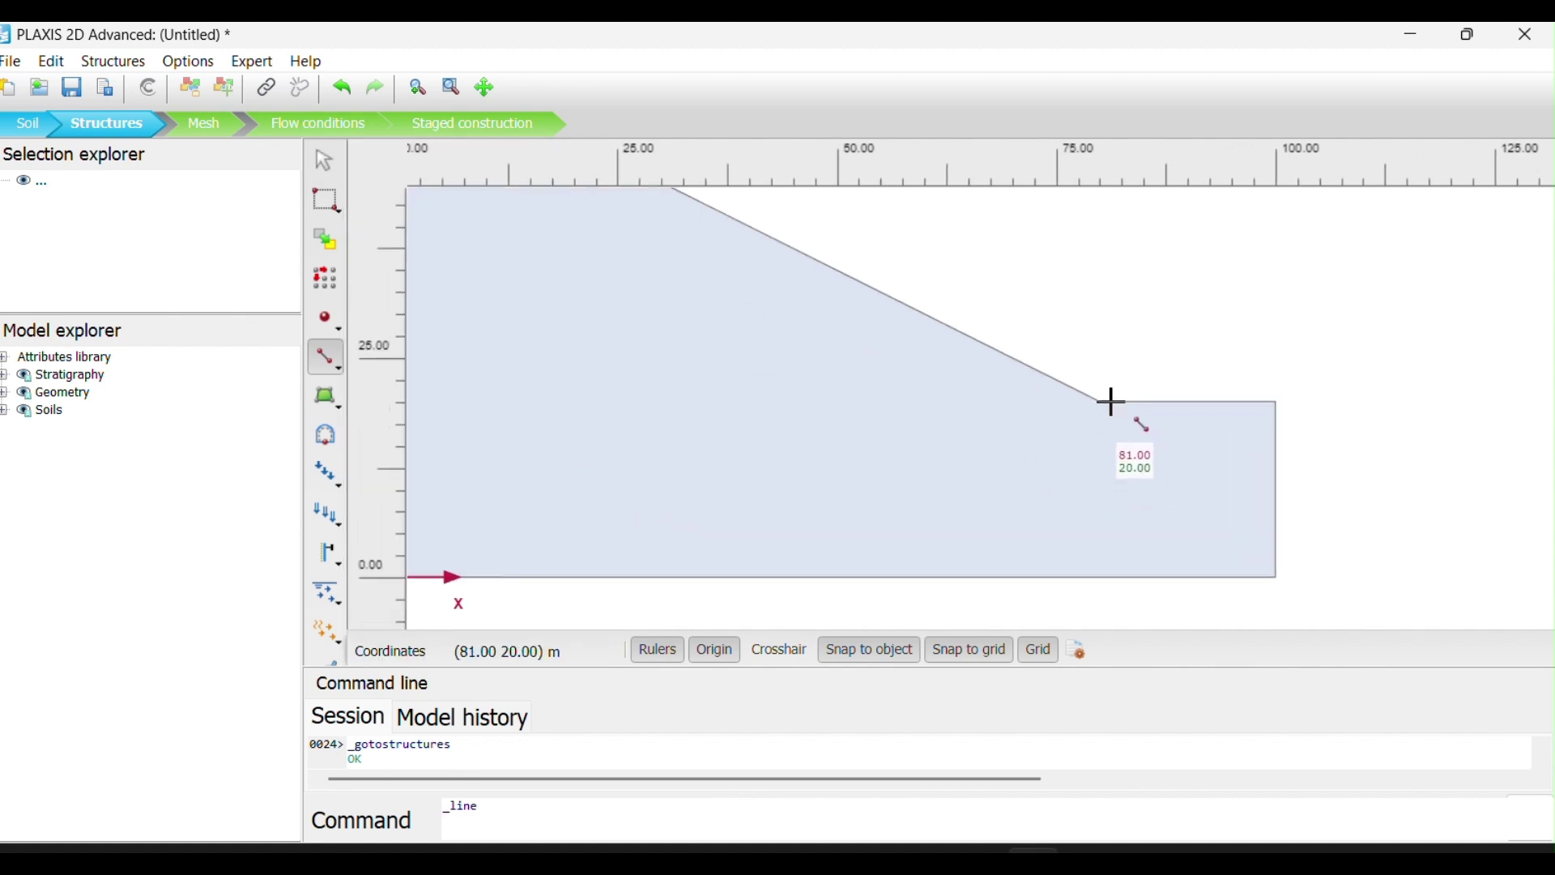
scroll(1111, 421, "up", 1)
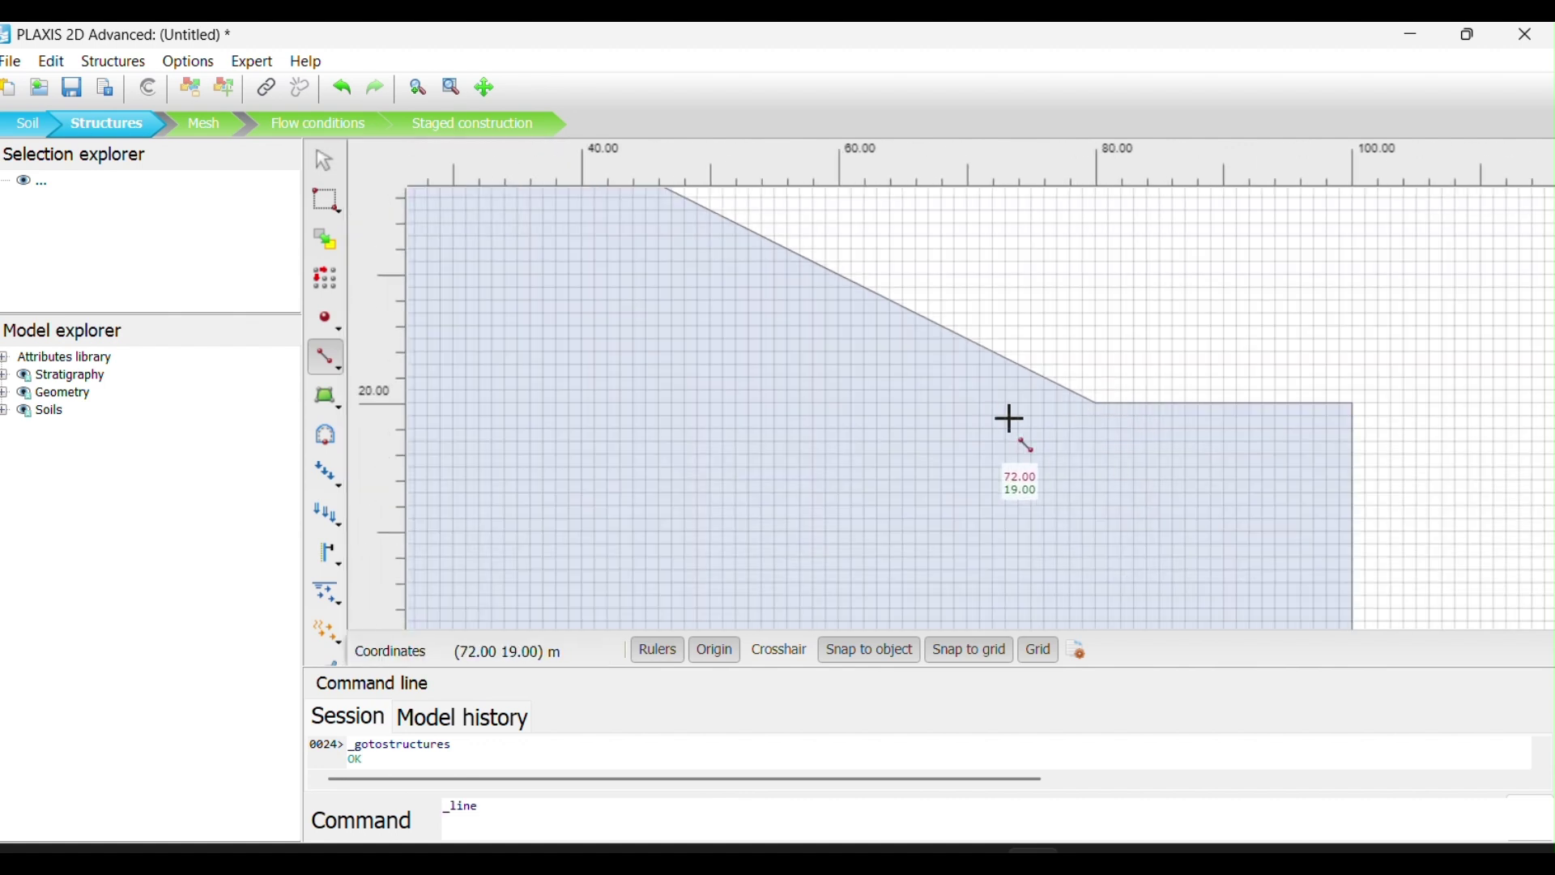
left_click(1098, 404)
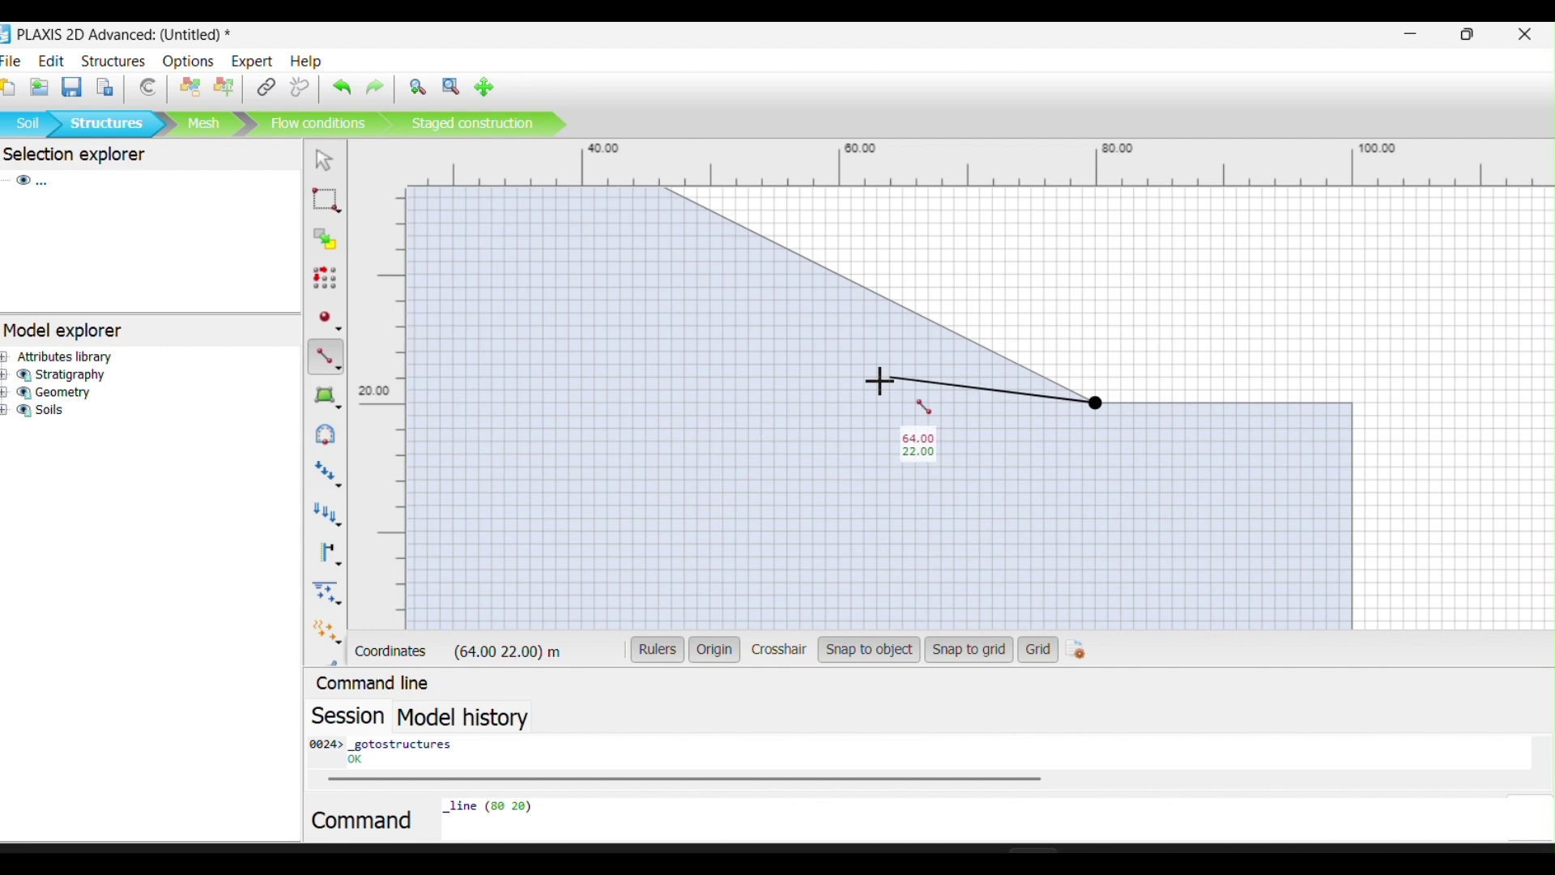
left_click(687, 402)
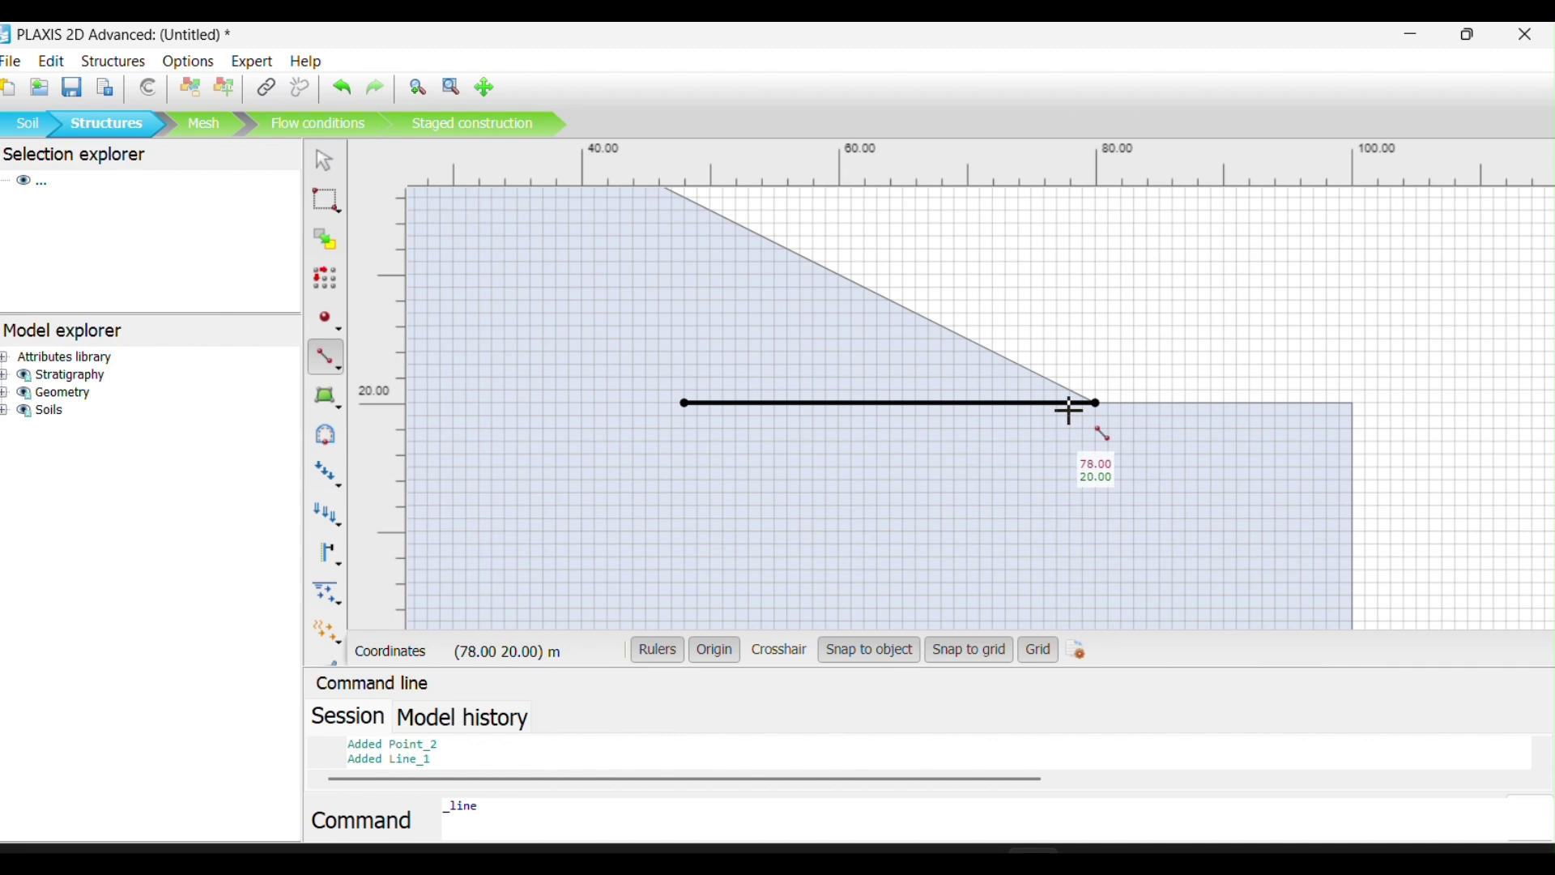
scroll(1118, 355, "down", 1)
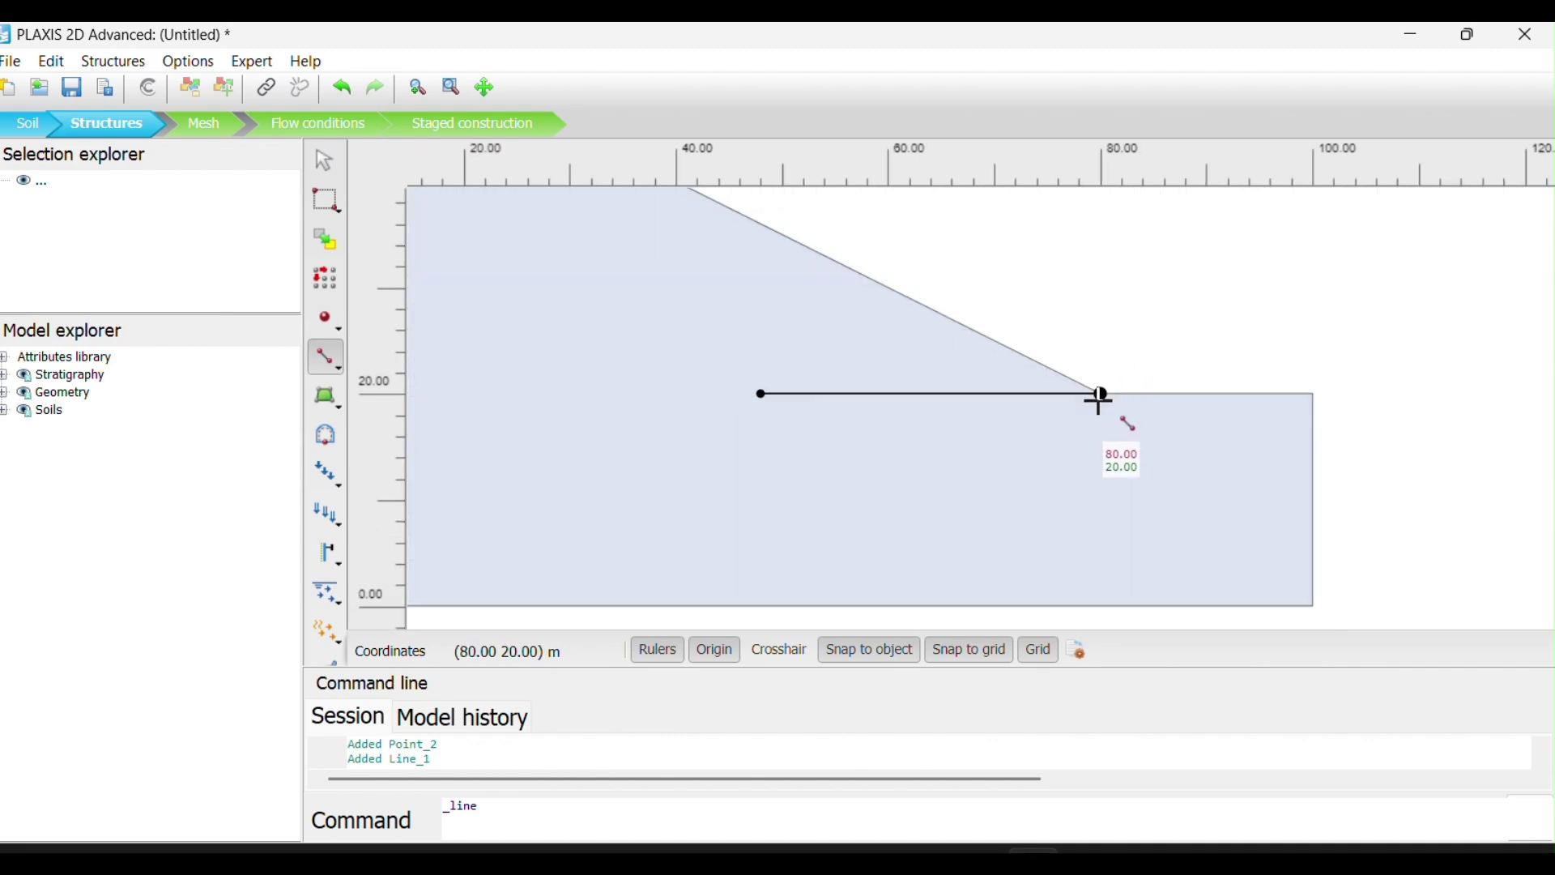
key("ctrl+z")
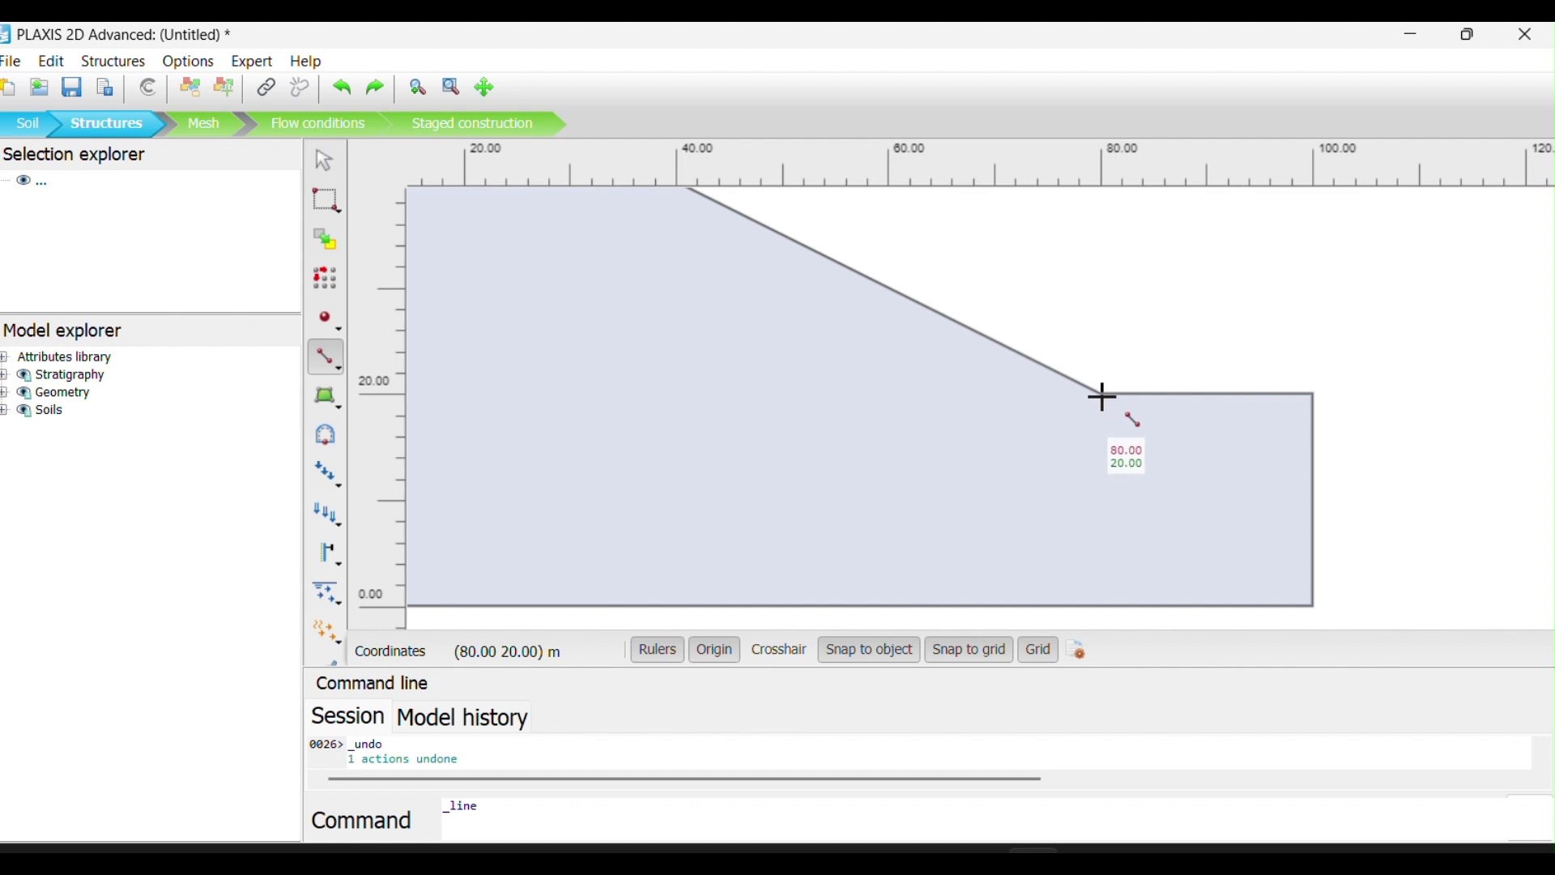
- Draw a horizontal line from the slope toe at (80, 20) through the soil to (21, 20)
left_click(1103, 397)
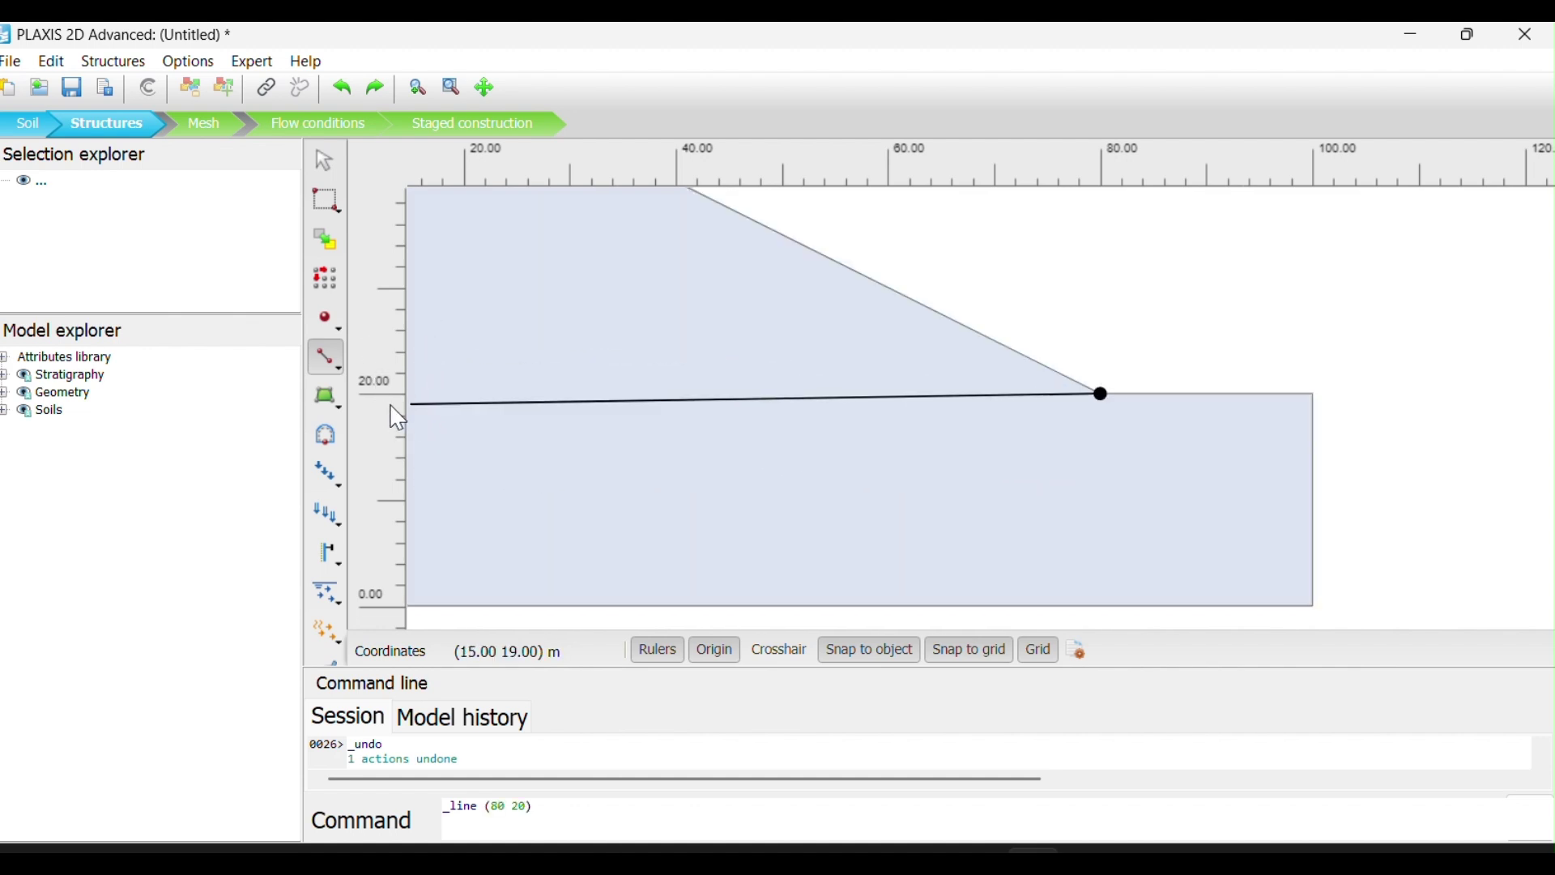
scroll(573, 403, "up", 2)
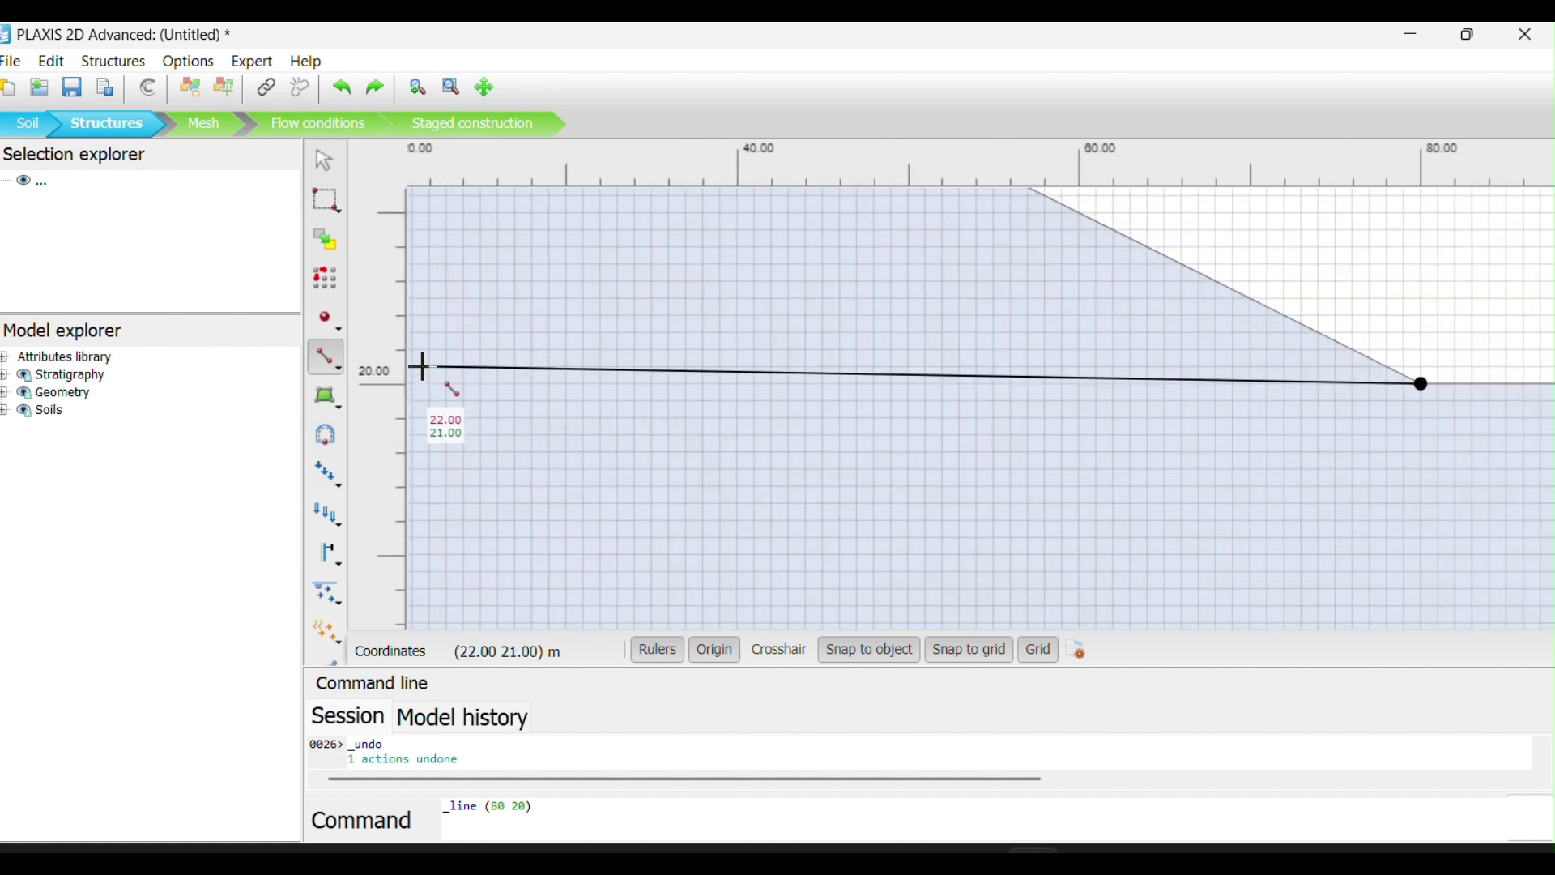
left_click(410, 391)
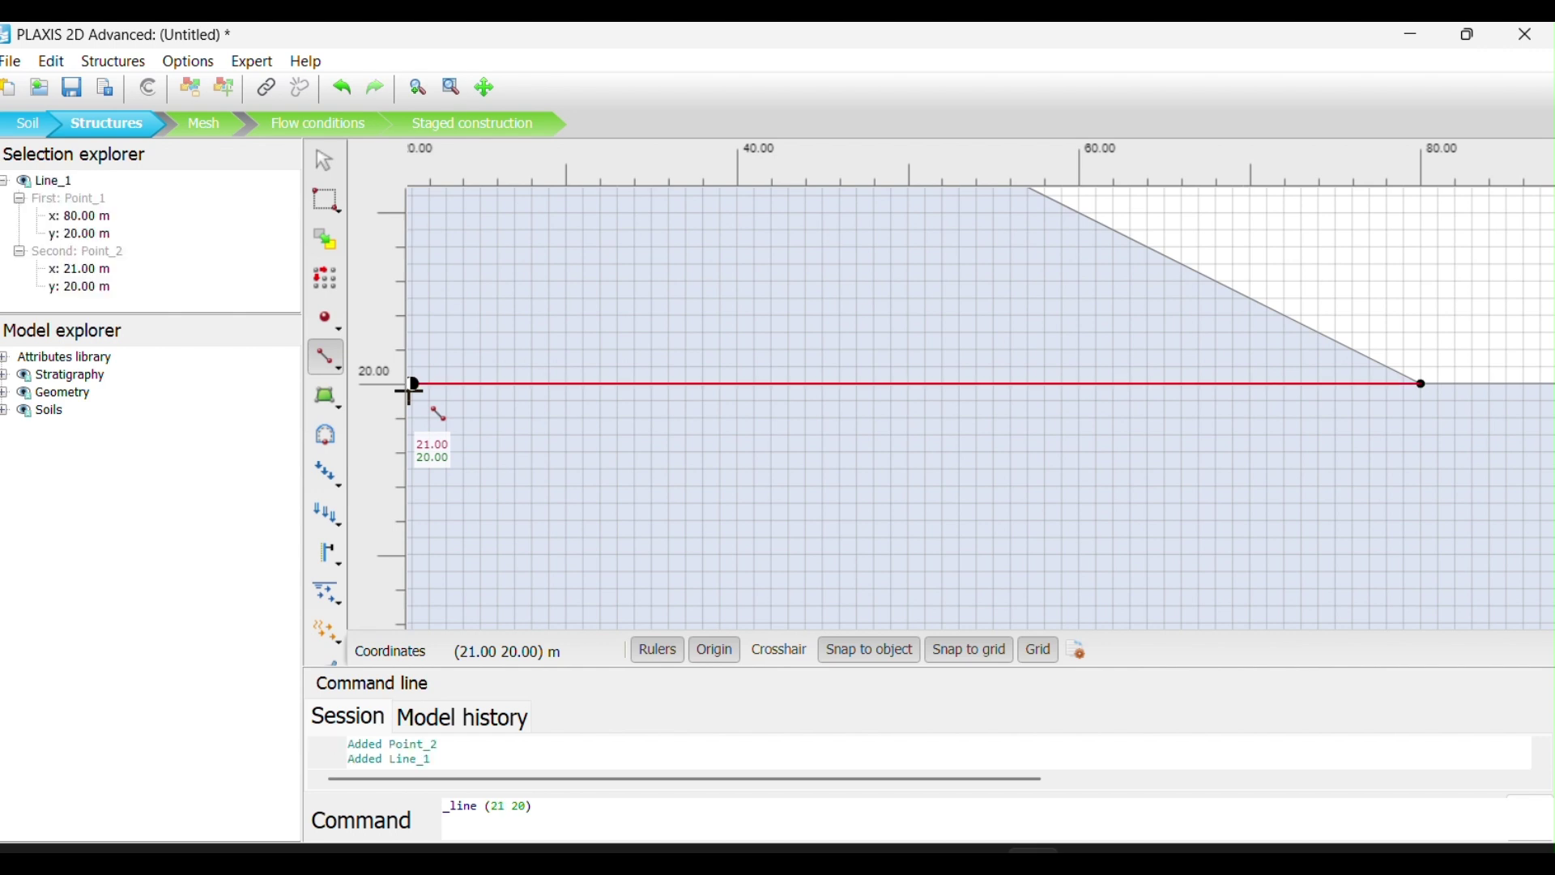
- Draw a vertical line from the slope toe at (80, 20) down to (80, 3), and leave it deselected
scroll(518, 365, "down", 3)
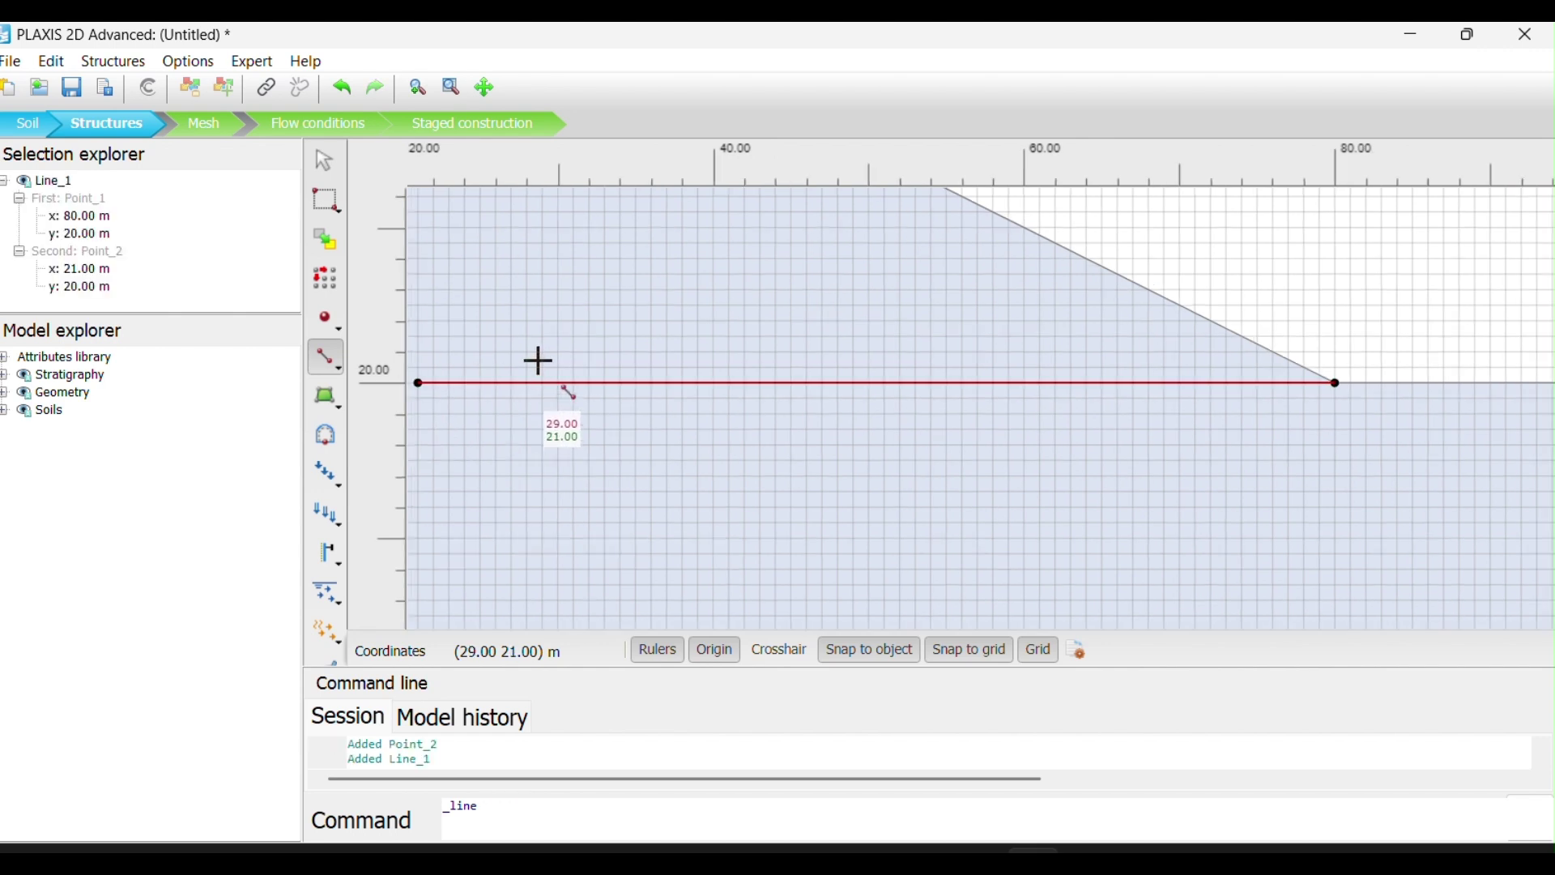
scroll(587, 357, "down", 1)
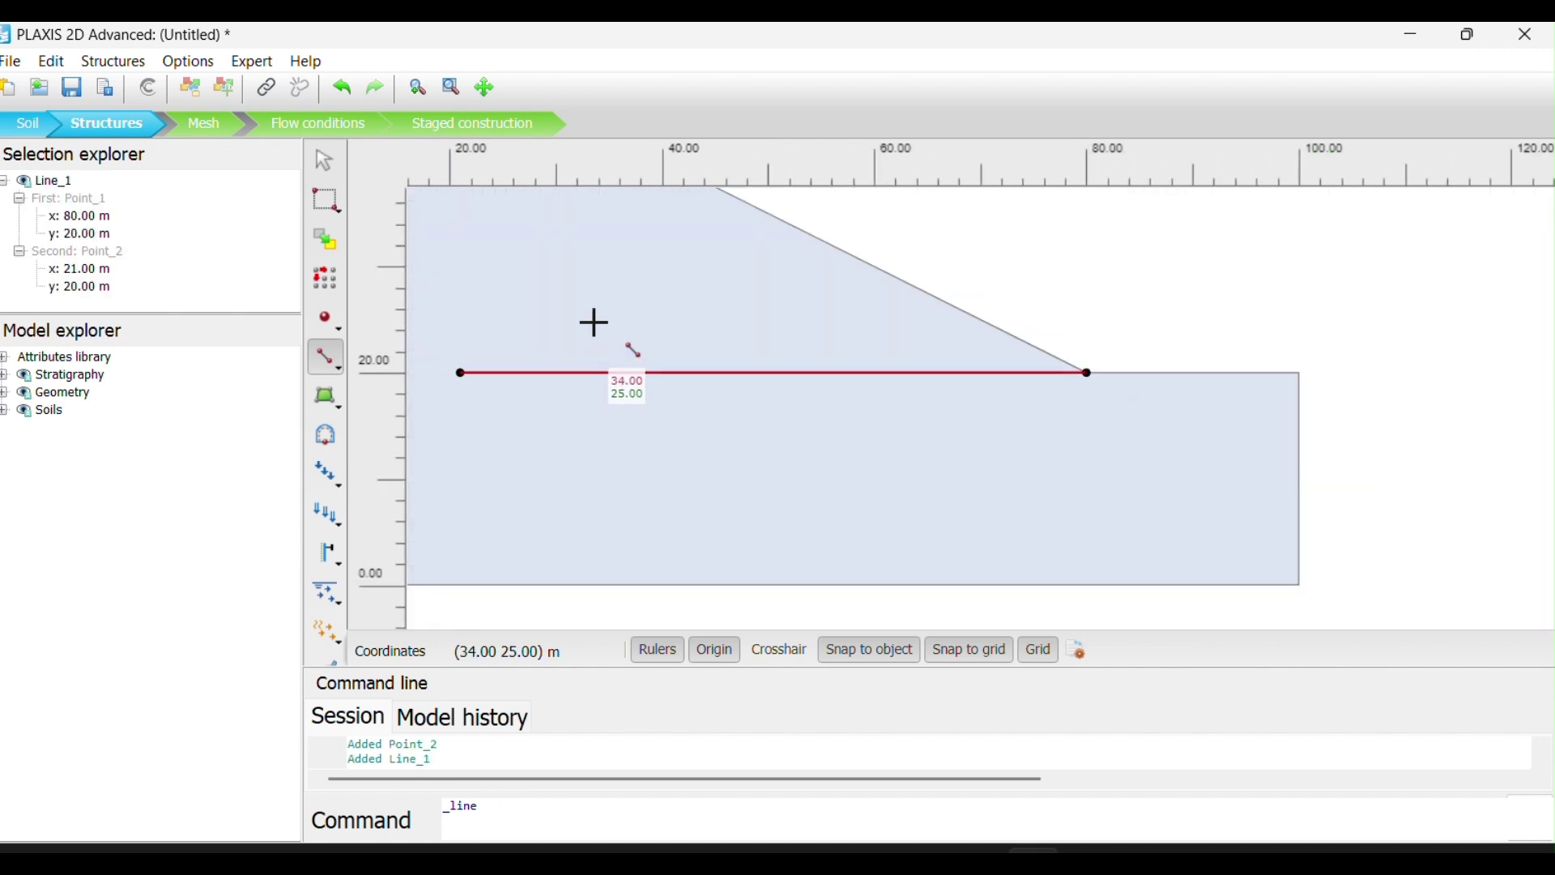
scroll(567, 361, "down", 1)
scroll(958, 361, "down", 1)
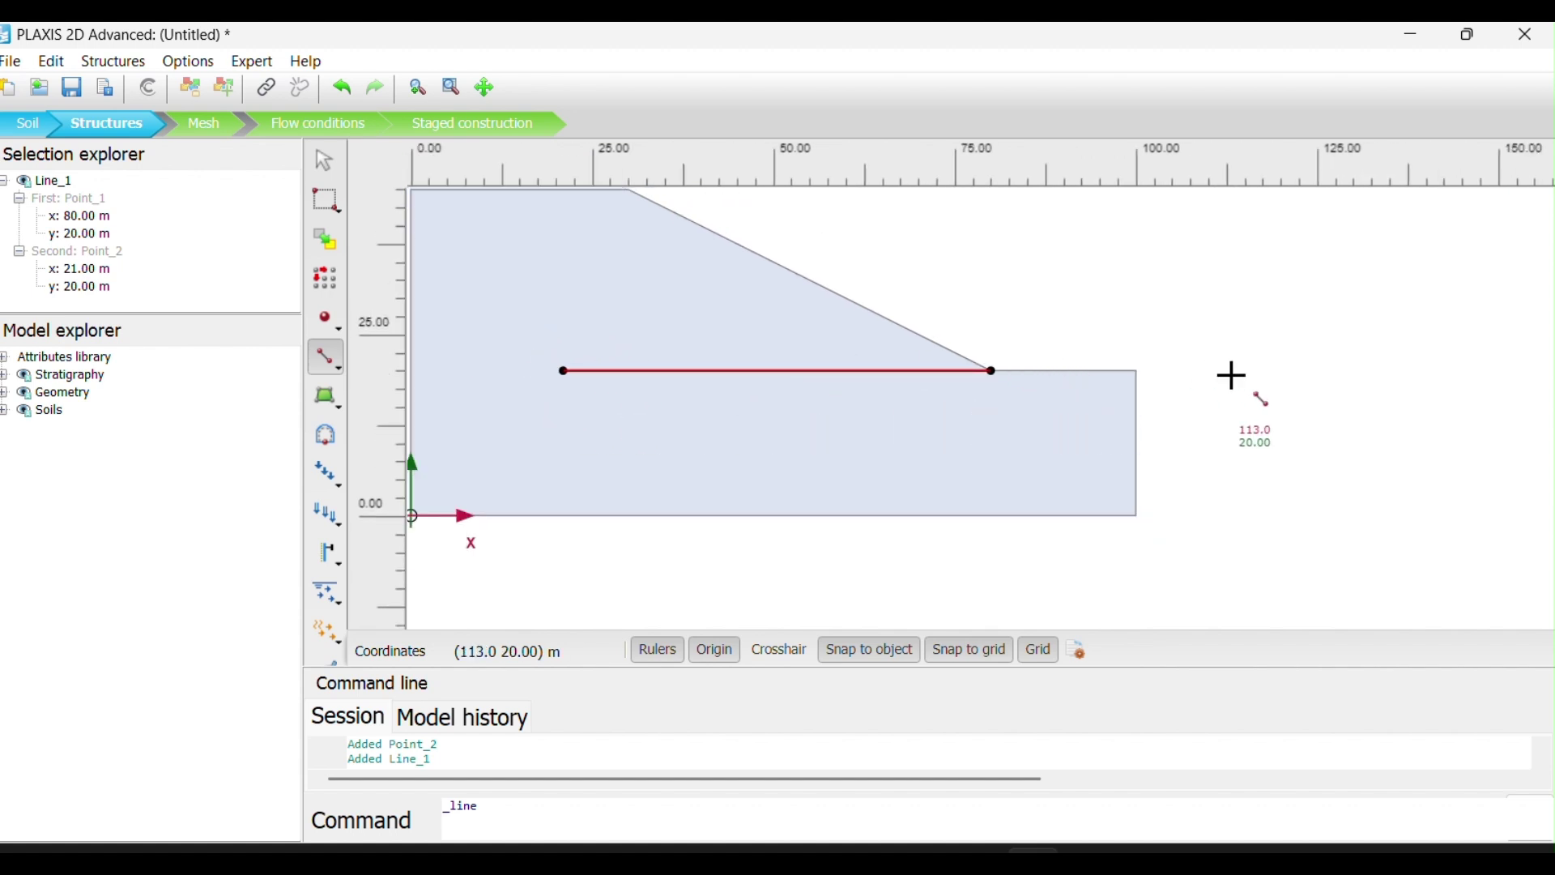
scroll(1256, 381, "down", 1)
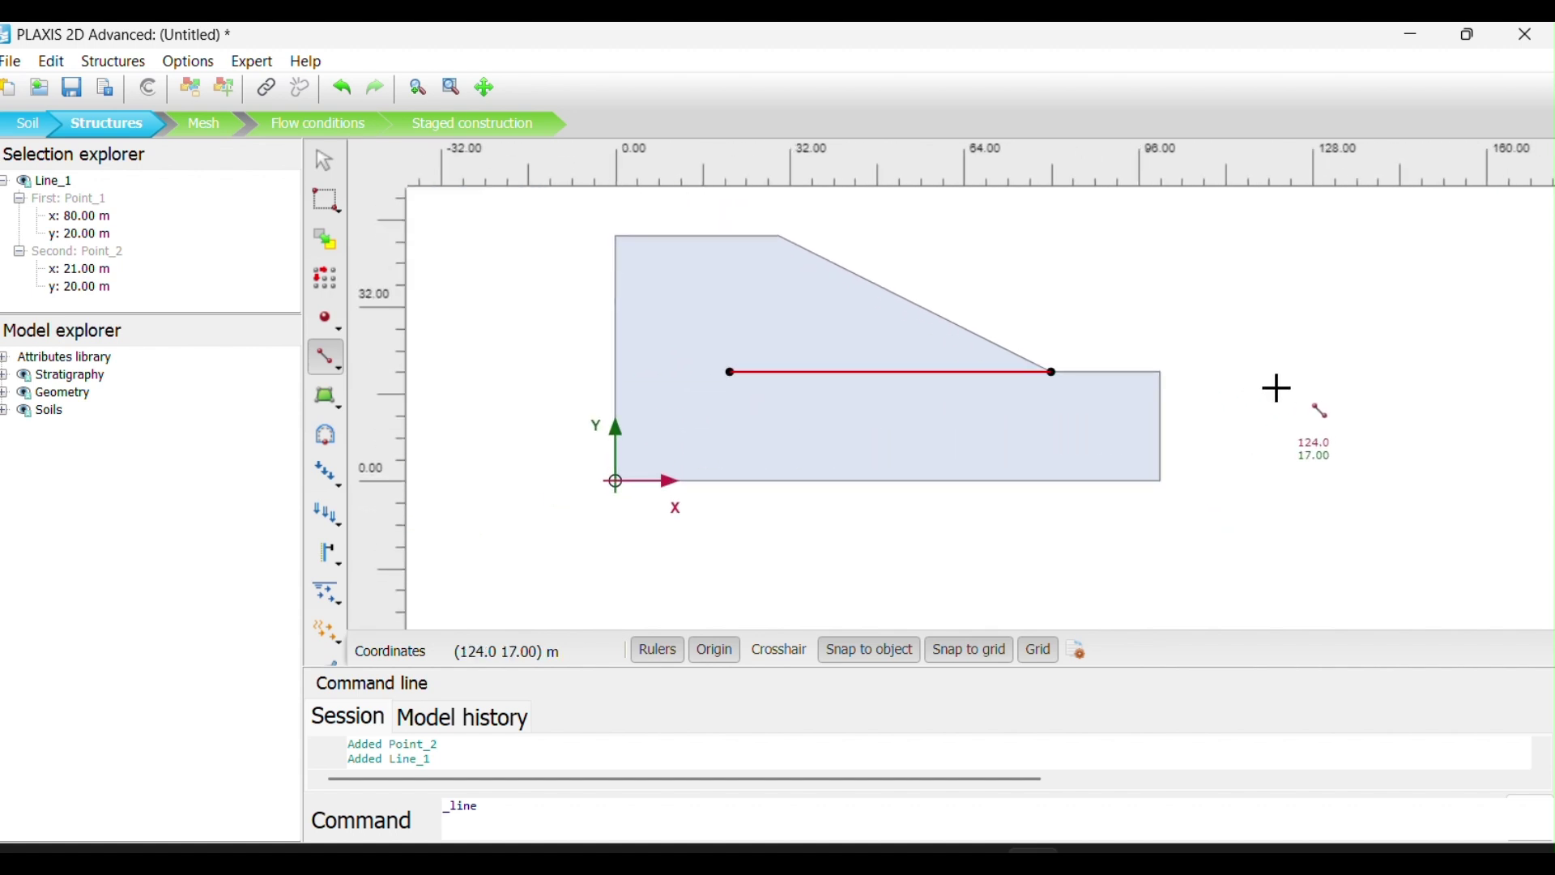
left_click(1053, 372)
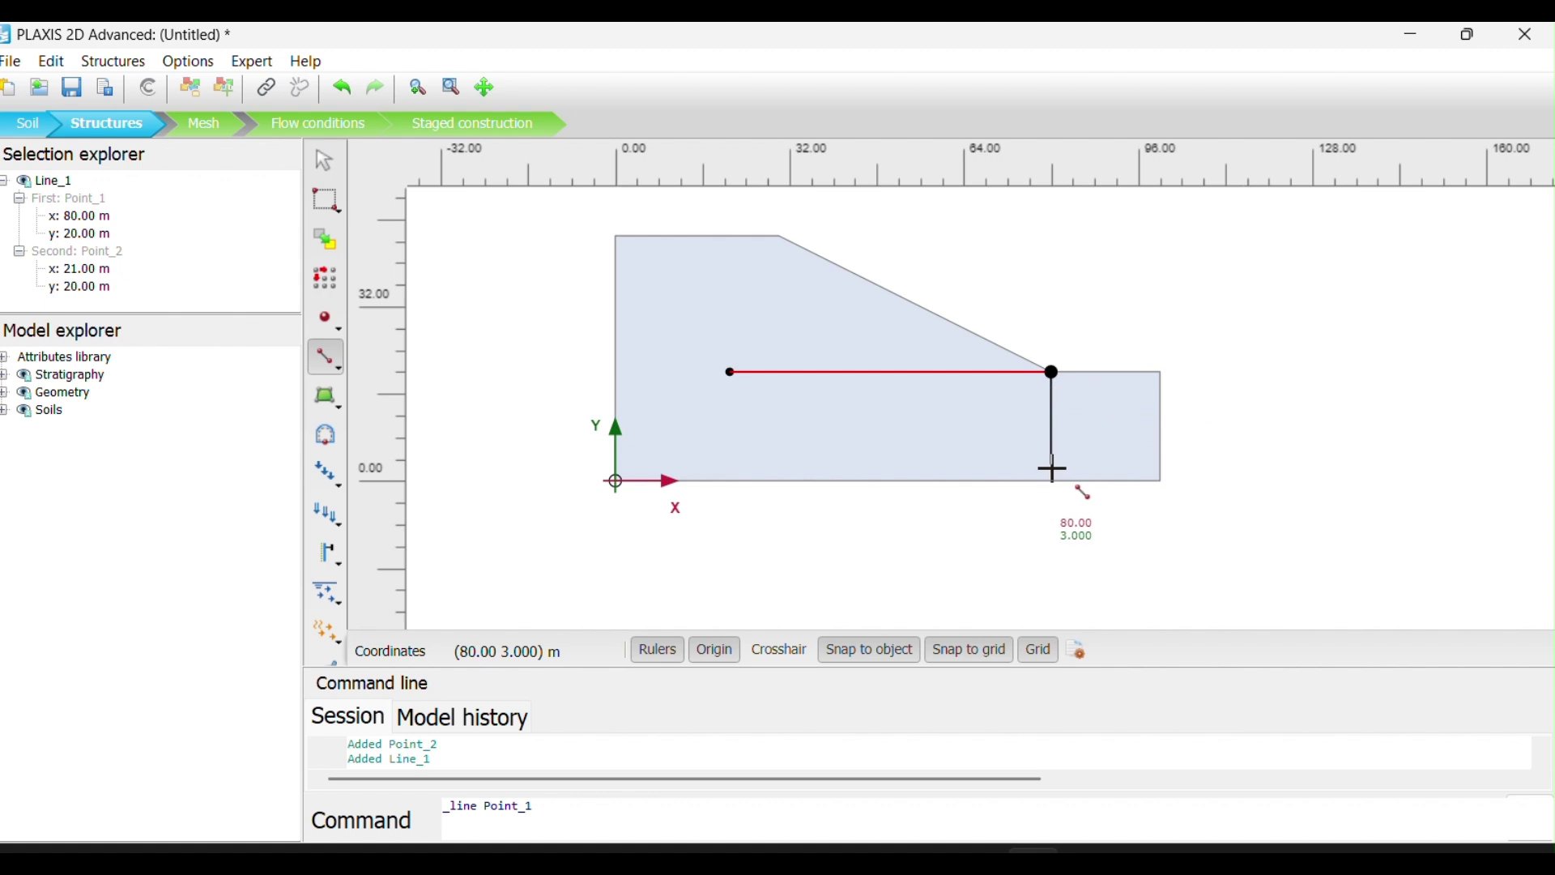
left_click(1053, 468)
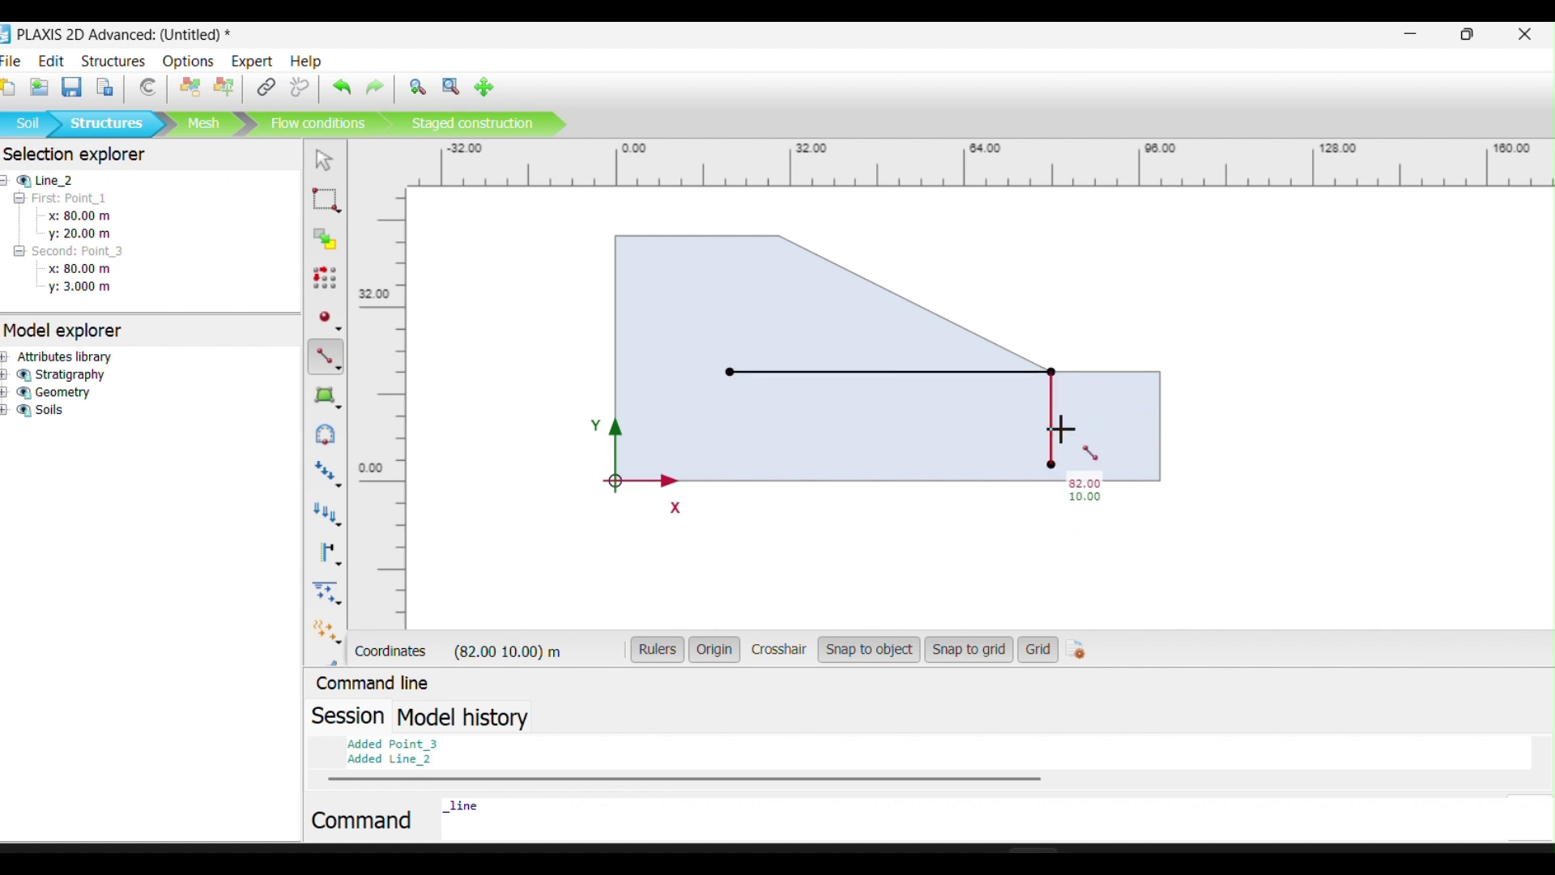
key("Escape")
scroll(1044, 324, "up", 2)
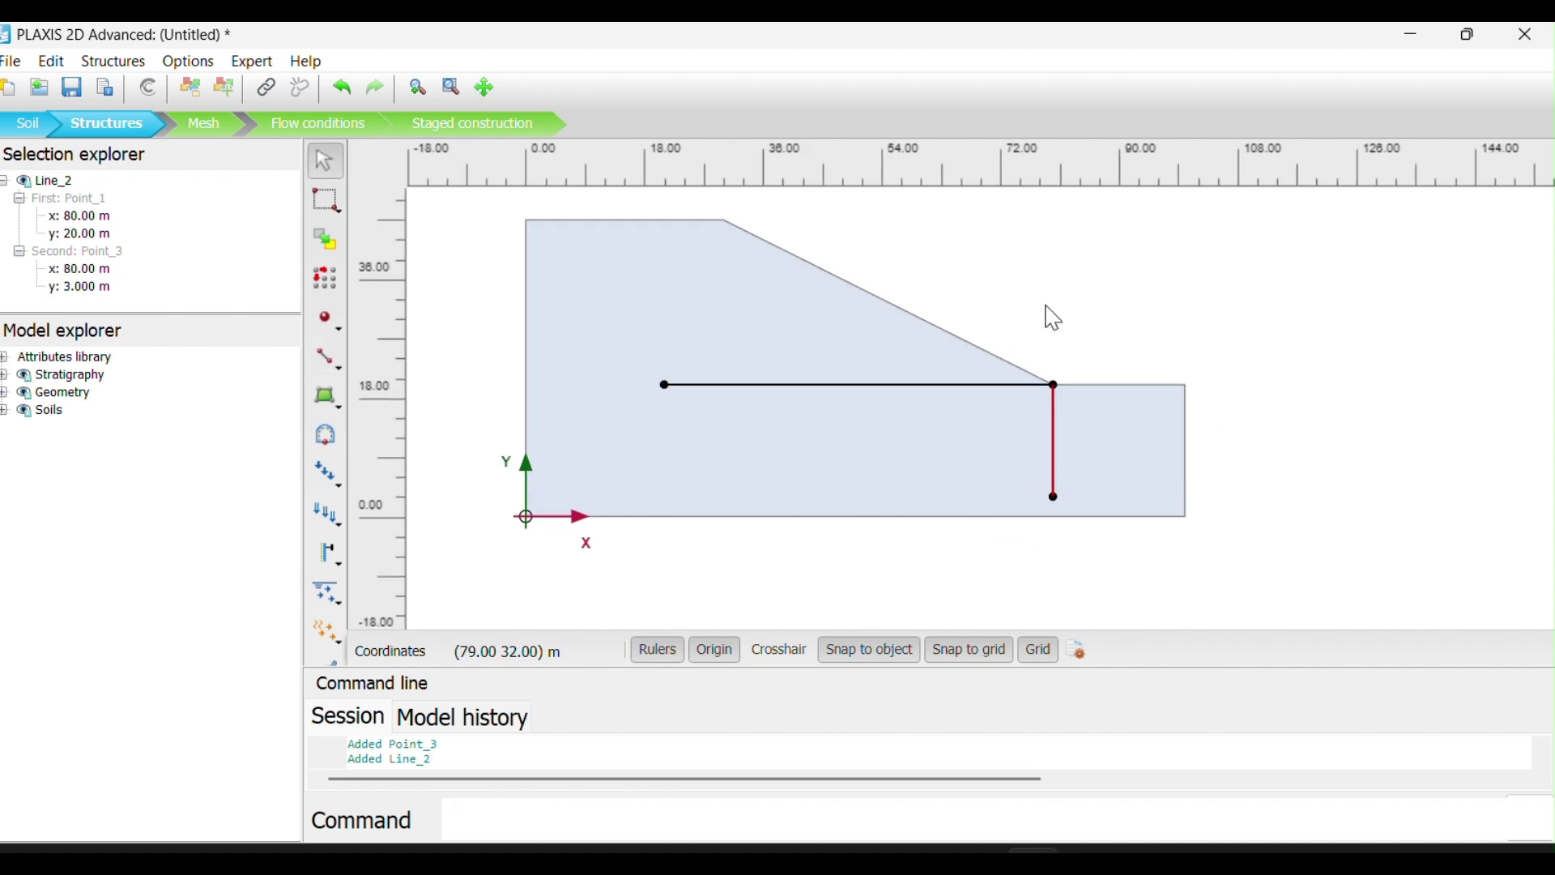
left_click(1048, 316)
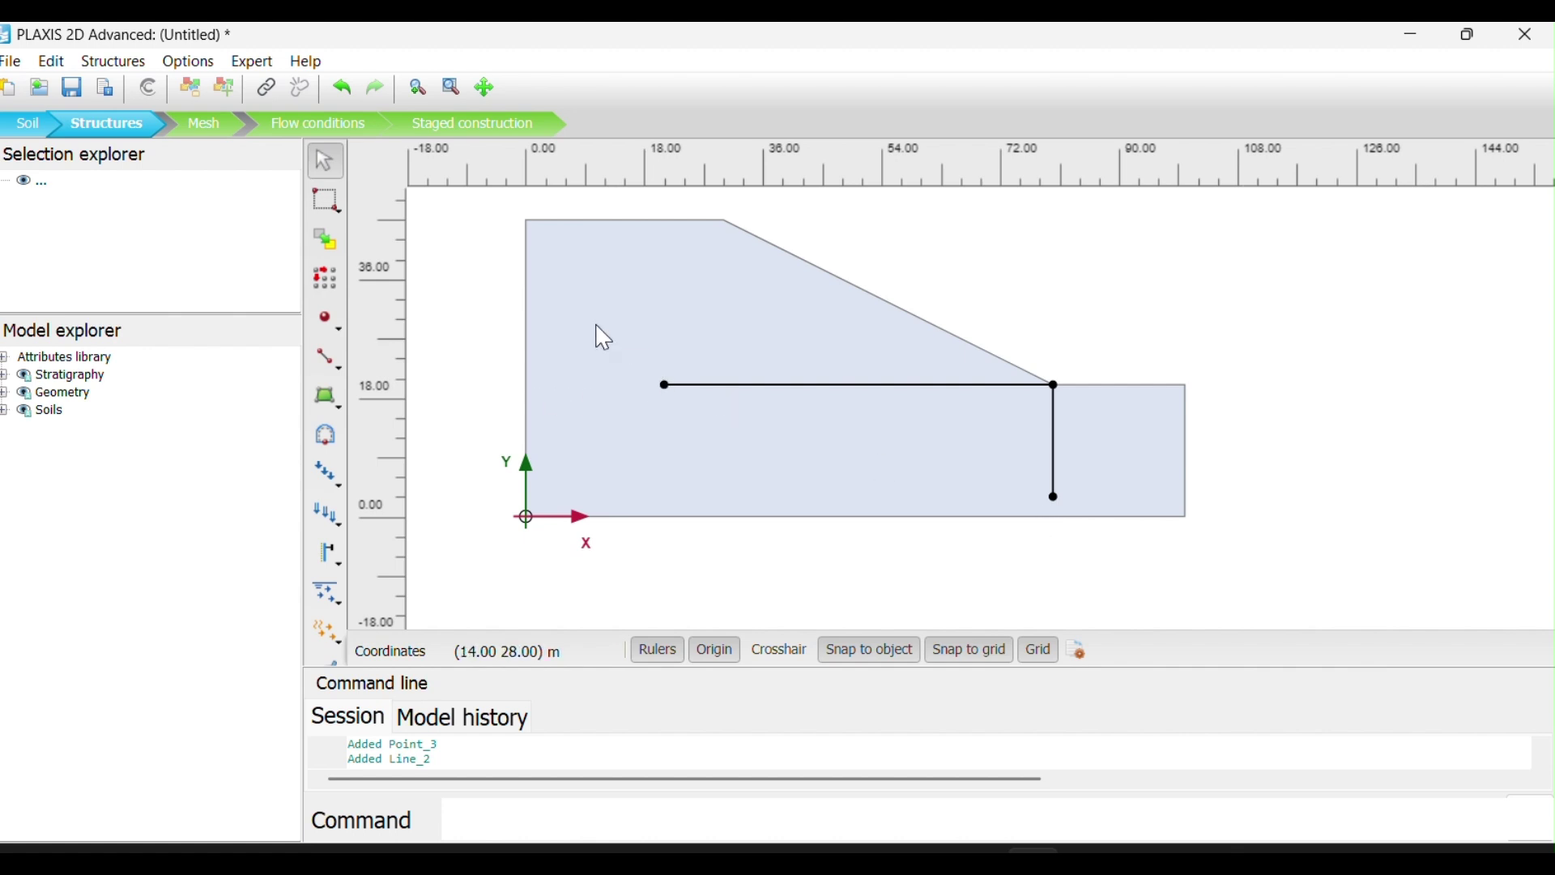
- Extend the horizontal division with a line from (21, 20) to the model's boundary at (0, 20)
left_click(328, 360)
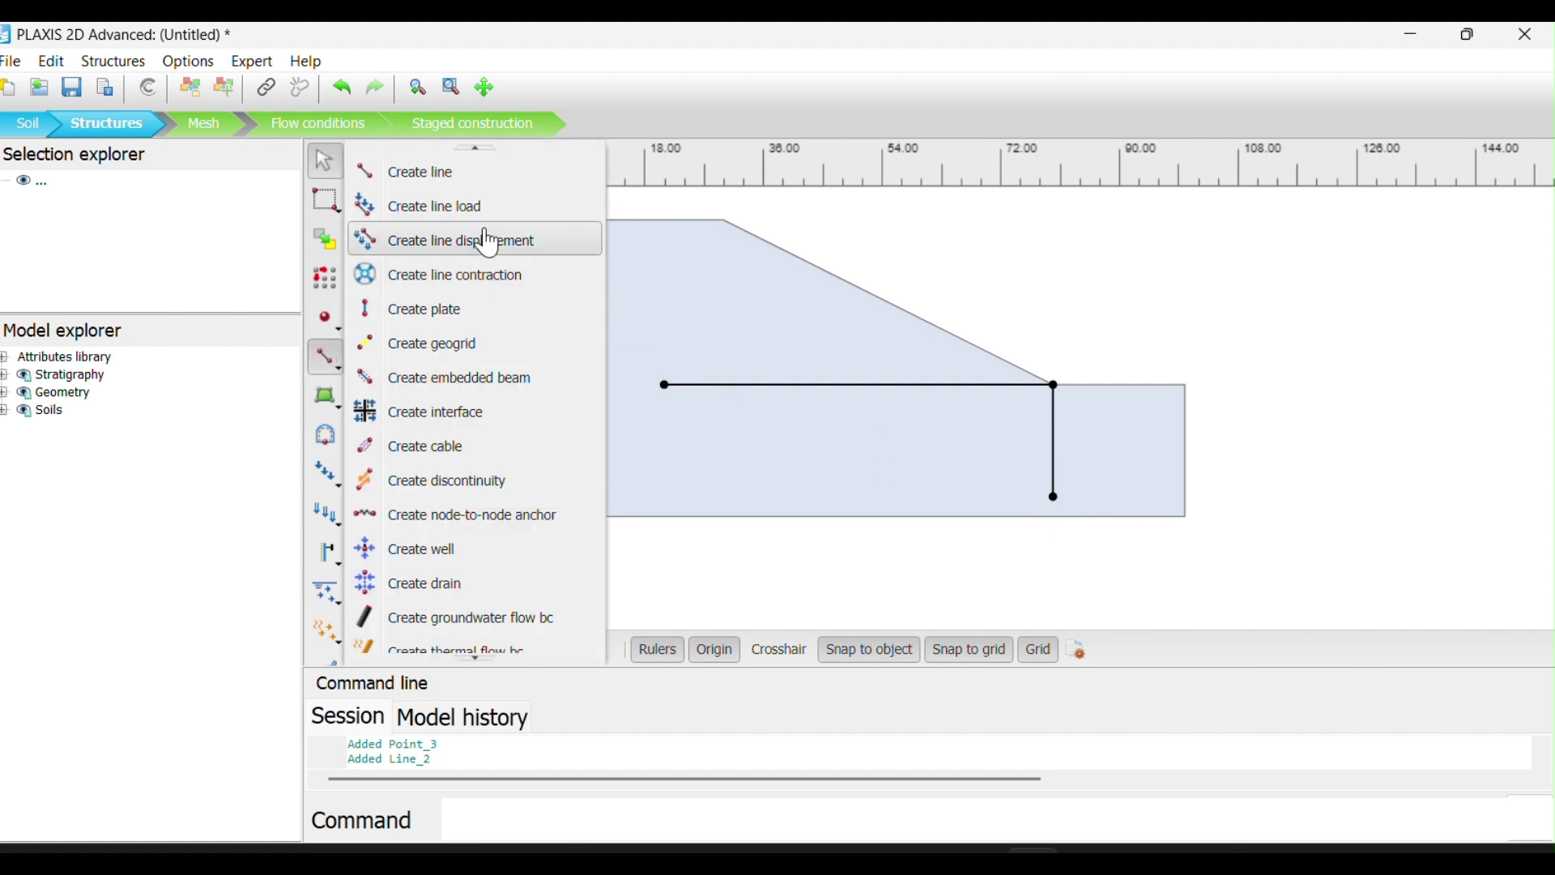
left_click(418, 170)
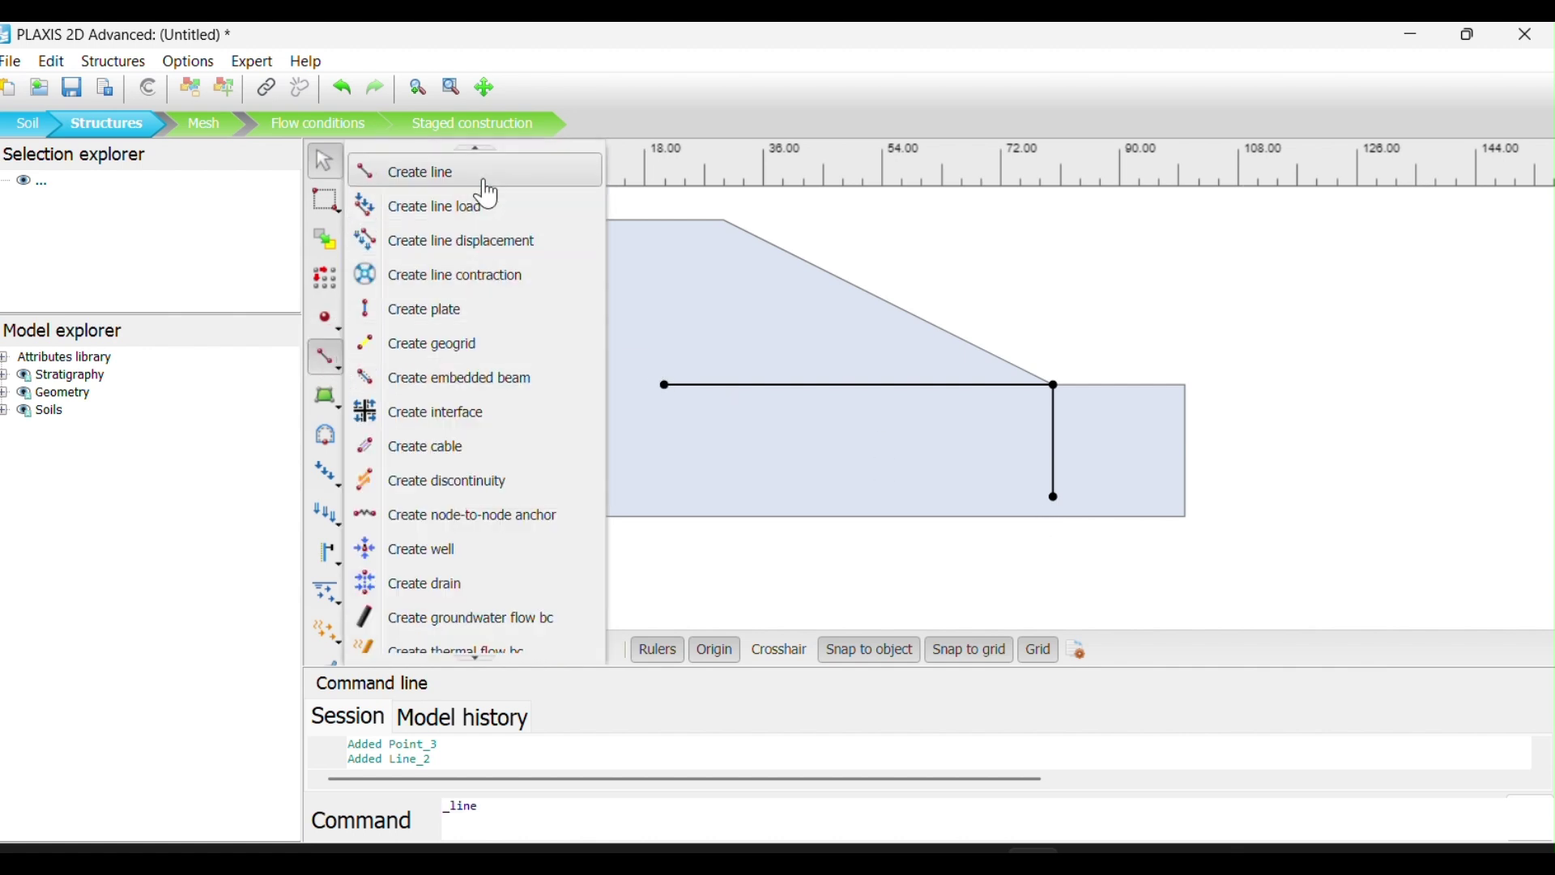
left_click(669, 384)
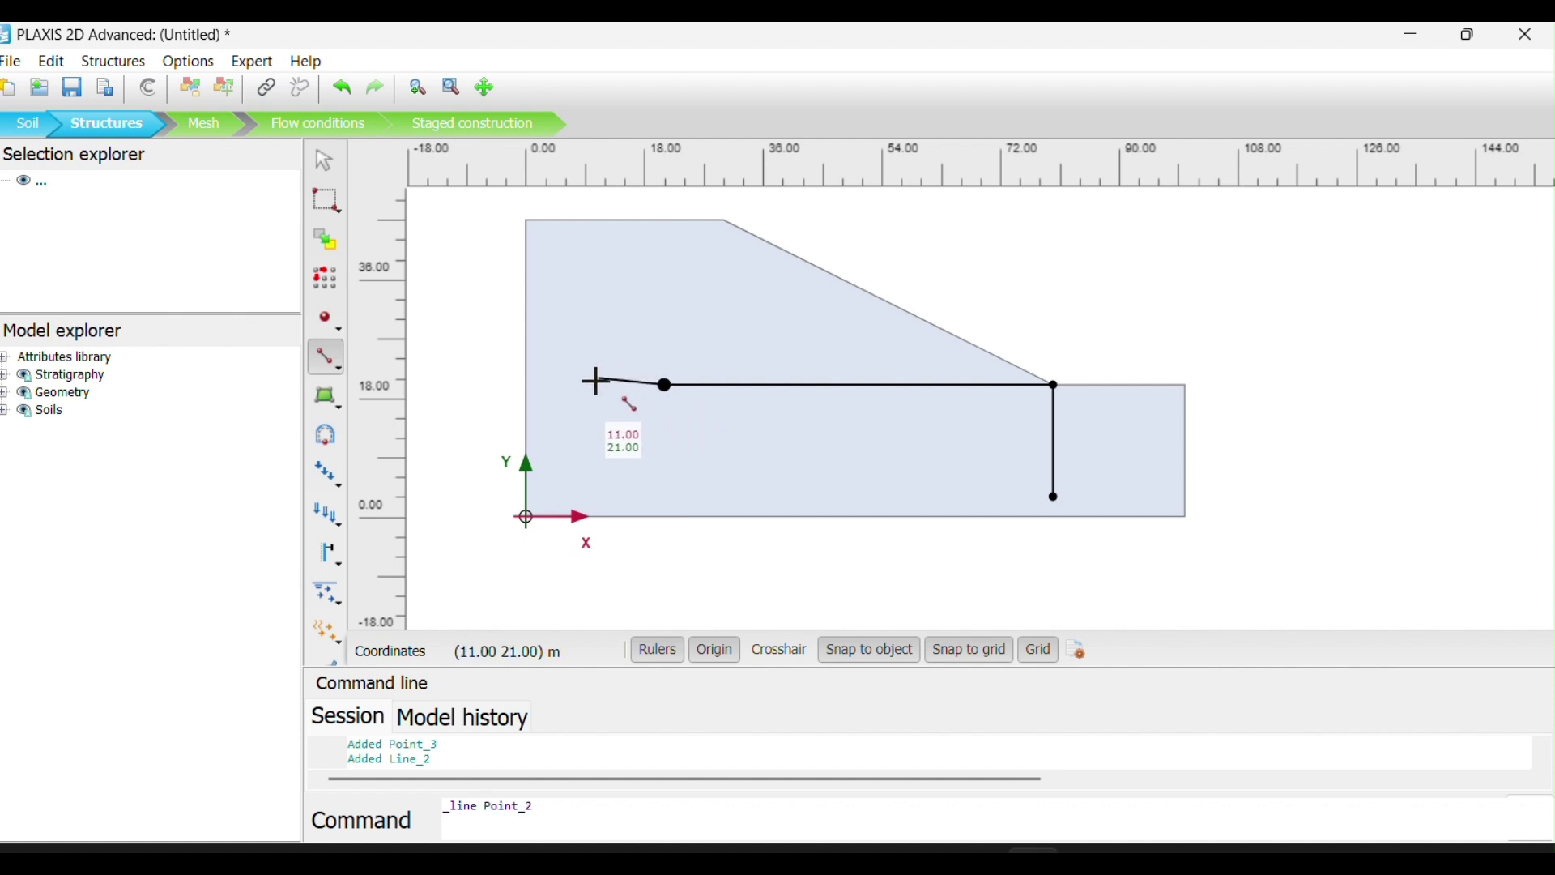
left_click(525, 387)
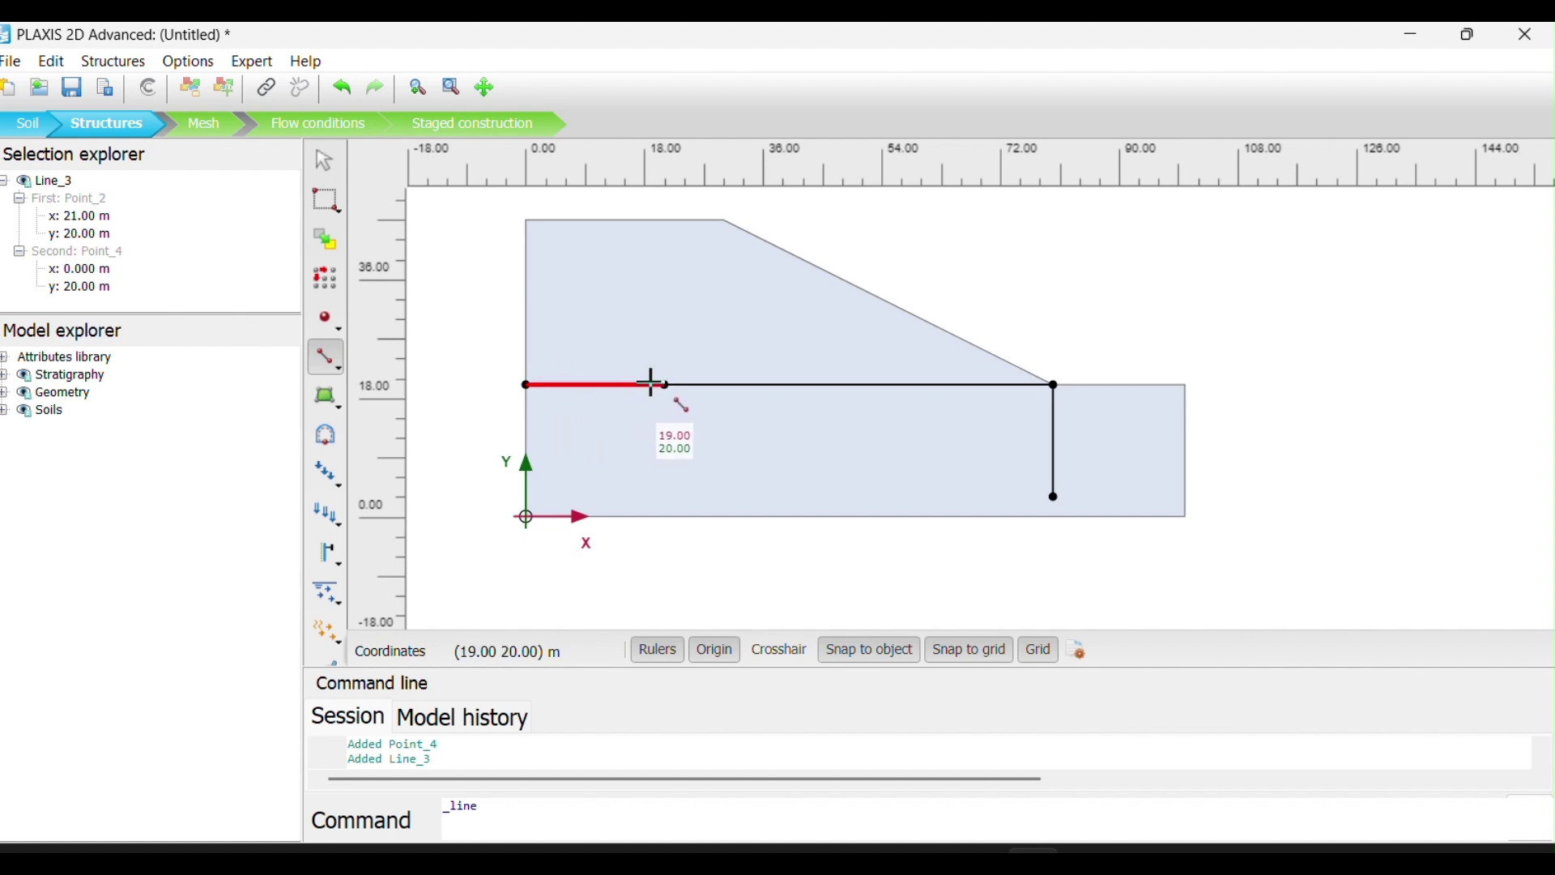
- Delete the vertical line below the slope toe and its leftover end point at (80, 3)
key("Escape")
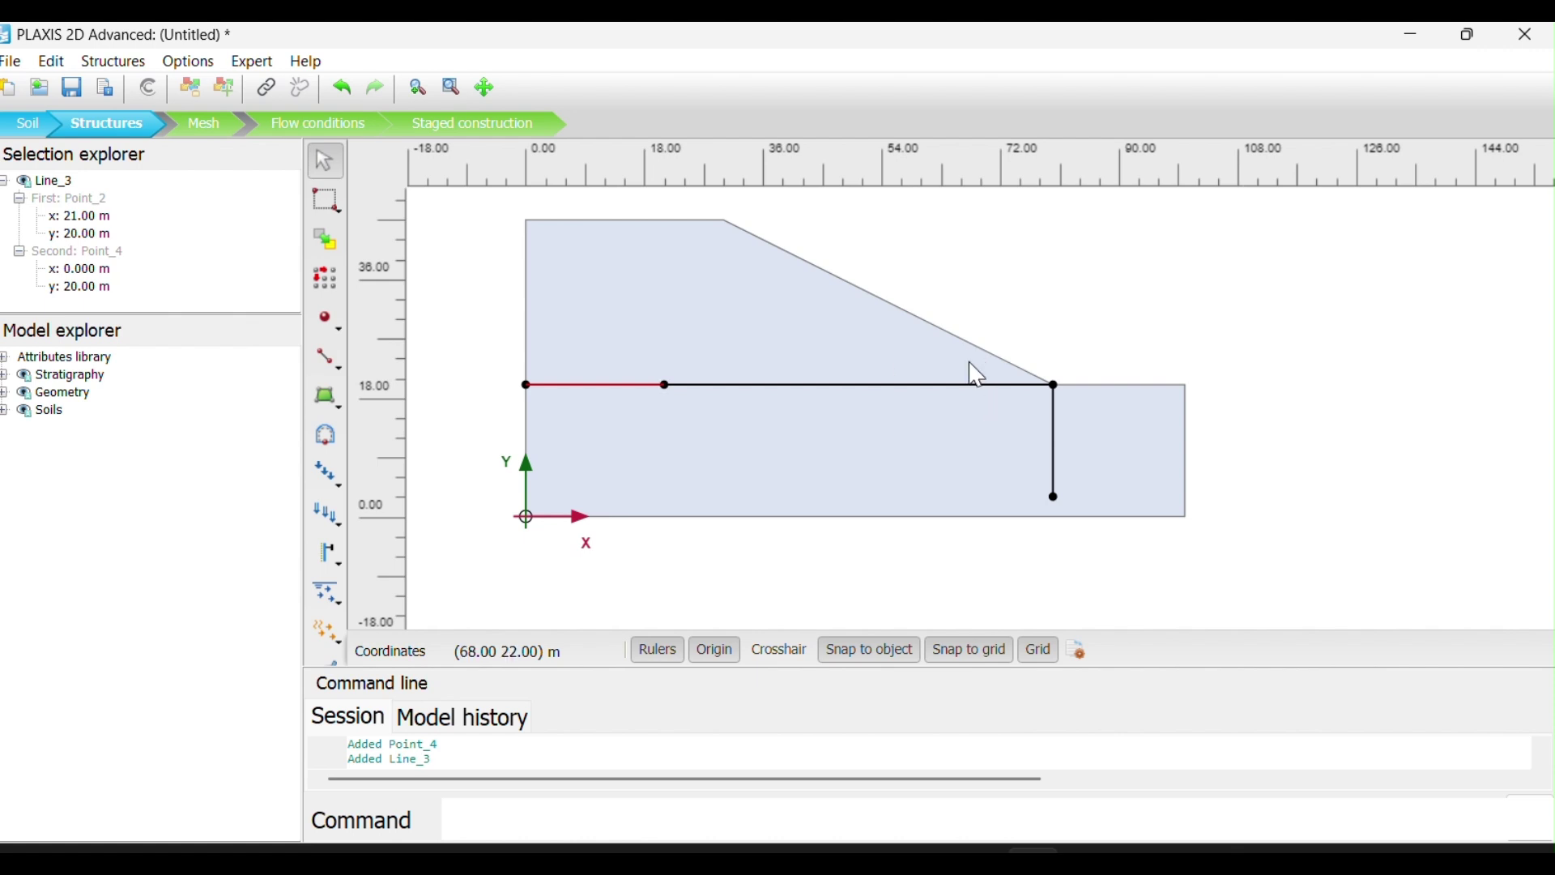
right_click(1064, 448)
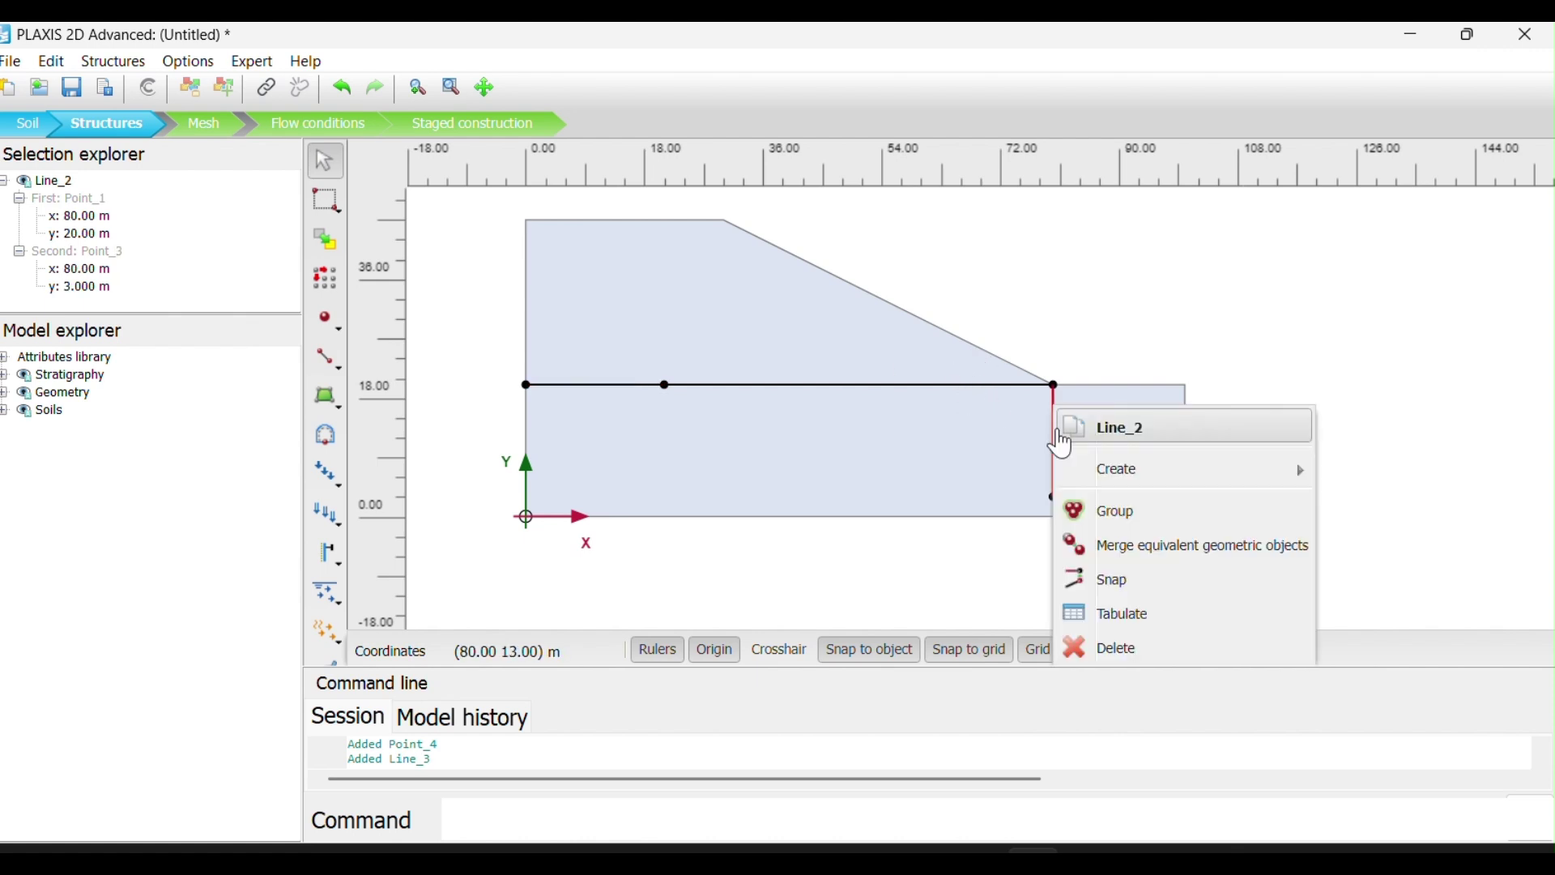
left_click(1172, 653)
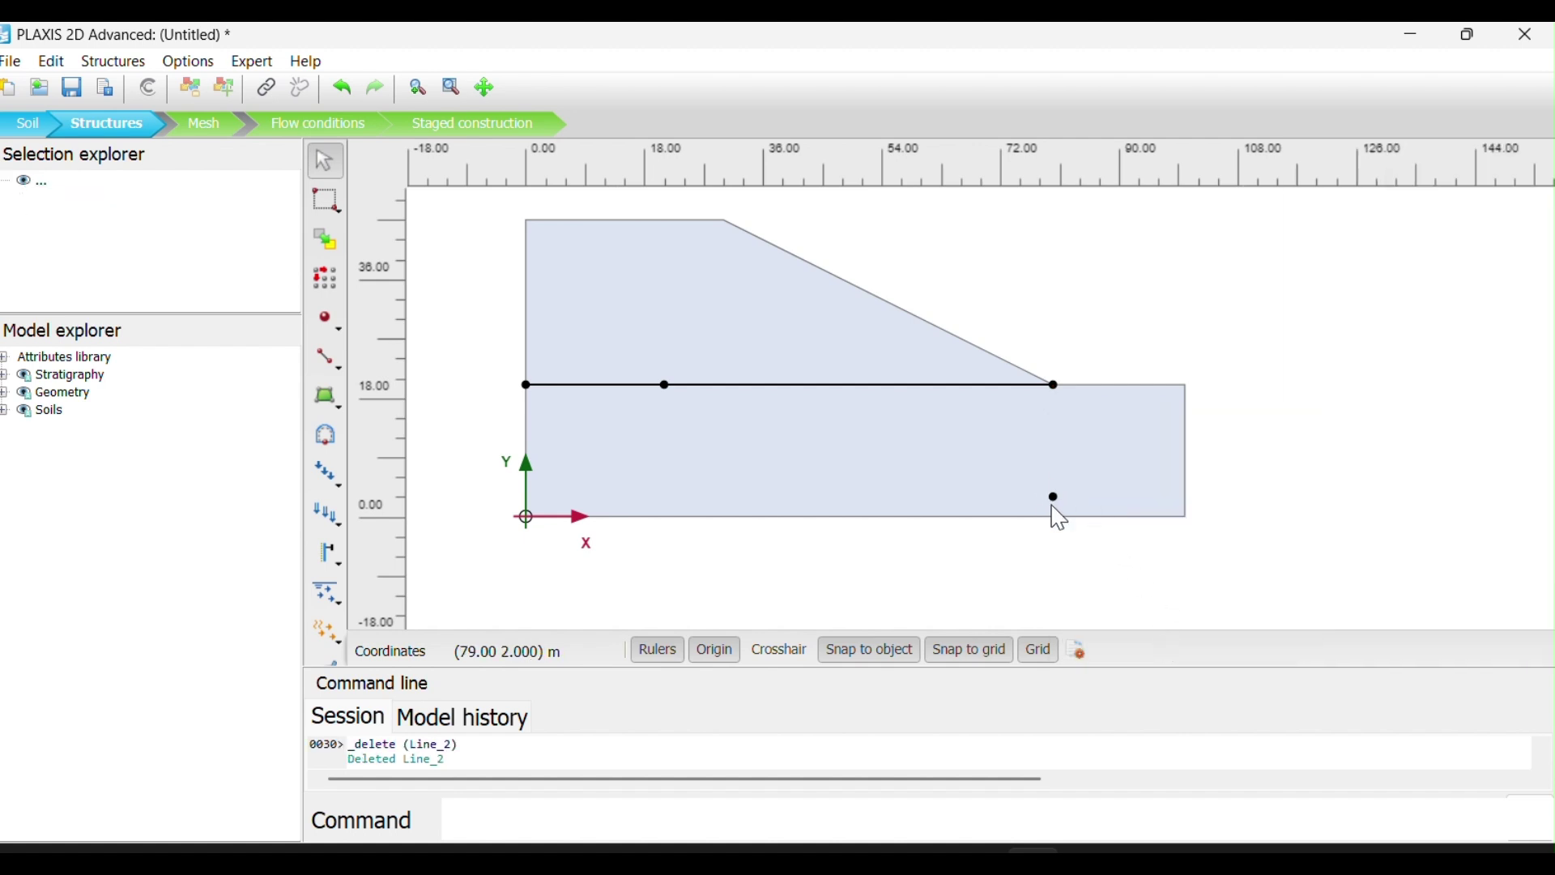
left_click(1056, 500)
right_click(1055, 501)
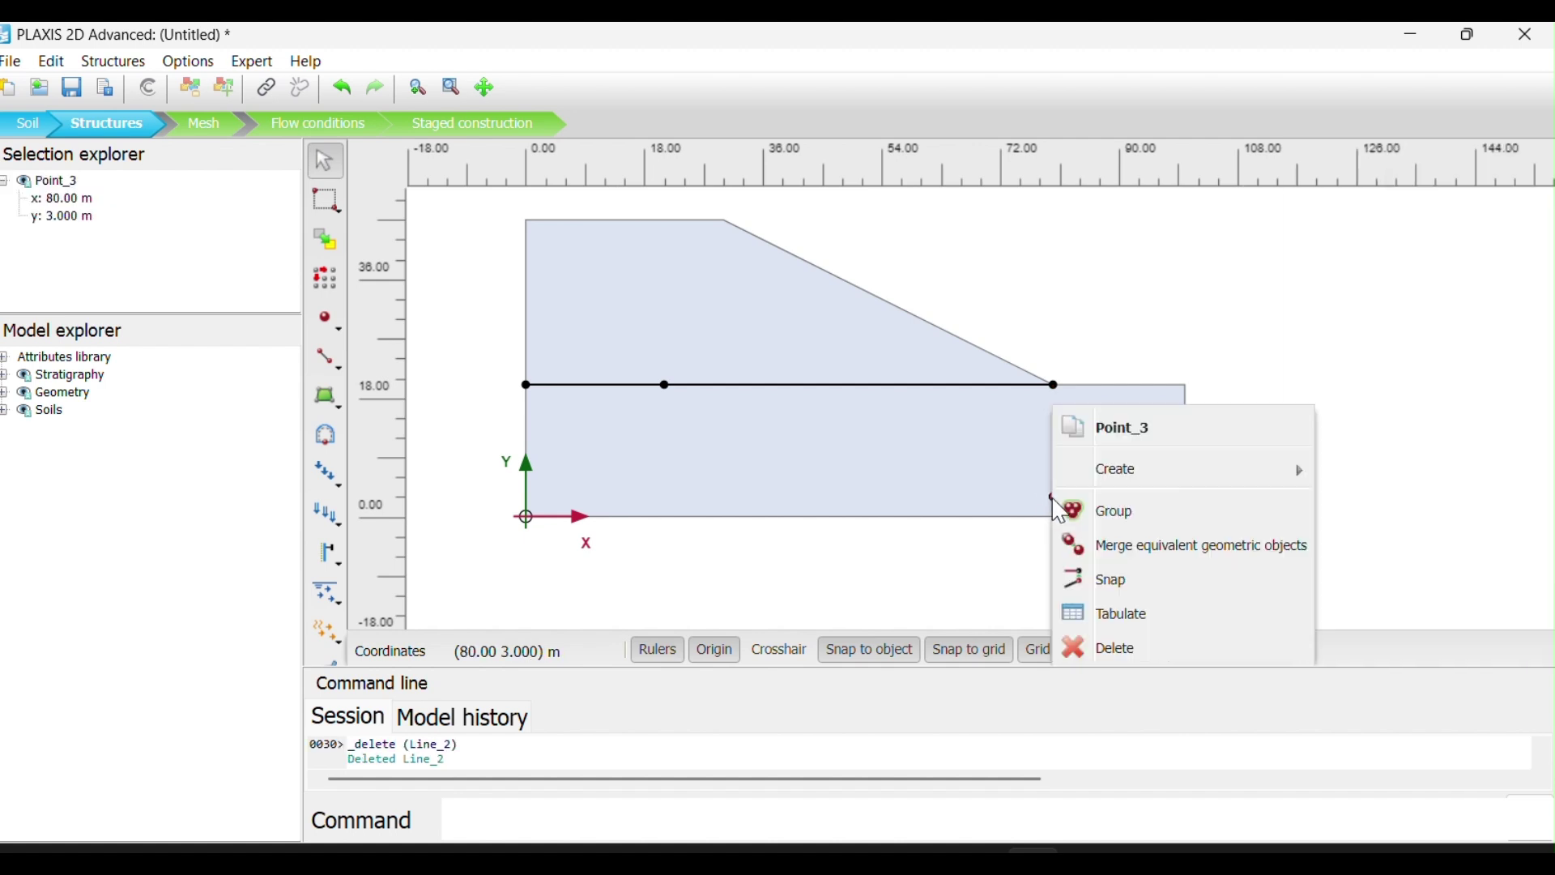
left_click(1167, 658)
- Delete the horizontal line between (80, 20) and (21, 20), along with the leftover point at the slope toe
left_click(944, 389)
right_click(946, 387)
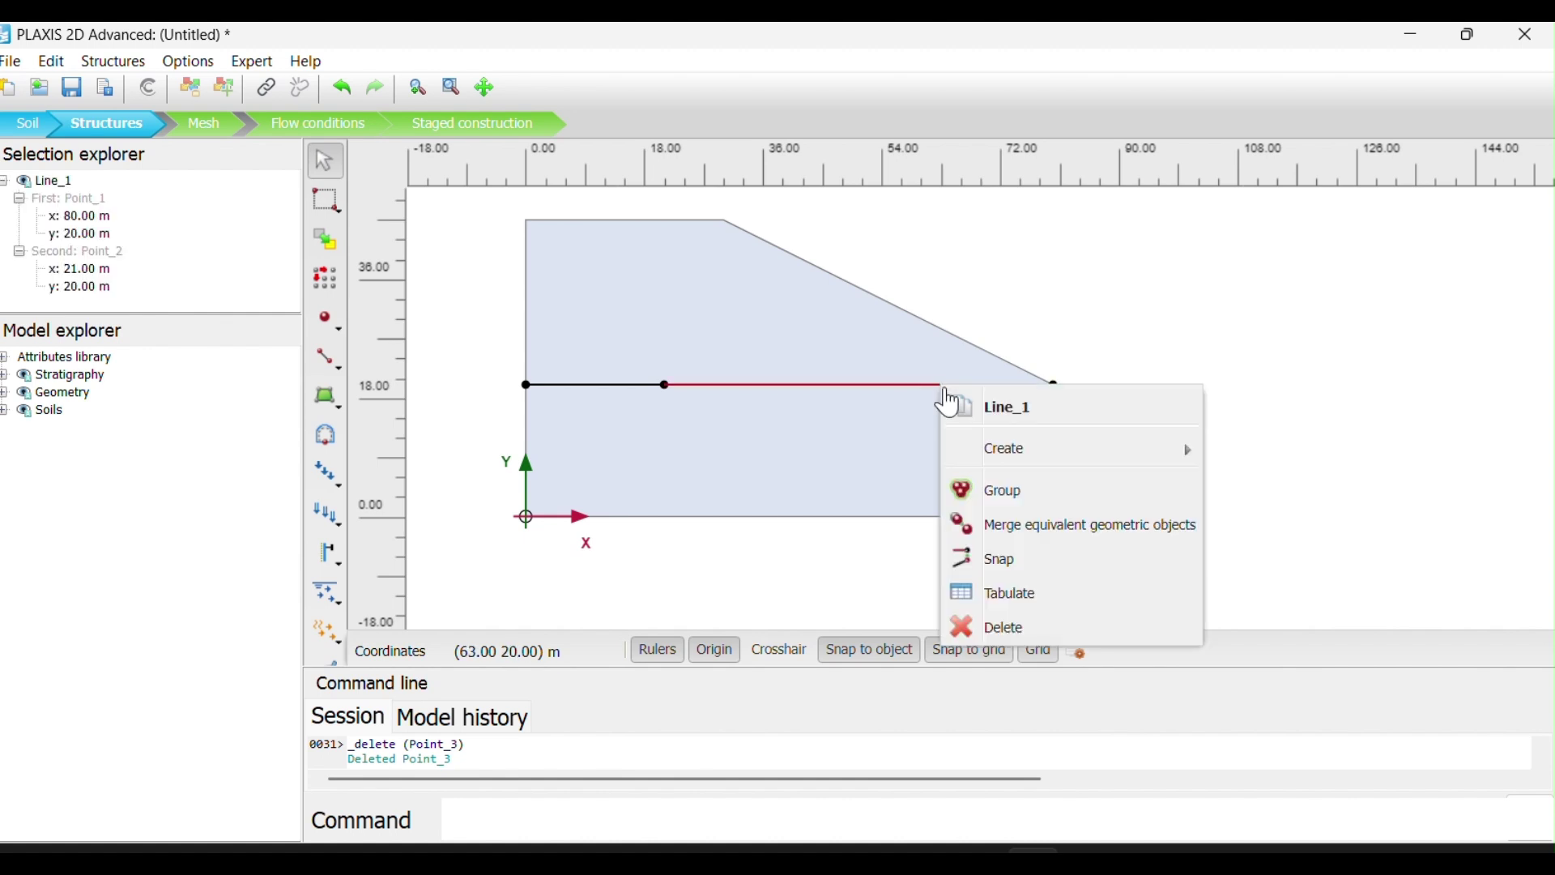
left_click(1049, 627)
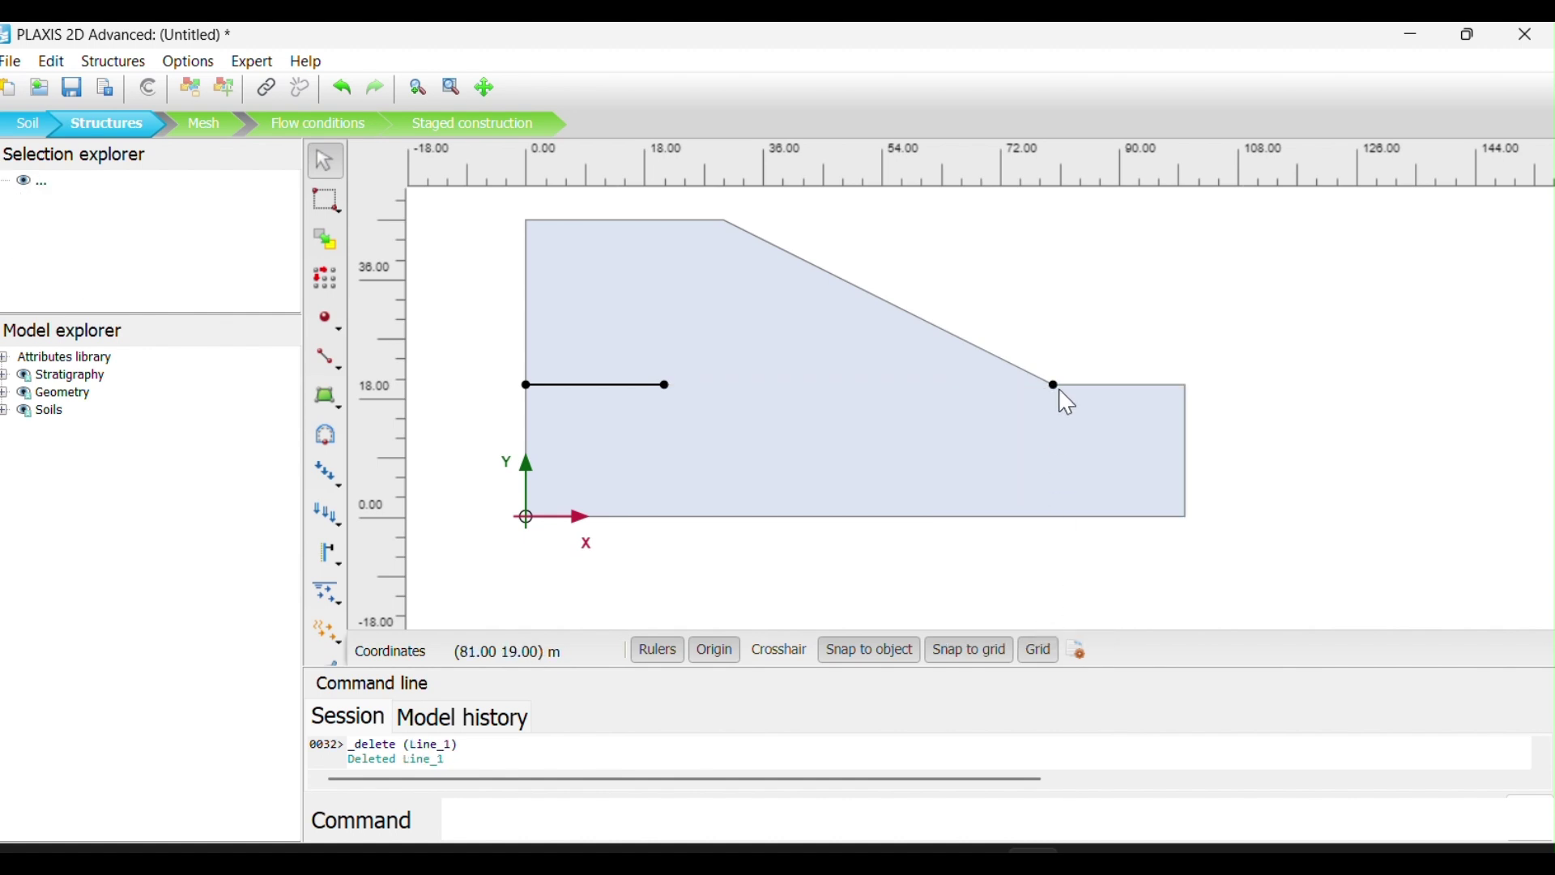
left_click(1055, 386)
right_click(1056, 386)
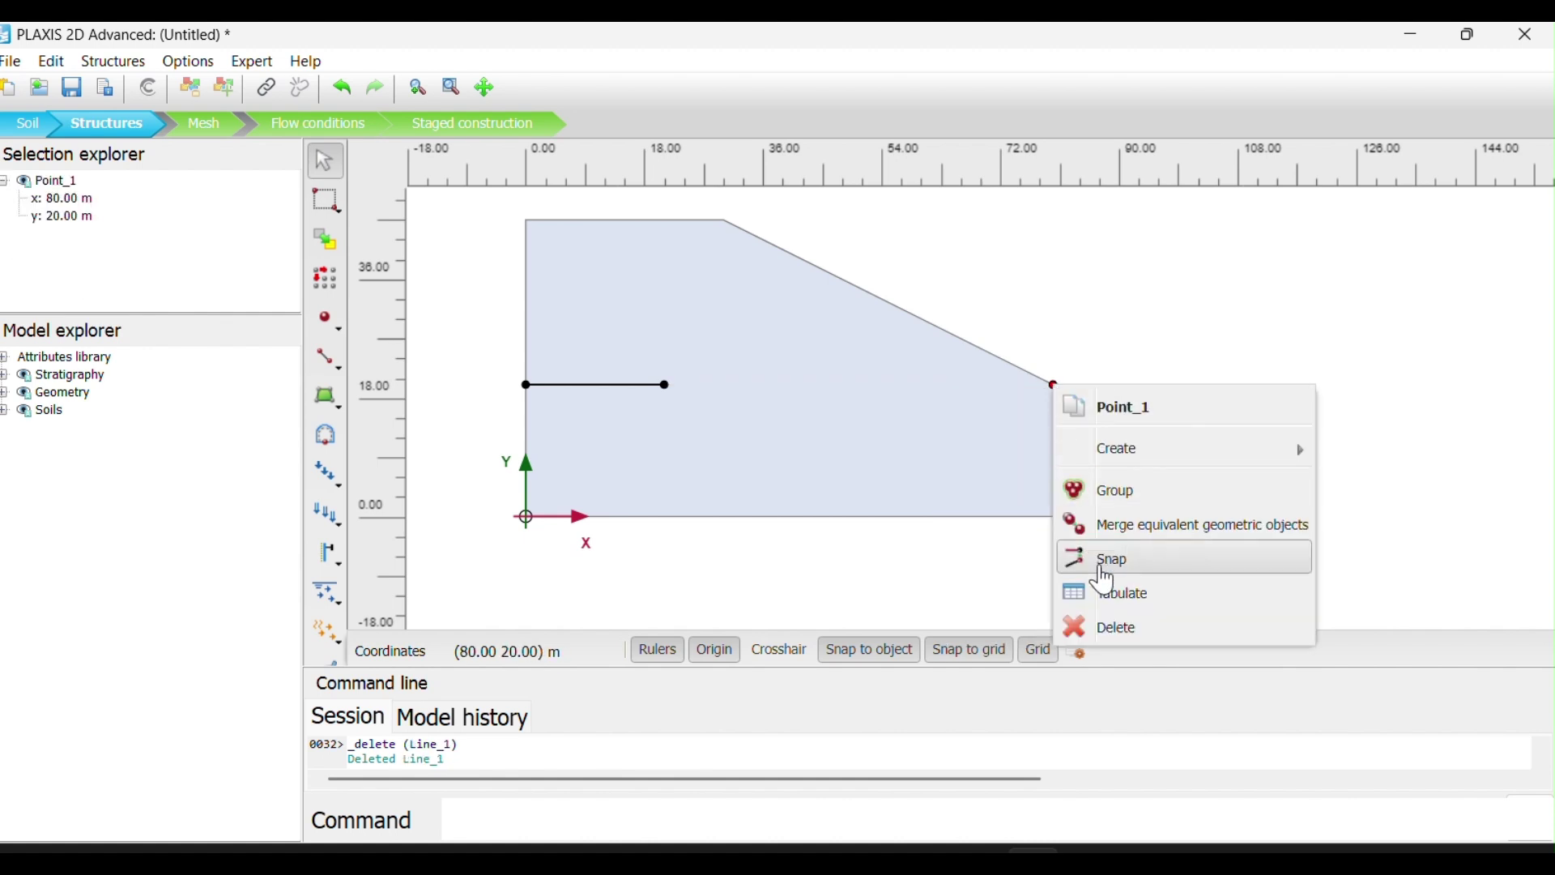
left_click(1108, 627)
- Delete the remaining horizontal line from (21, 20) to (0, 20) and both of its end points
left_click(608, 395)
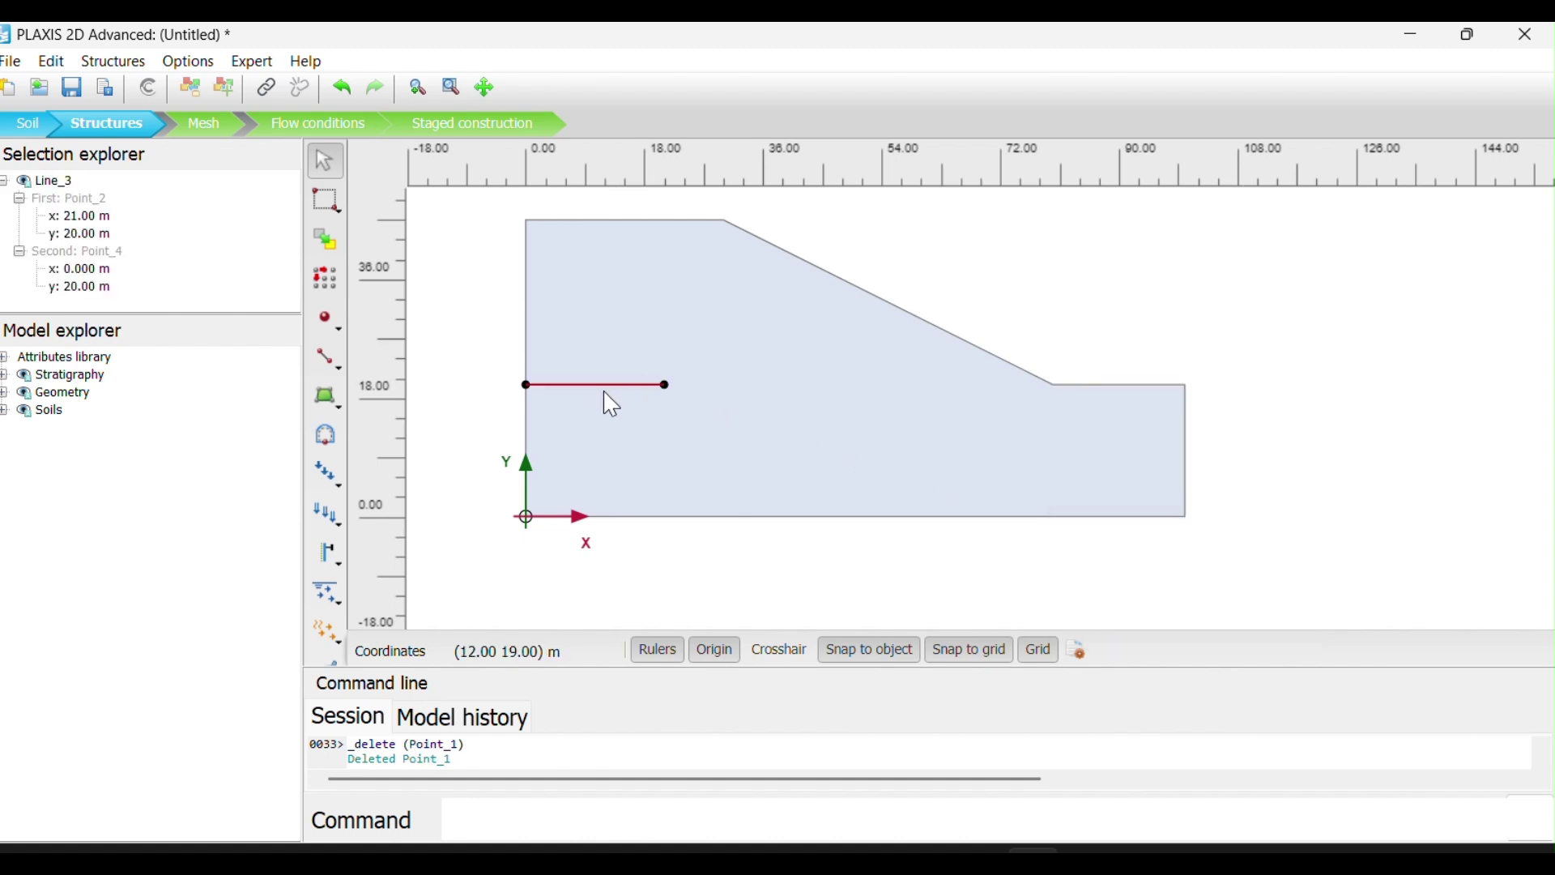
right_click(611, 402)
left_click(750, 629)
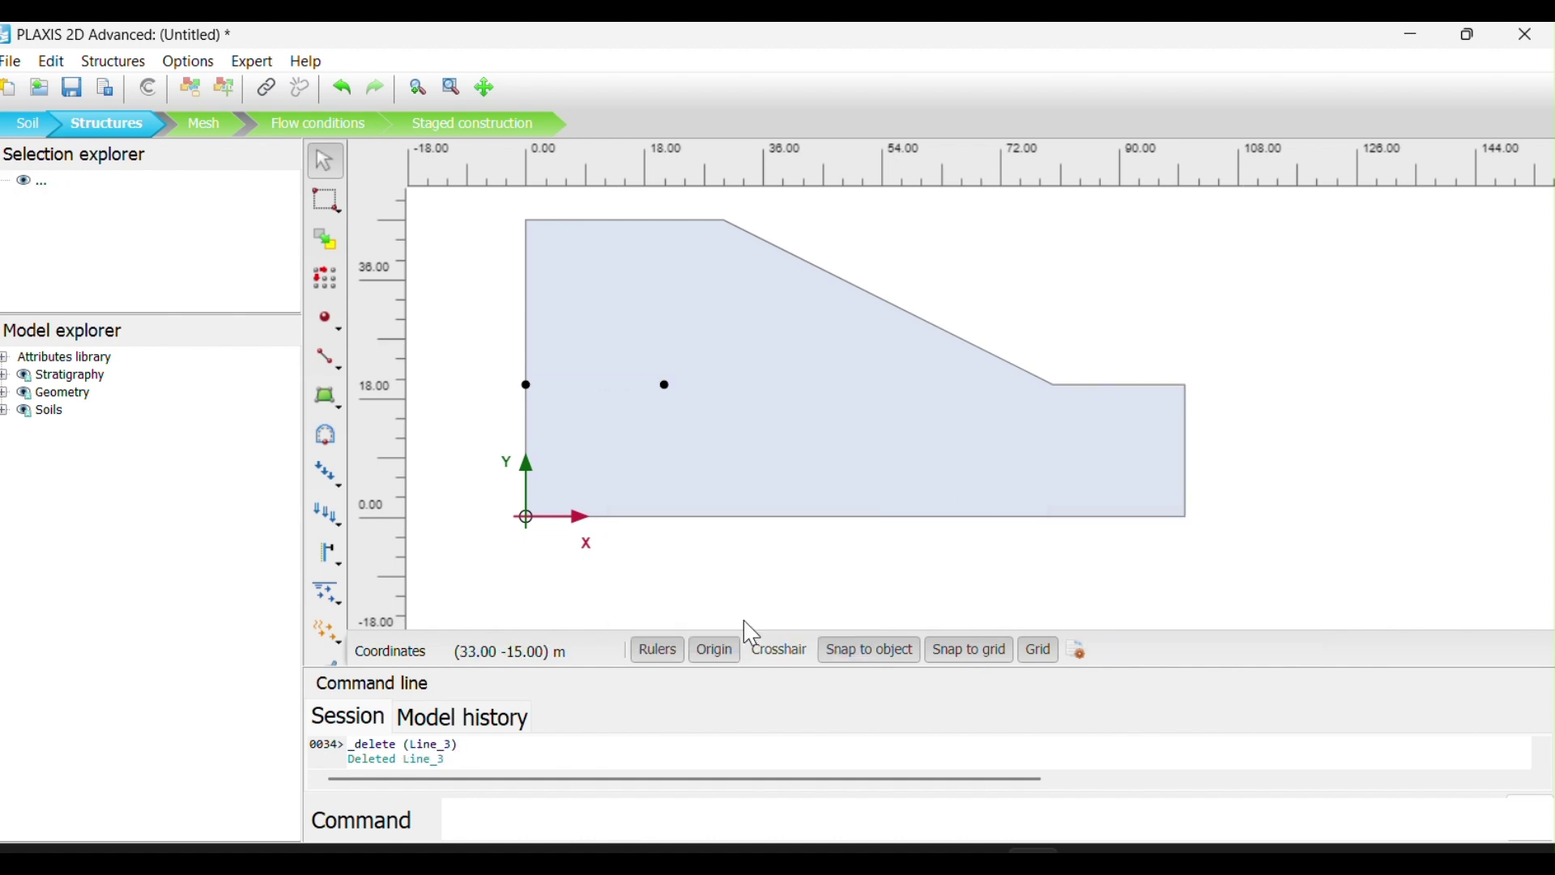
left_click(666, 386)
right_click(666, 387)
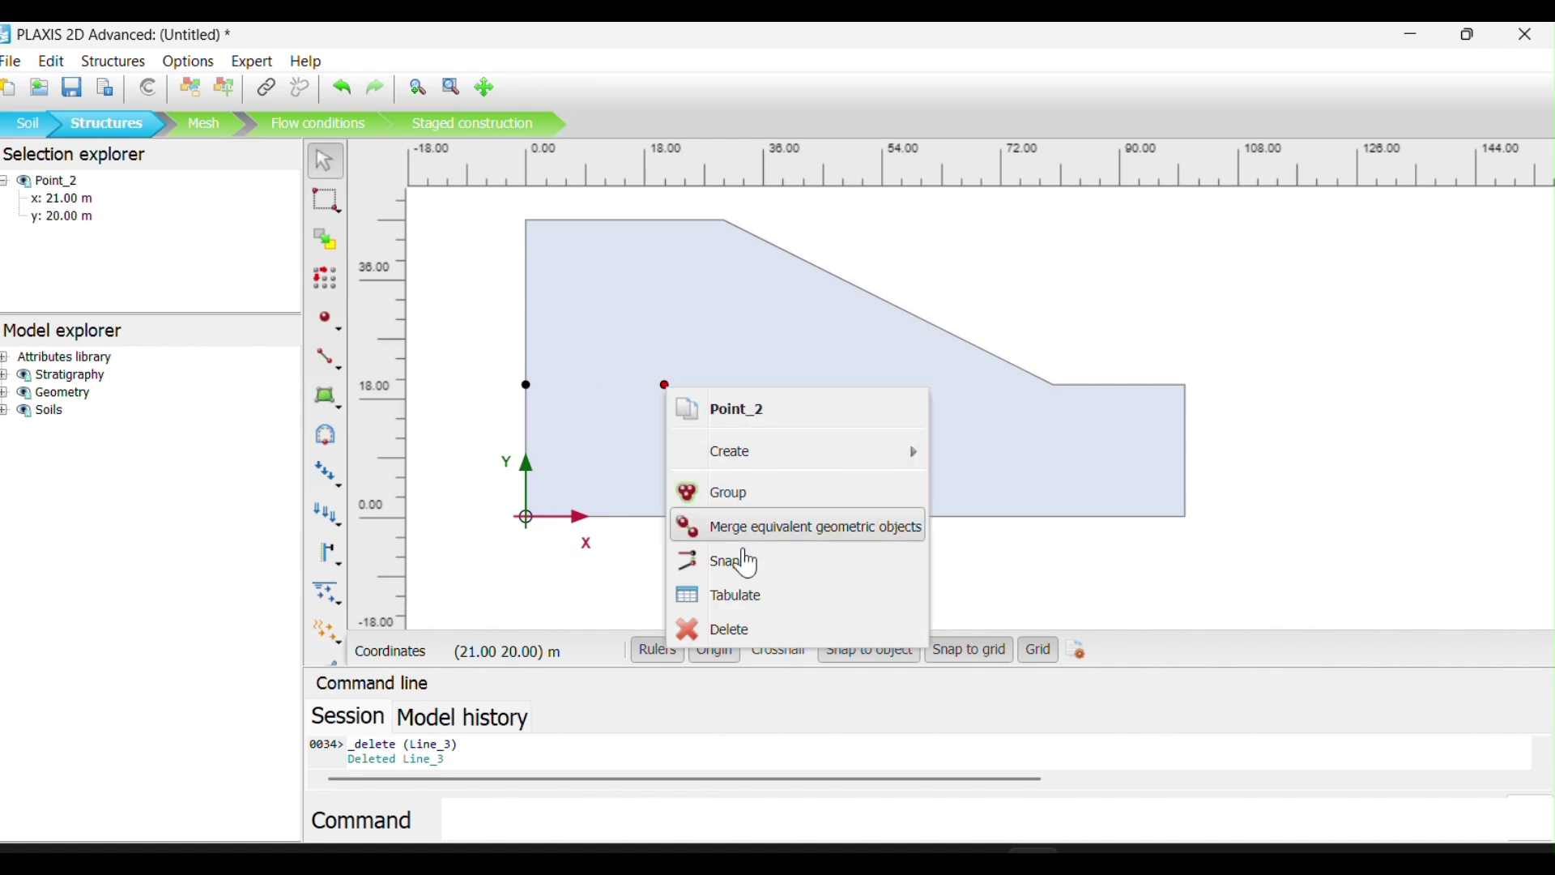
left_click(748, 634)
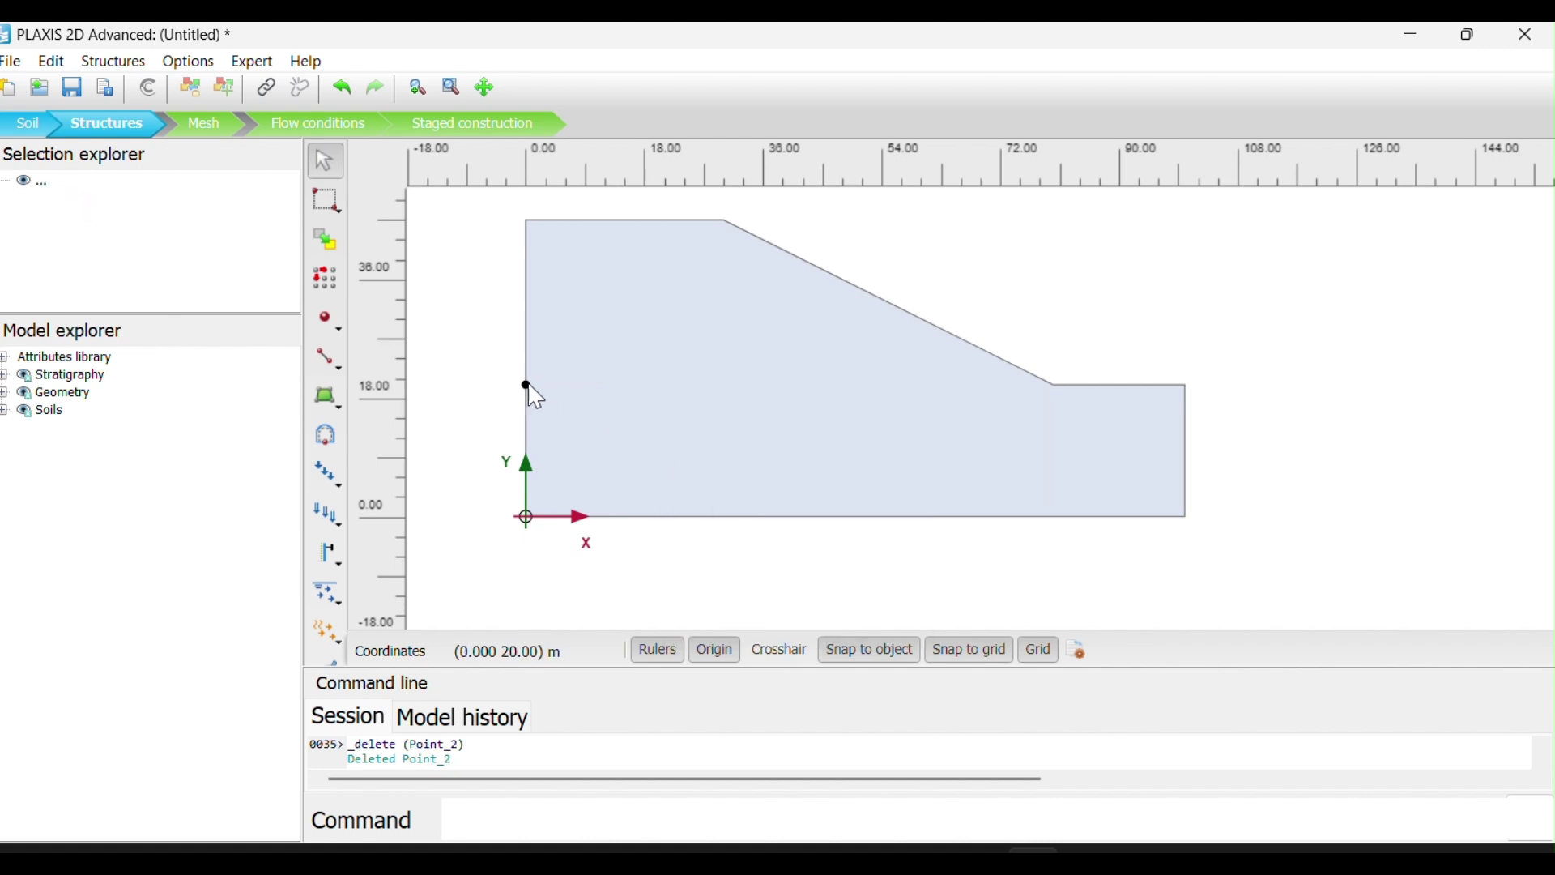
left_click(528, 385)
right_click(528, 386)
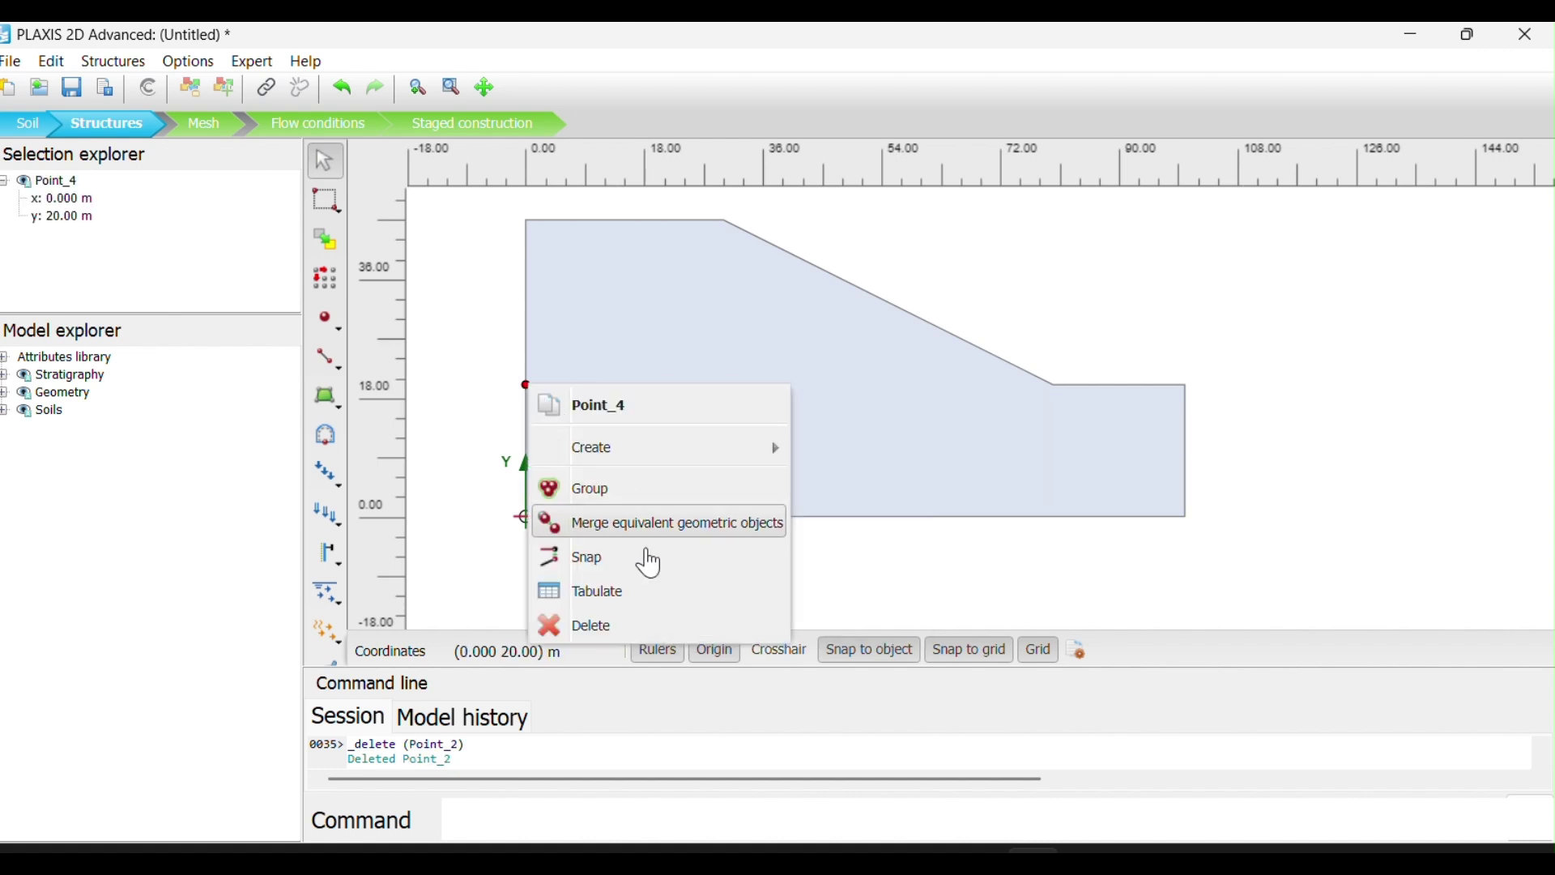
left_click(662, 628)
scroll(747, 340, "down", 2)
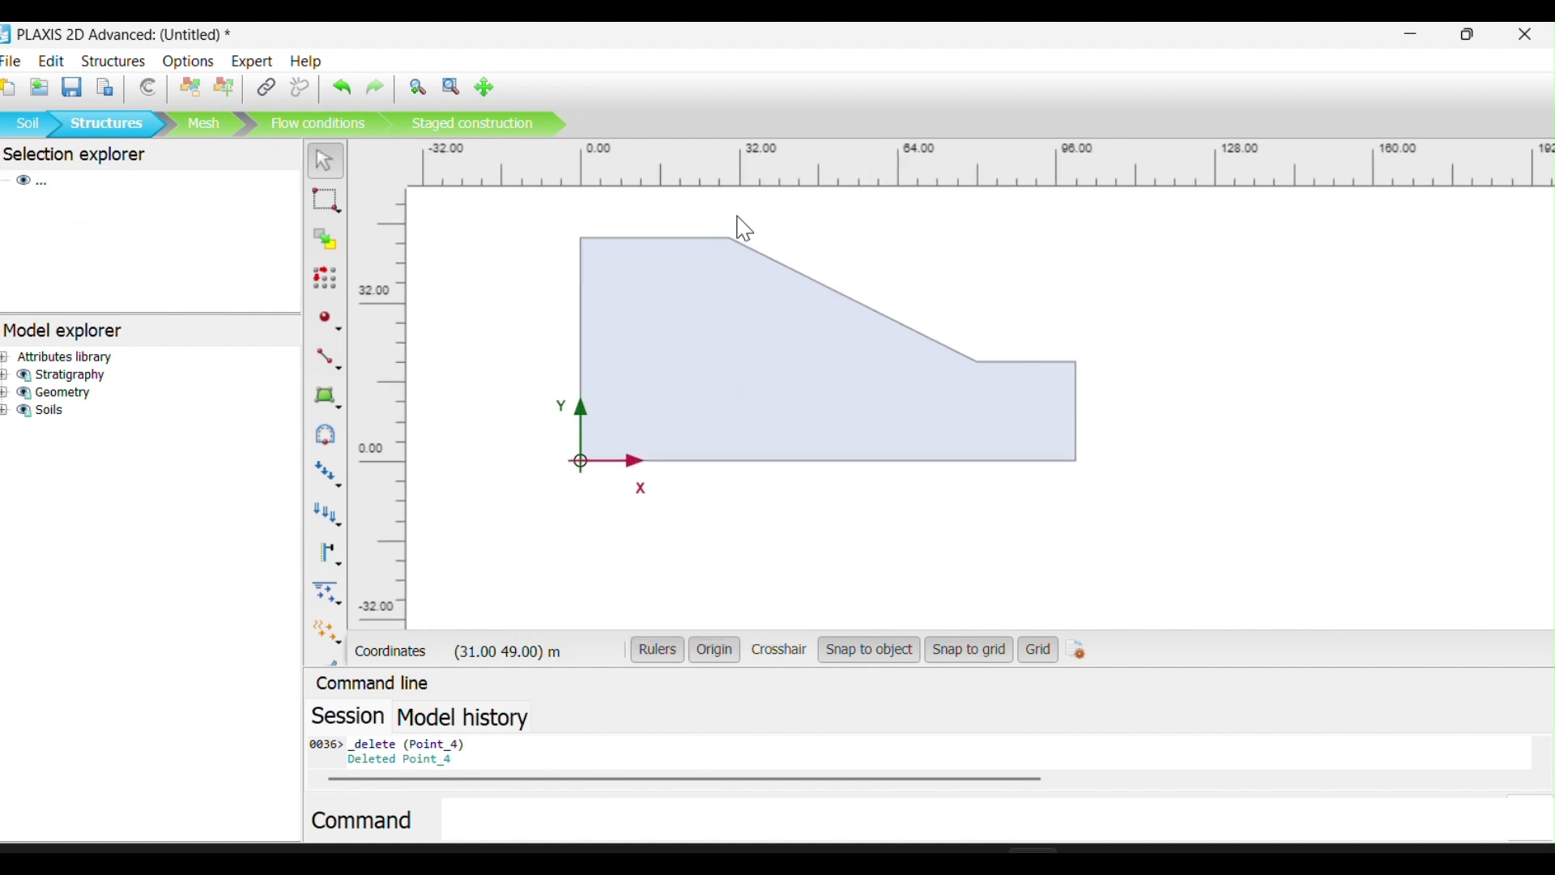
scroll(745, 229, "up", 2)
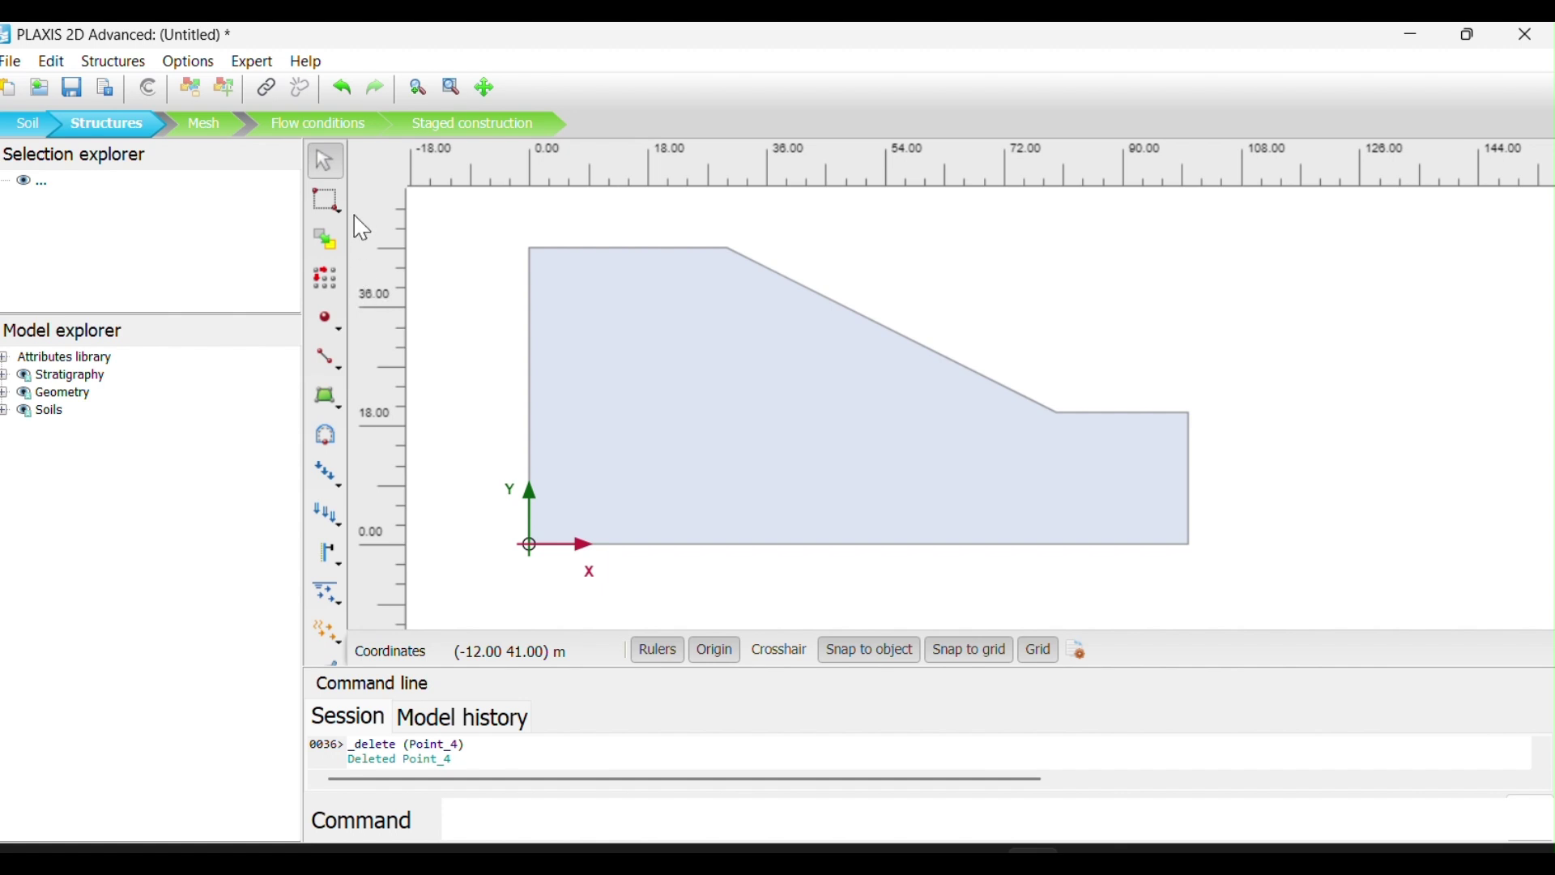
- Generate the slope's mesh in Mesh mode with a Medium element distribution and enhanced mesh refinements
left_click(210, 133)
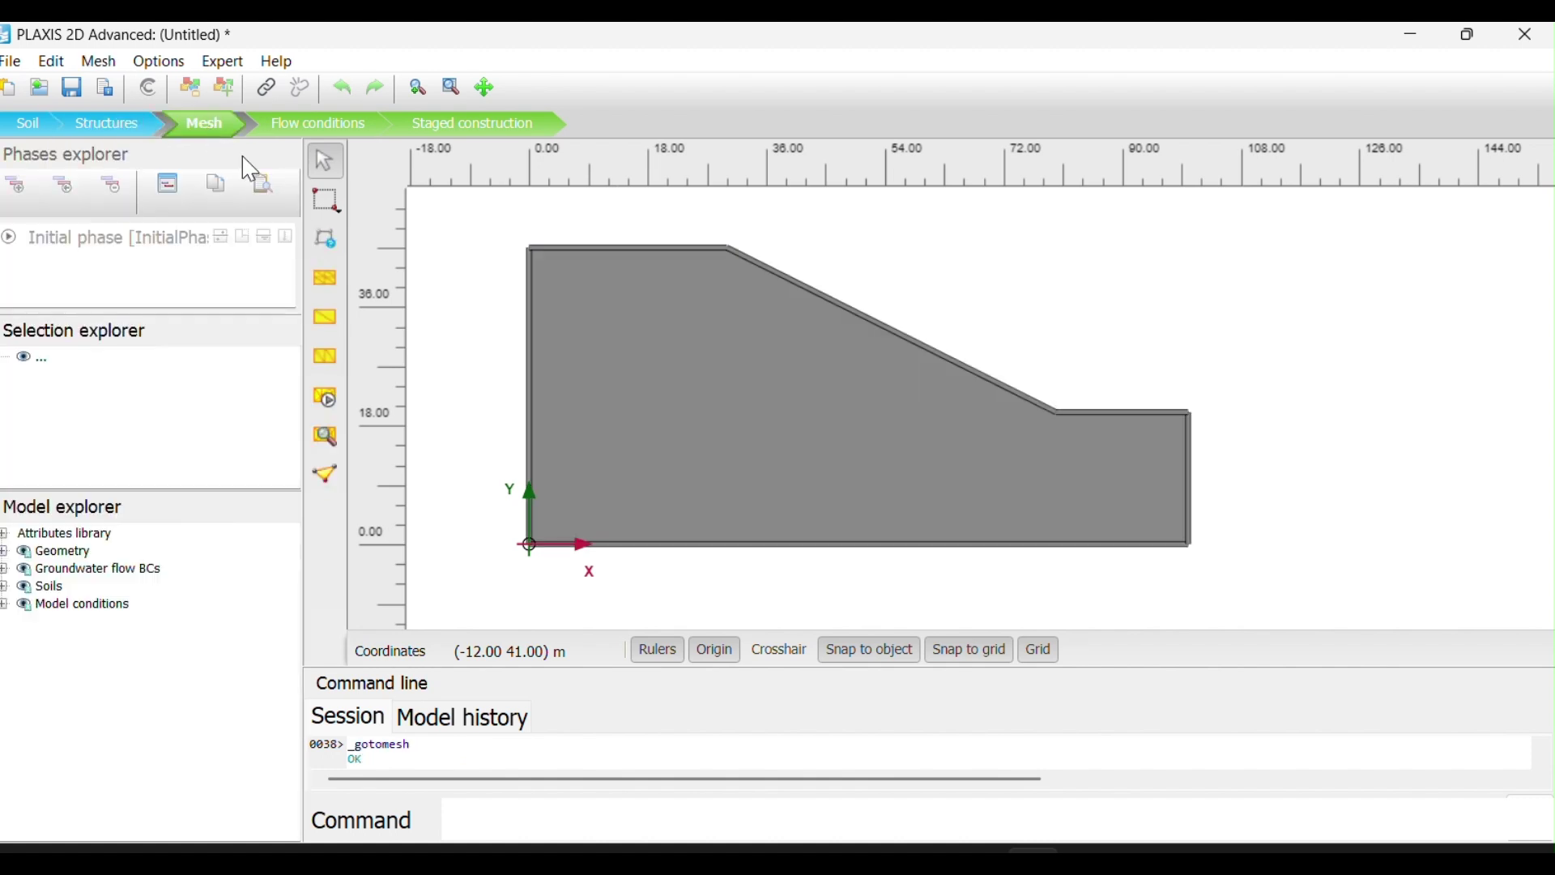
left_click(324, 405)
left_click(989, 375)
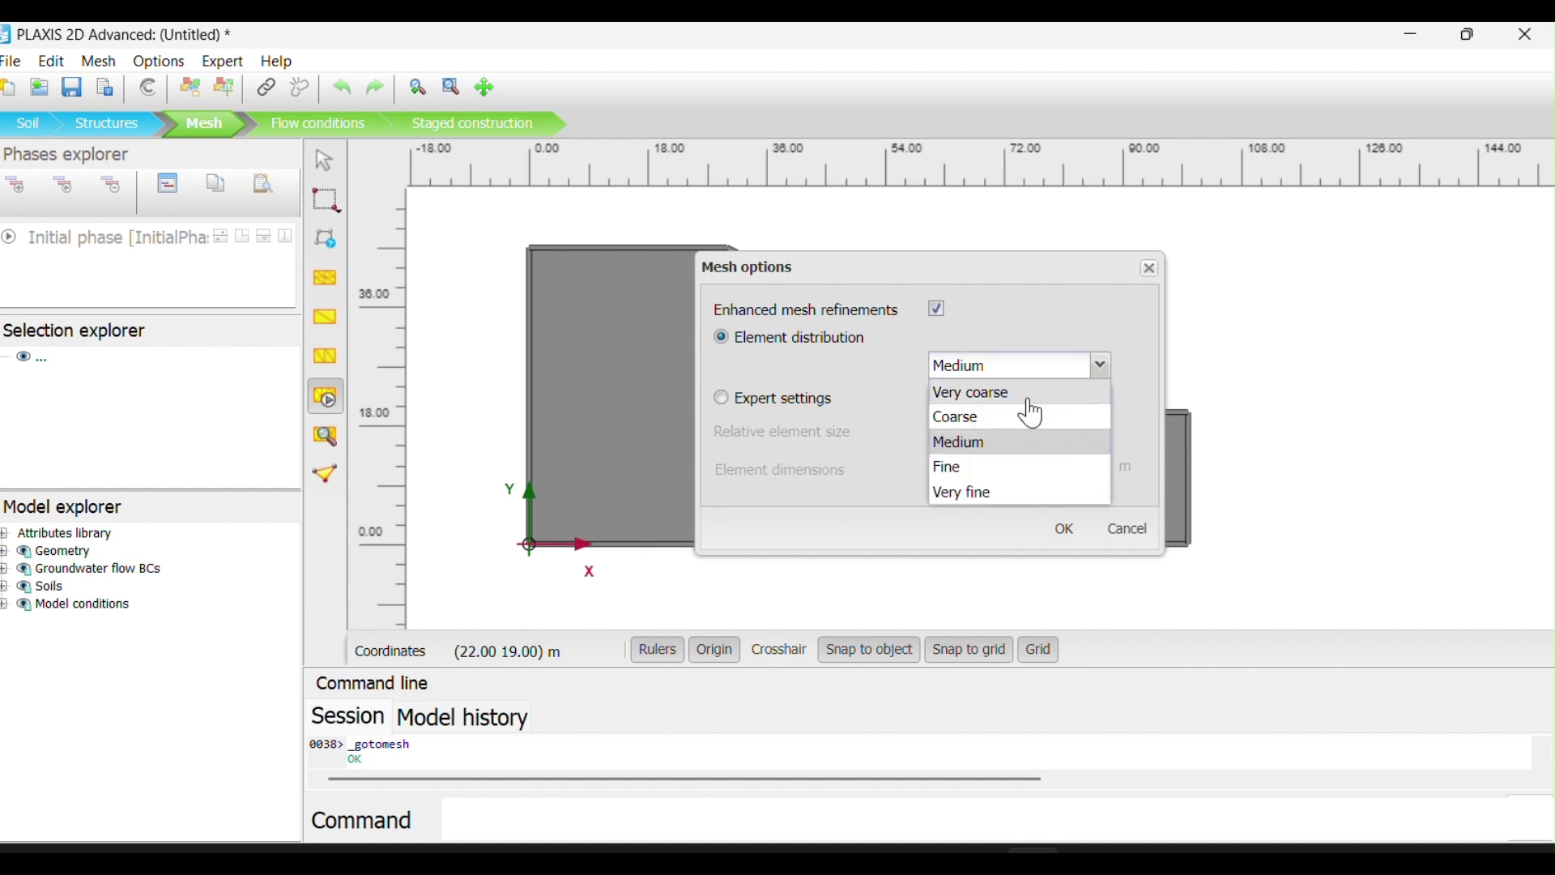
left_click(1015, 451)
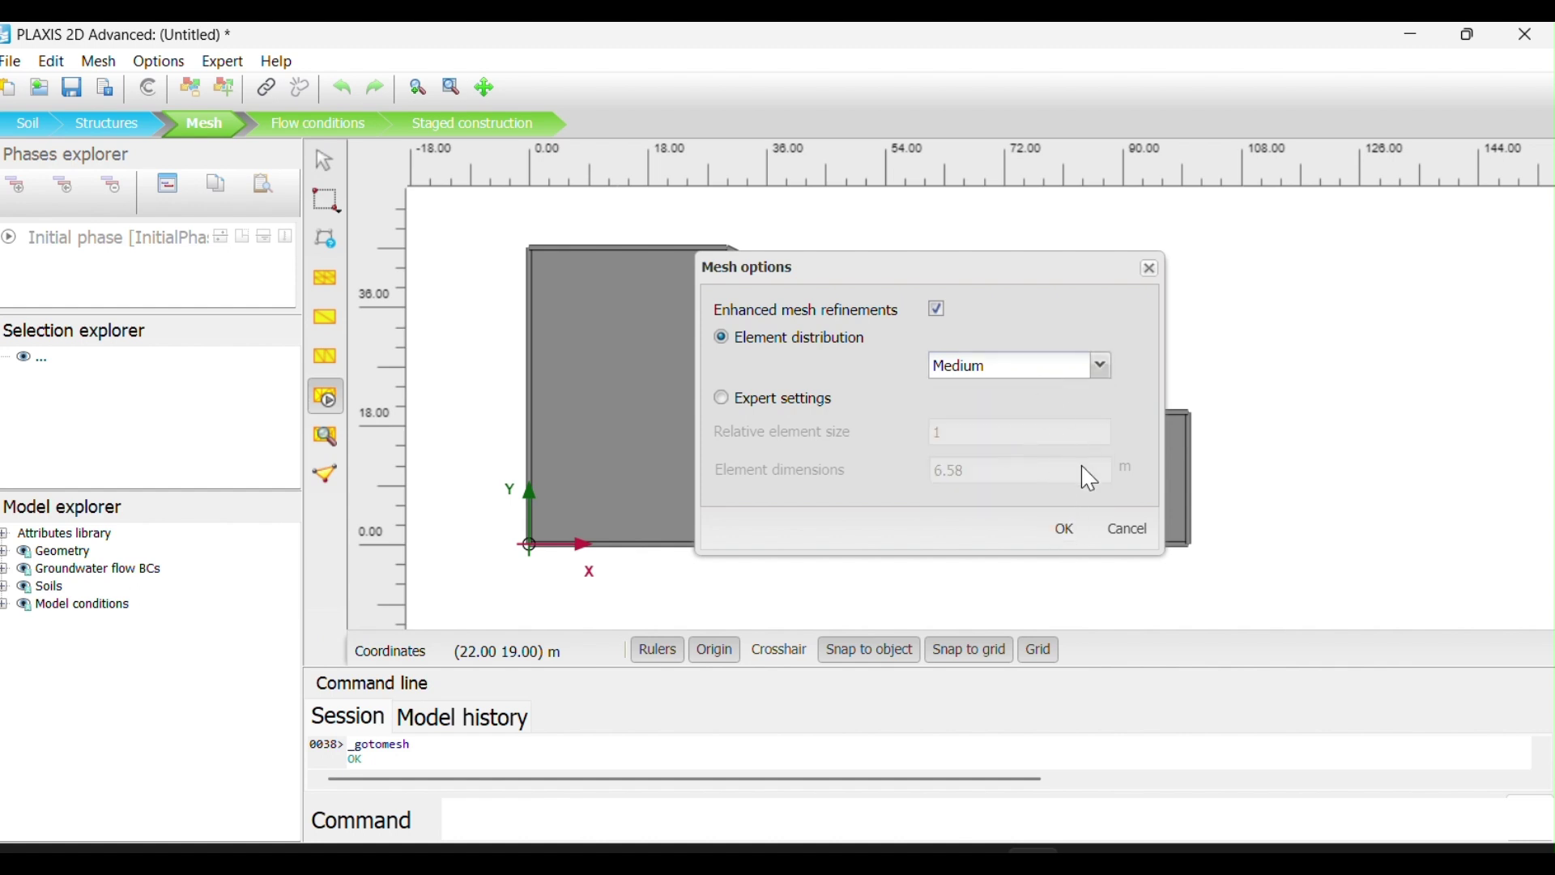
left_click(1064, 531)
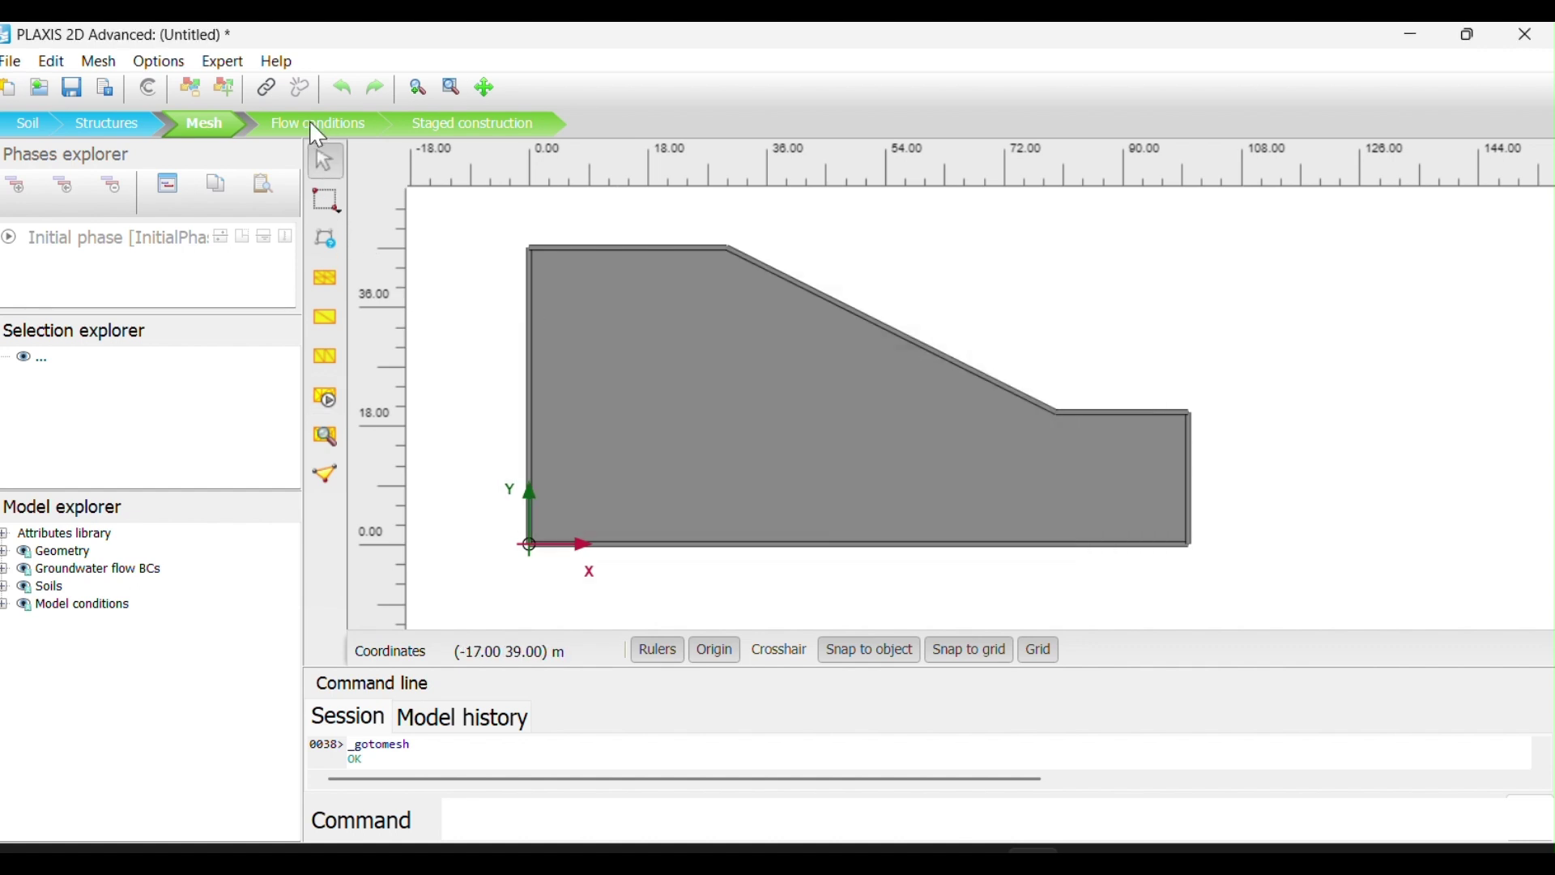
- View the generated mesh in PLAXIS 2D Output, and return to the model in Input
left_click(327, 435)
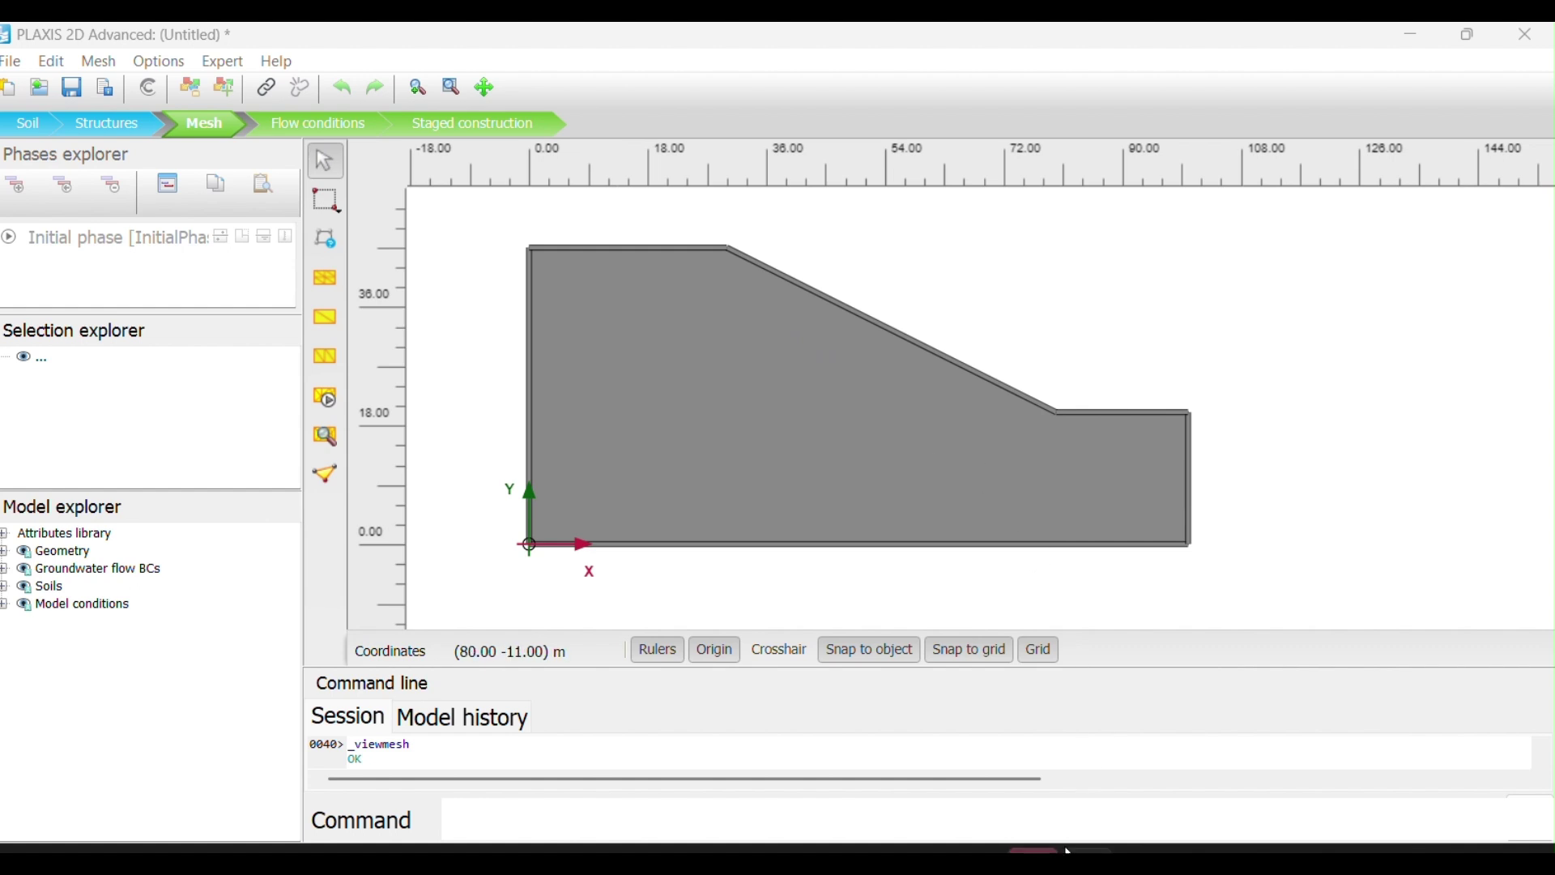
left_click(1023, 740)
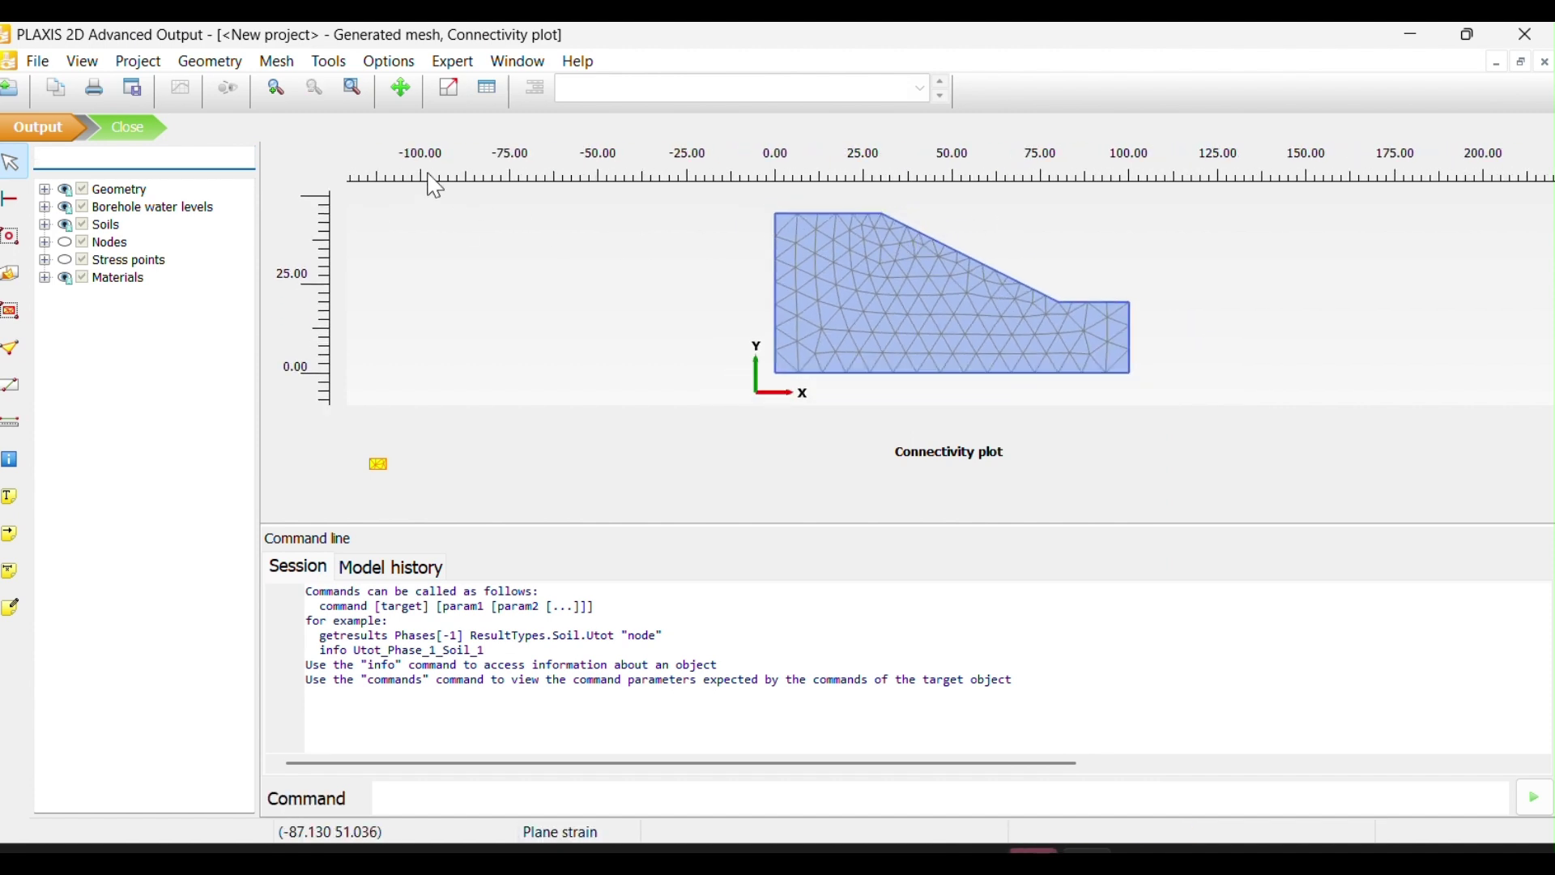
left_click(131, 89)
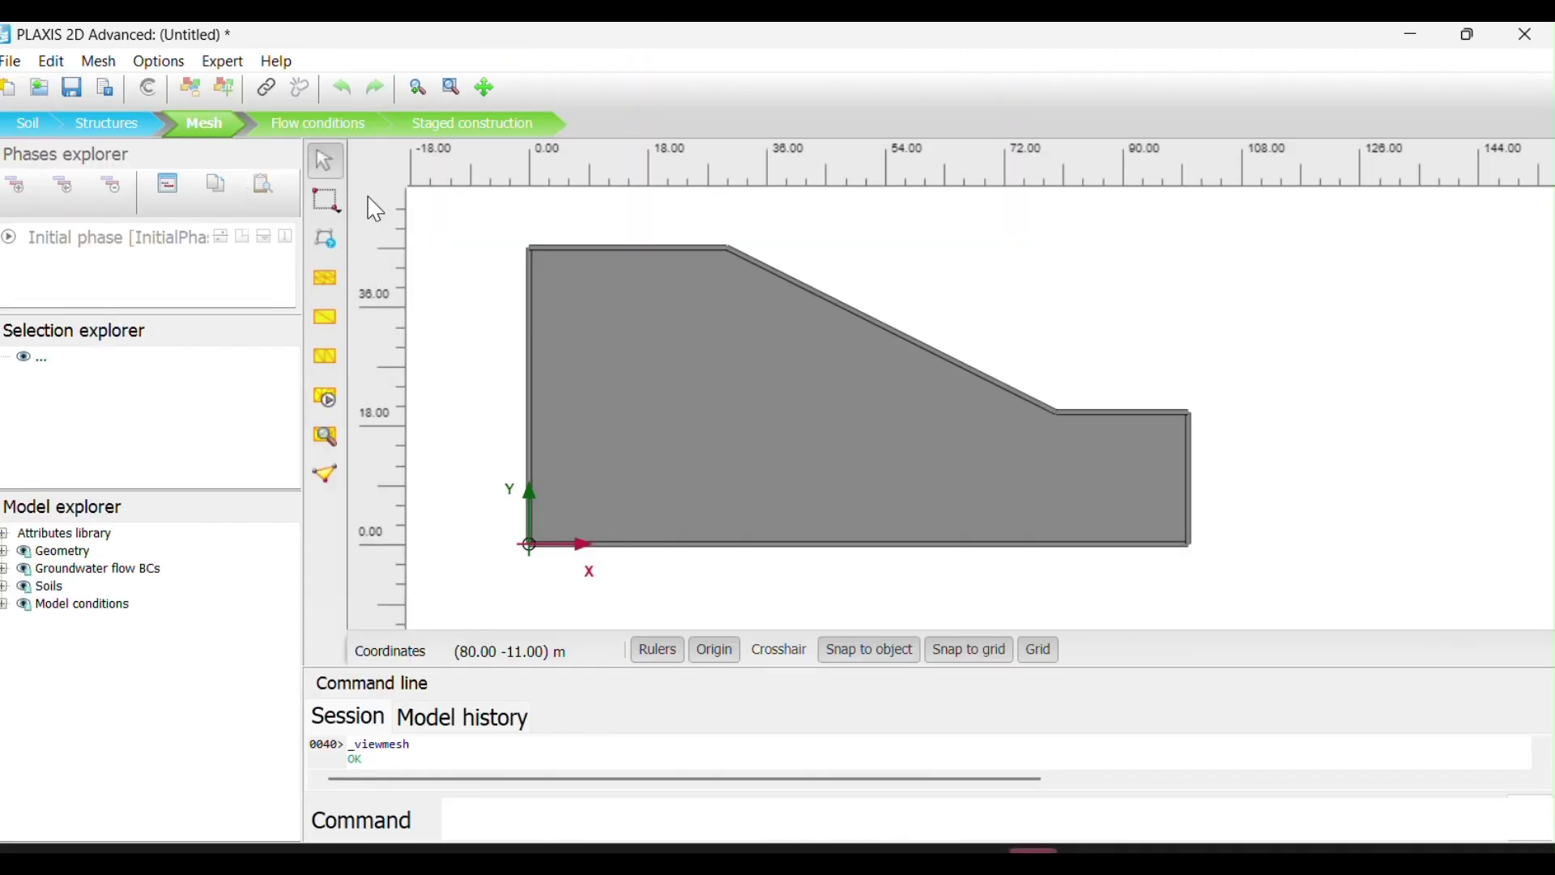
- Pass through Flow conditions without edits and switch the model to Staged construction mode
left_click(348, 118)
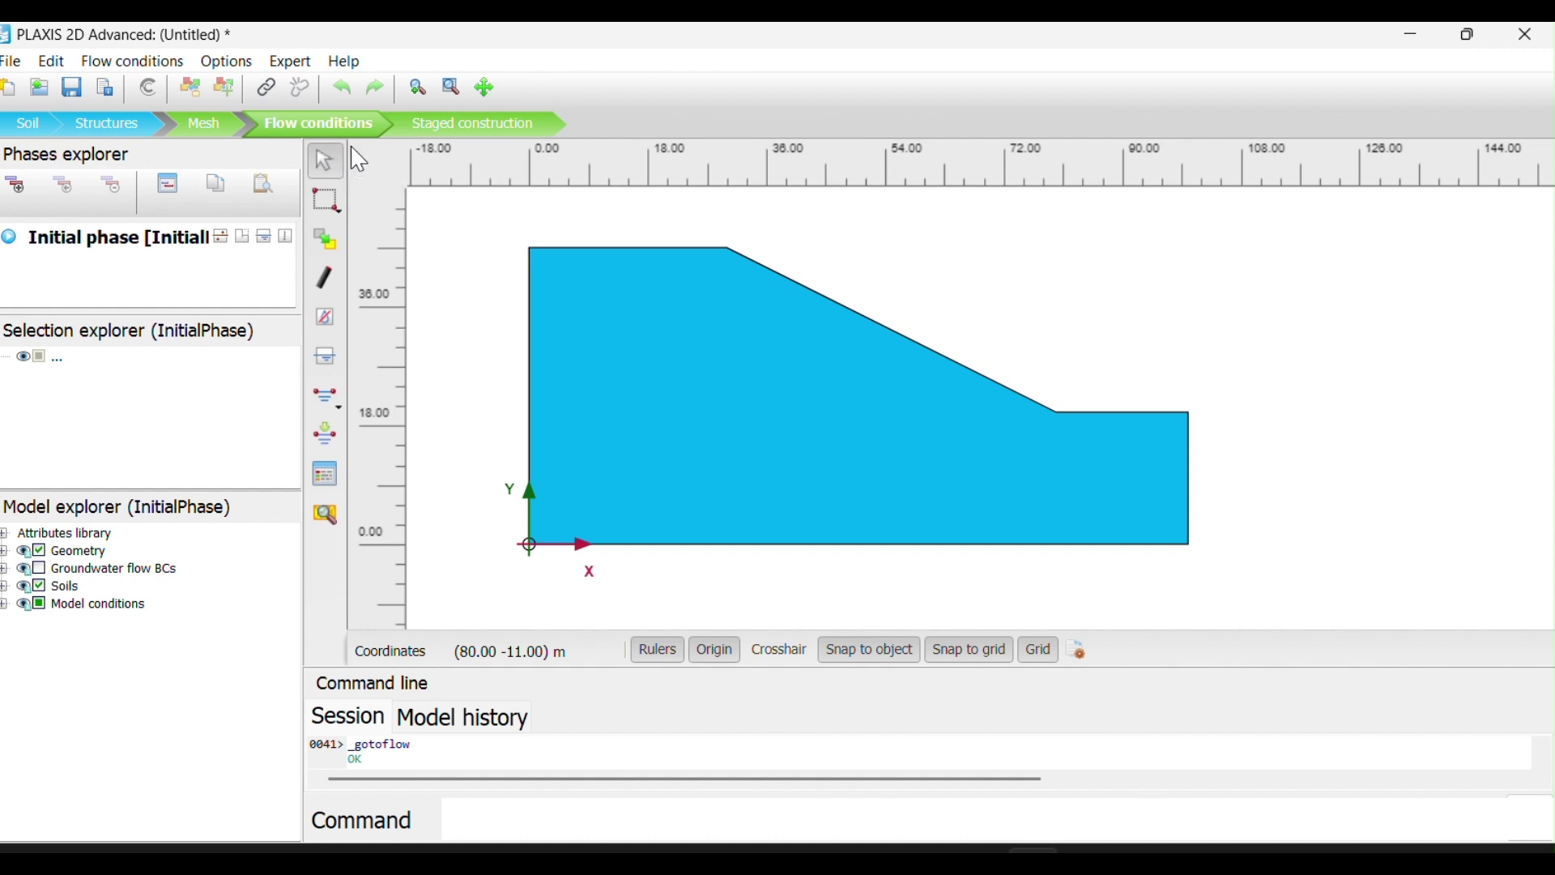
left_click(454, 147)
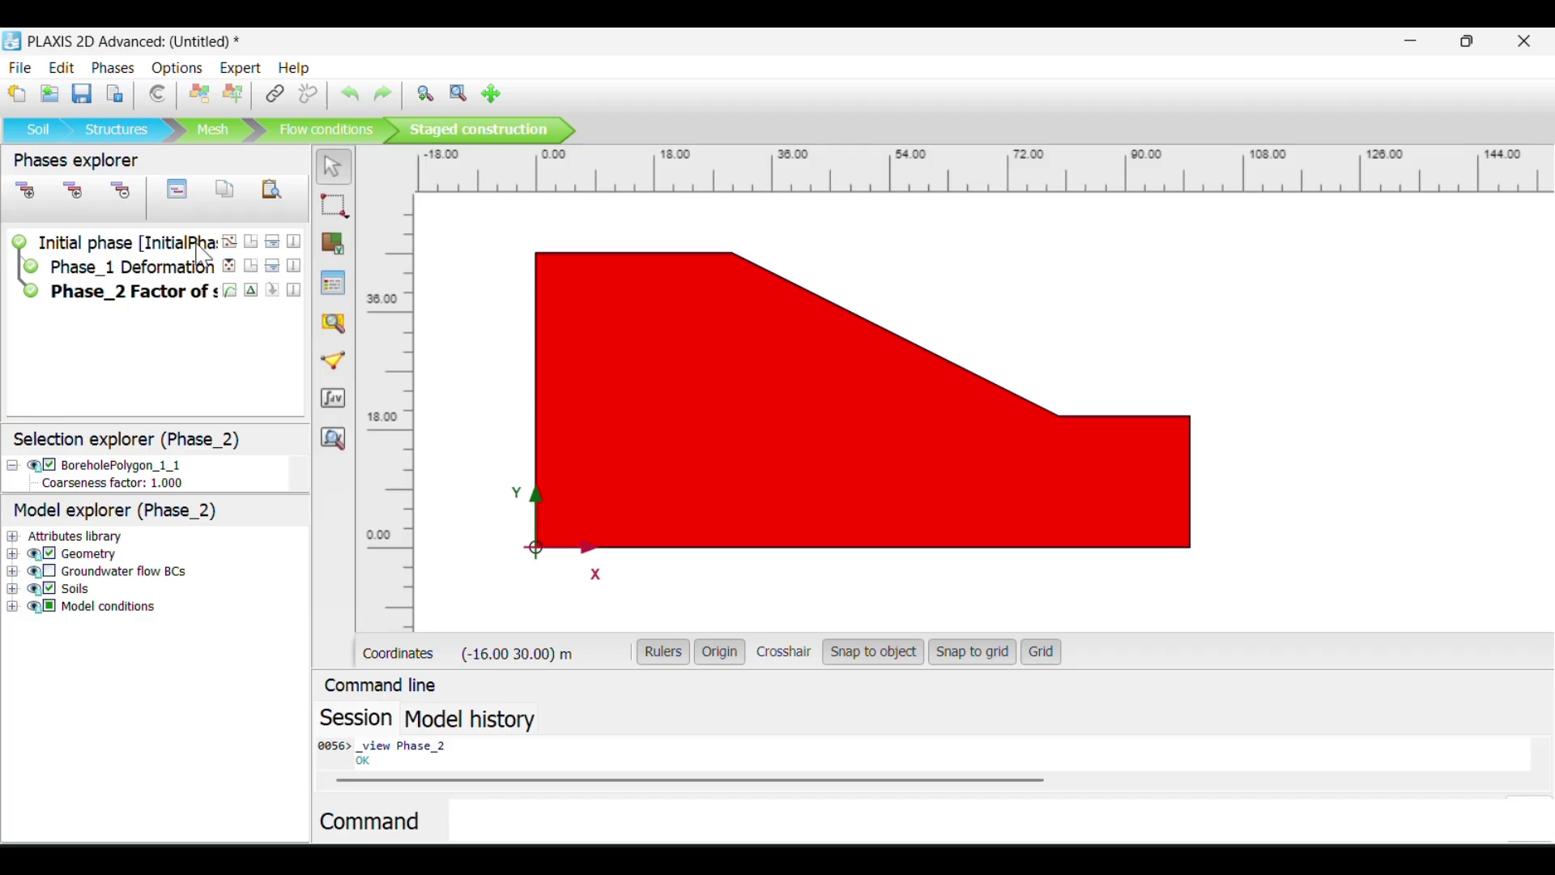
- Set the initial phase's calculation type to Gravity loading and activate the soil polygon in that phase
left_click(203, 255)
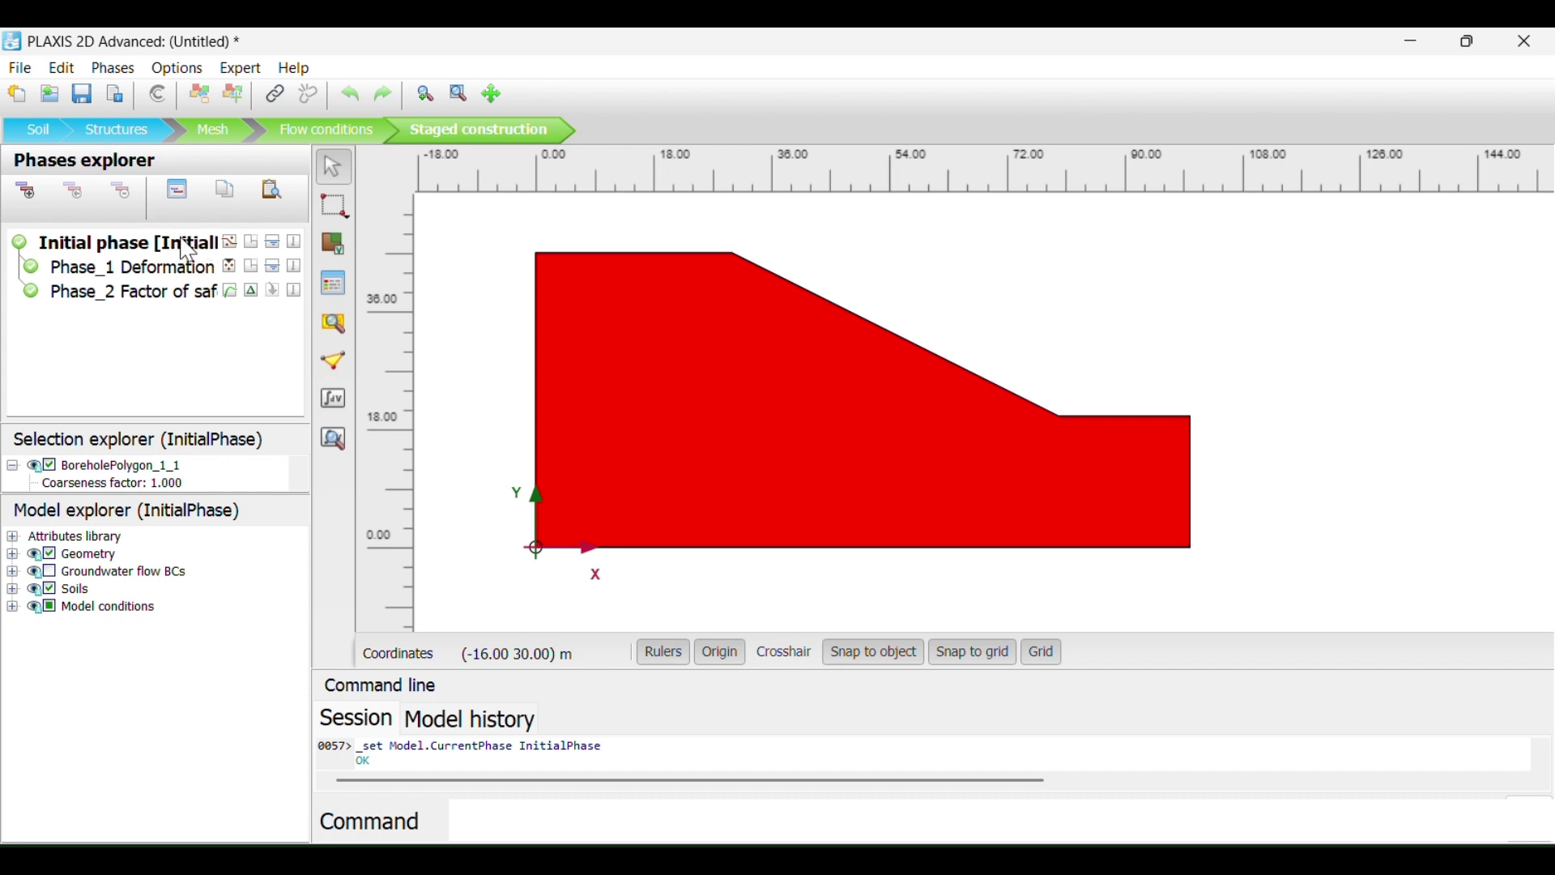
double_click(186, 252)
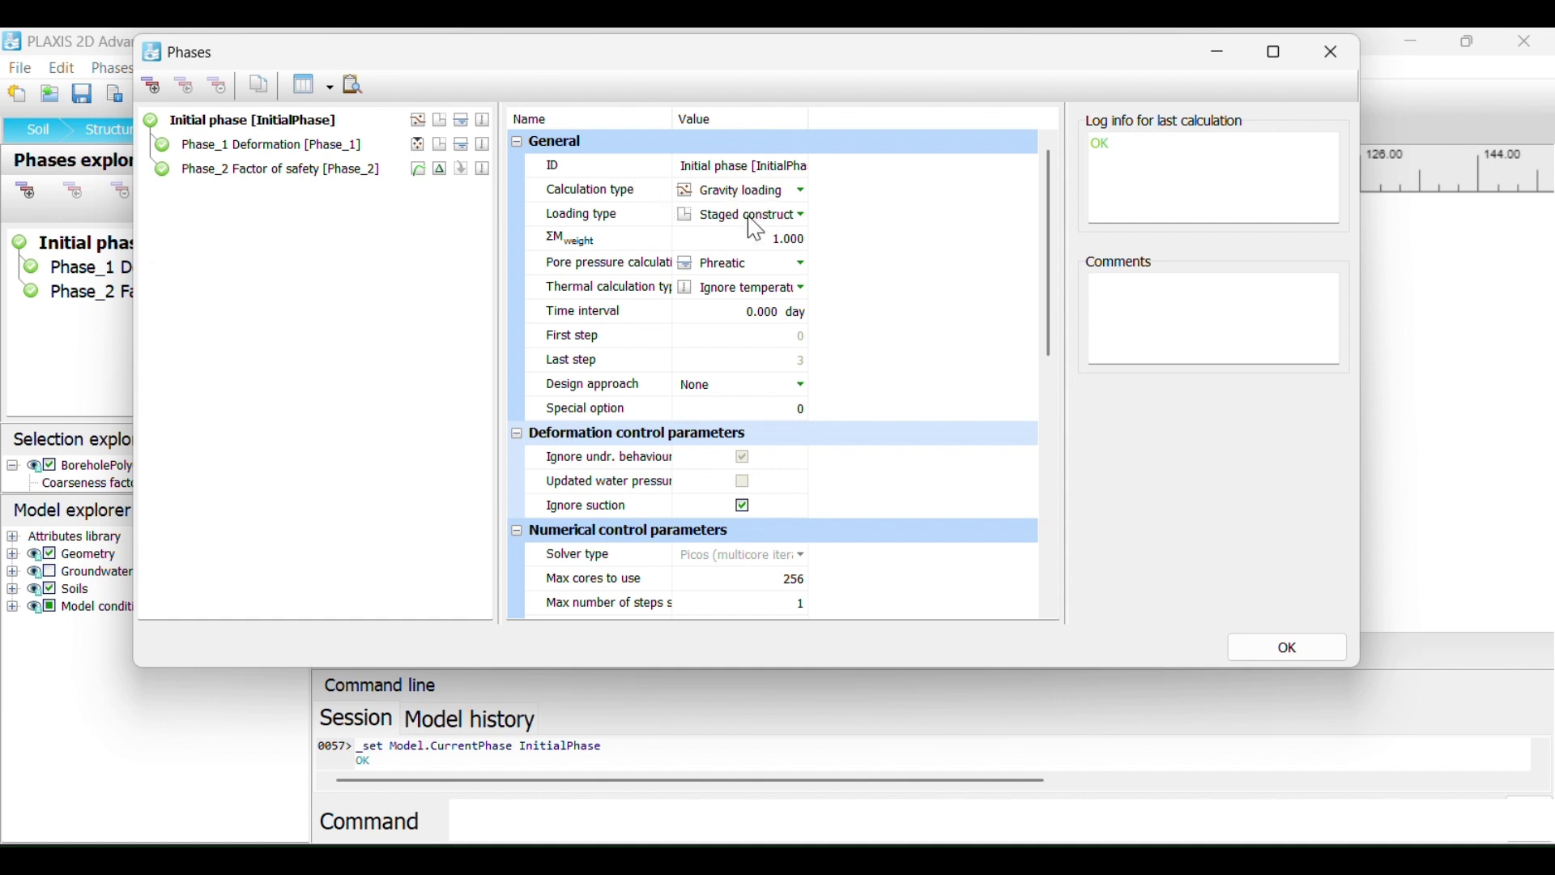
left_click(765, 198)
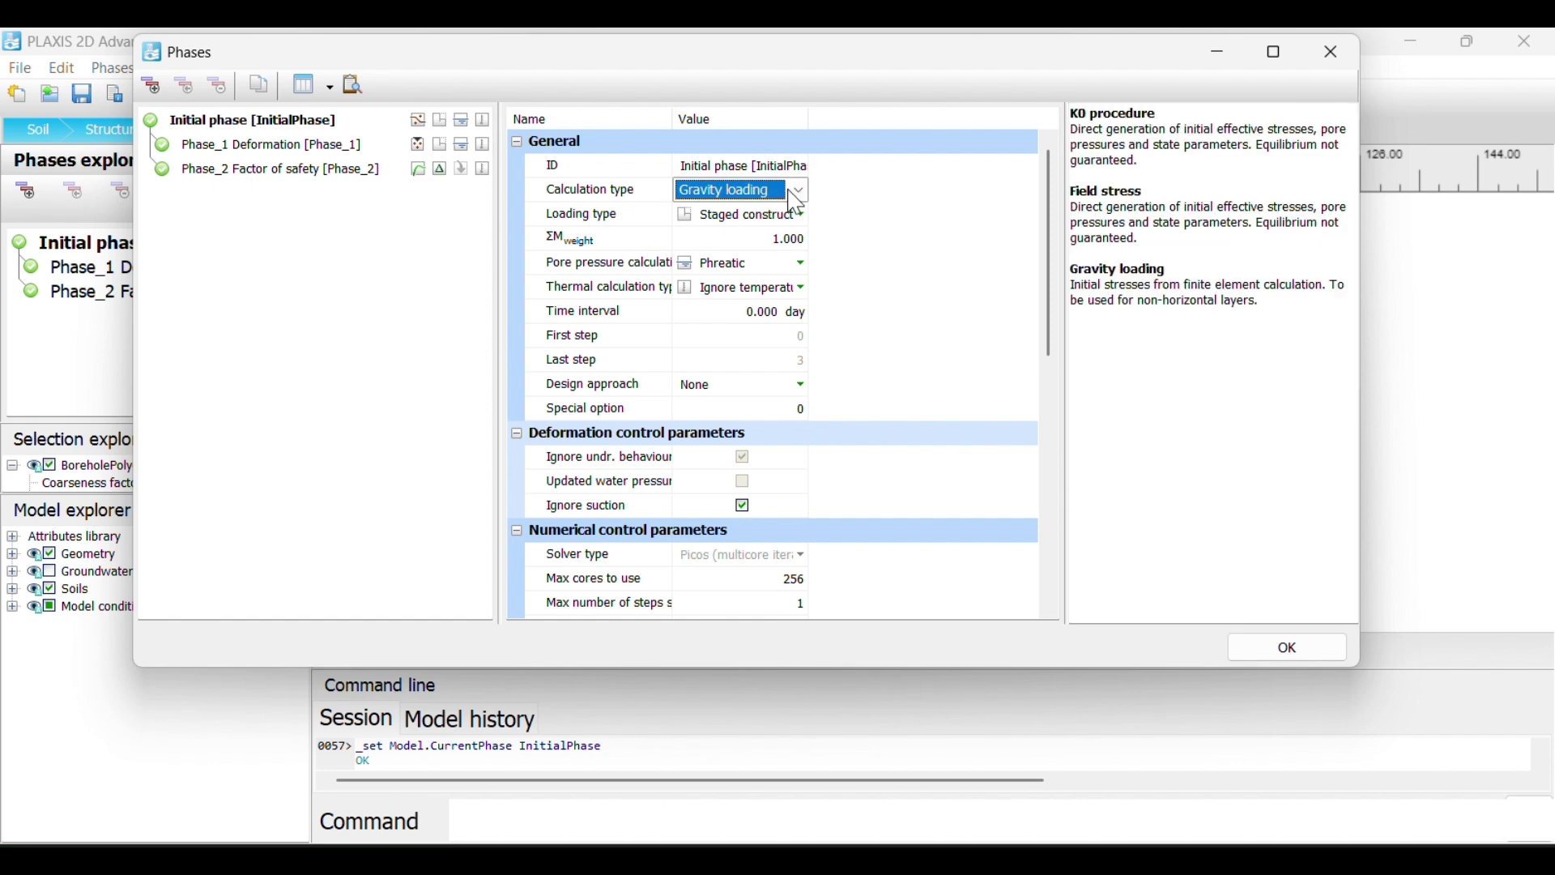
left_click(792, 193)
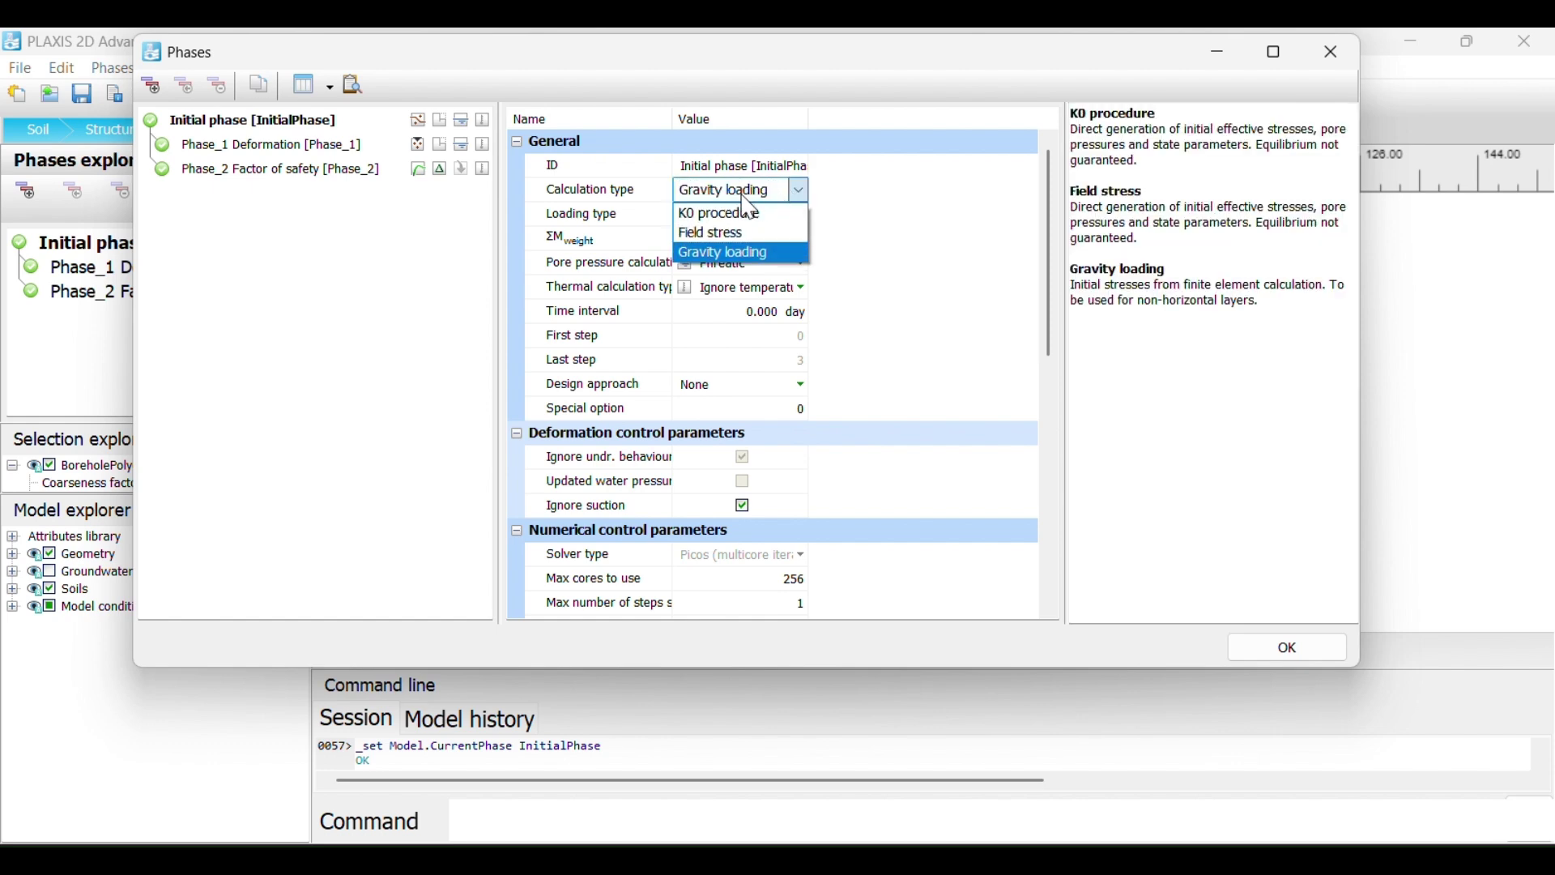
left_click(760, 254)
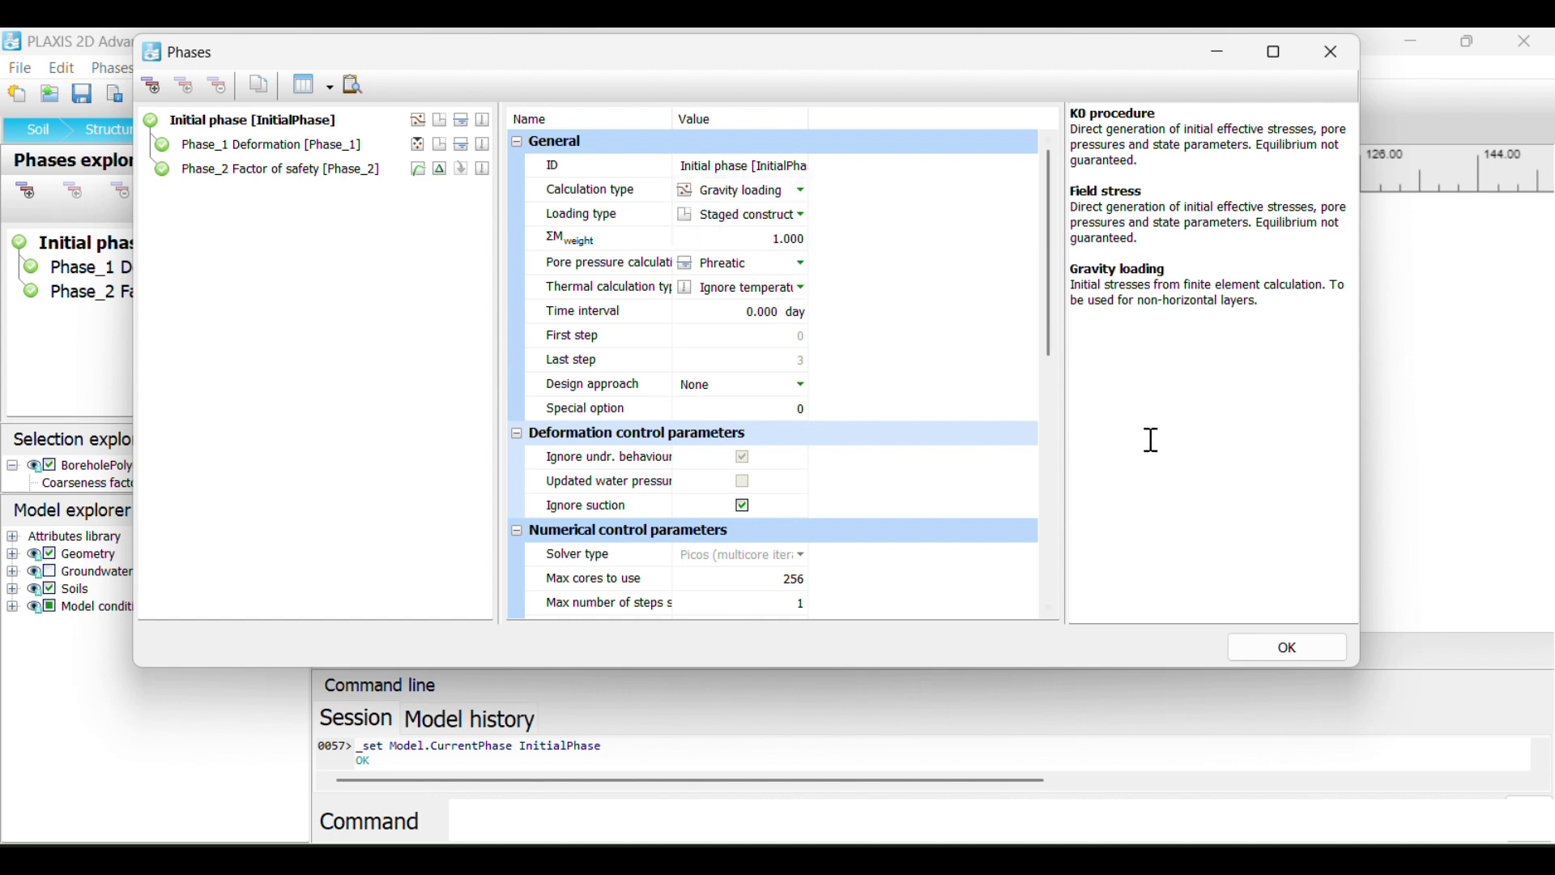
left_click(1316, 652)
right_click(670, 413)
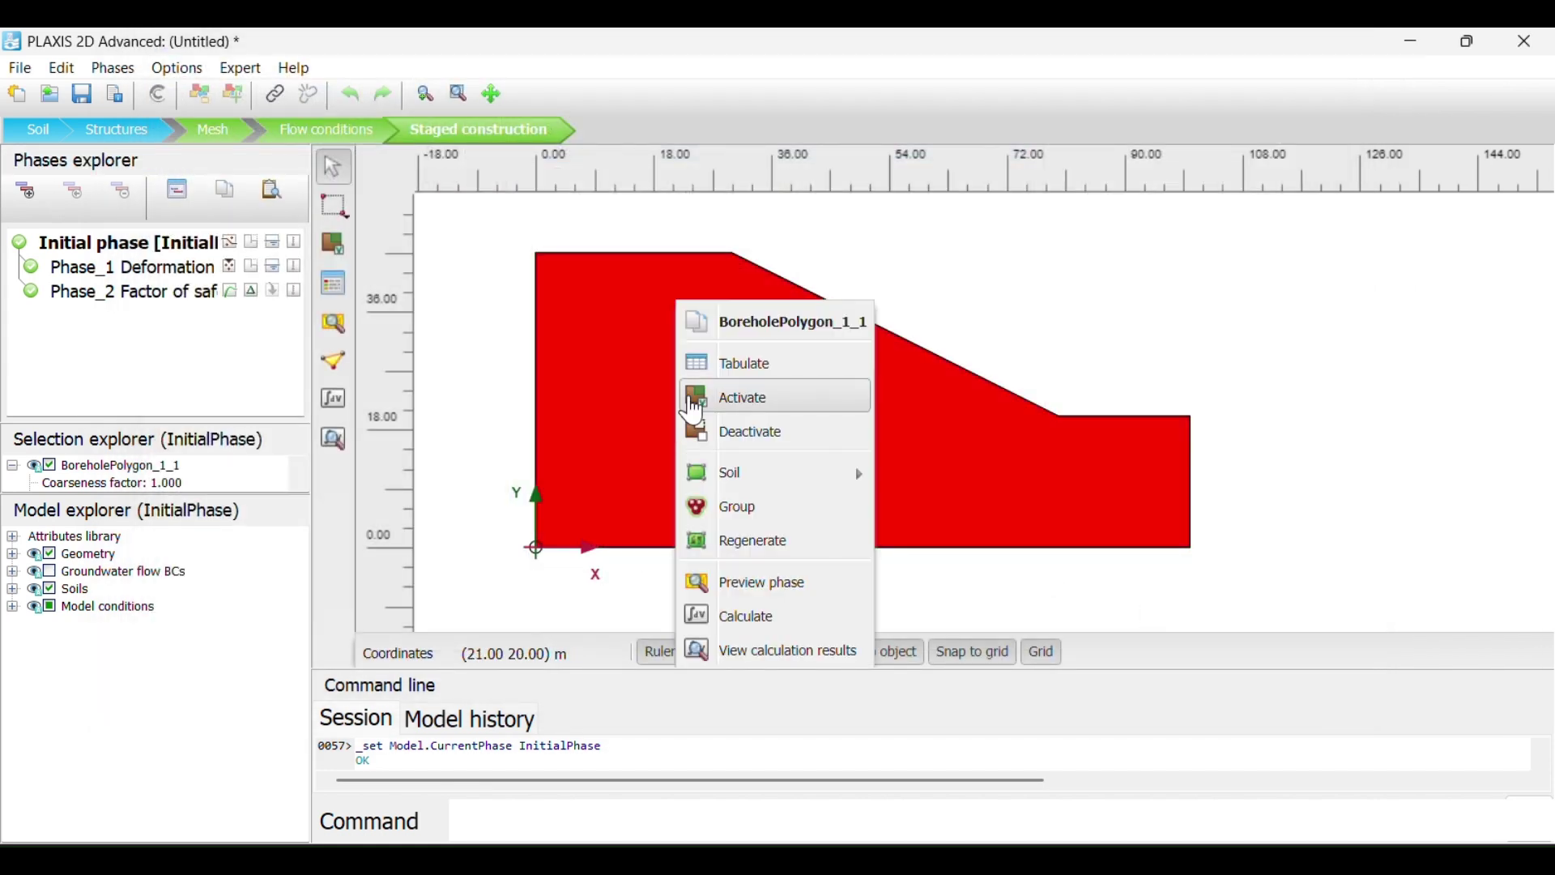
left_click(737, 398)
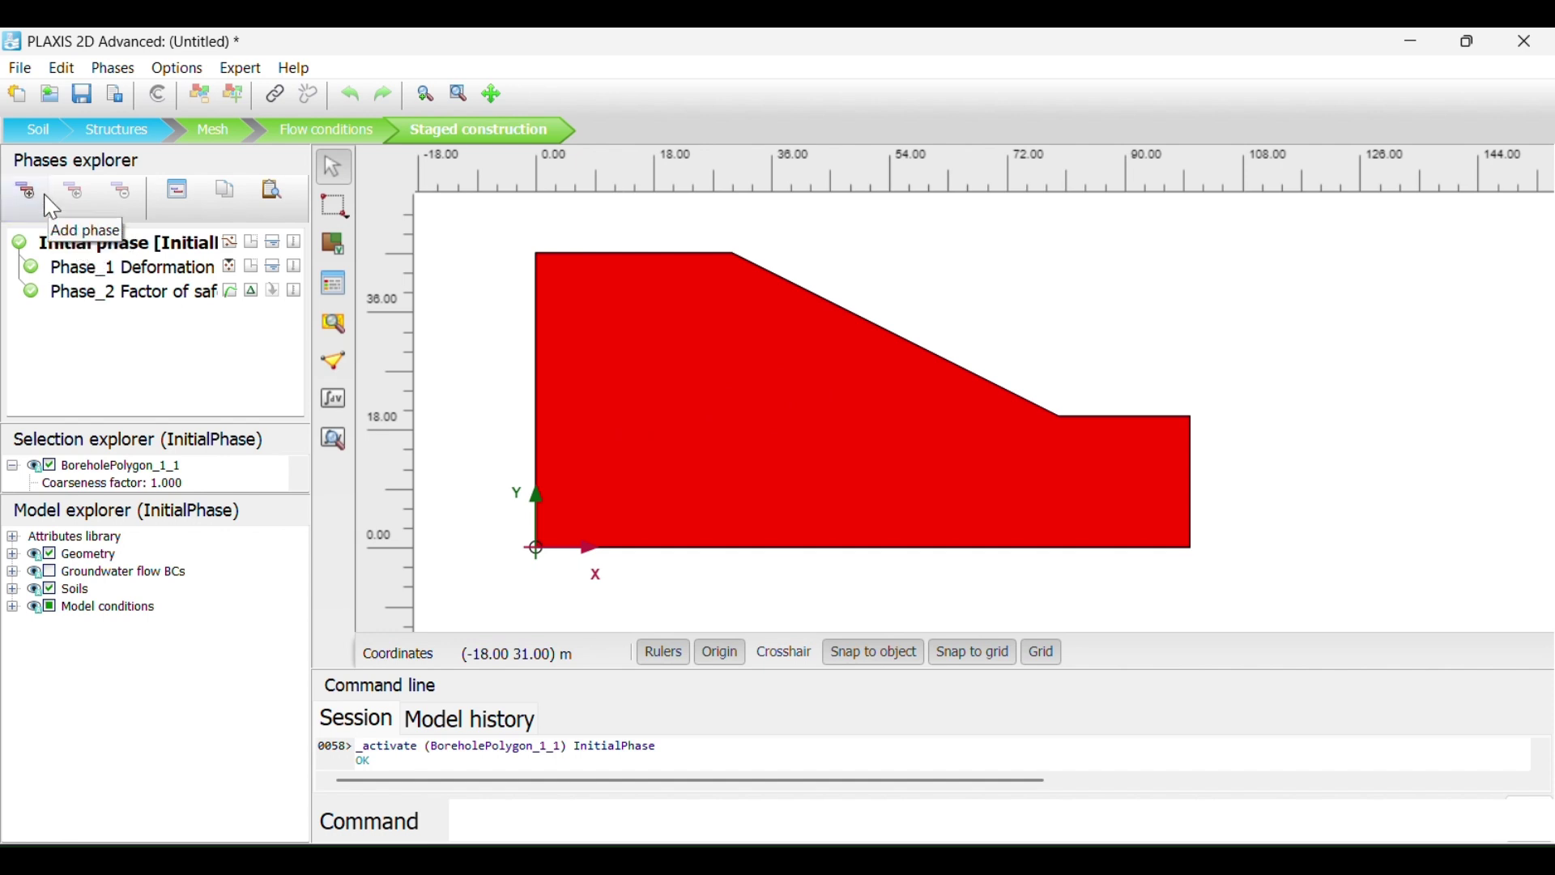
- Review the ID and general settings of the Phase_1 Deformation phase, leaving them as they are
left_click(102, 274)
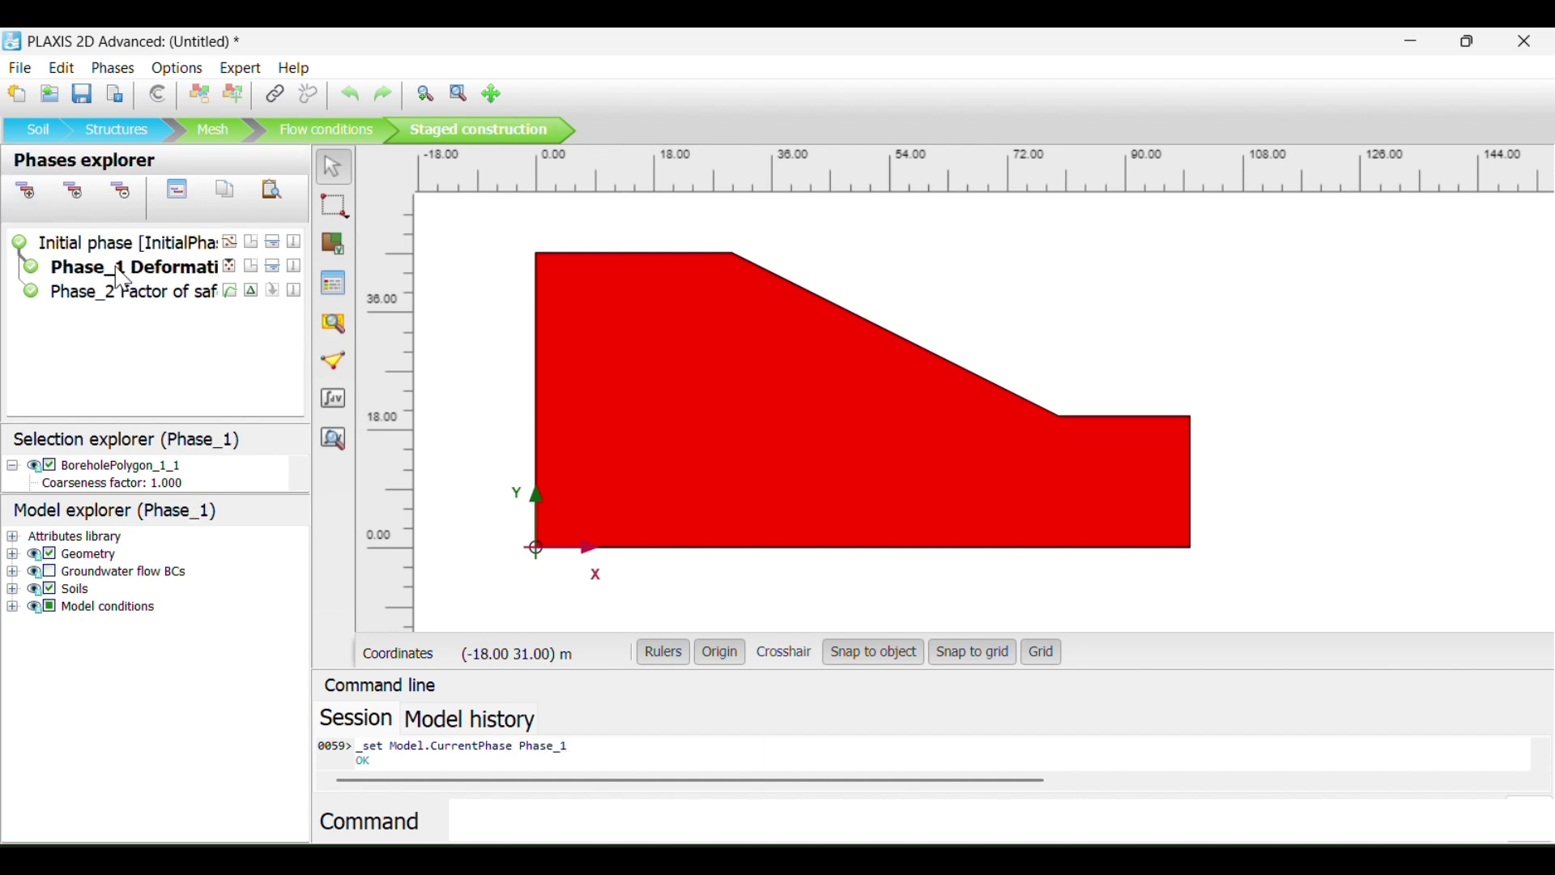
double_click(121, 278)
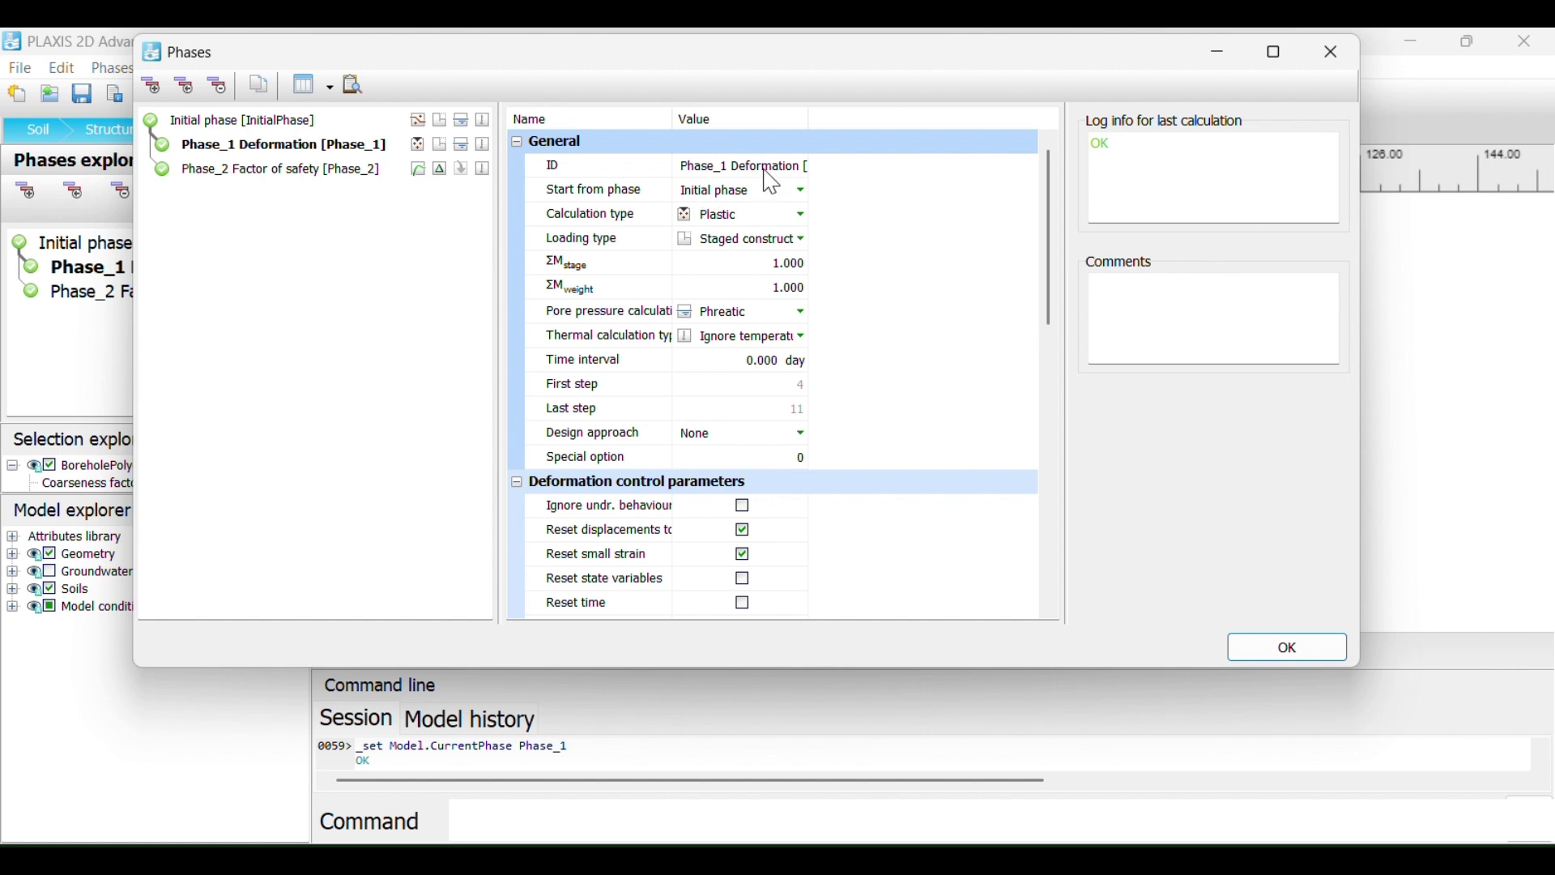
left_click(776, 167)
left_click(782, 168)
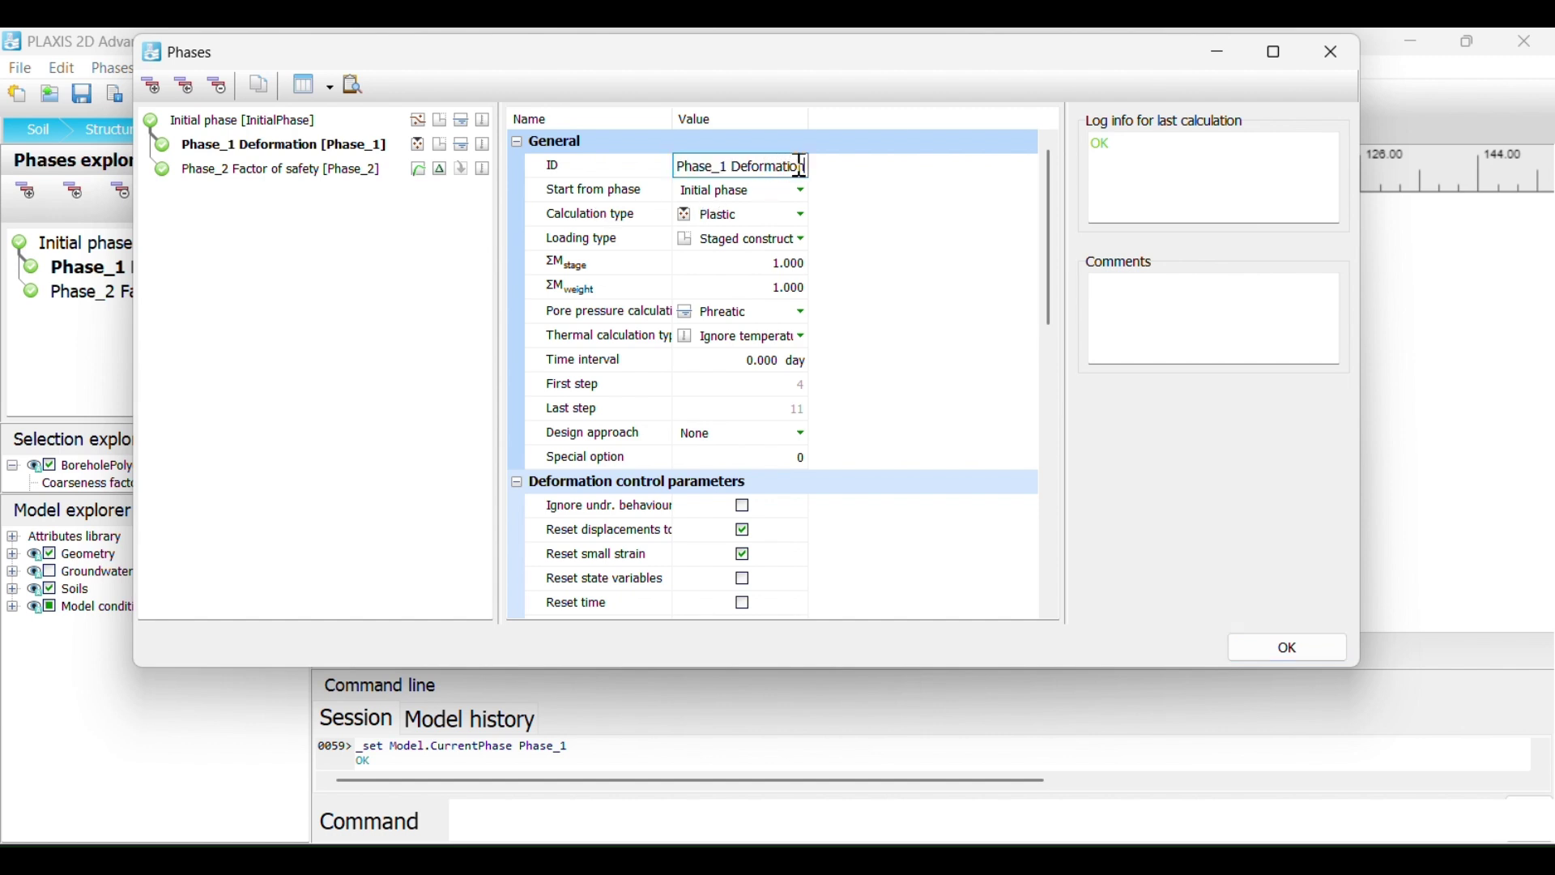
left_click(881, 261)
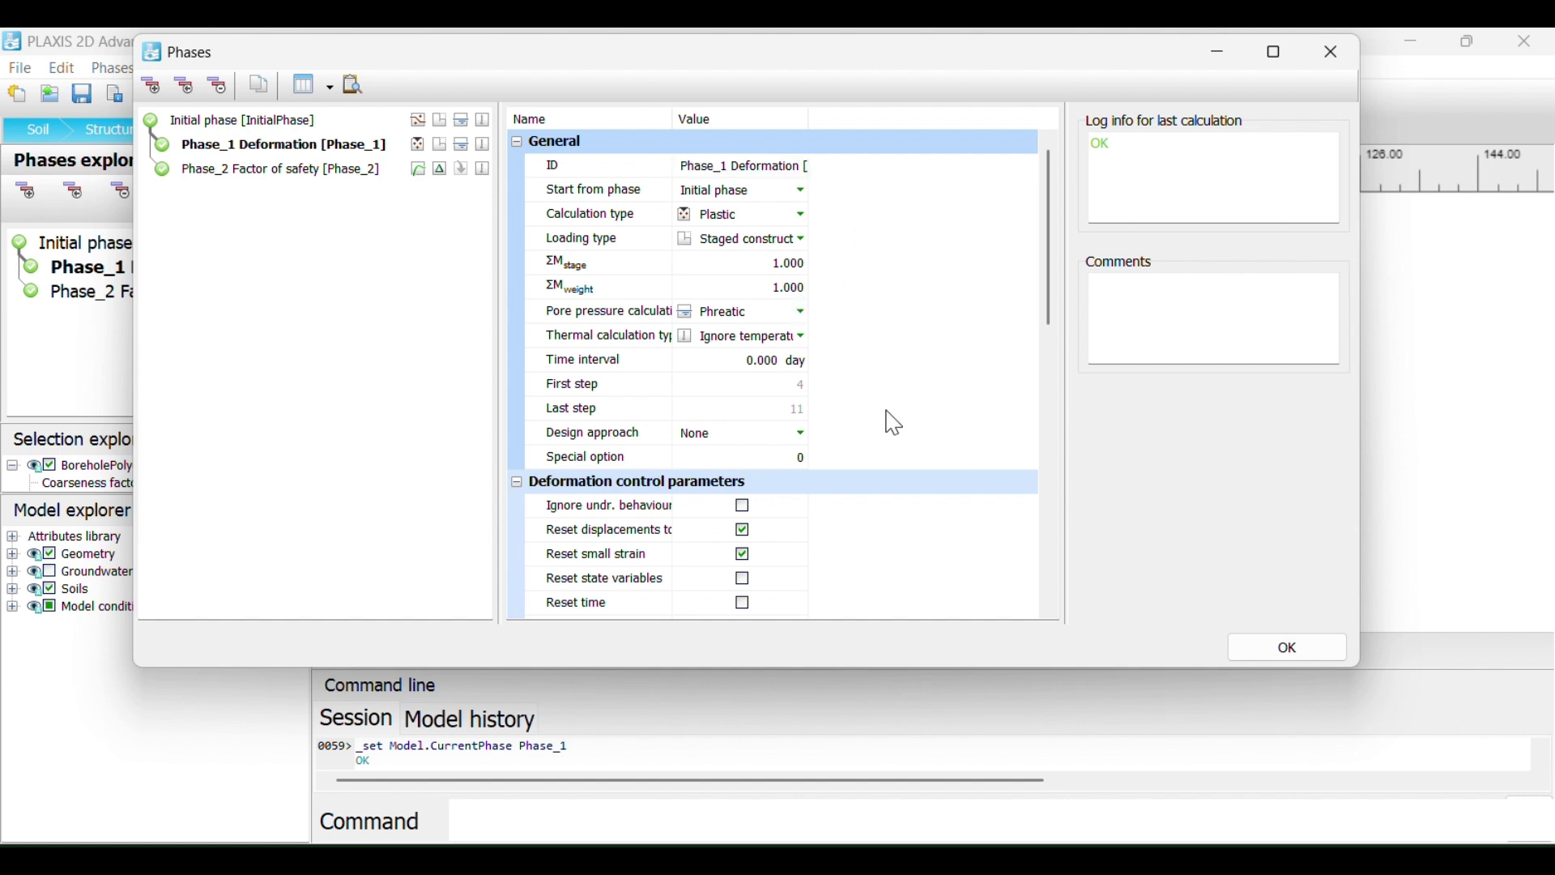
left_click(1286, 648)
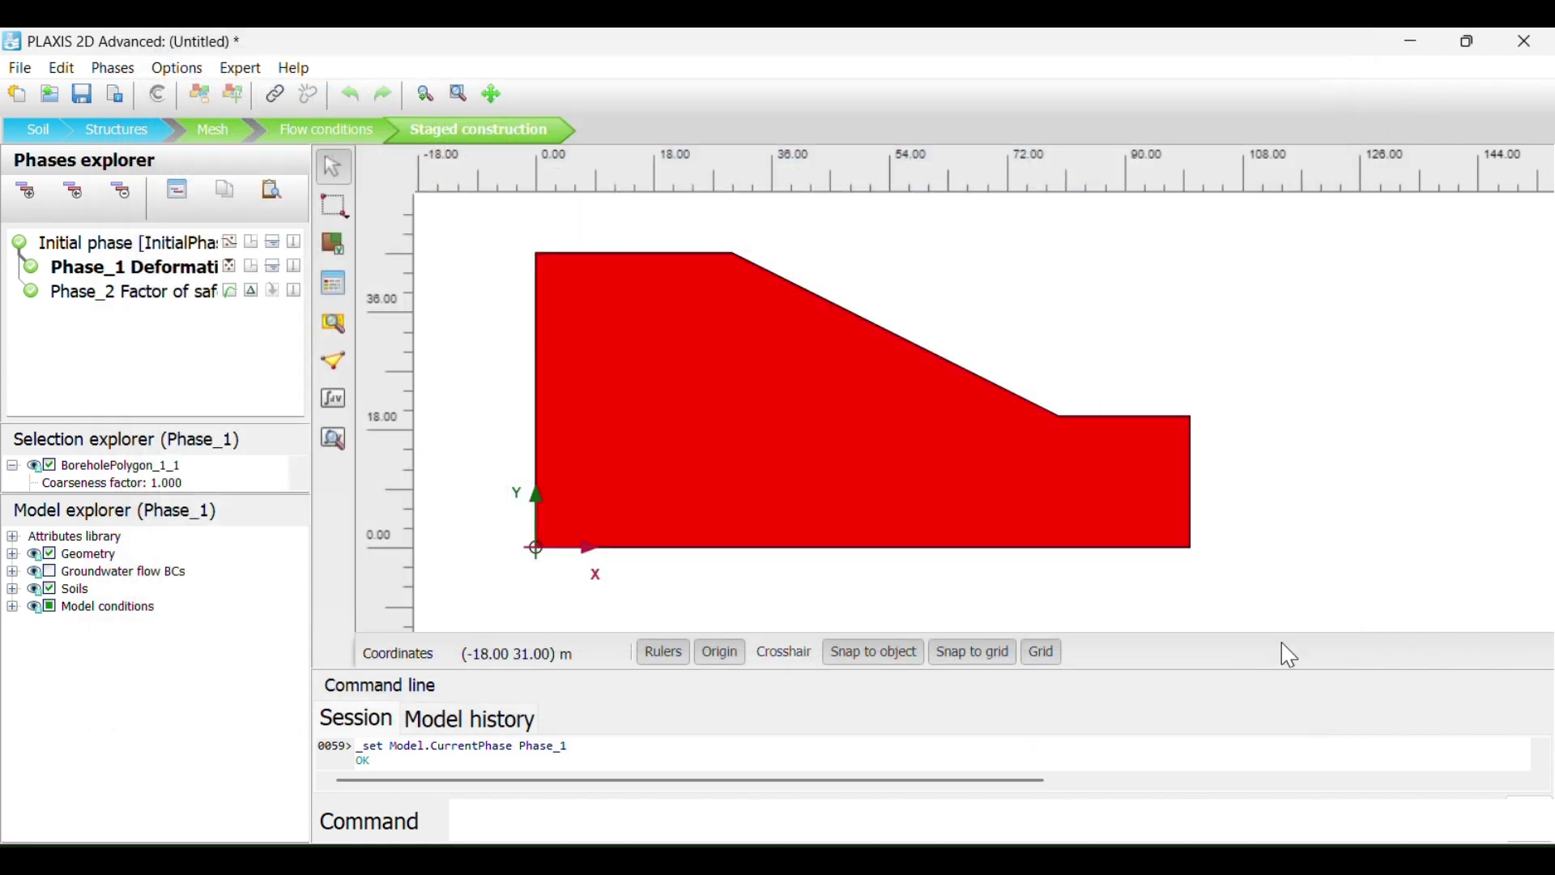
- Check the Phase_2 Factor of safety settings and choose Safety as that phase's calculation type
left_click(103, 247)
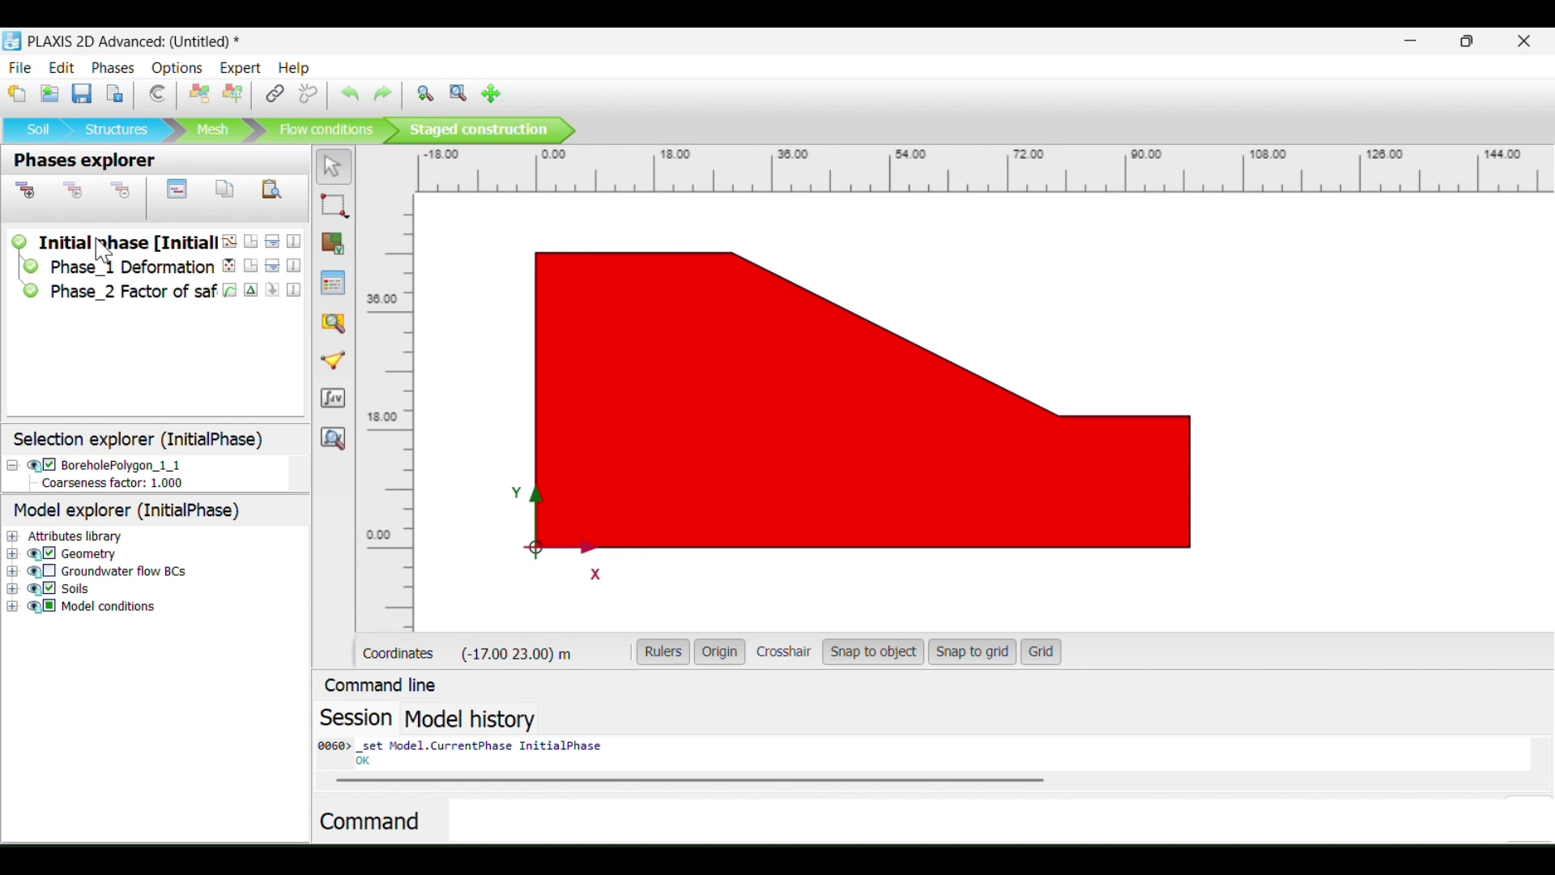
left_click(121, 295)
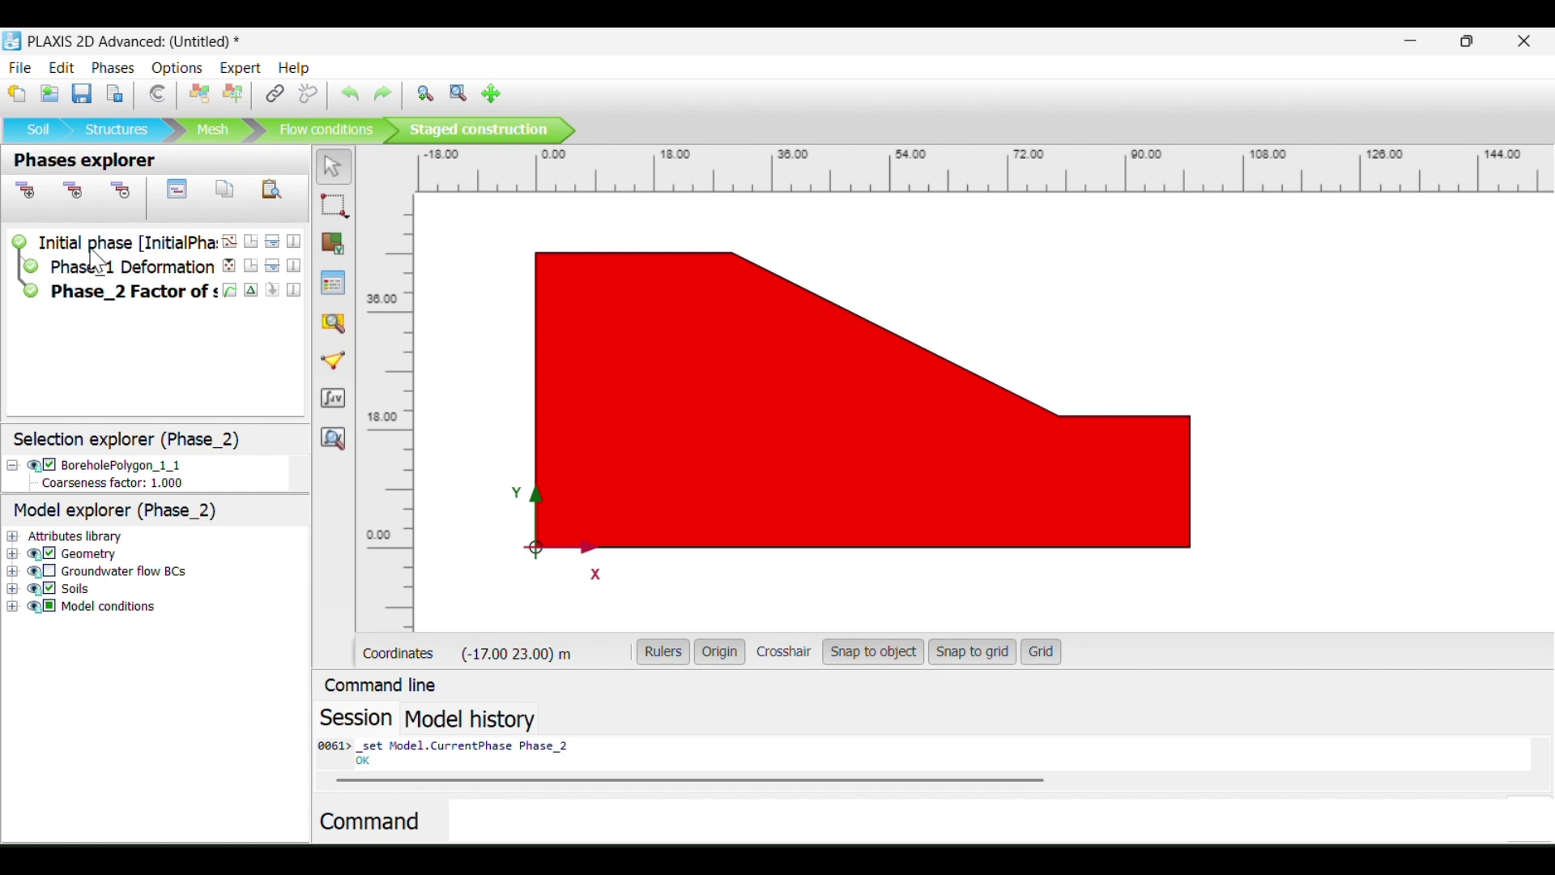
double_click(135, 293)
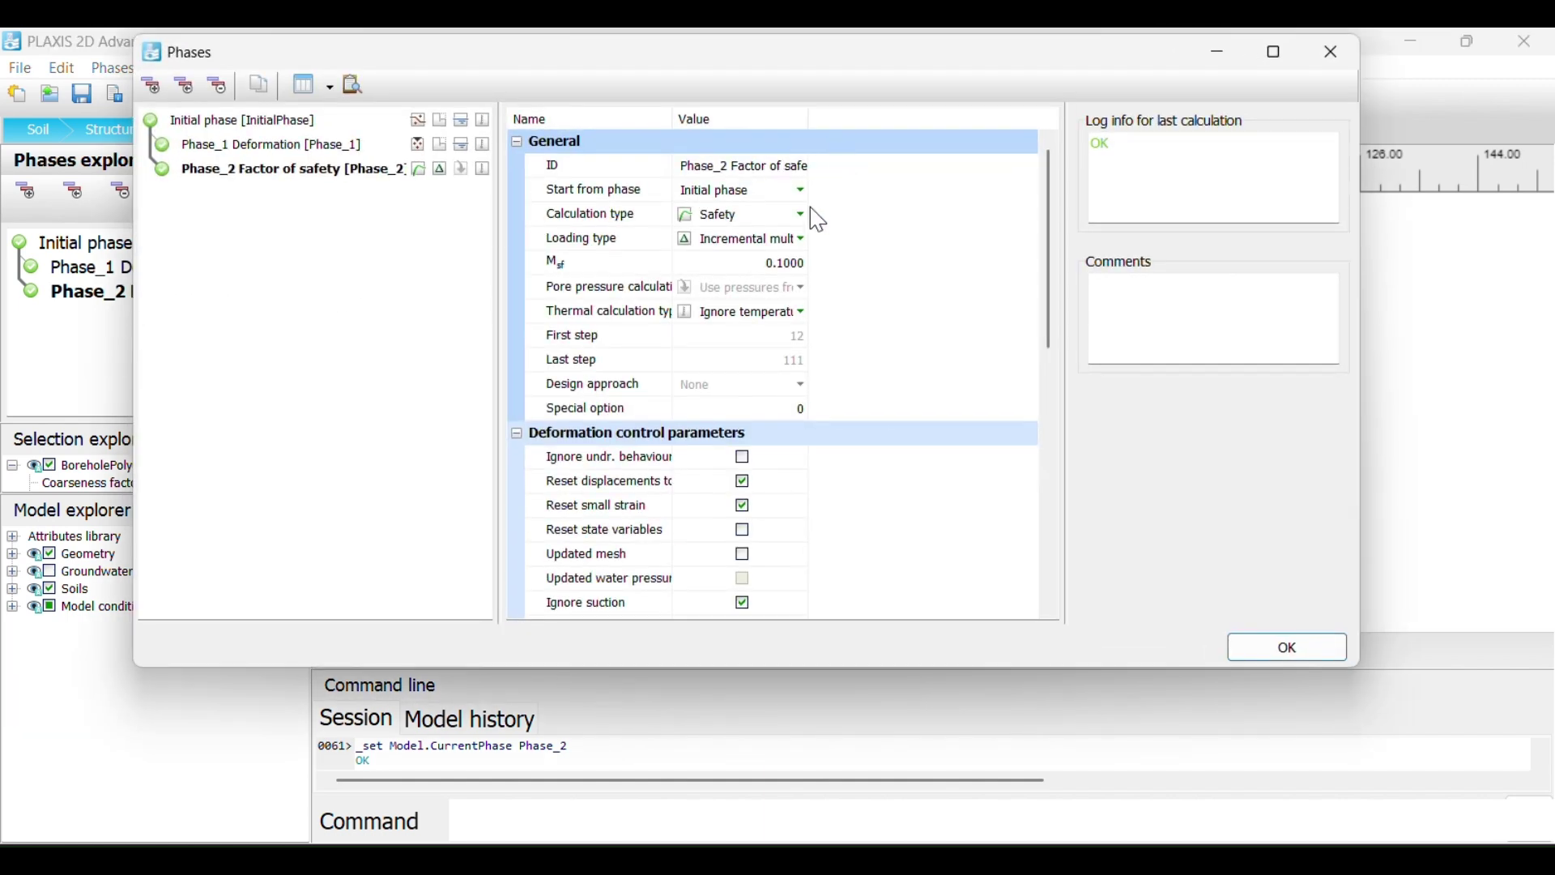
left_click(750, 225)
left_click(799, 214)
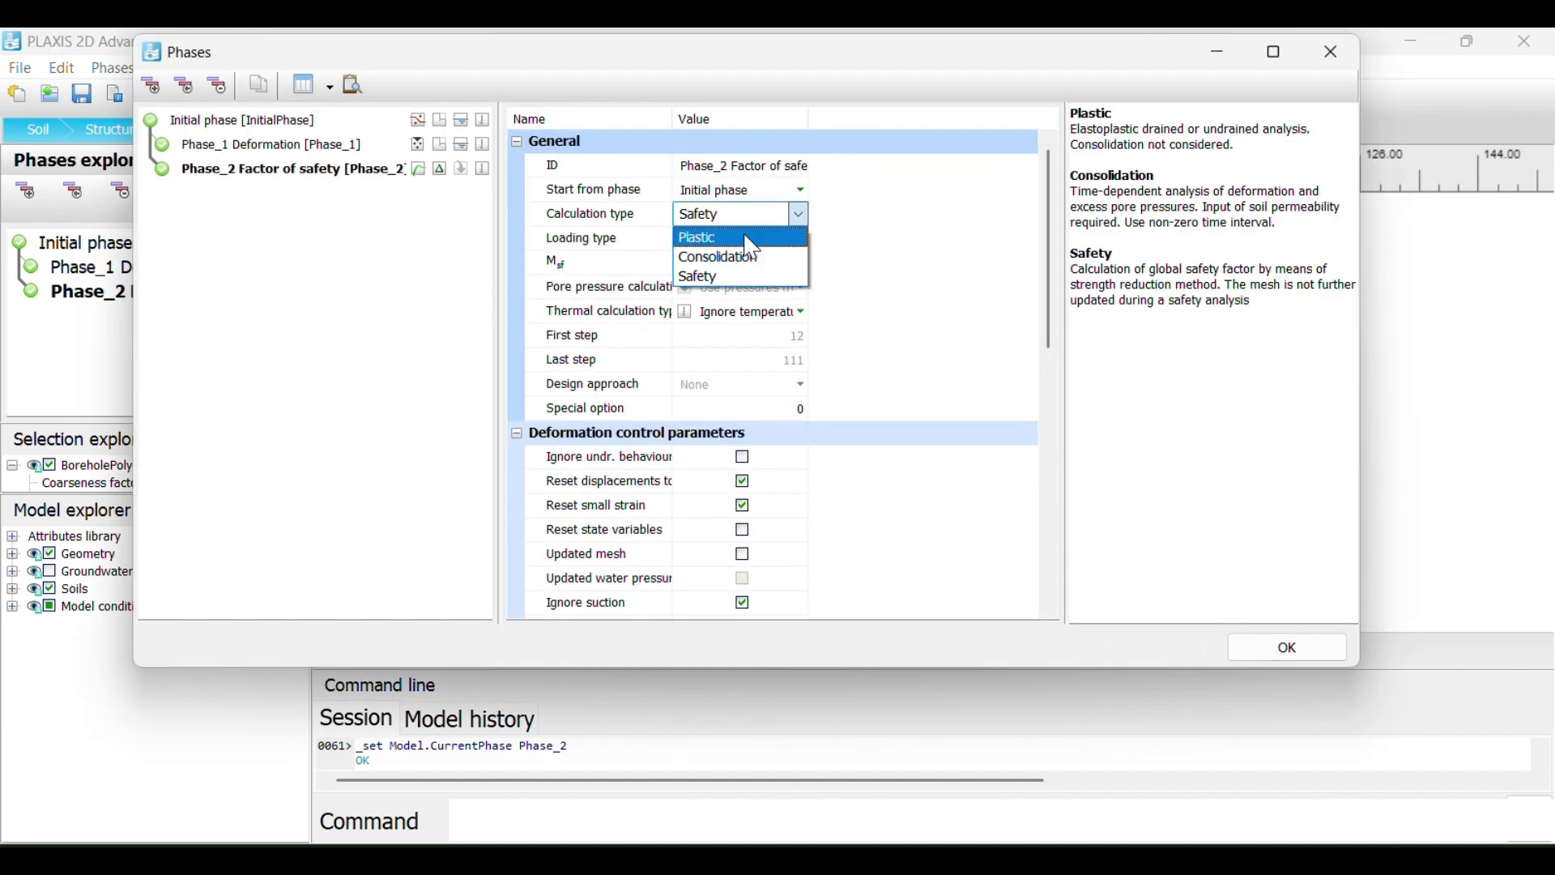
left_click(737, 276)
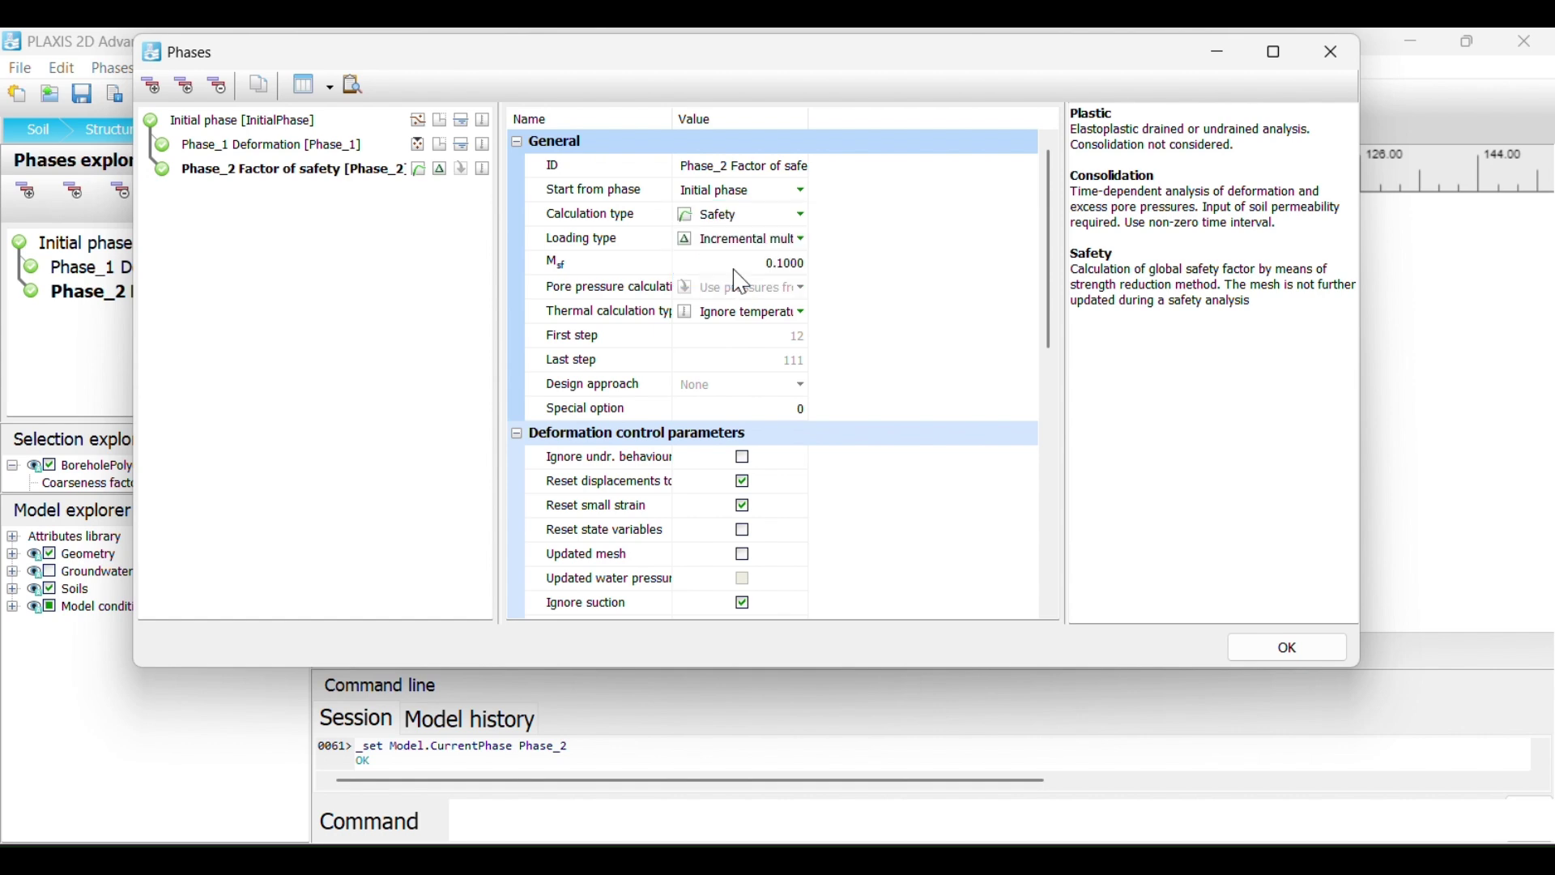
left_click(1294, 648)
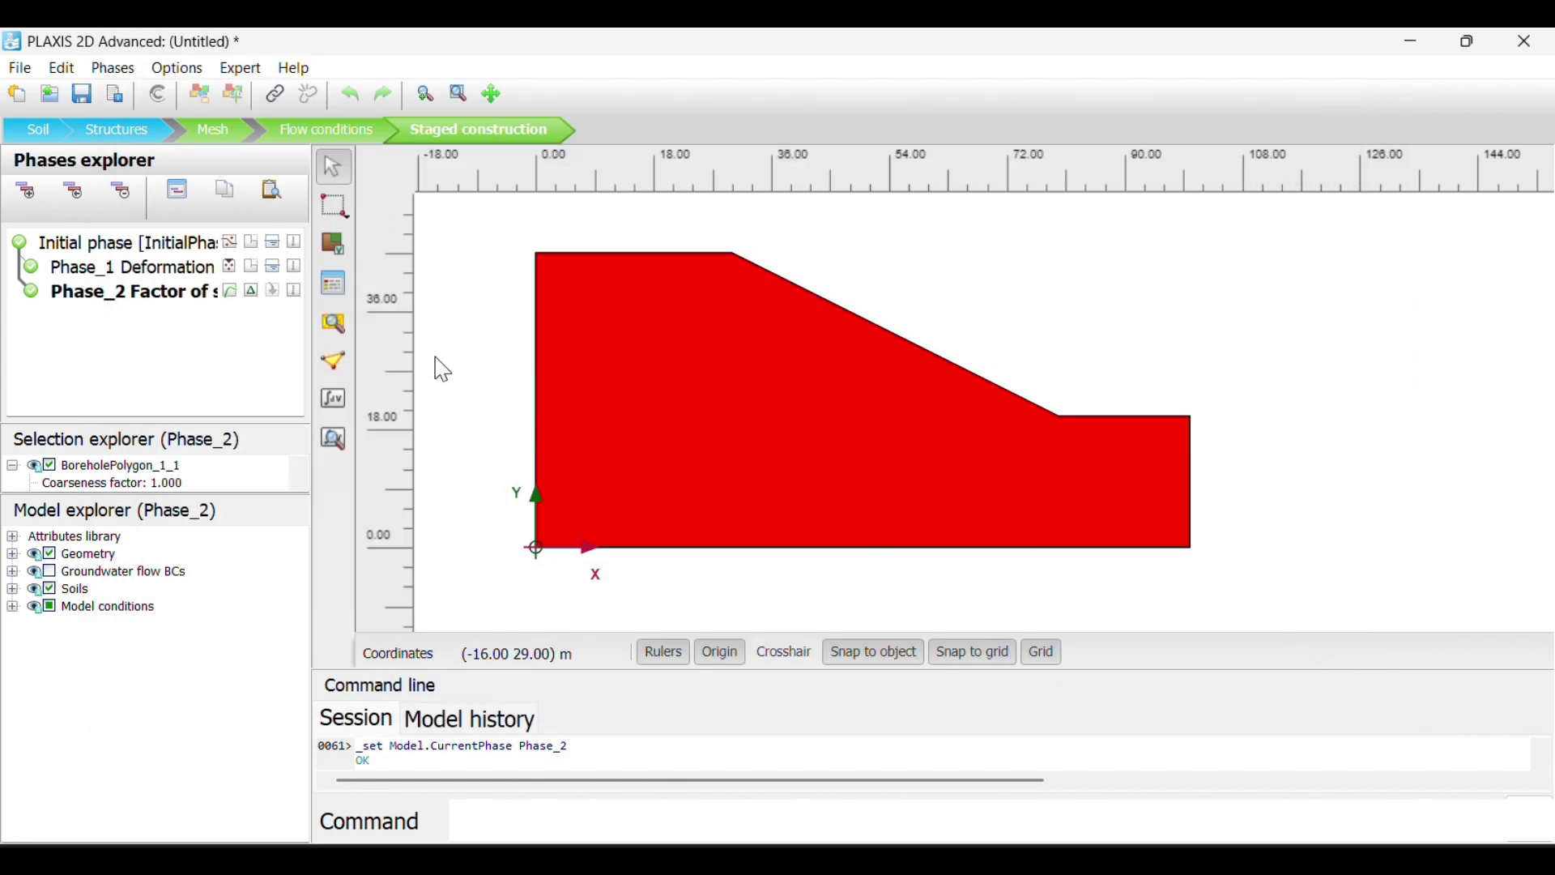
- Examine the curve nodes already selected at the slope's crest and toe in the connectivity plot, and update back to Input
left_click(337, 377)
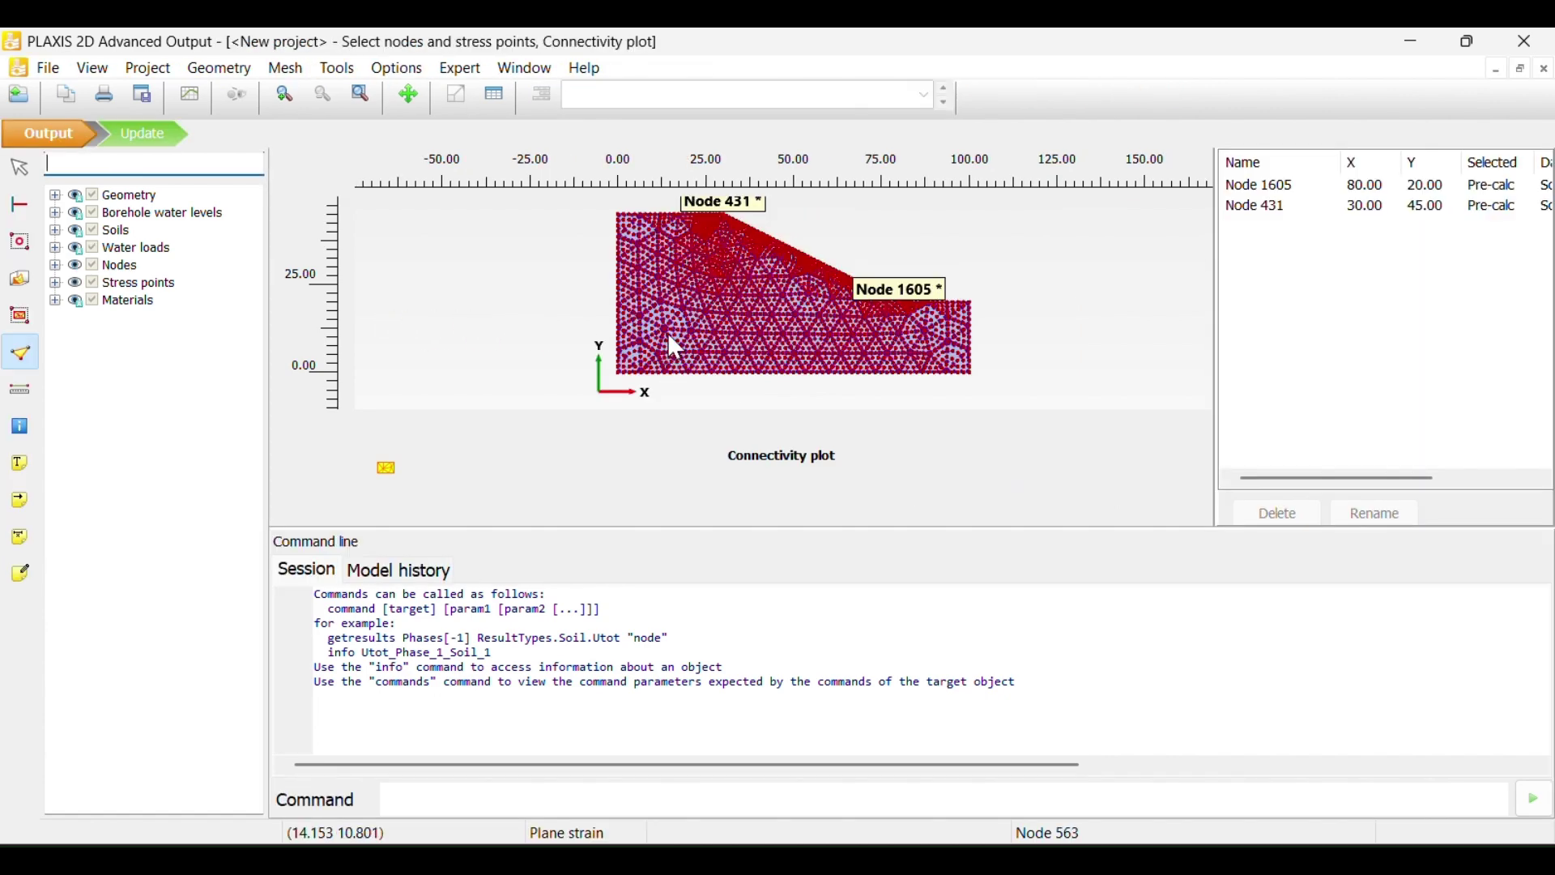
scroll(753, 212, "up", 1)
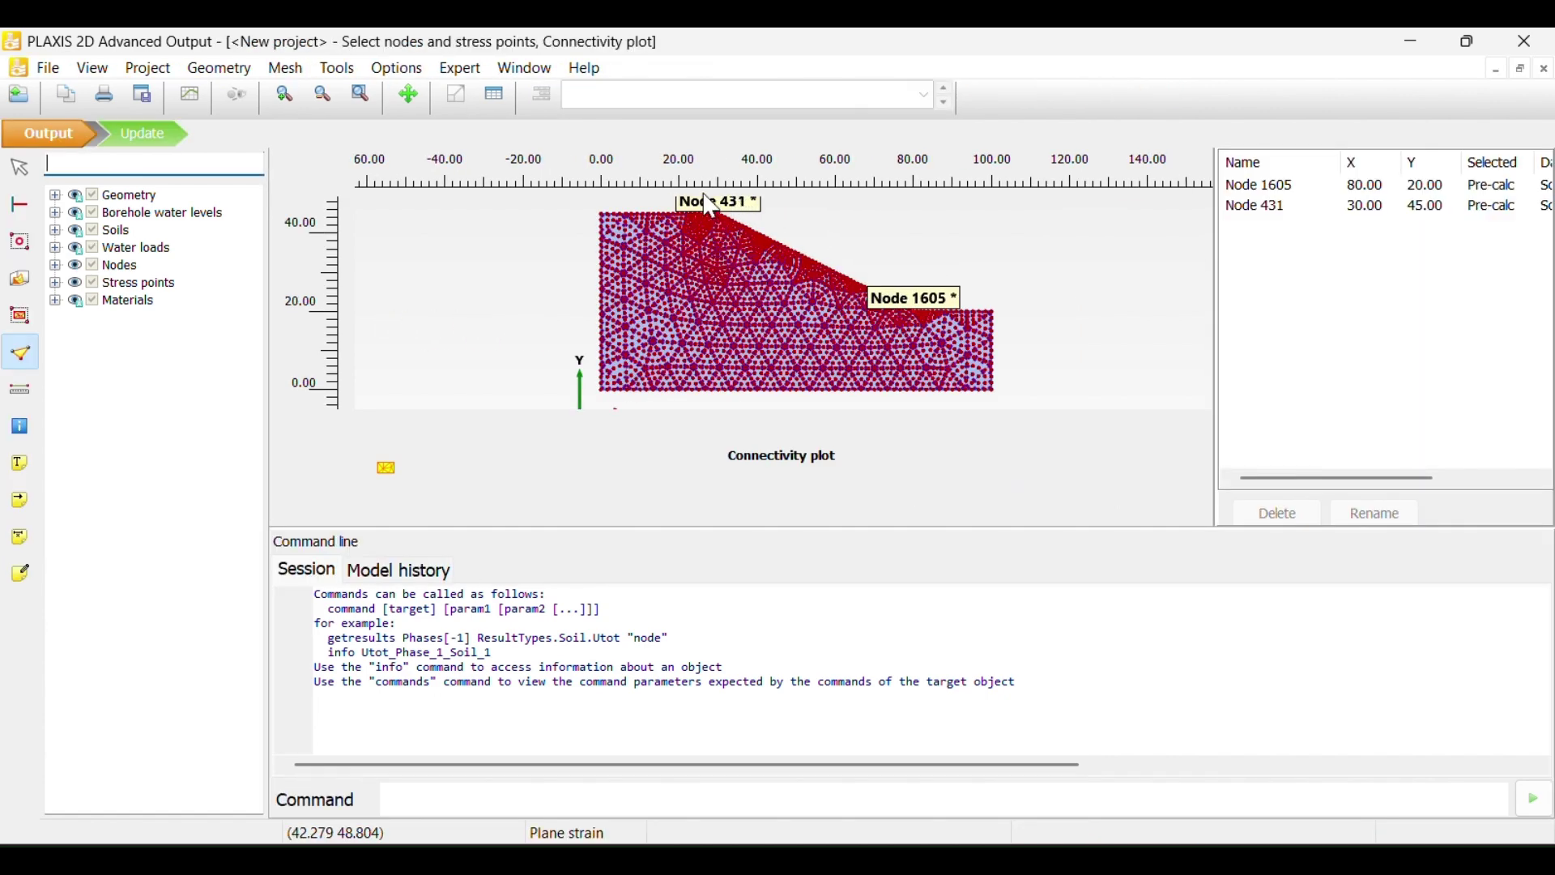
scroll(949, 365, "up", 6)
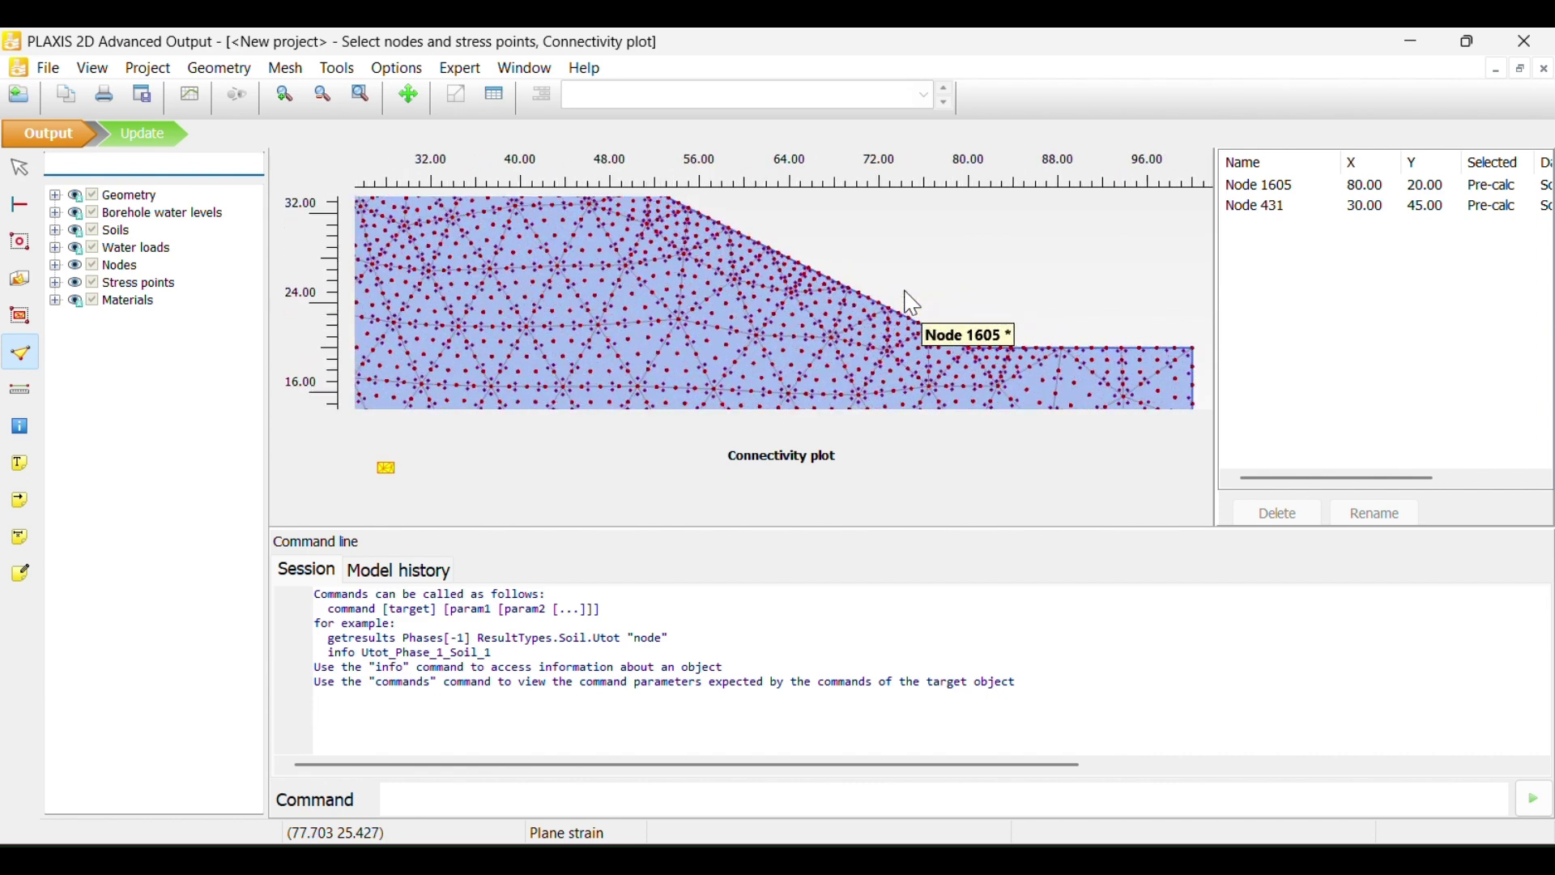
scroll(952, 366, "up", 3)
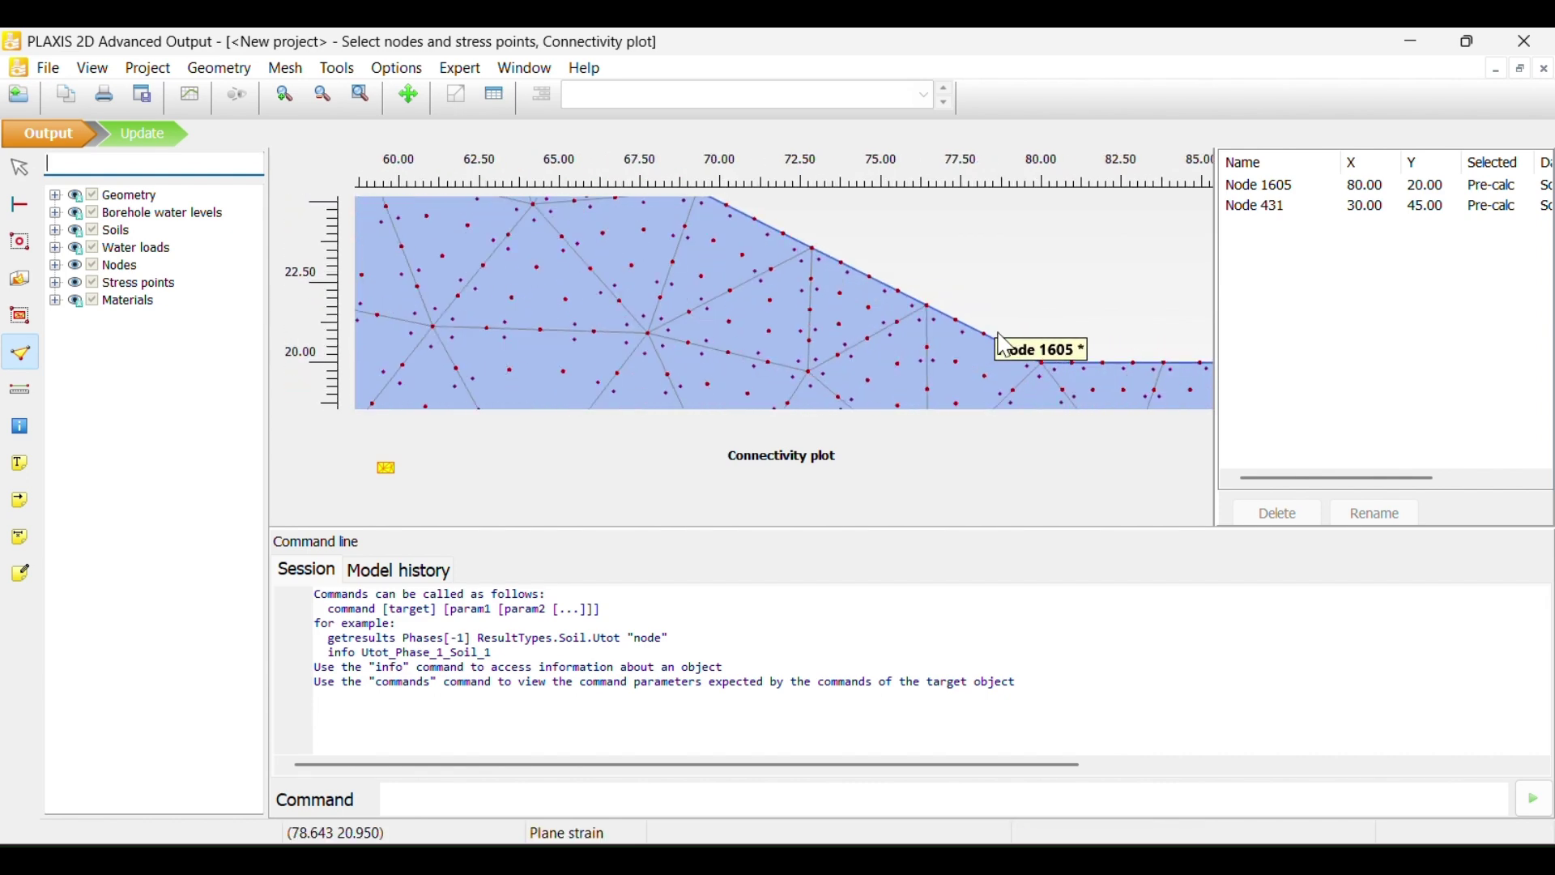
scroll(1004, 361, "up", 5)
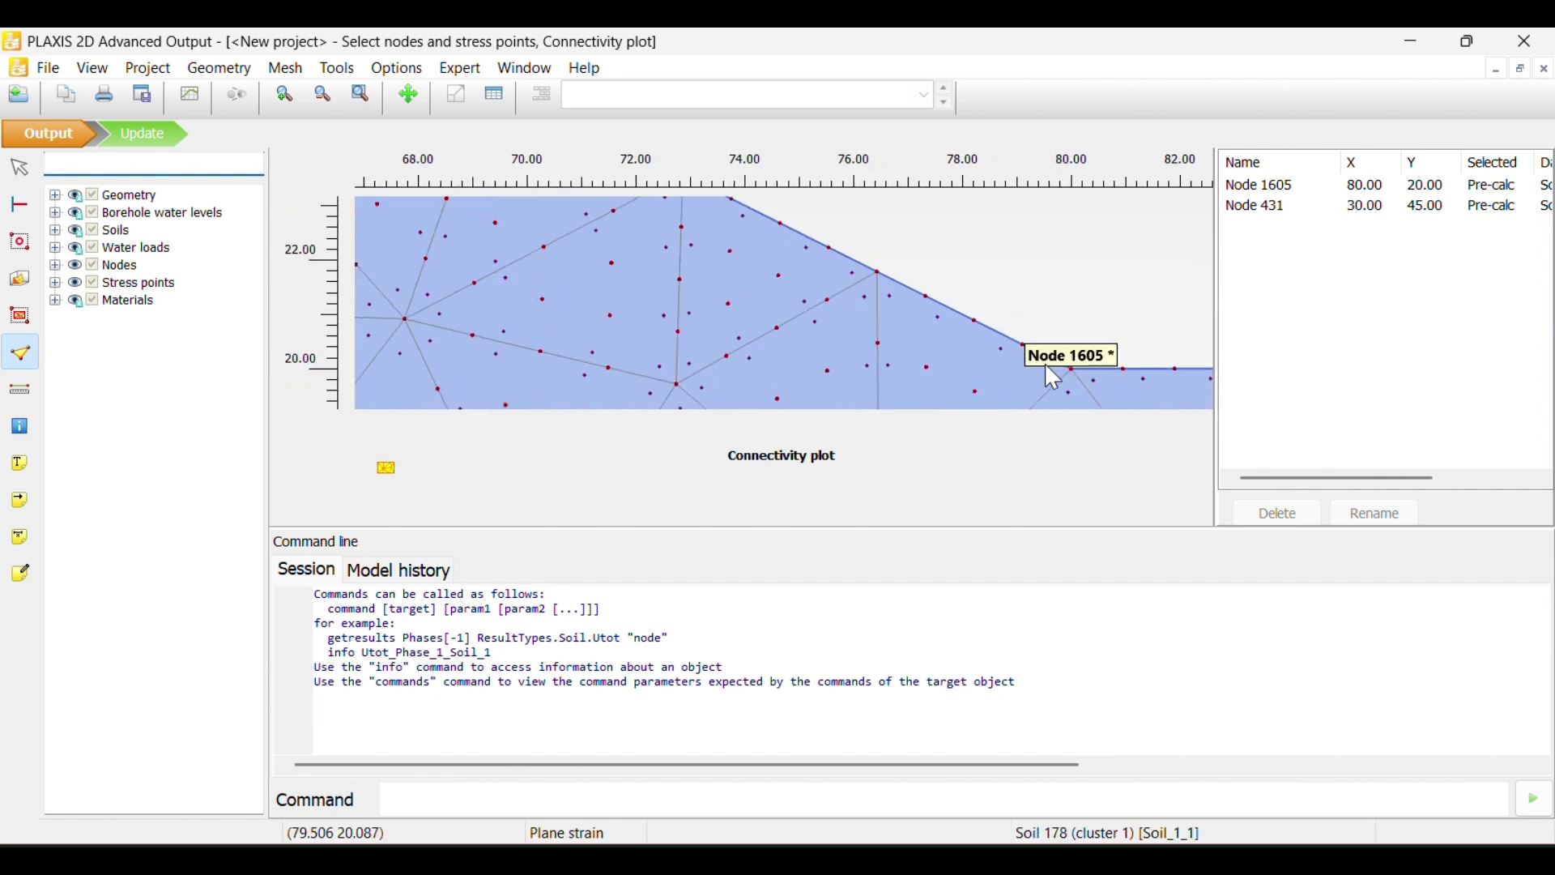
scroll(1159, 376, "down", 5)
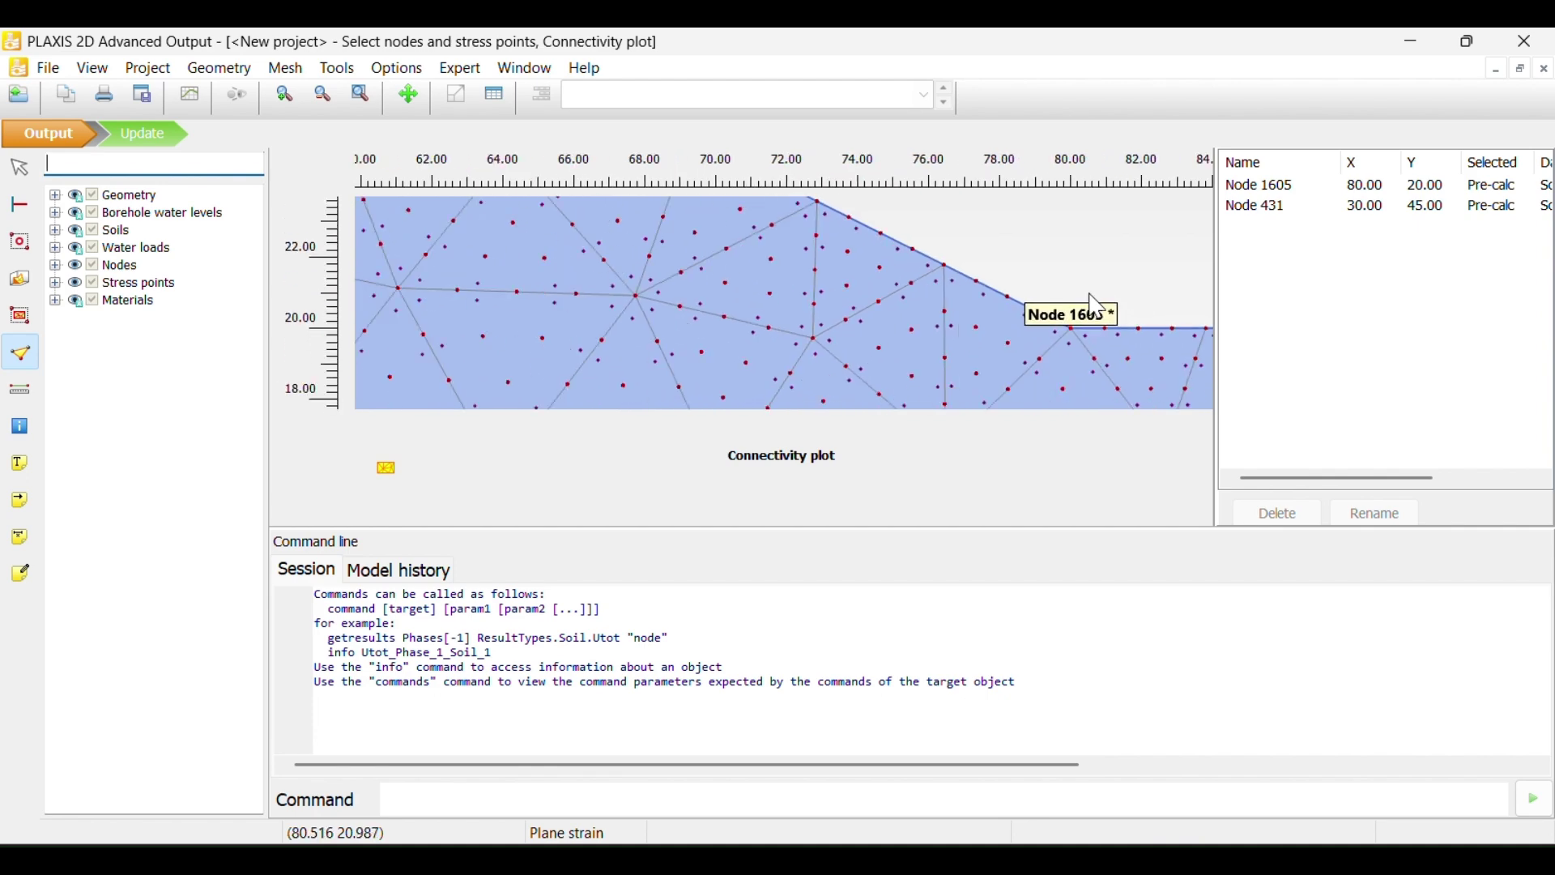
scroll(1097, 307, "down", 8)
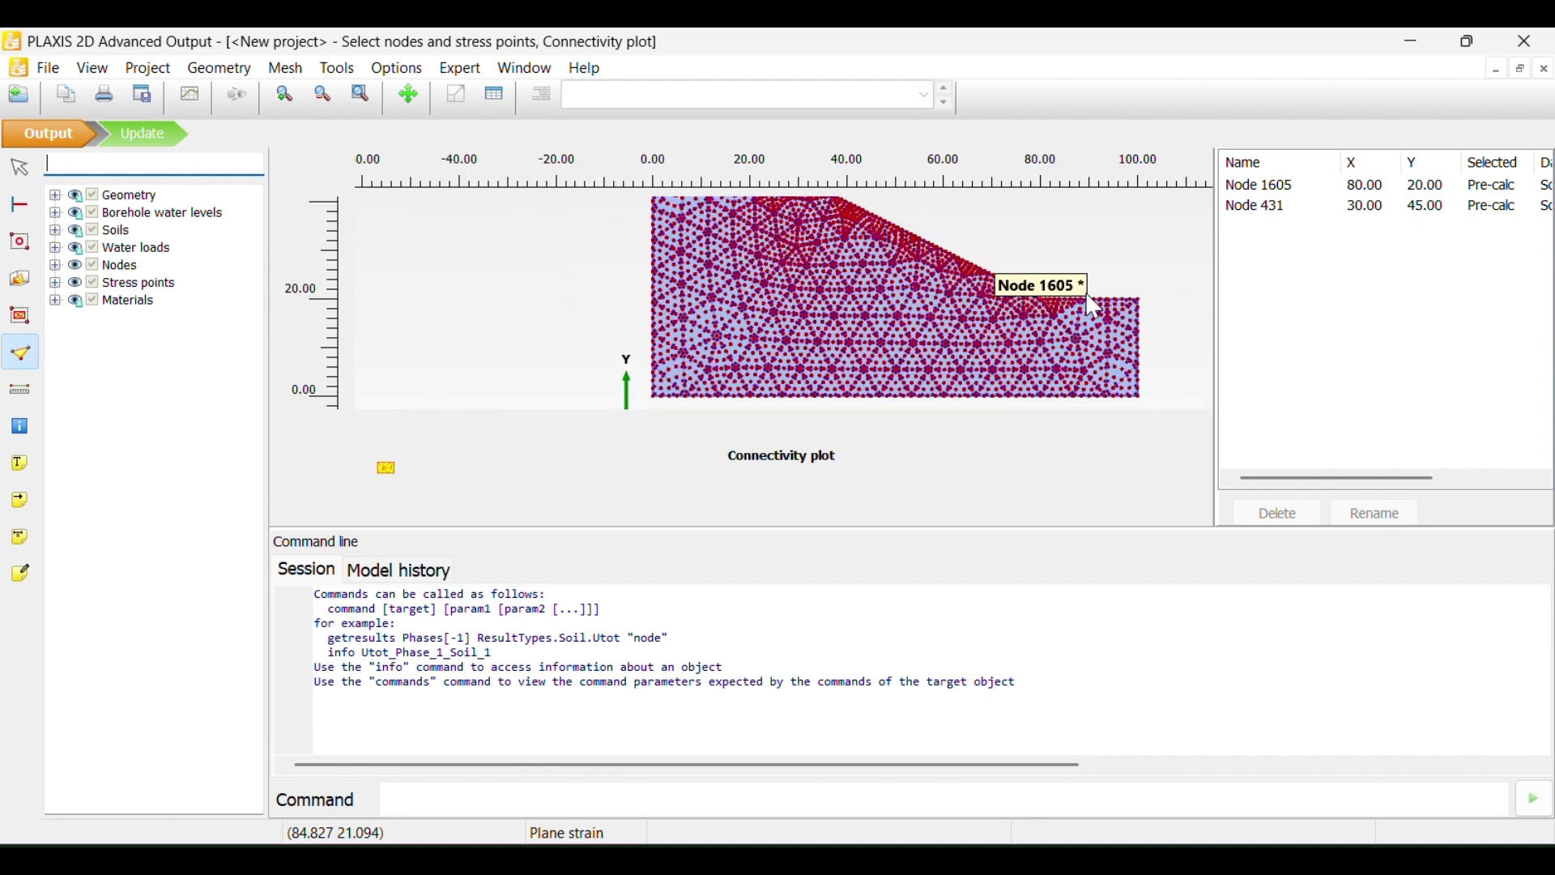
scroll(984, 269, "down", 1)
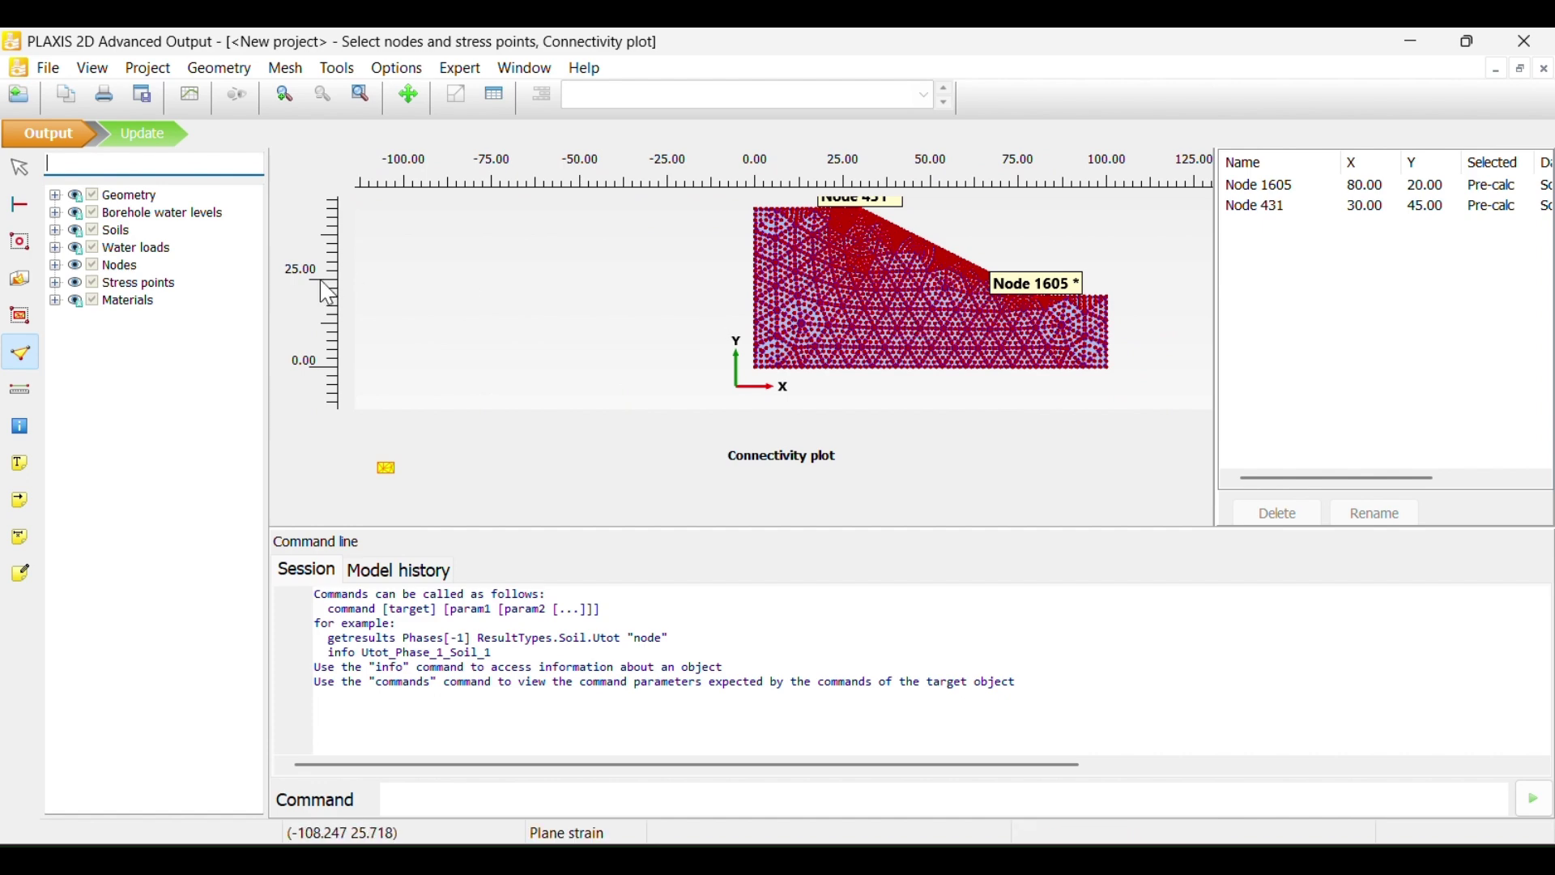
left_click(172, 154)
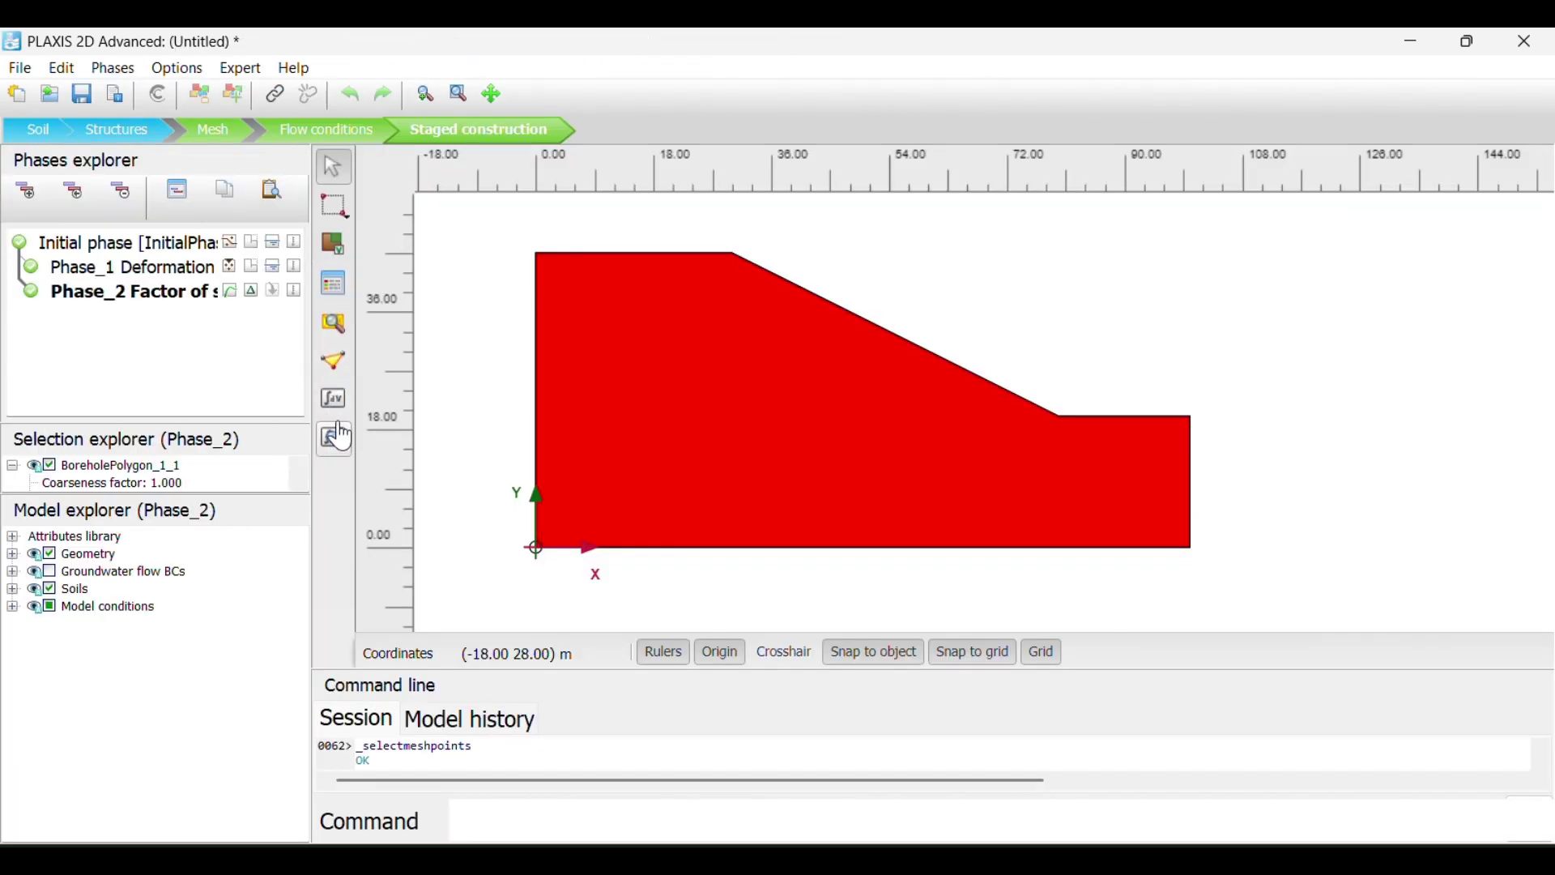
- Calculate all phases and view the calculation results of Phase_2 Factor of safety in PLAXIS 2D Output
left_click(335, 400)
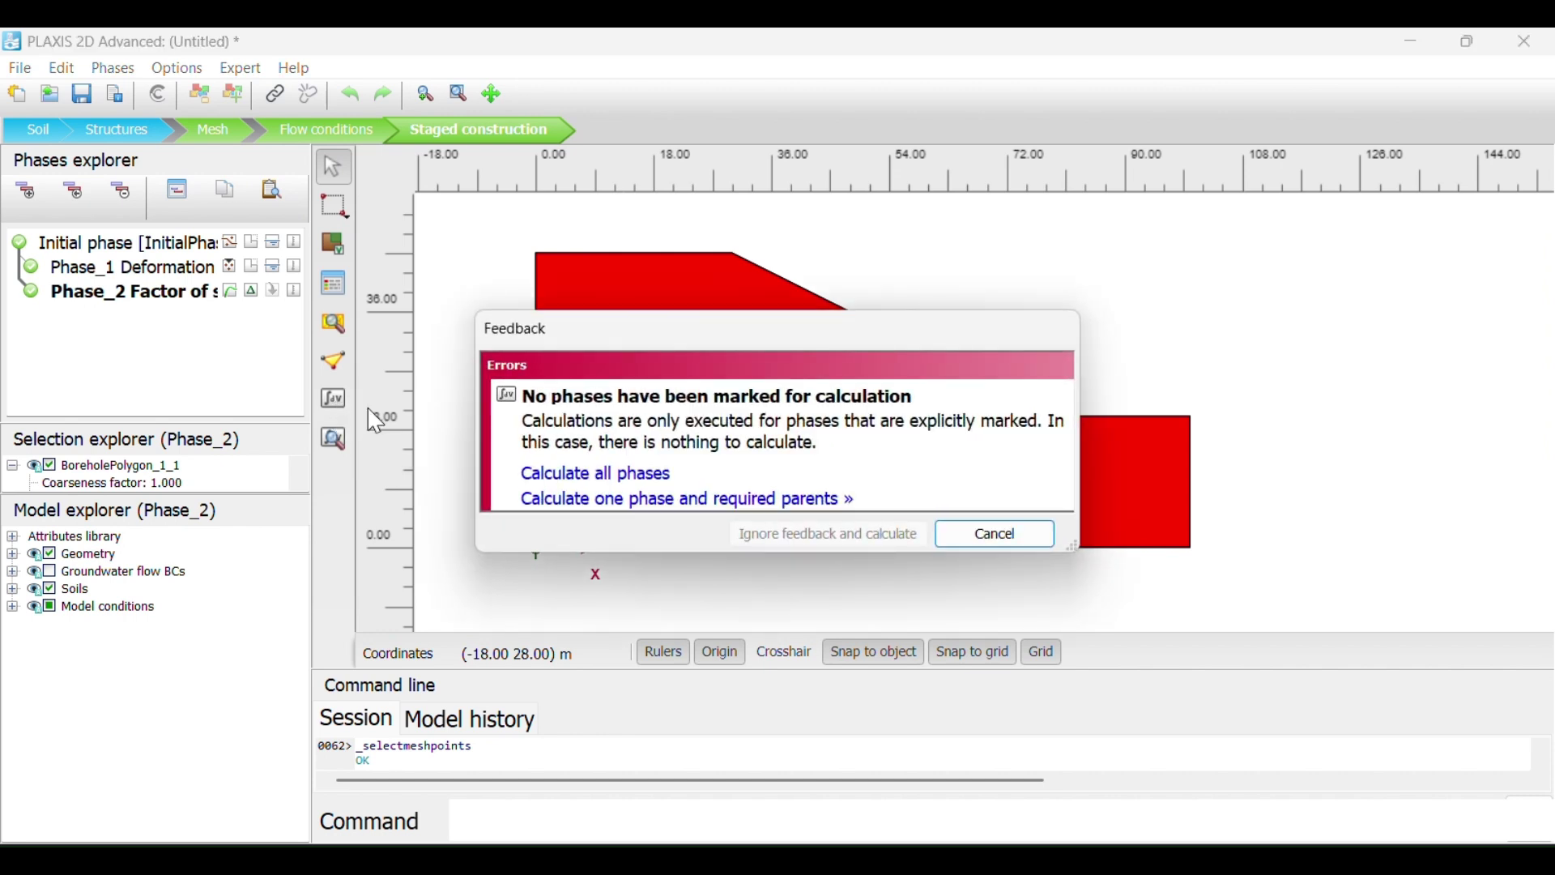
left_click(571, 478)
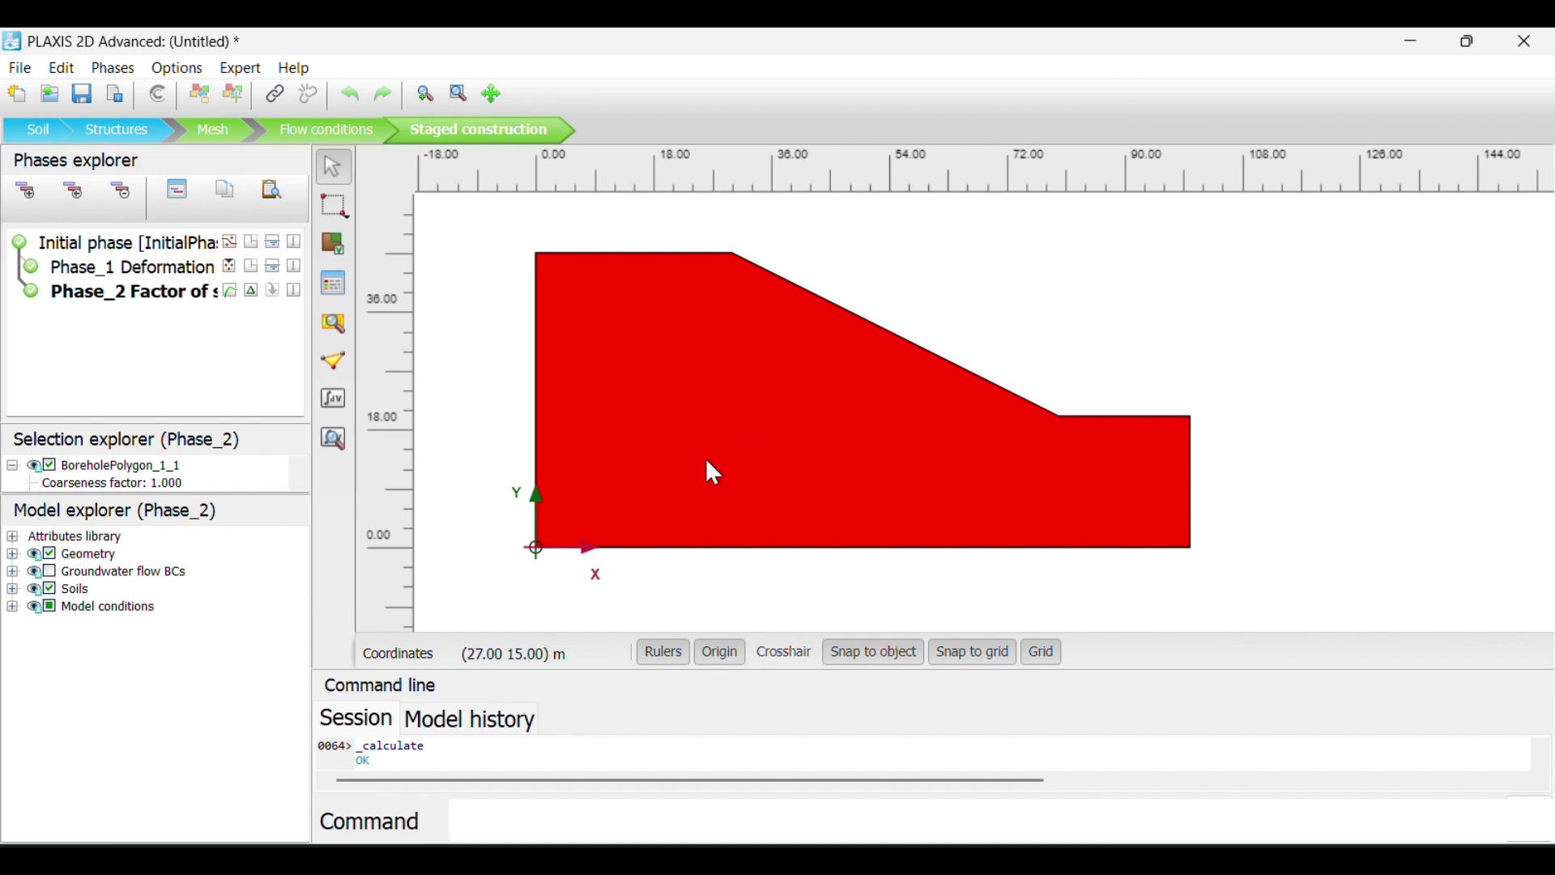
left_click(337, 450)
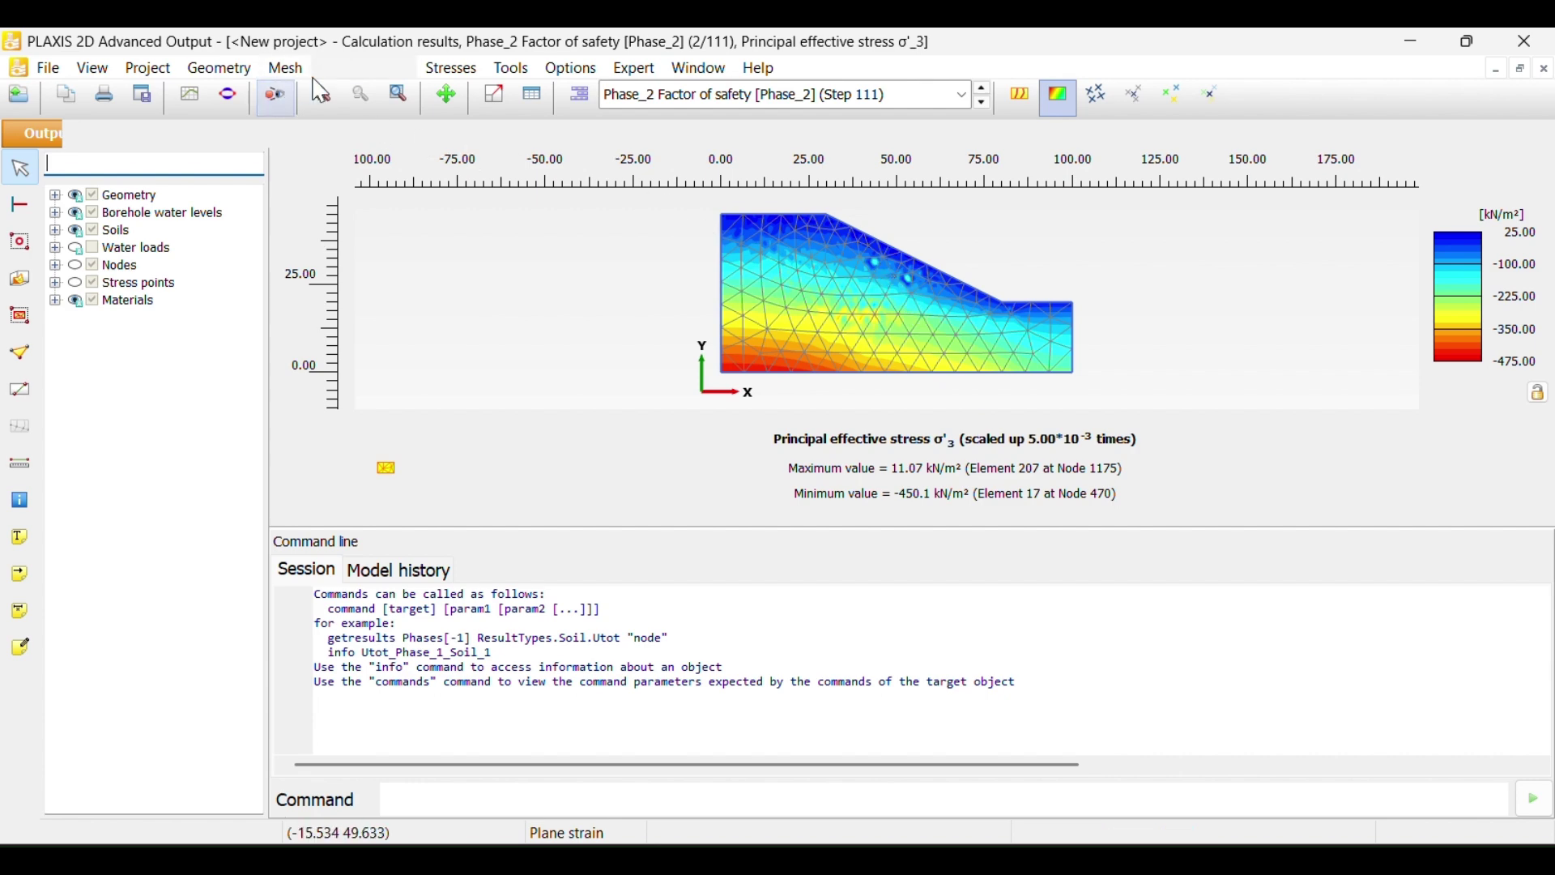
- Display the deformed mesh |u| for Phase_2 and examine the deformation along the slope's crest and face
left_click(365, 68)
left_click(405, 103)
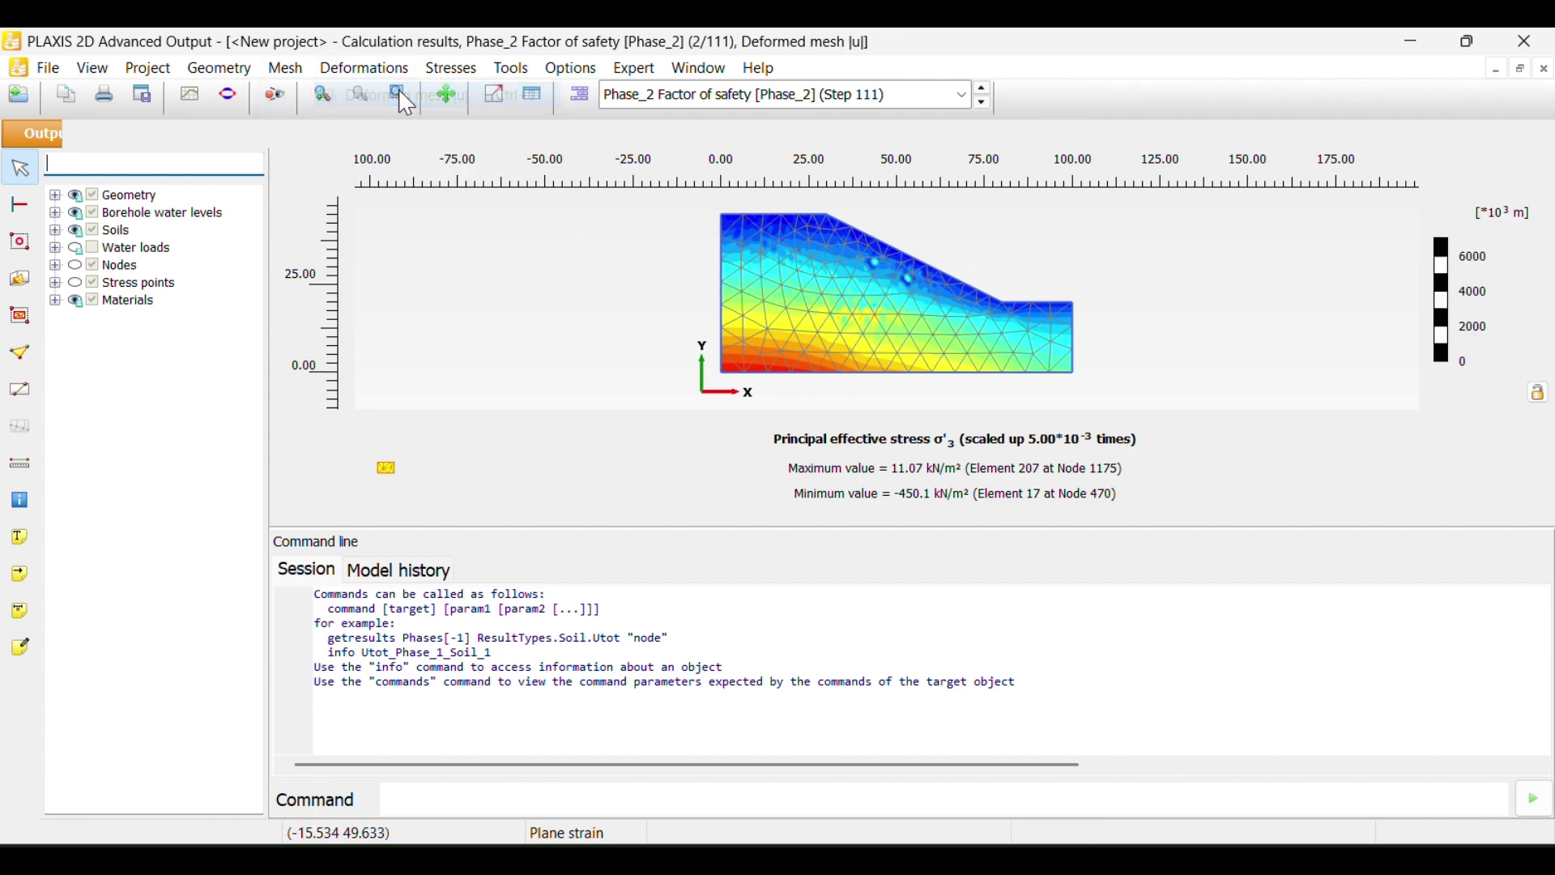
scroll(819, 198, "up", 2)
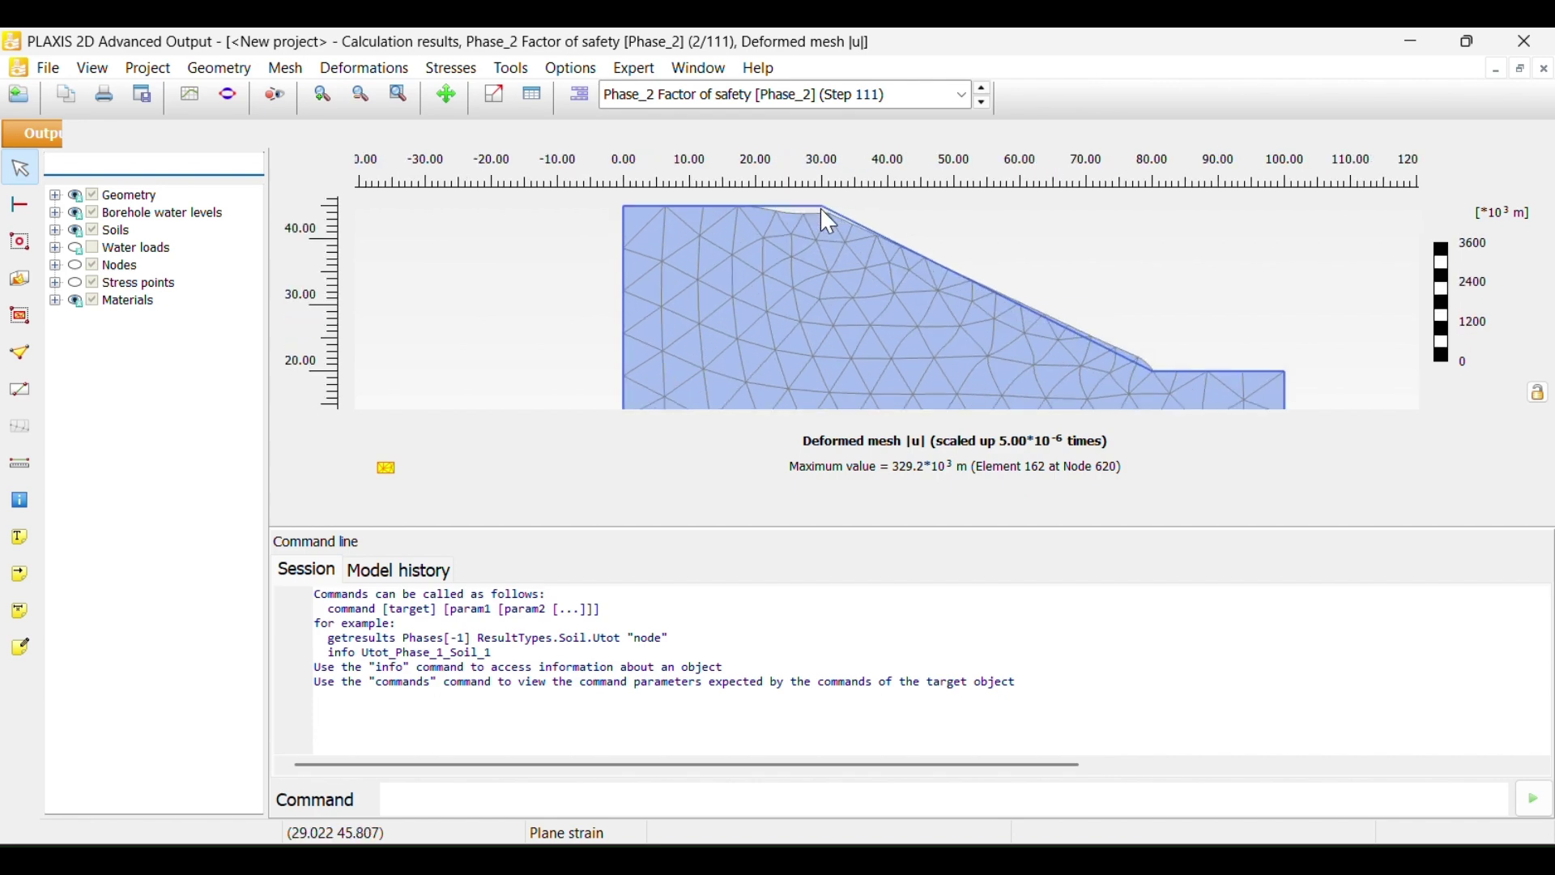
scroll(817, 208, "down", 2)
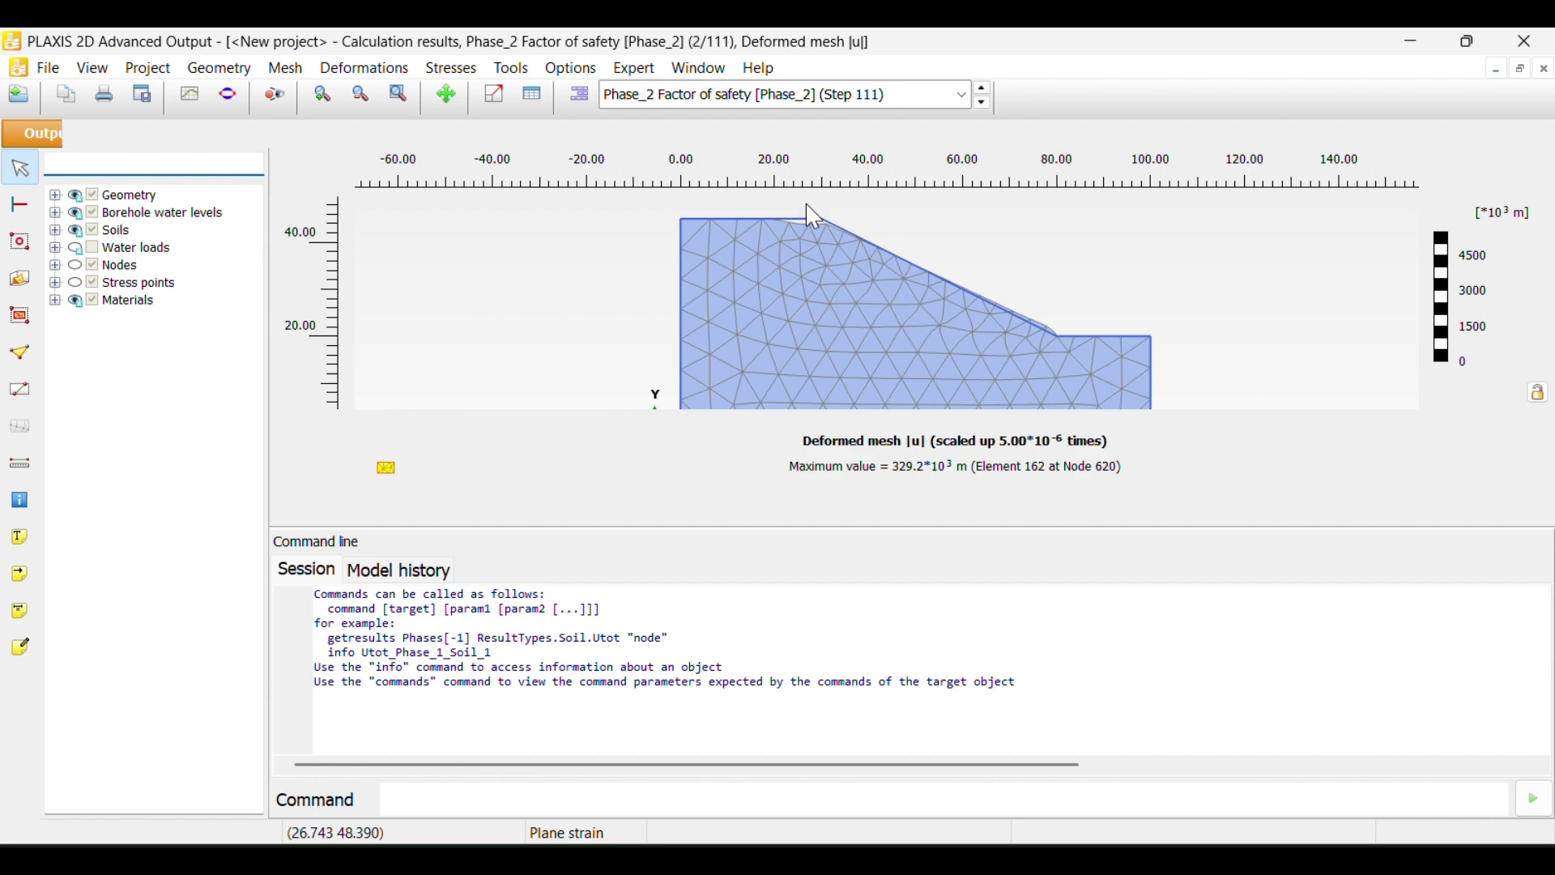
scroll(812, 217, "up", 3)
scroll(1025, 294, "down", 2)
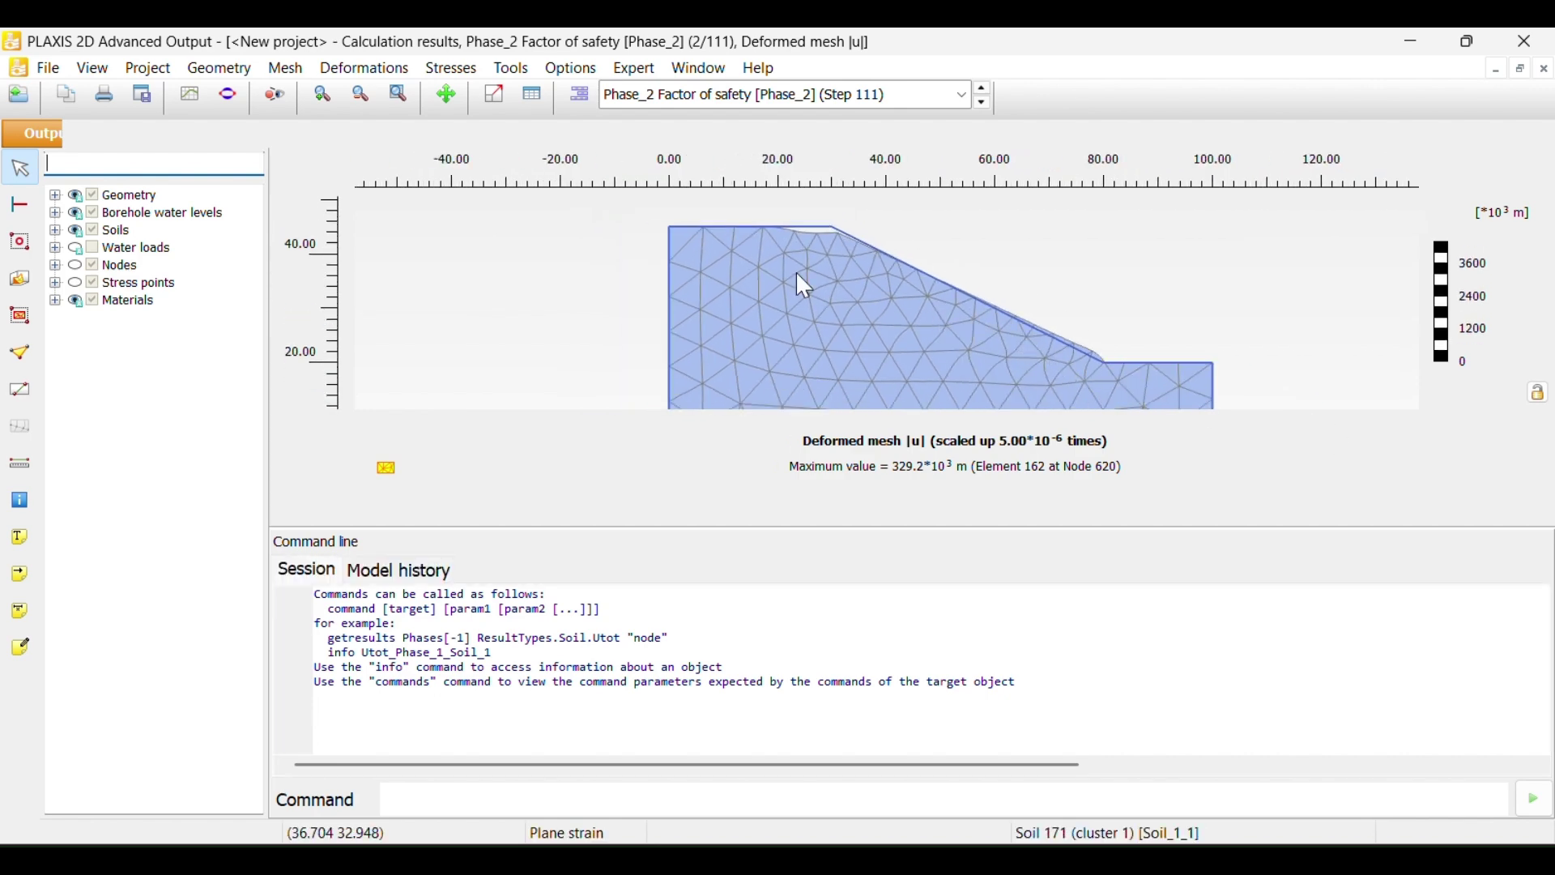
- Display the total displacements |u| of the Phase_2 Factor of safety results
left_click(363, 69)
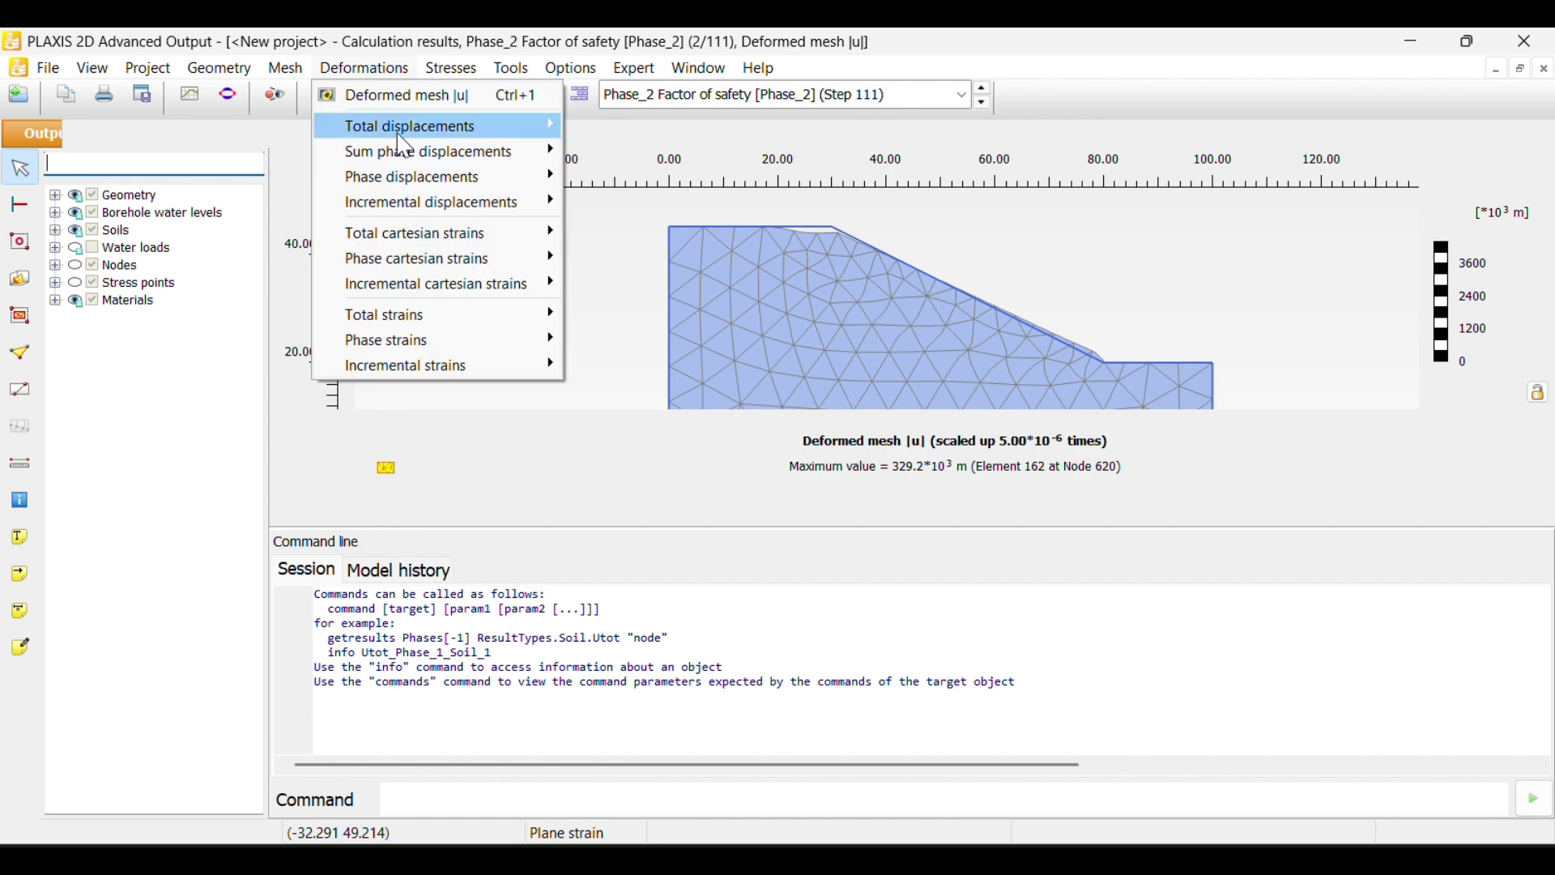
mouse_move(404, 145)
left_click(634, 128)
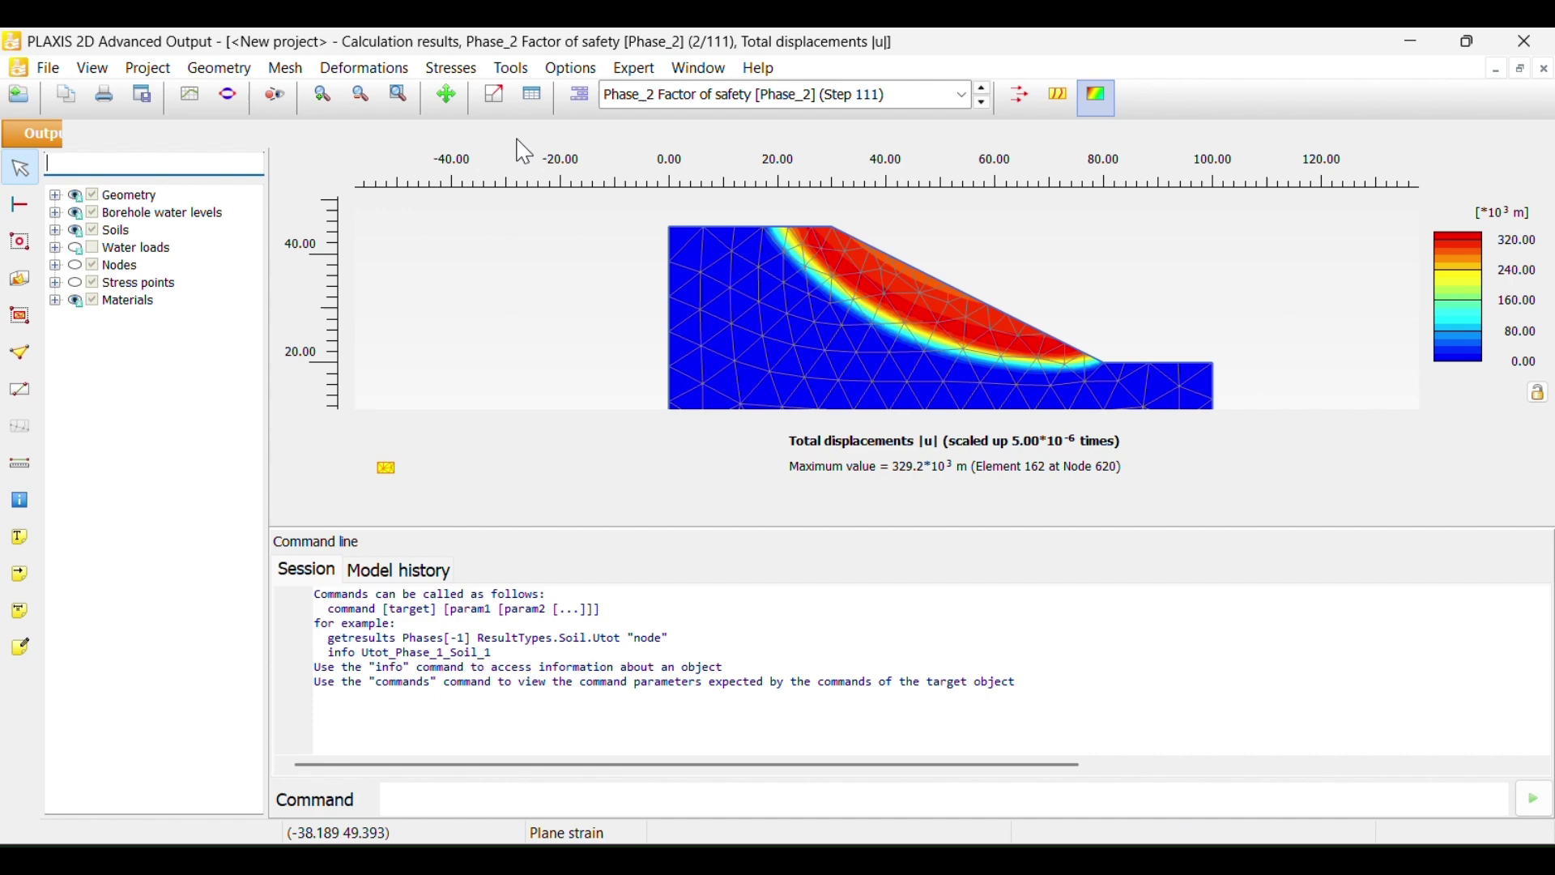
- Generate a new chart in the Curves manager with Step on the X-axis and the ΣMsf multiplier on the Y-axis
left_click(195, 100)
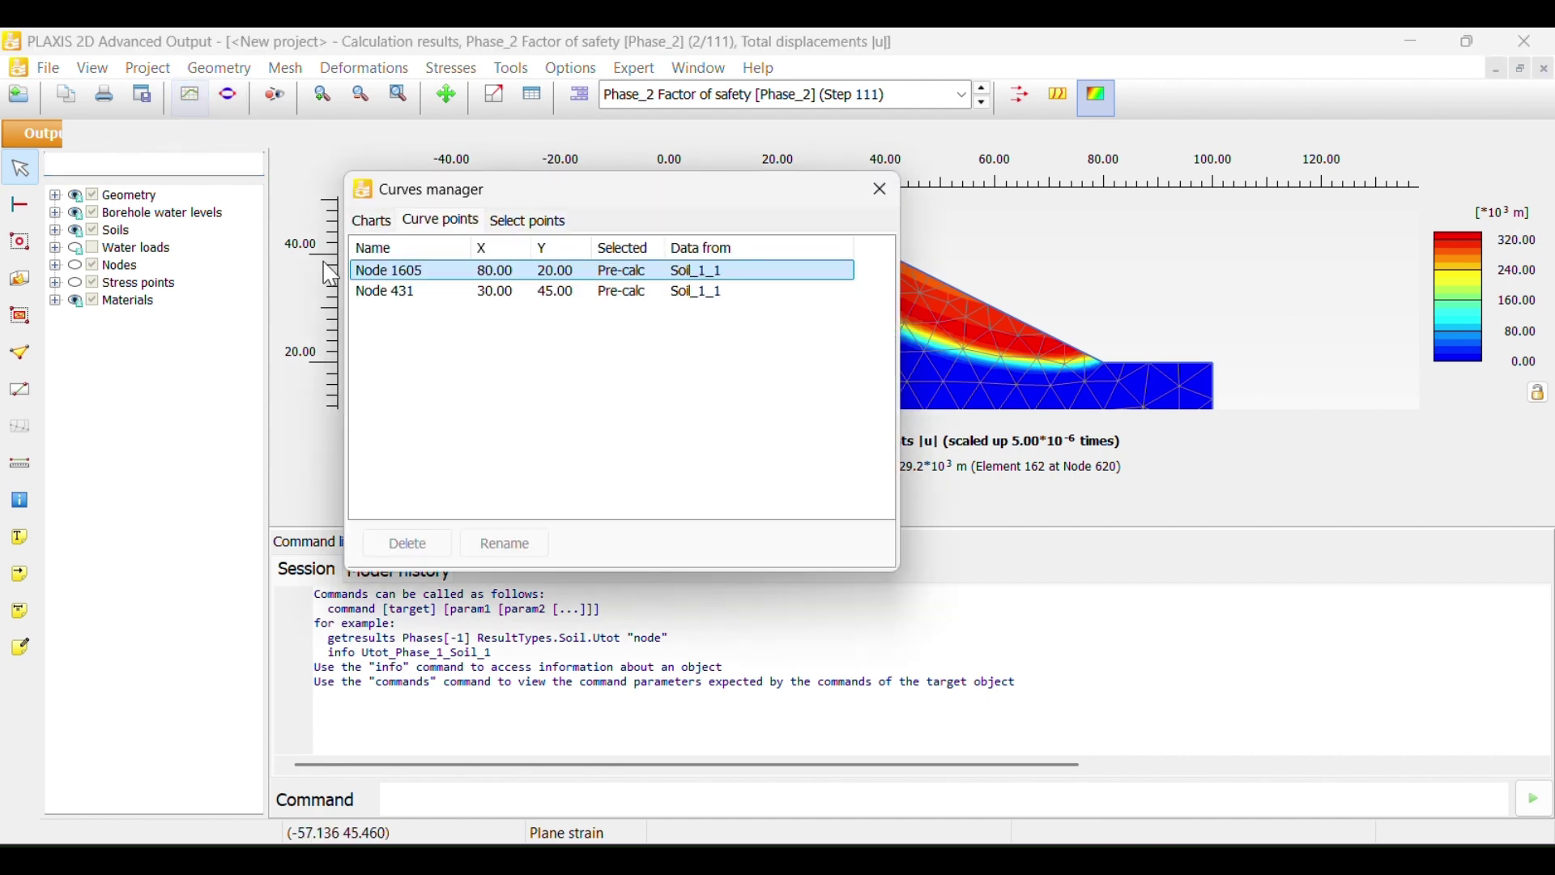
left_click(373, 221)
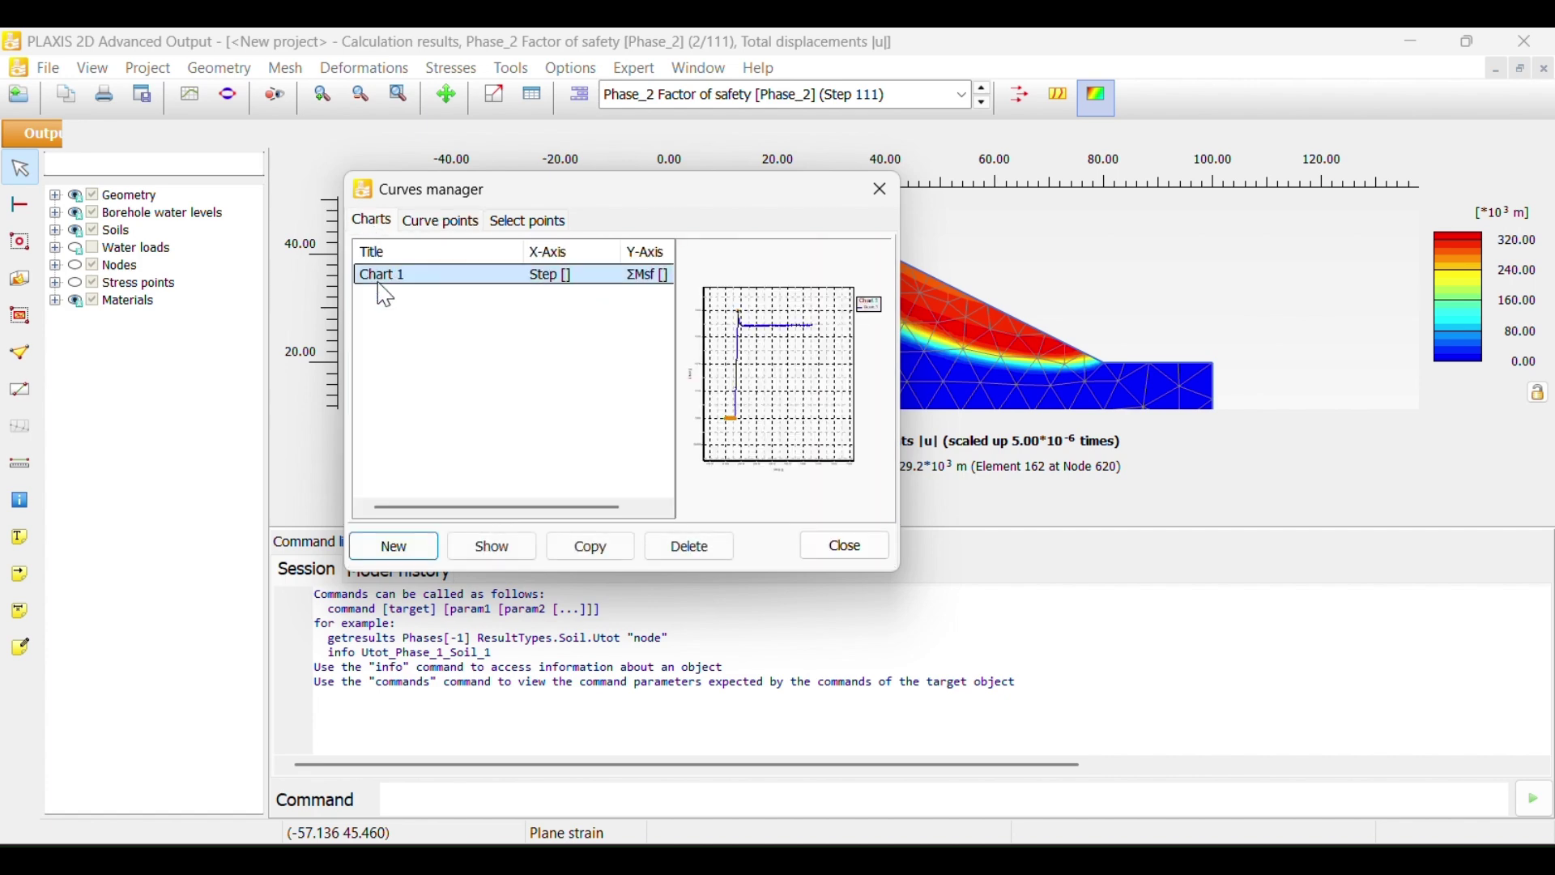
left_click(422, 558)
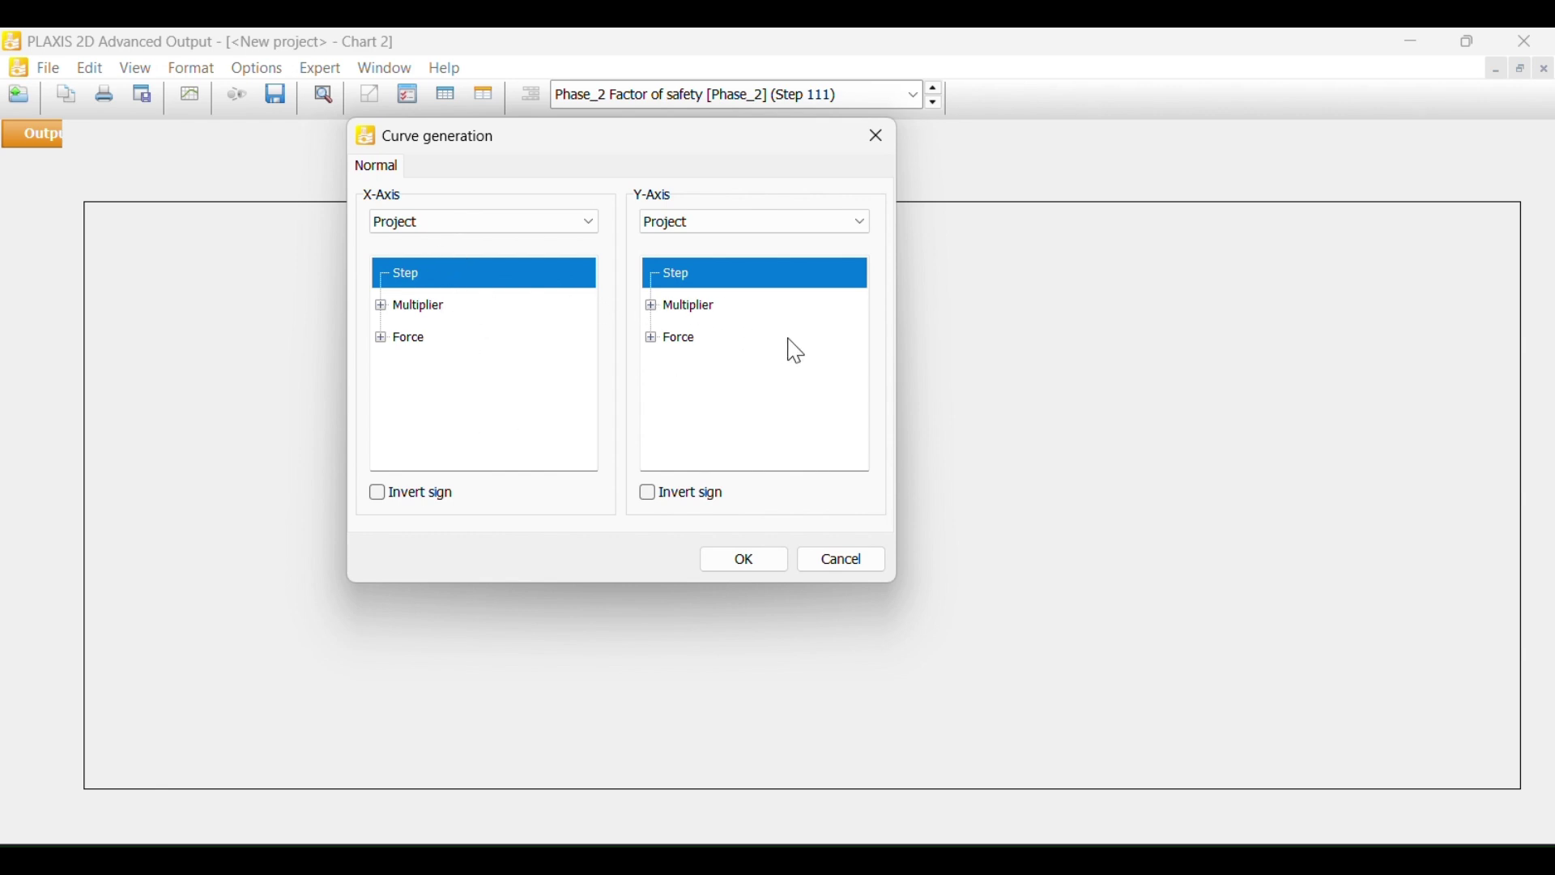
double_click(716, 308)
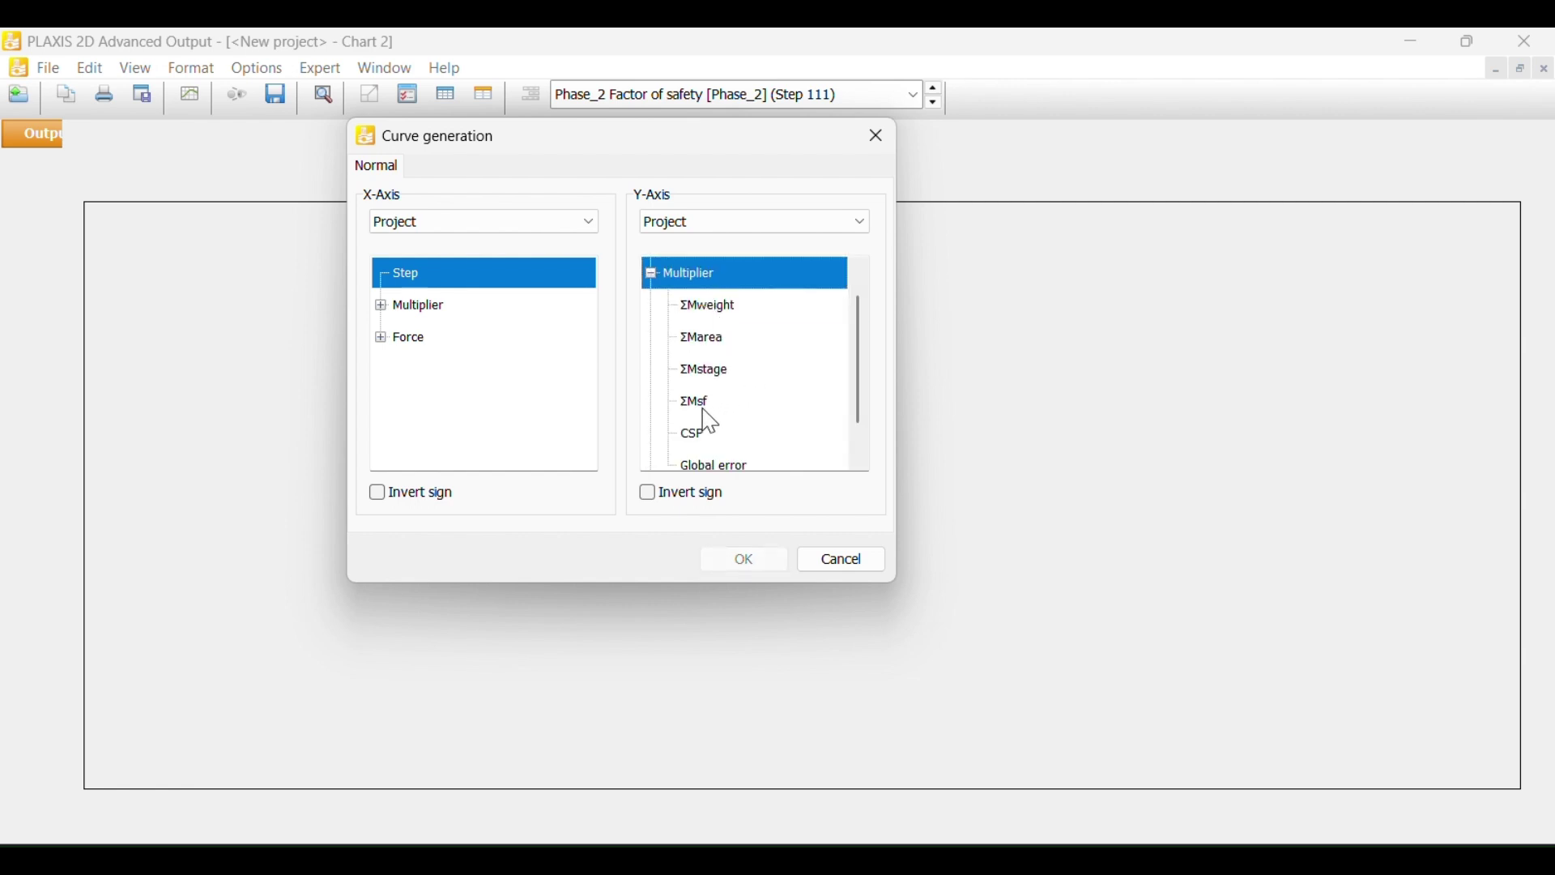
left_click(720, 419)
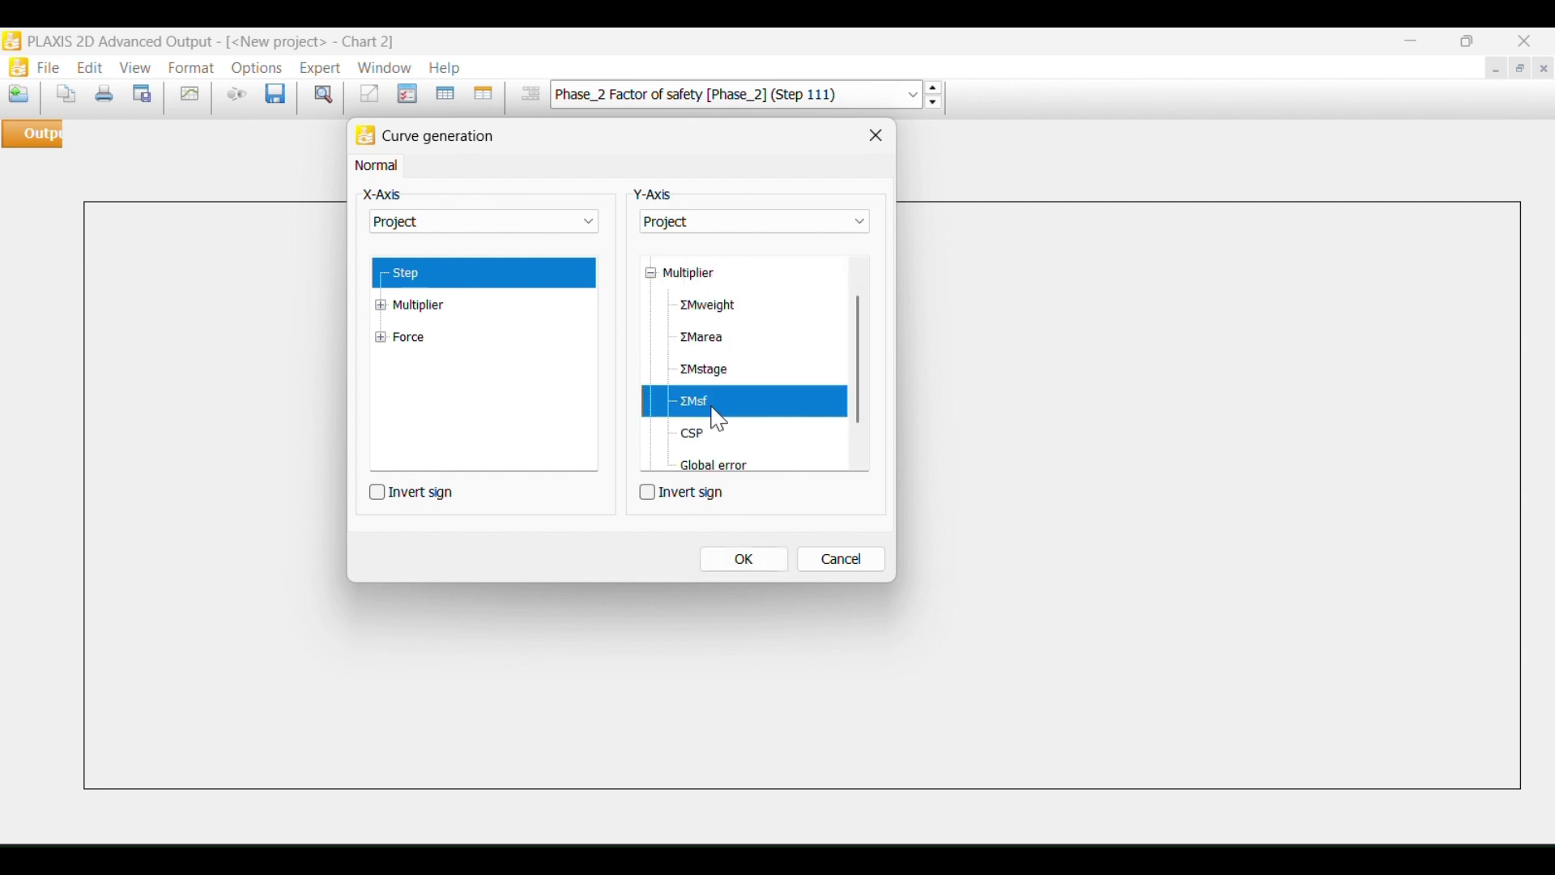
left_click(742, 563)
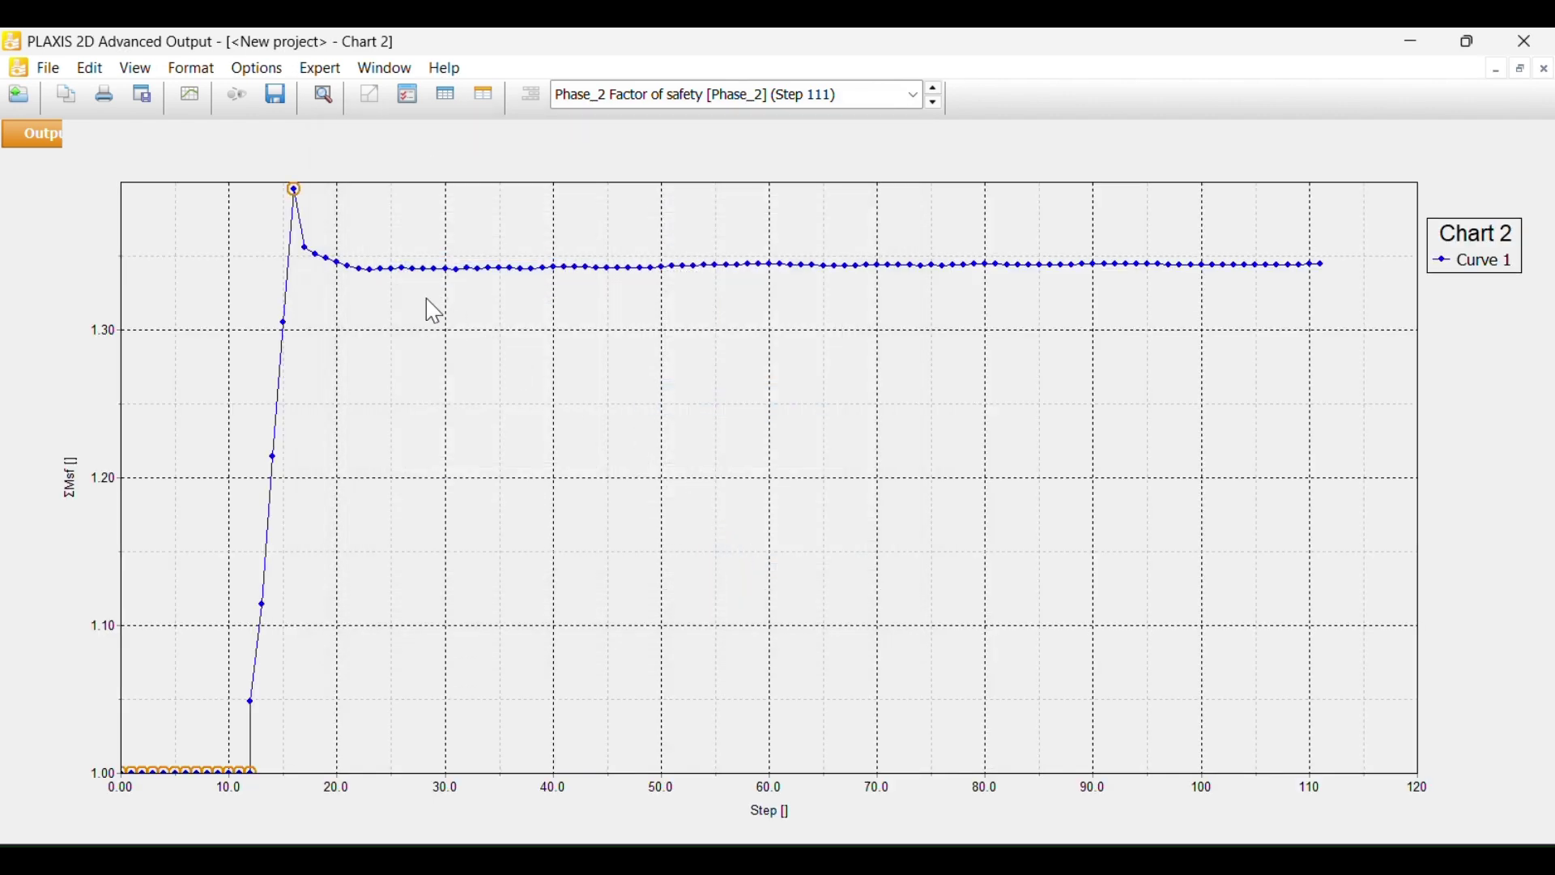
- Look up the ΣMsf value at the curve's peak in the chart's points table, and close the table
mouse_move(293, 191)
double_click(295, 191)
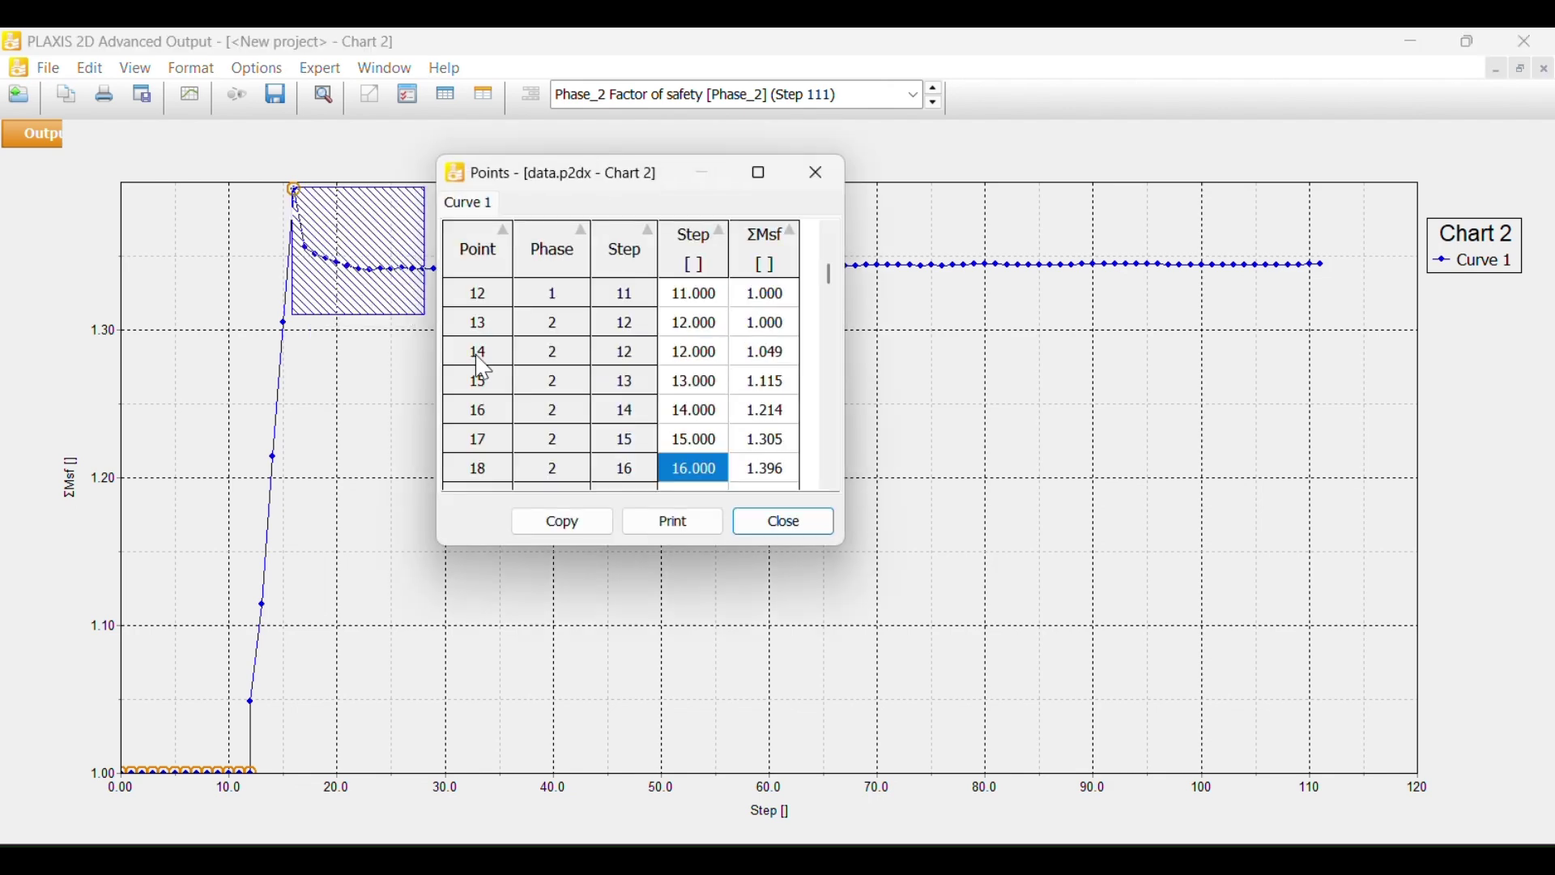
left_click_drag(607, 397, 371, 362)
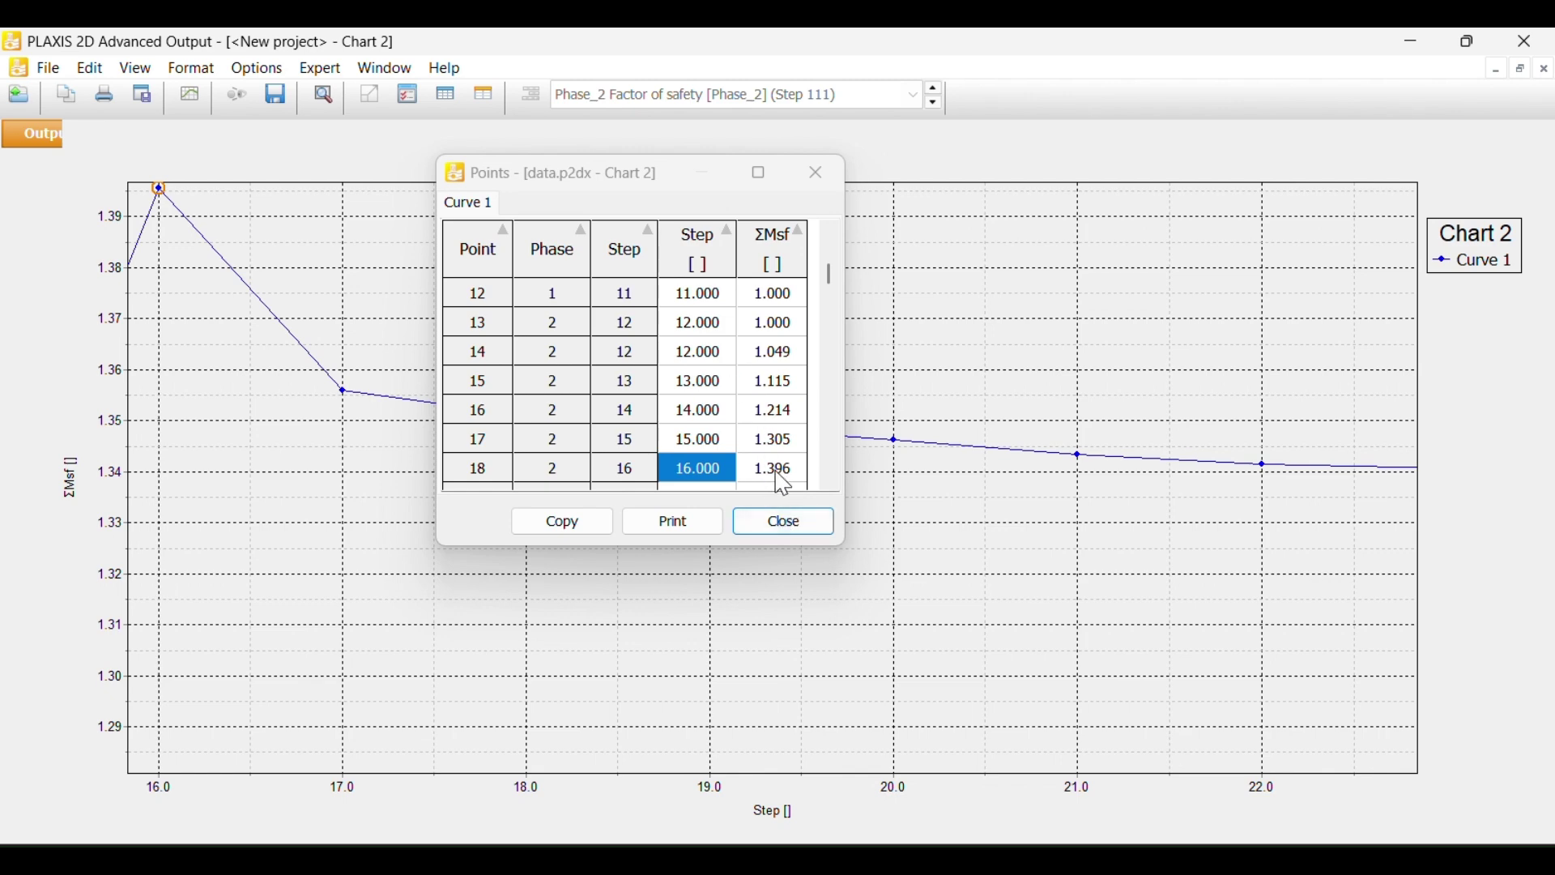
left_click(785, 525)
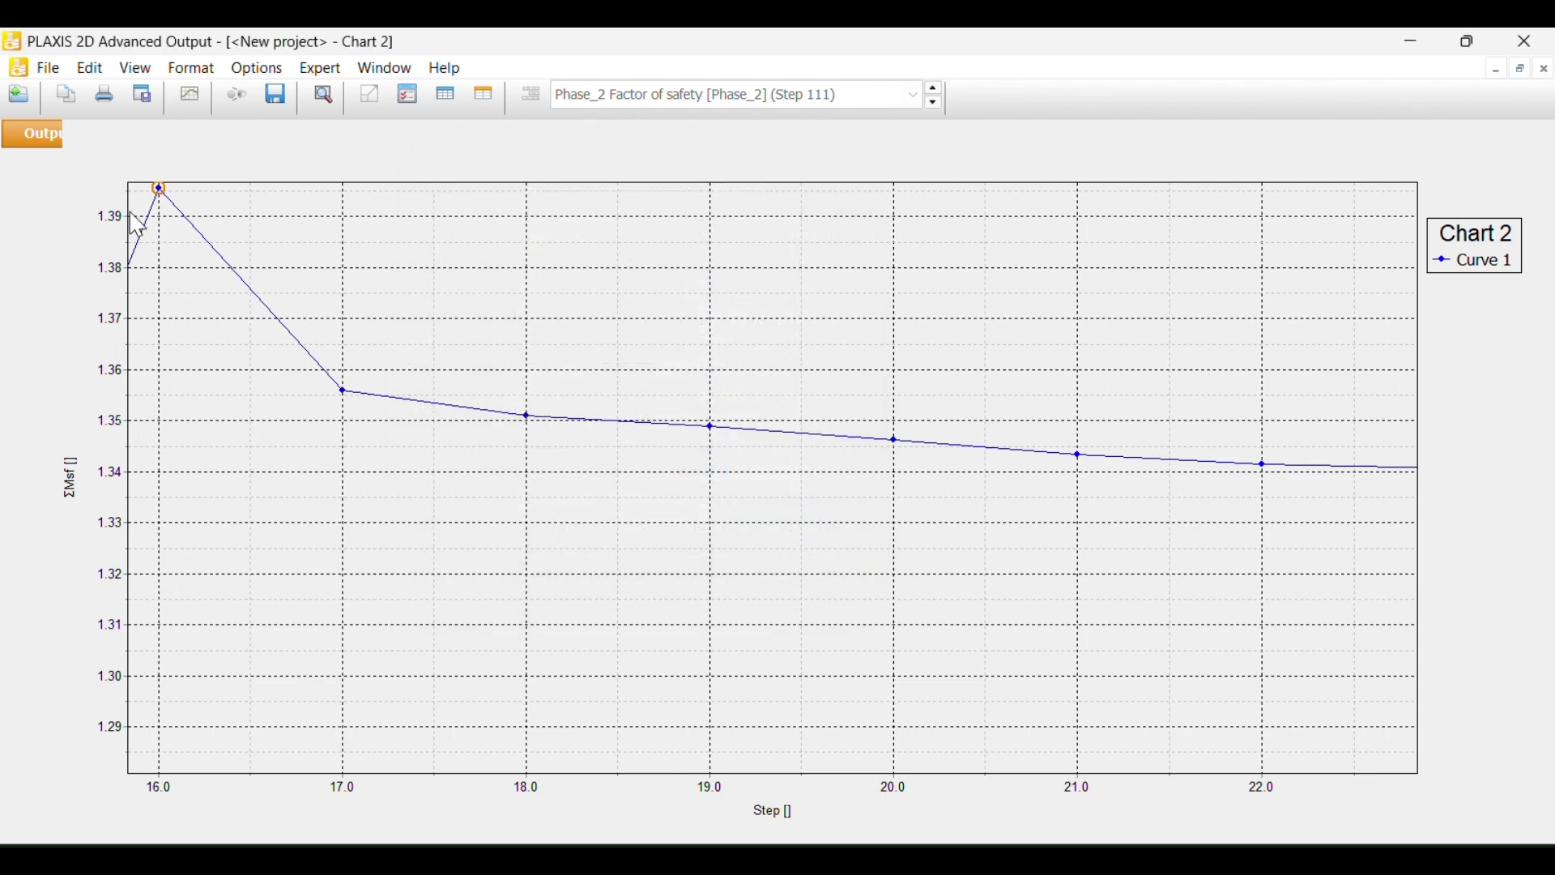
- Close the Output results, saving the changed chart, and return to the model in PLAXIS 2D Input
mouse_move(63, 132)
left_click(139, 136)
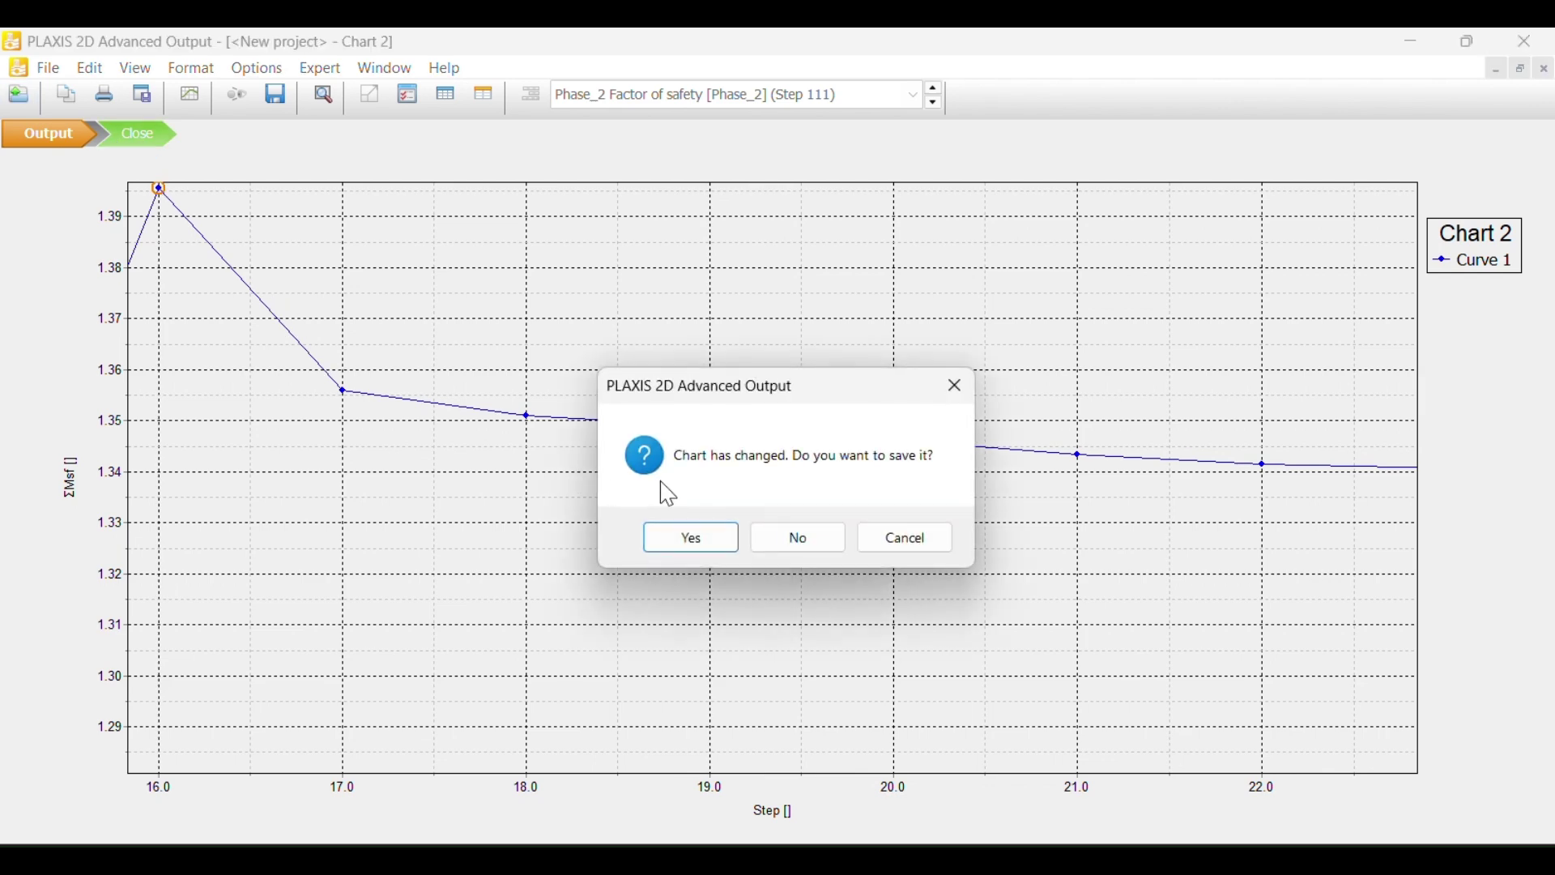
left_click(707, 536)
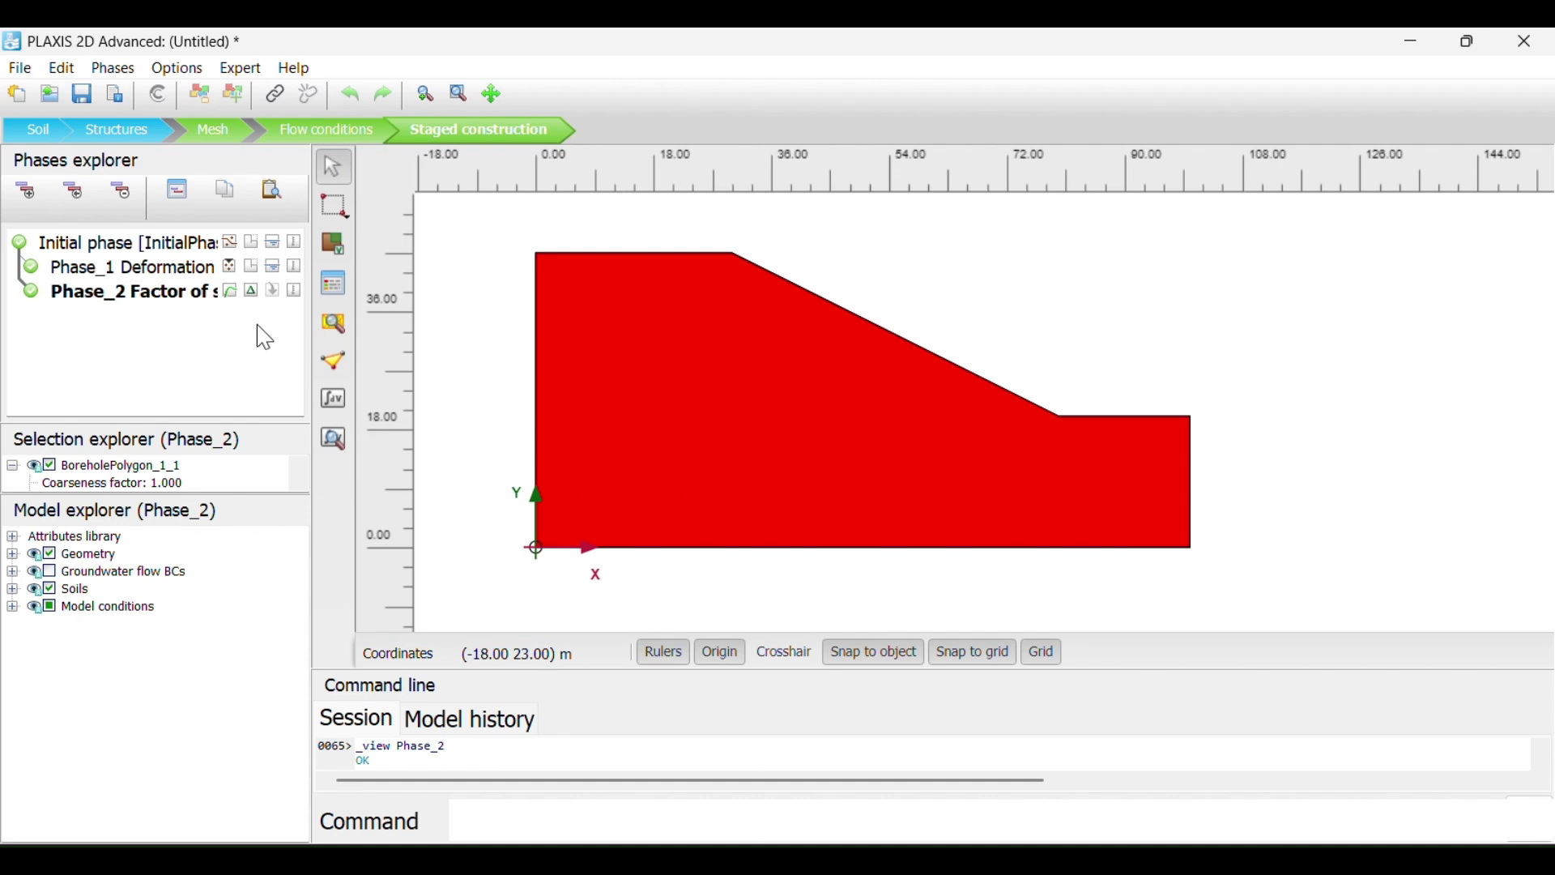
- Open the Phase_2 Factor of safety results in PLAXIS 2D Output and add the text annotation "FS=1.396" beside the slope's upper part
left_click(334, 441)
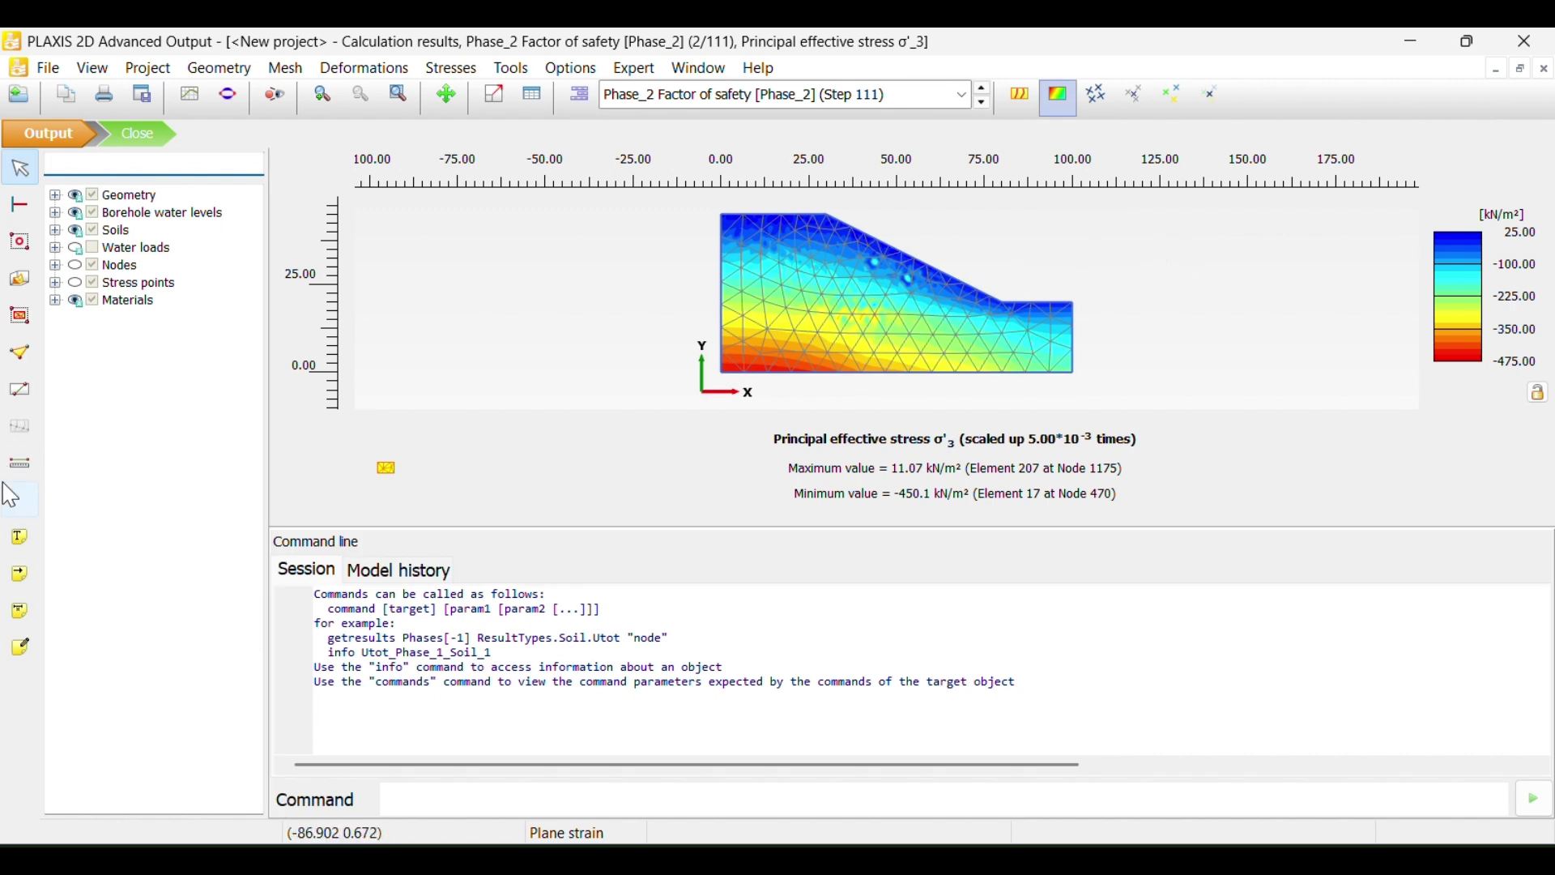
left_click(17, 543)
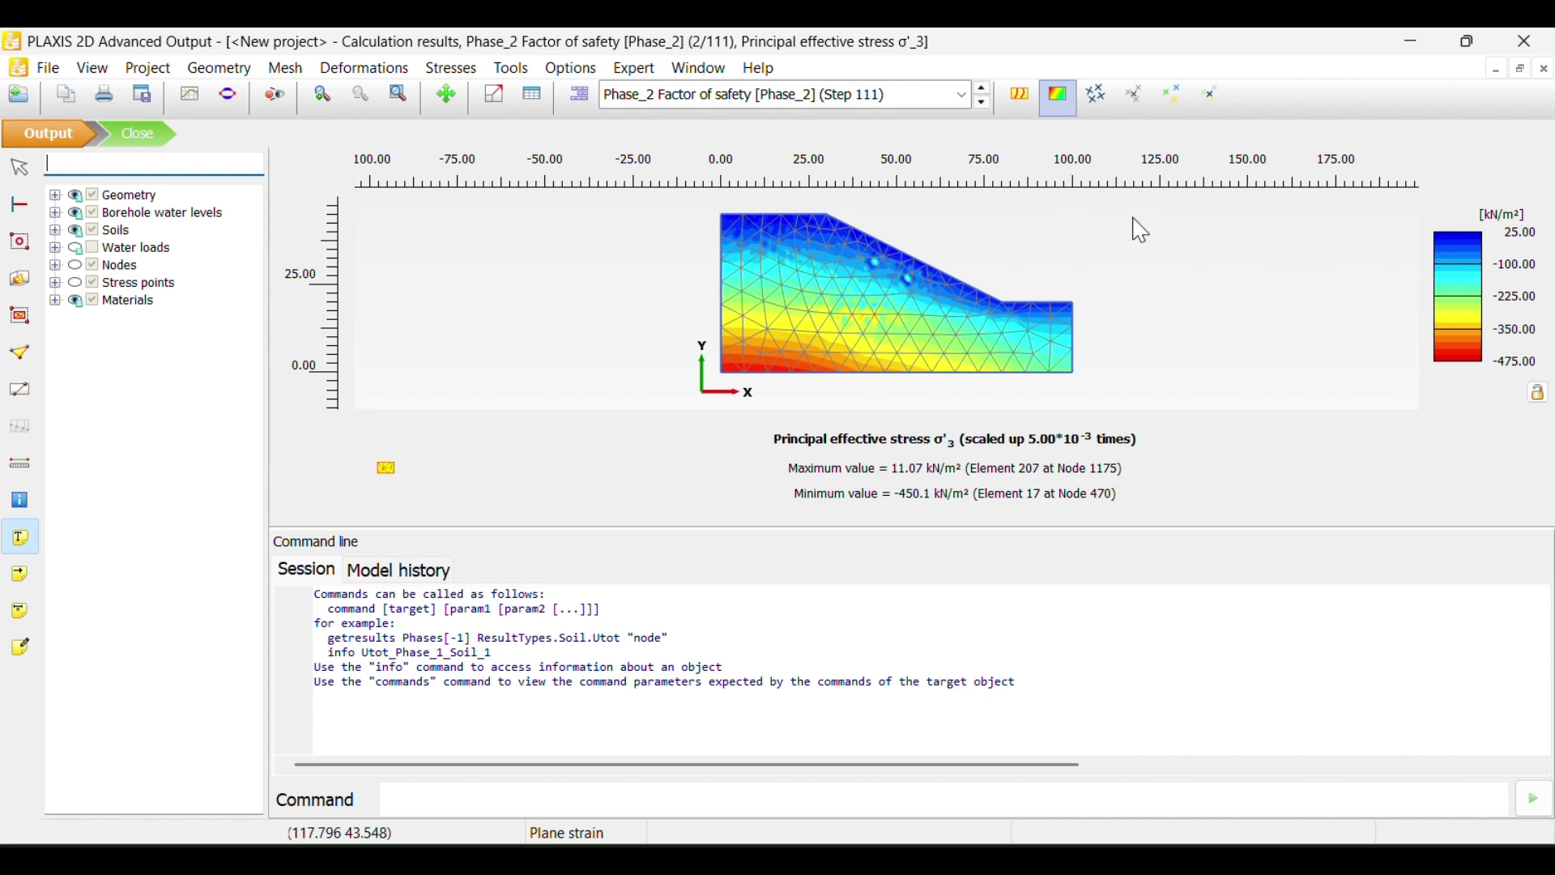
left_click(1081, 220)
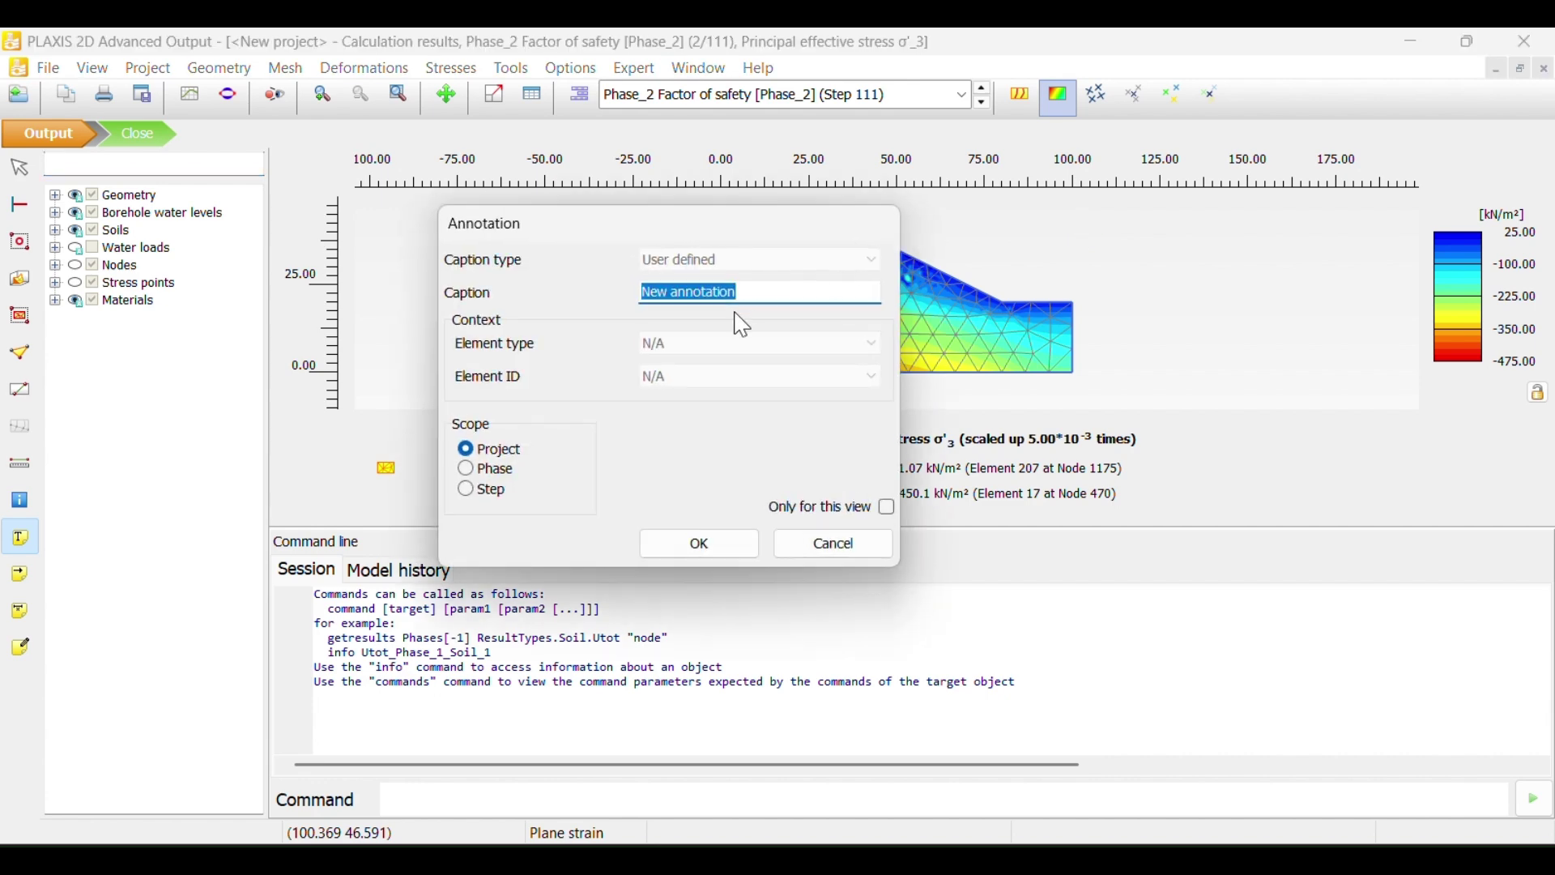
key("Caps_Lock")
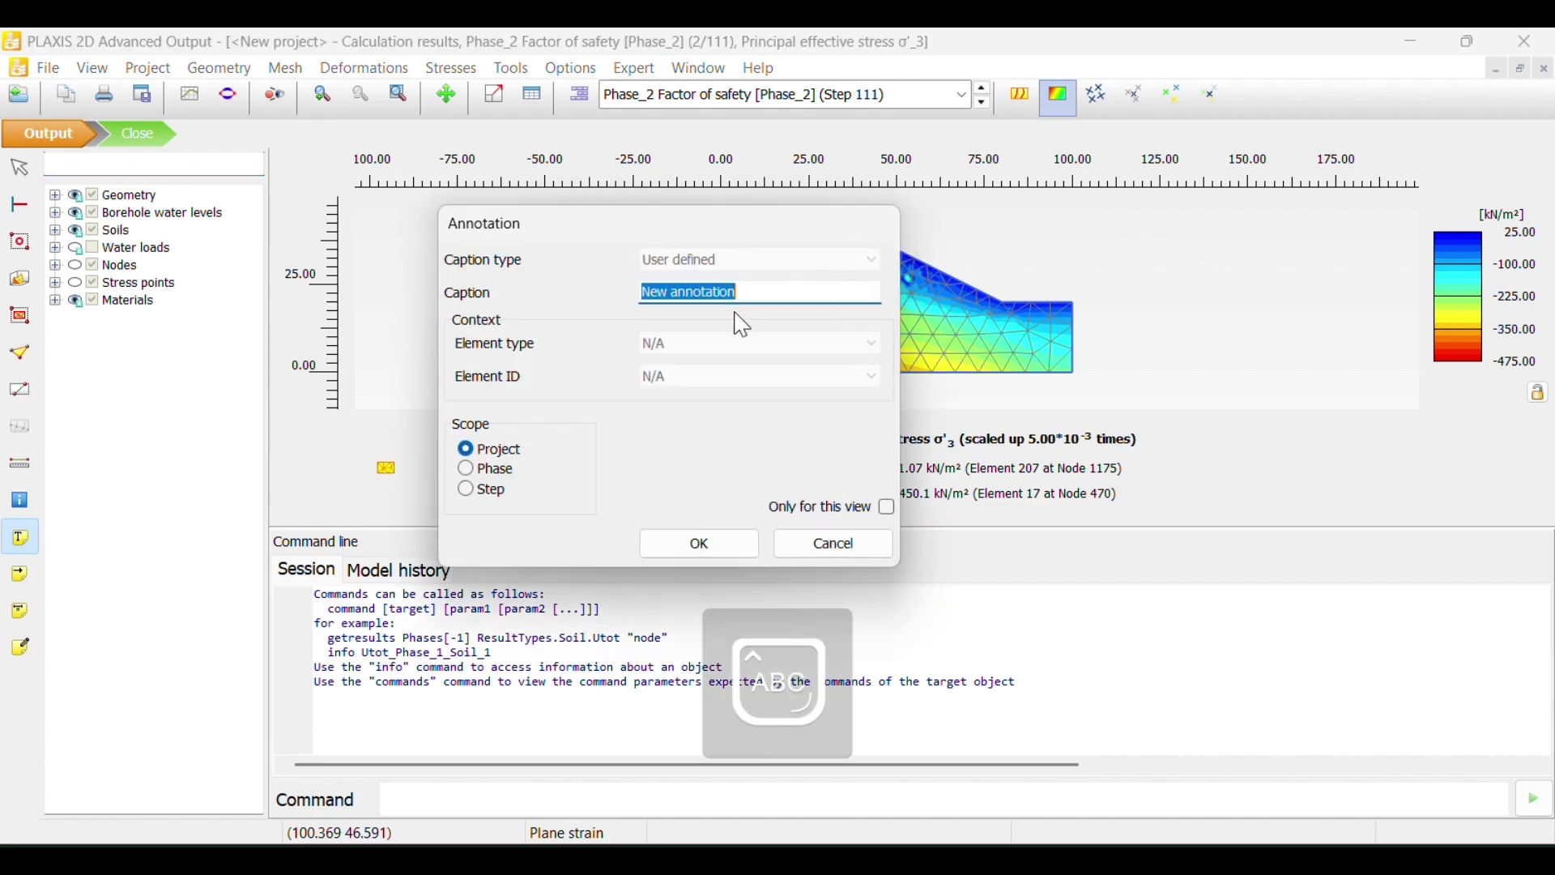
key("BackSpace")
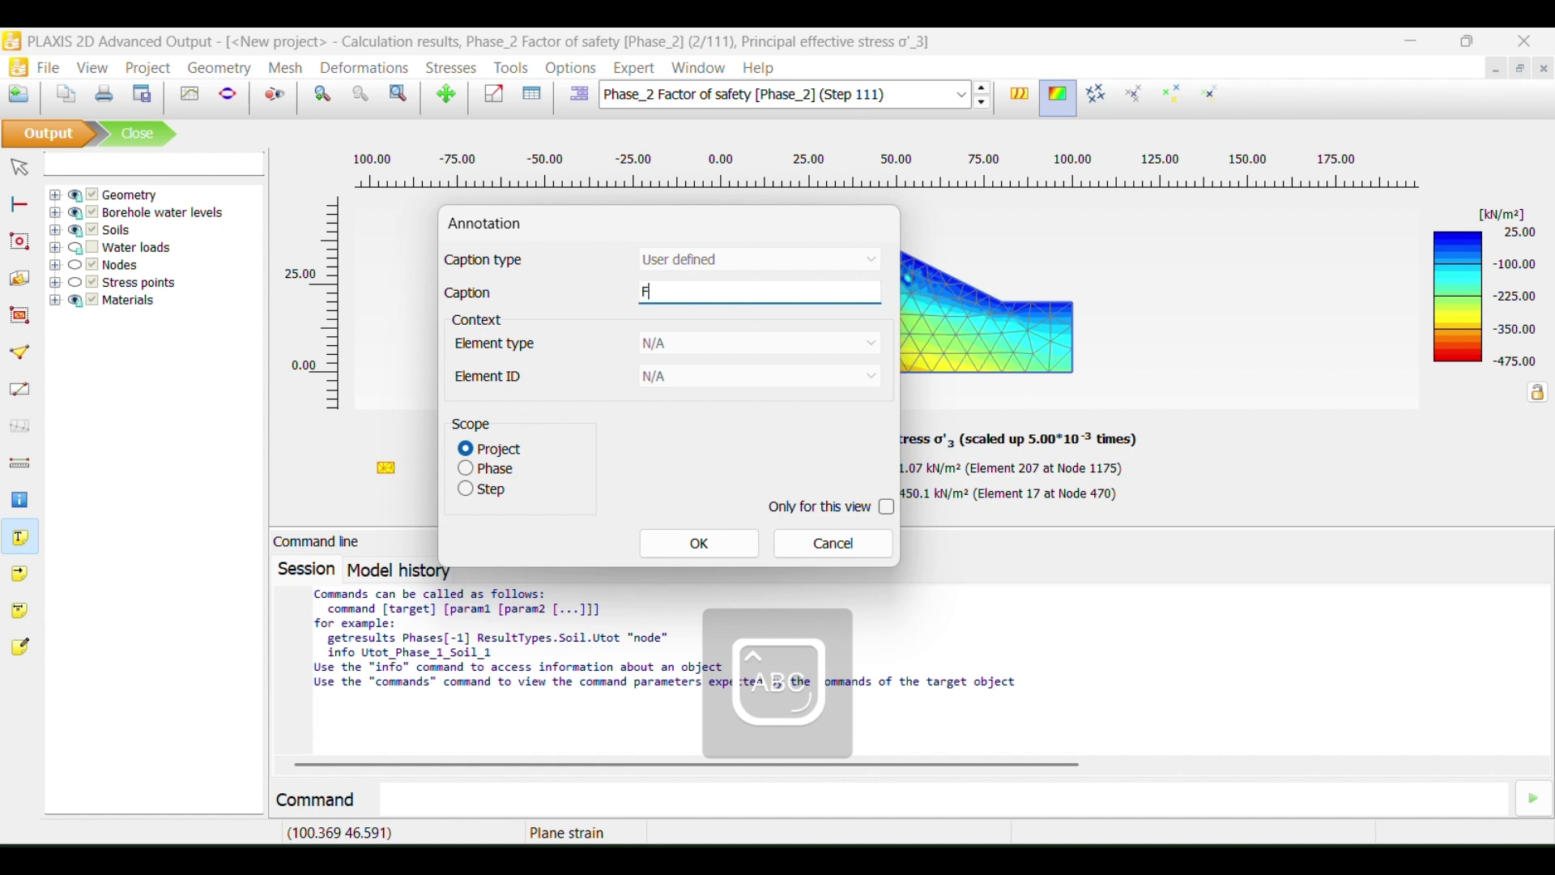
type("FS=")
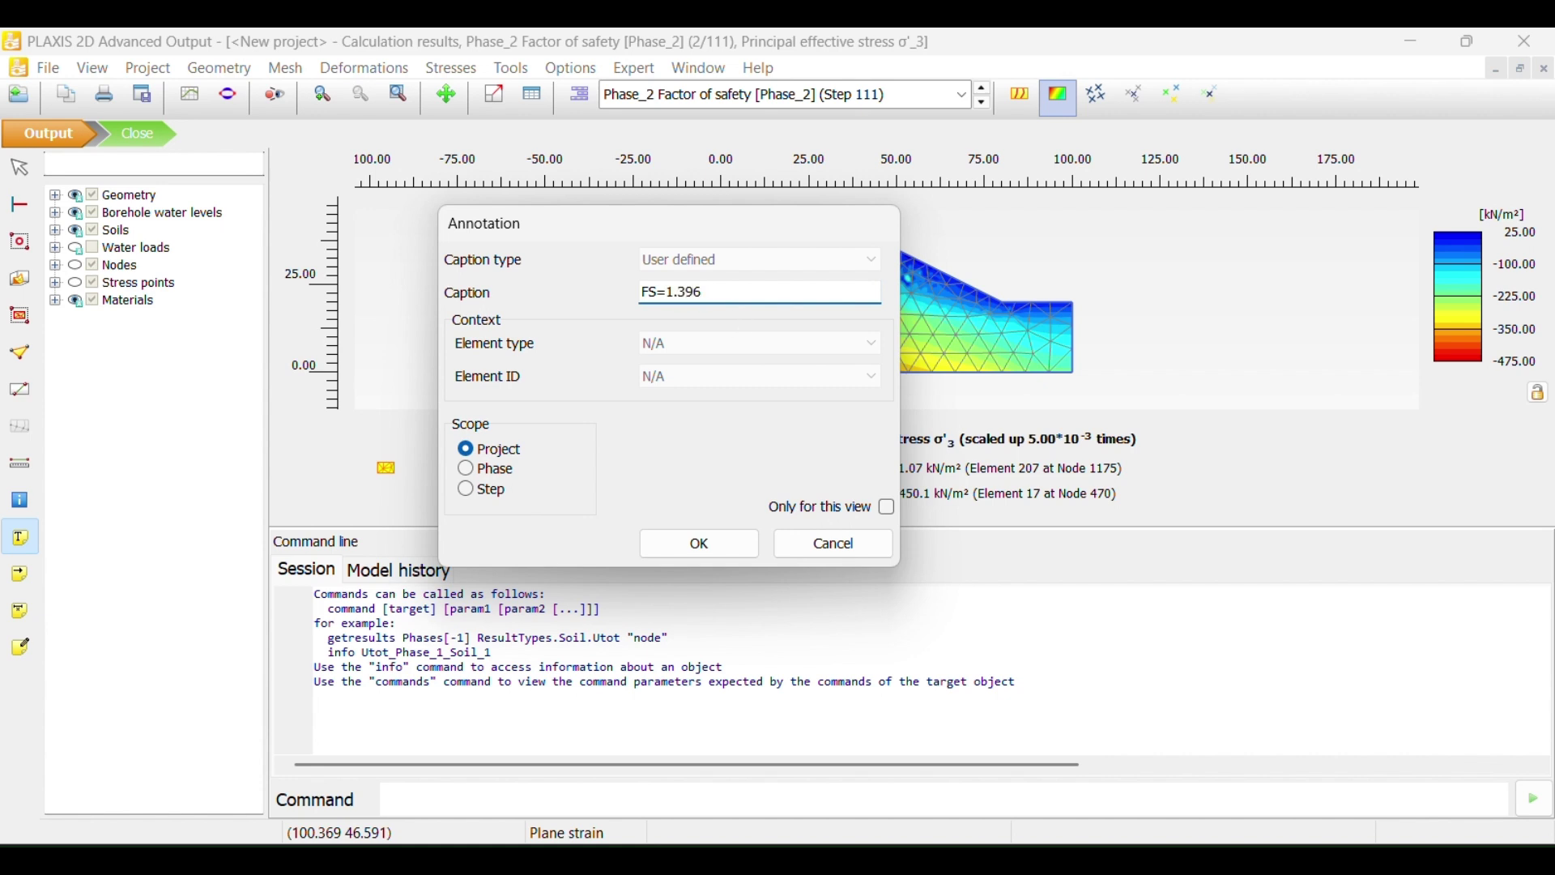
type("1.396")
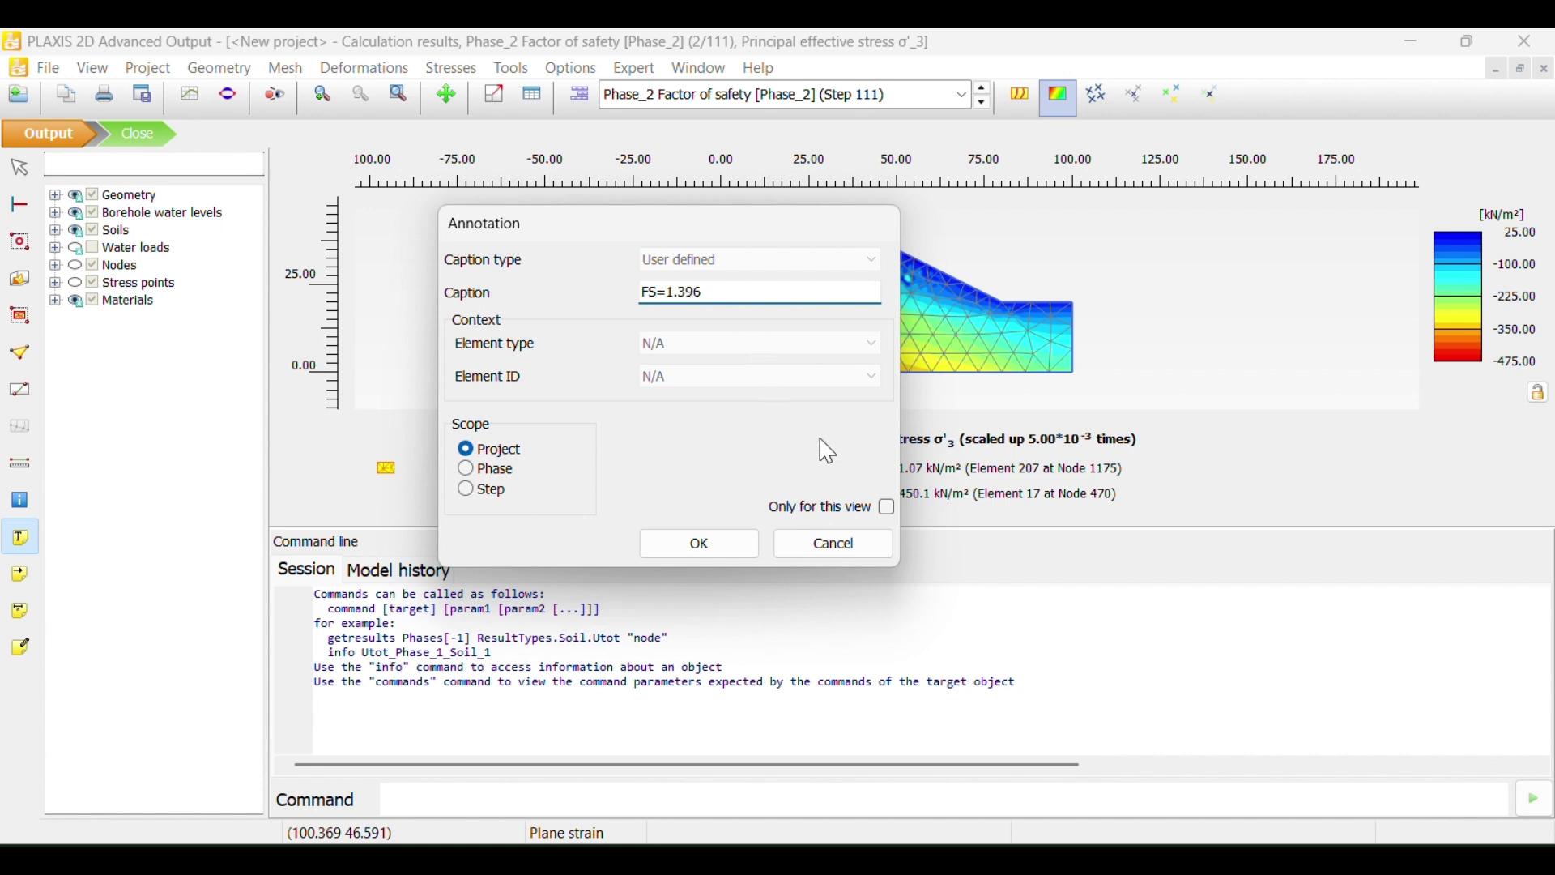
left_click(723, 558)
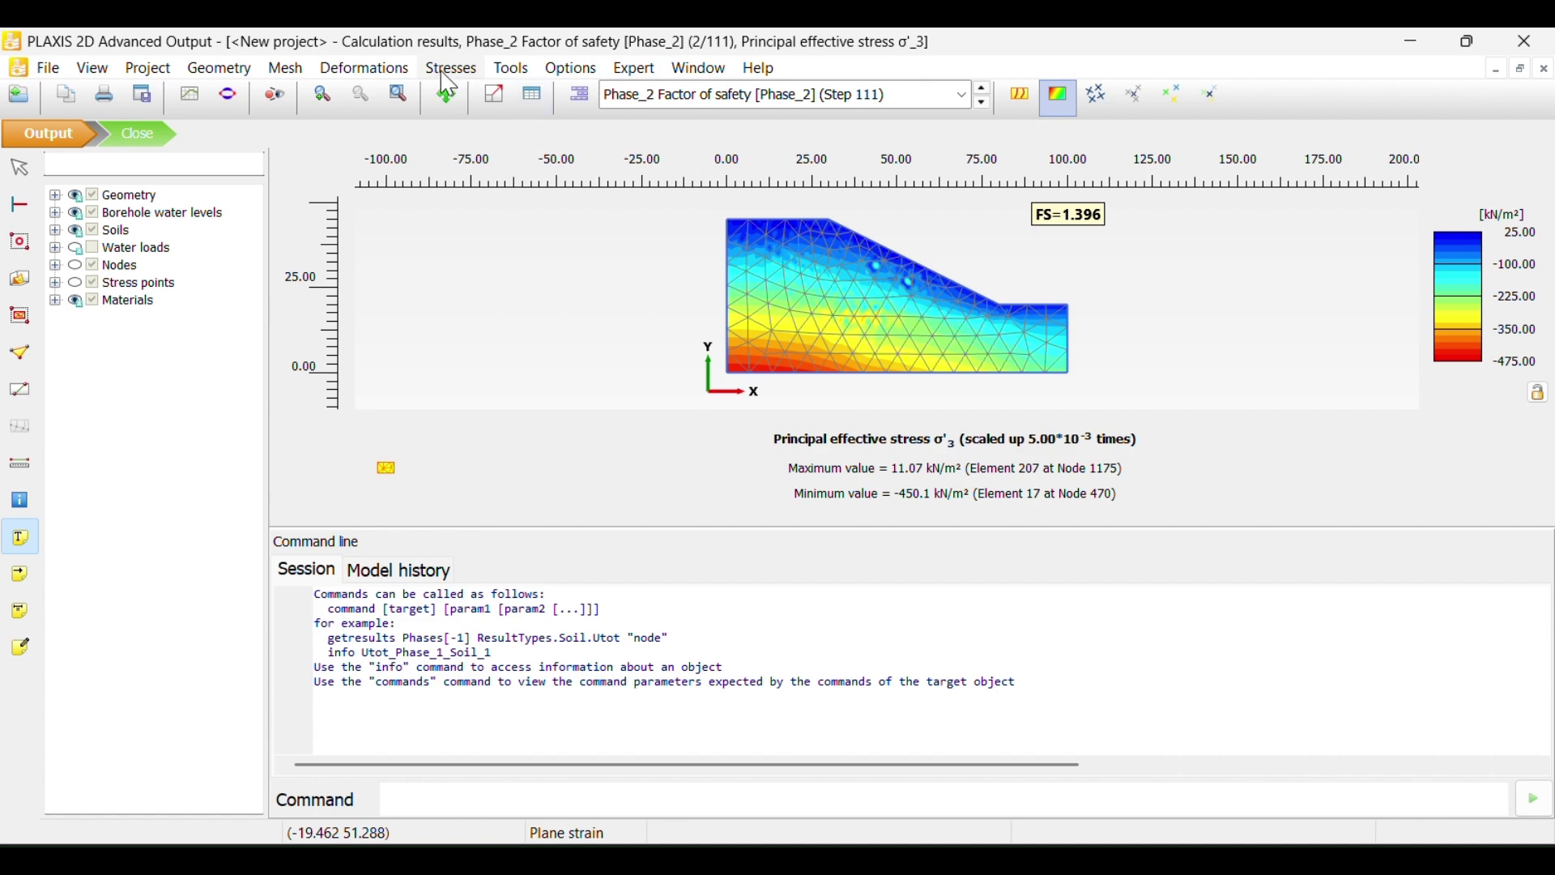
- Display the sum phase displacements |ΣPu| of the Phase_2 Factor of safety results
left_click(385, 72)
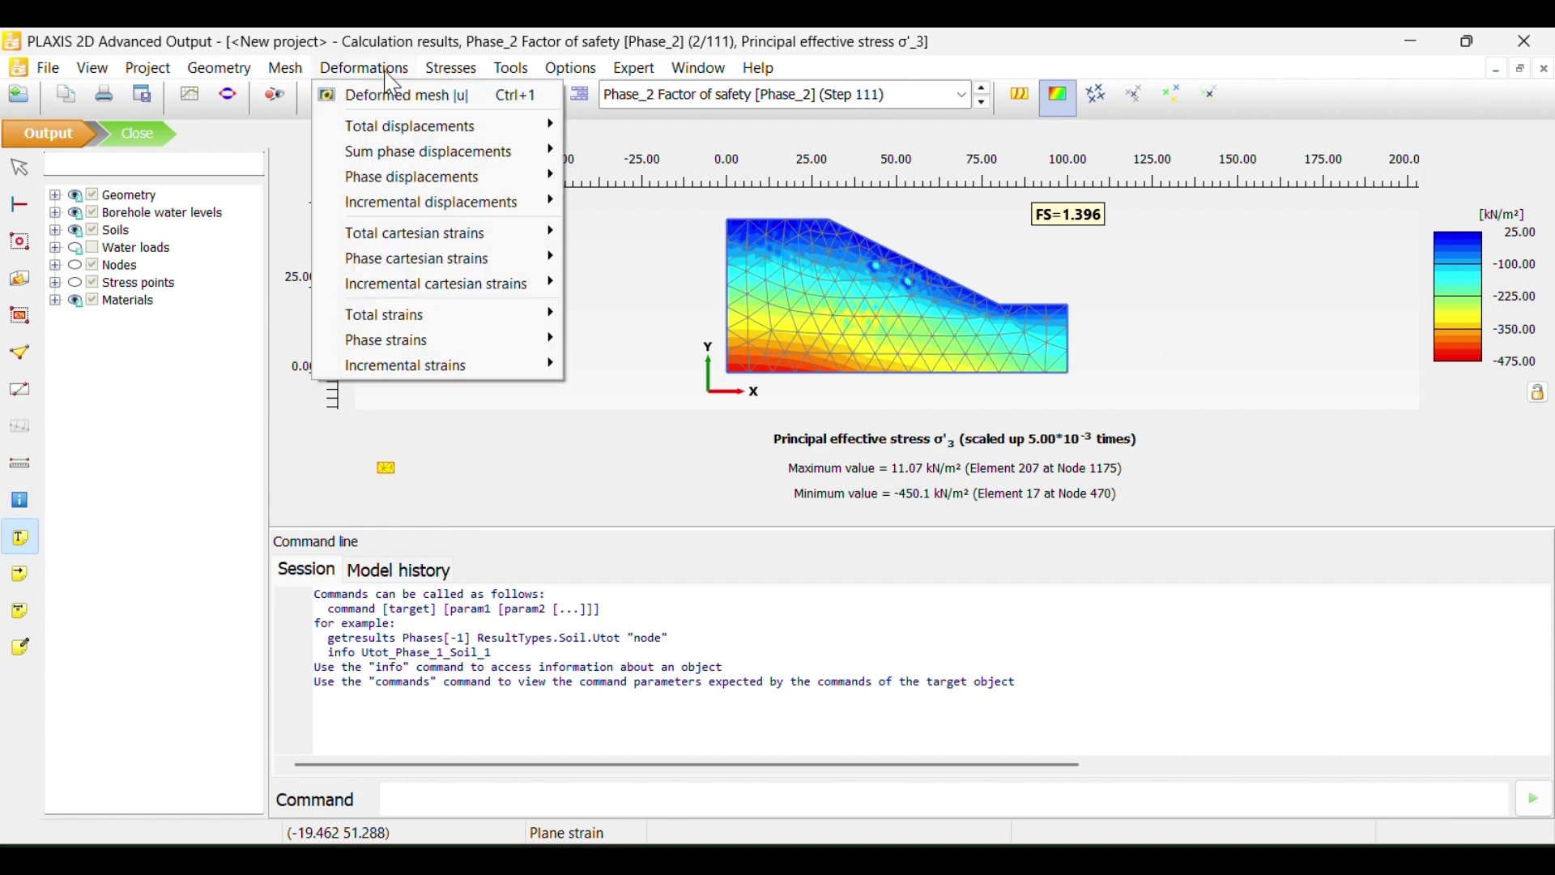
mouse_move(436, 153)
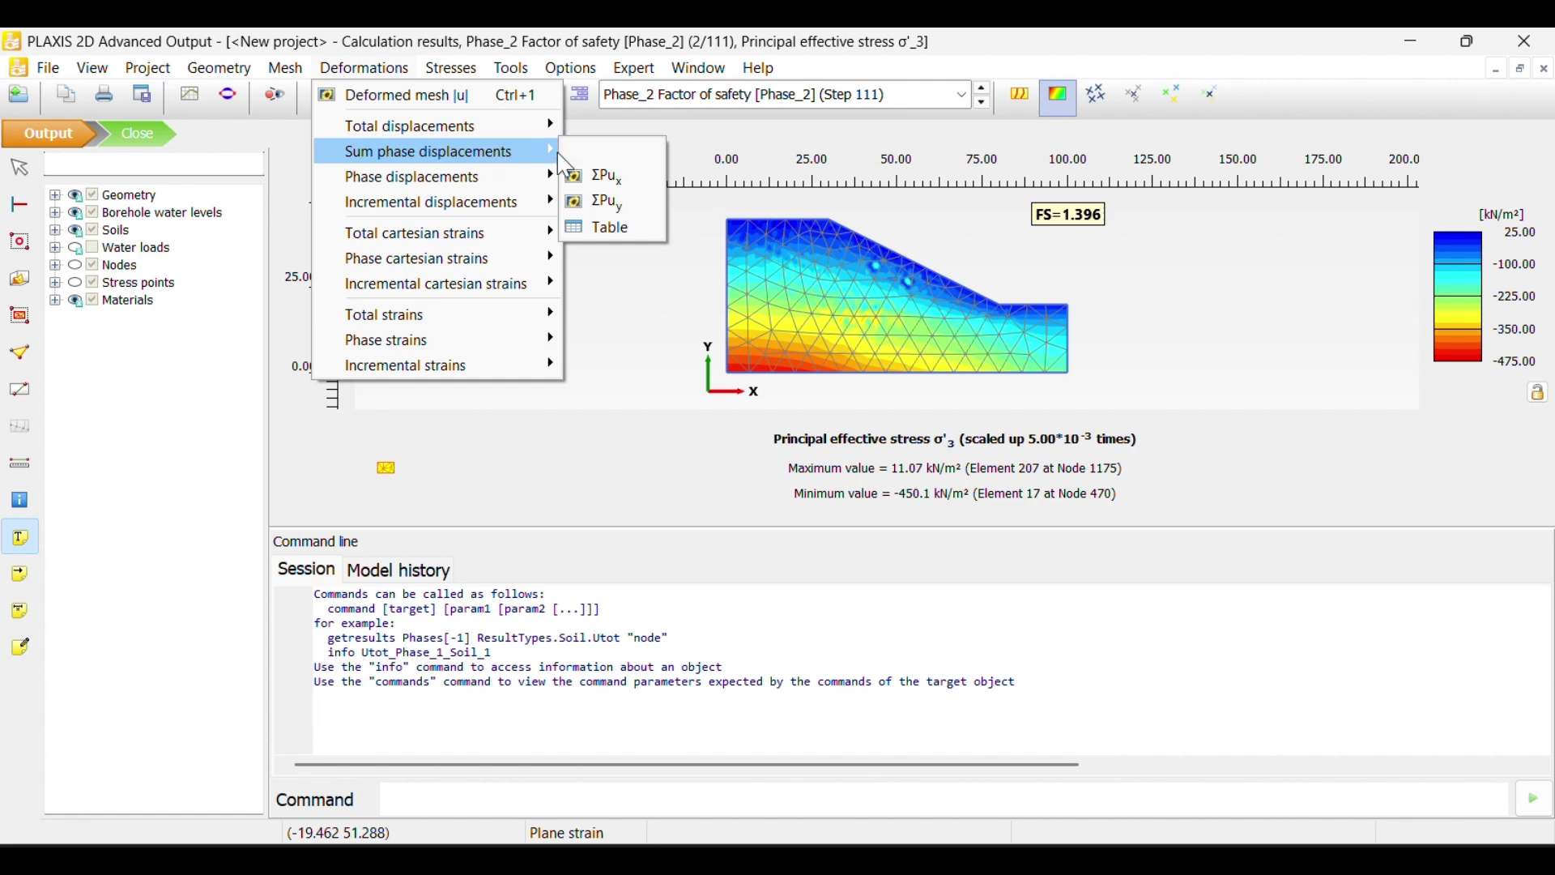
left_click(599, 152)
scroll(850, 276, "up", 4)
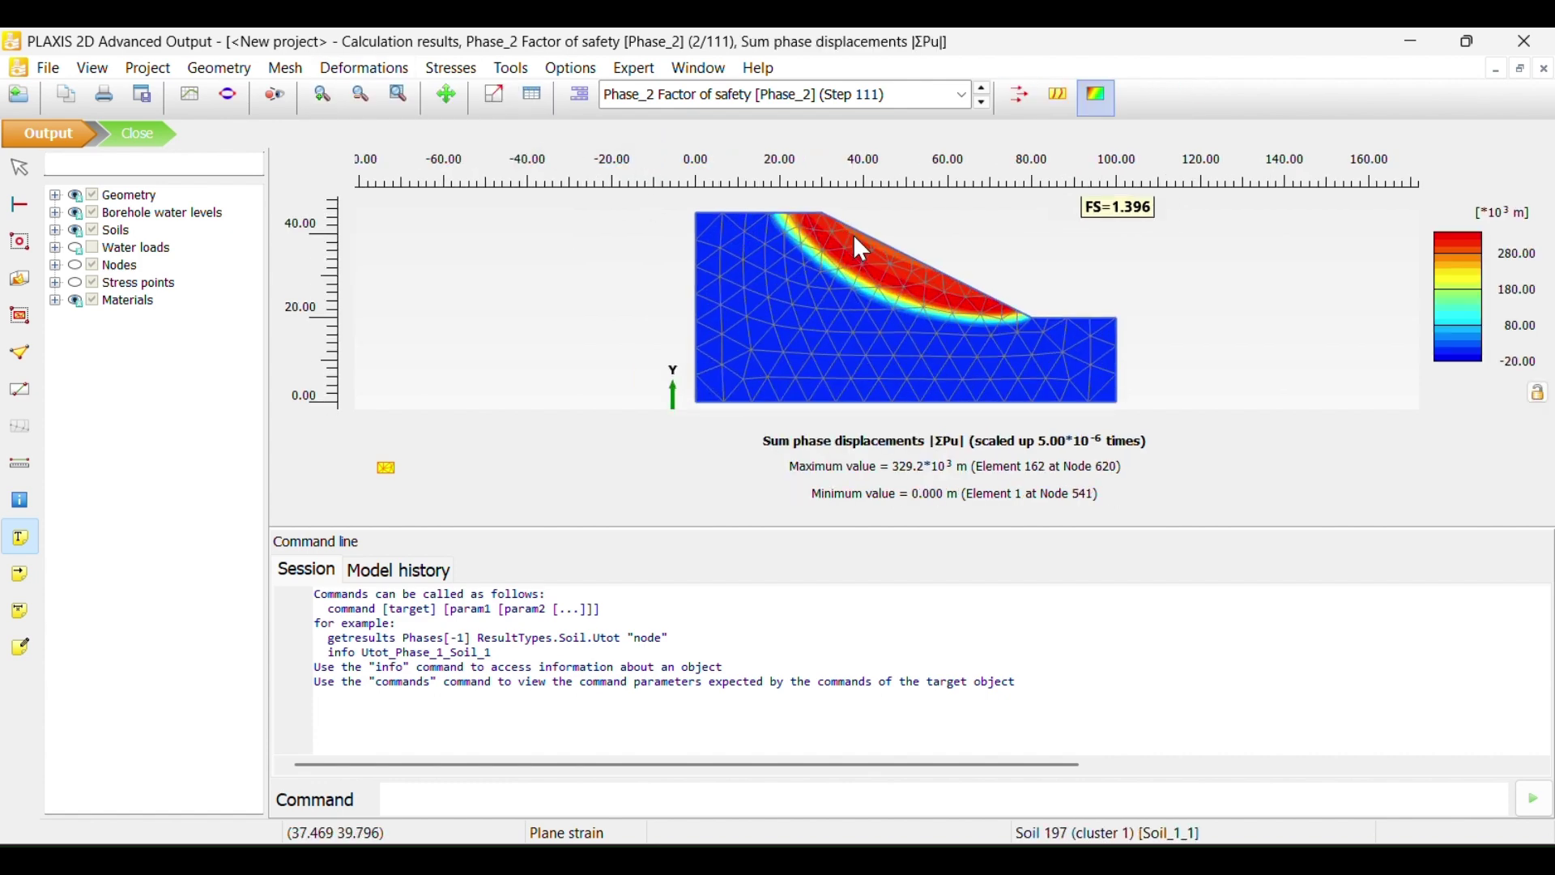
scroll(851, 276, "down", 2)
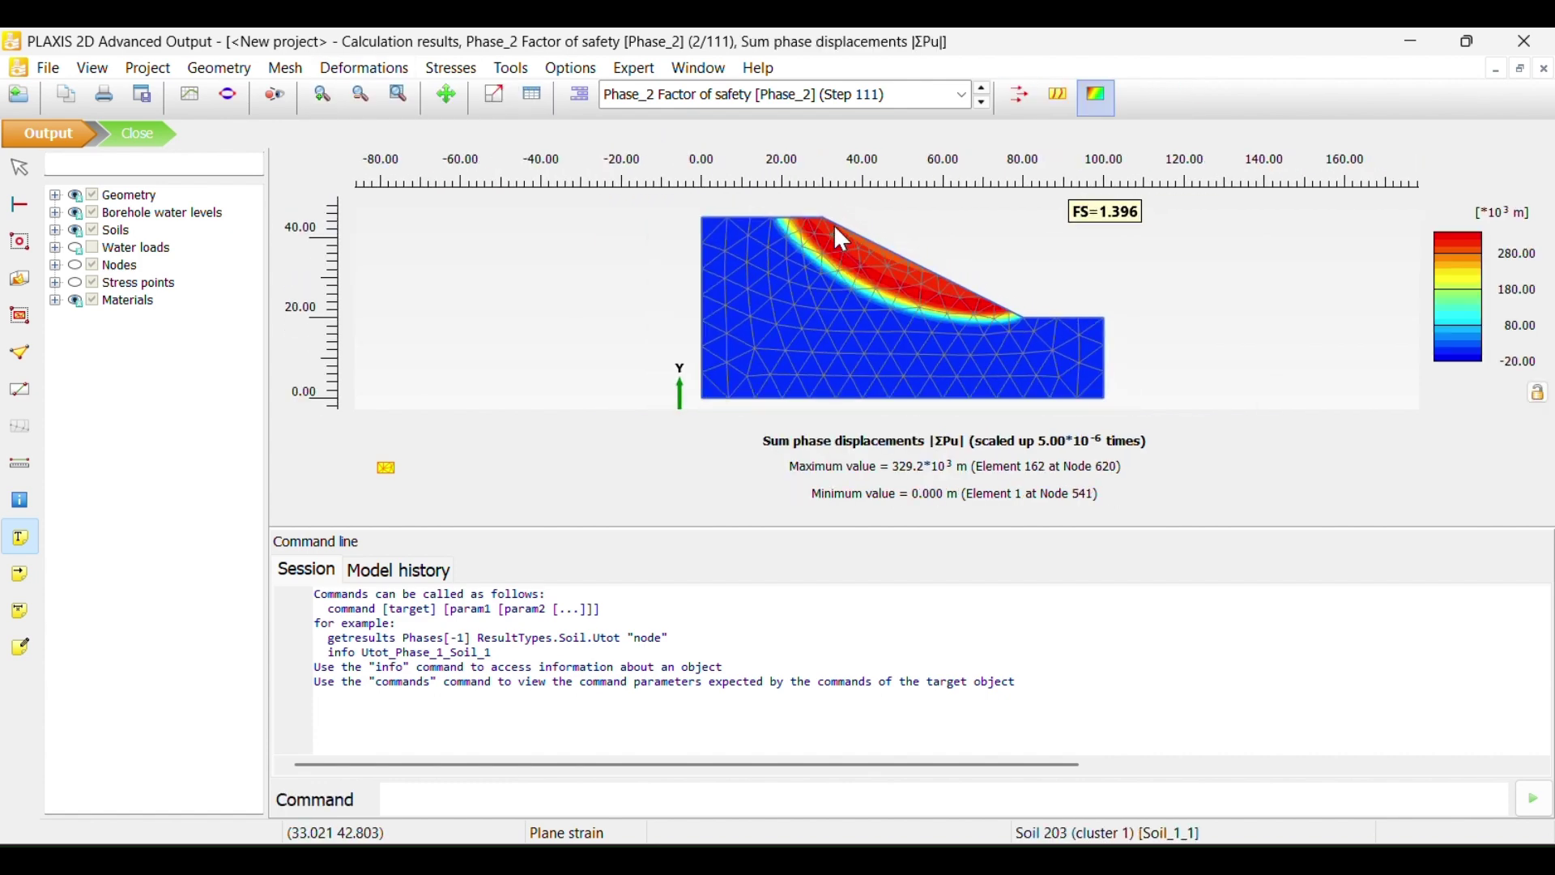